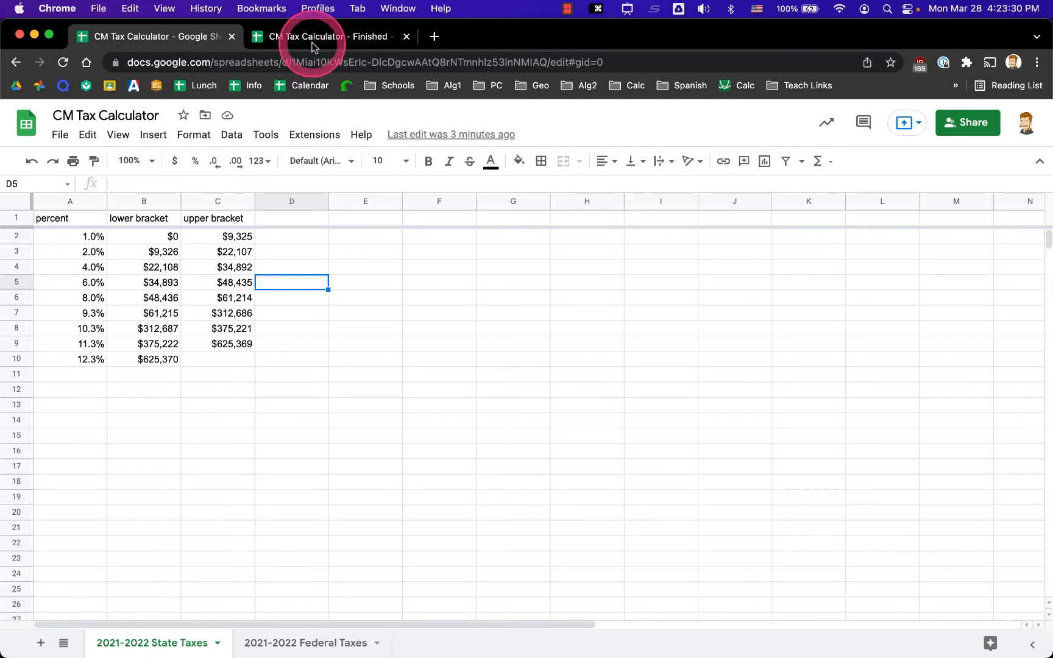
Switch to the finished tax calculator spreadsheet and set the income to 40000.
click(313, 41)
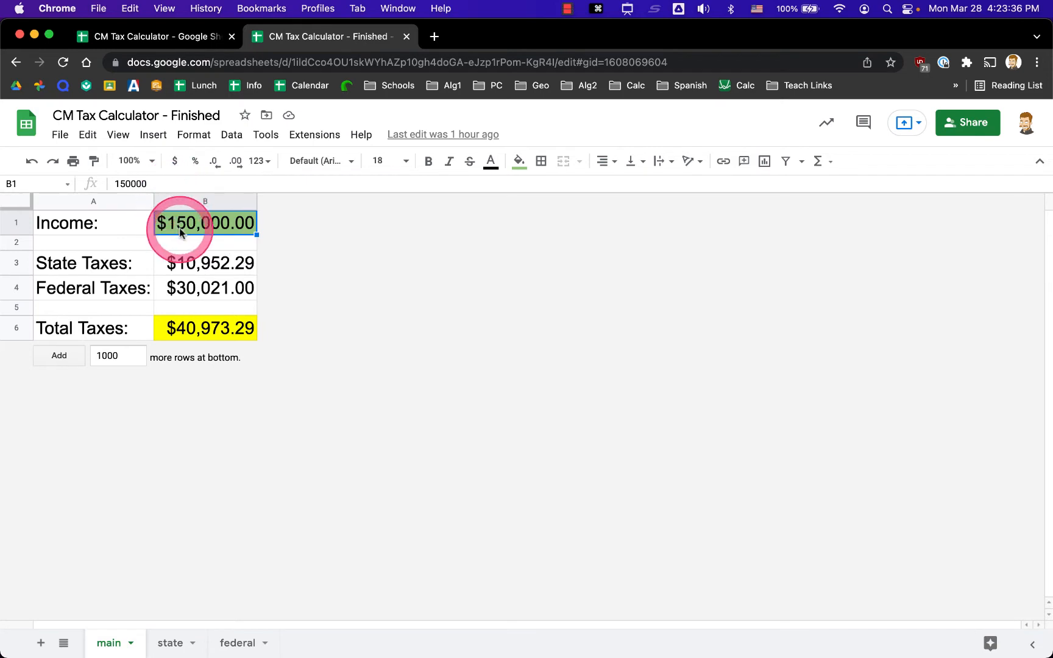
text(40000)
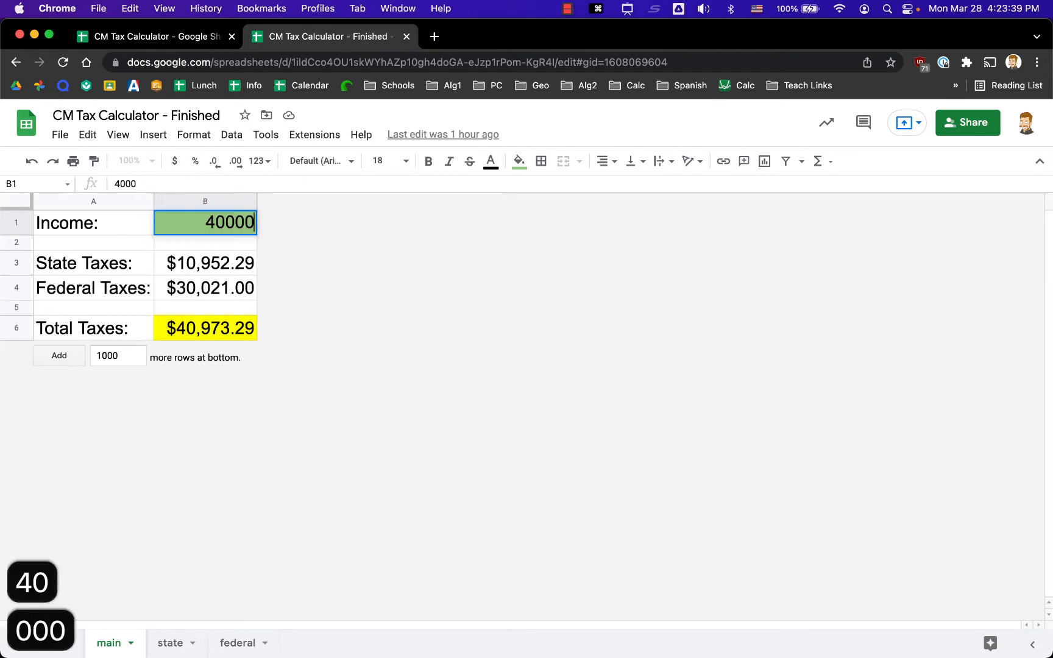
key(Return)
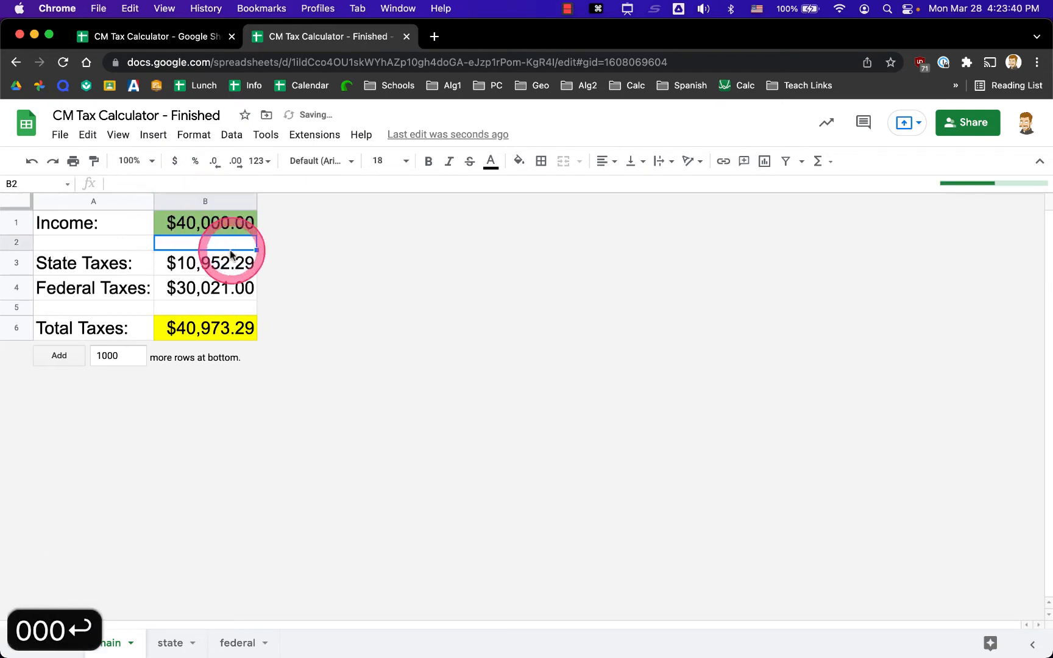
Check the state, federal and total tax cells in the finished calculator, and close that spreadsheet.
click(218, 263)
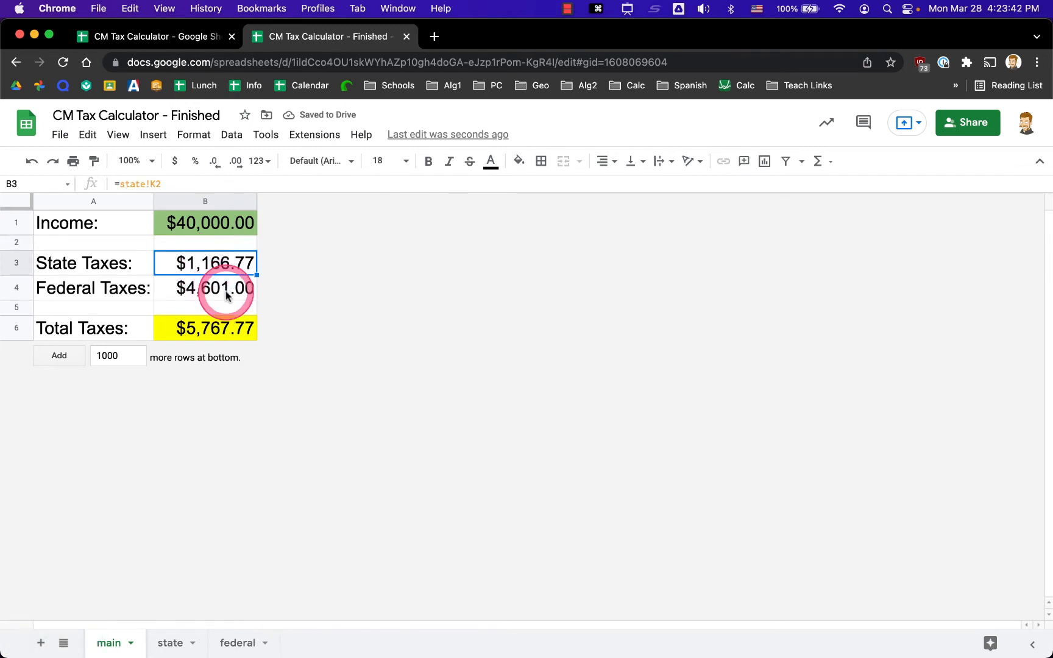
click(224, 290)
click(217, 332)
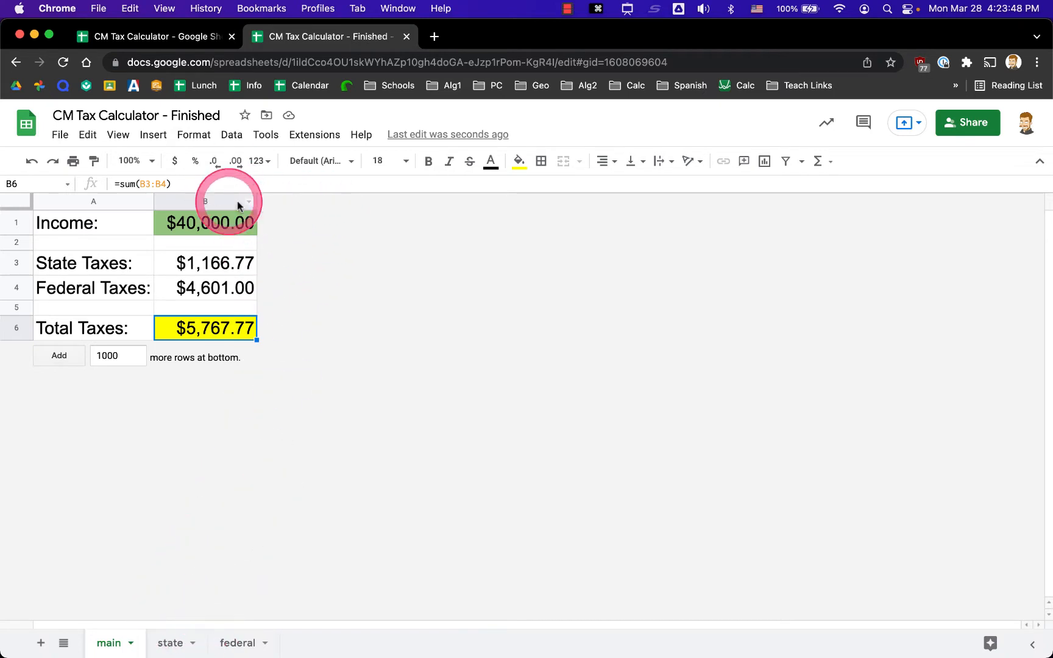
key(super+w)
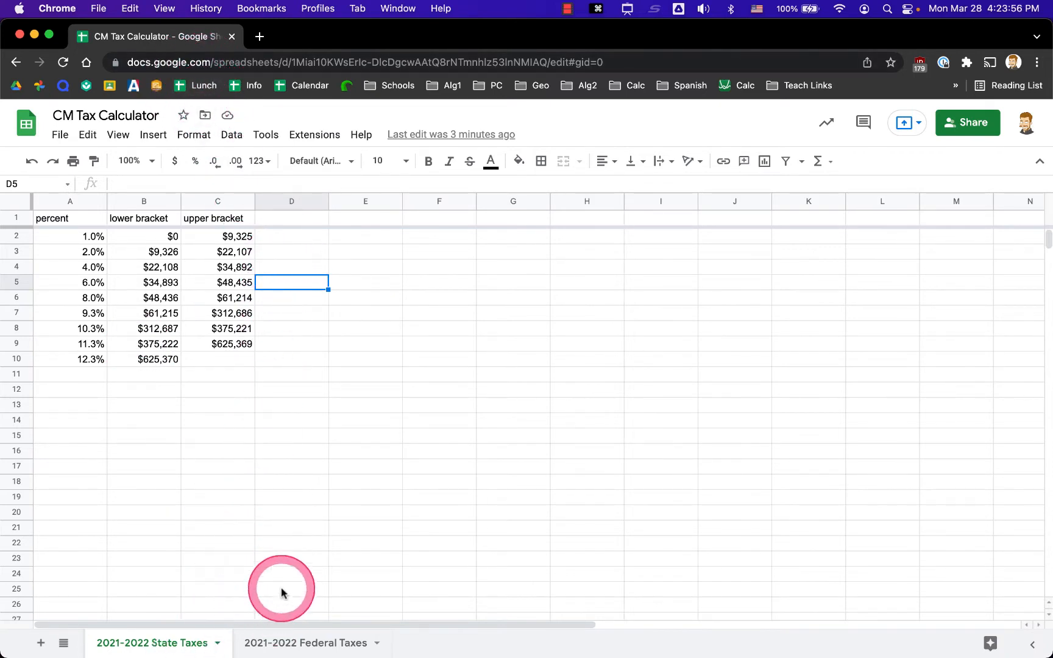
Examine the state tax table's percentages and how each lower bracket relates to the preceding upper bracket.
click(283, 220)
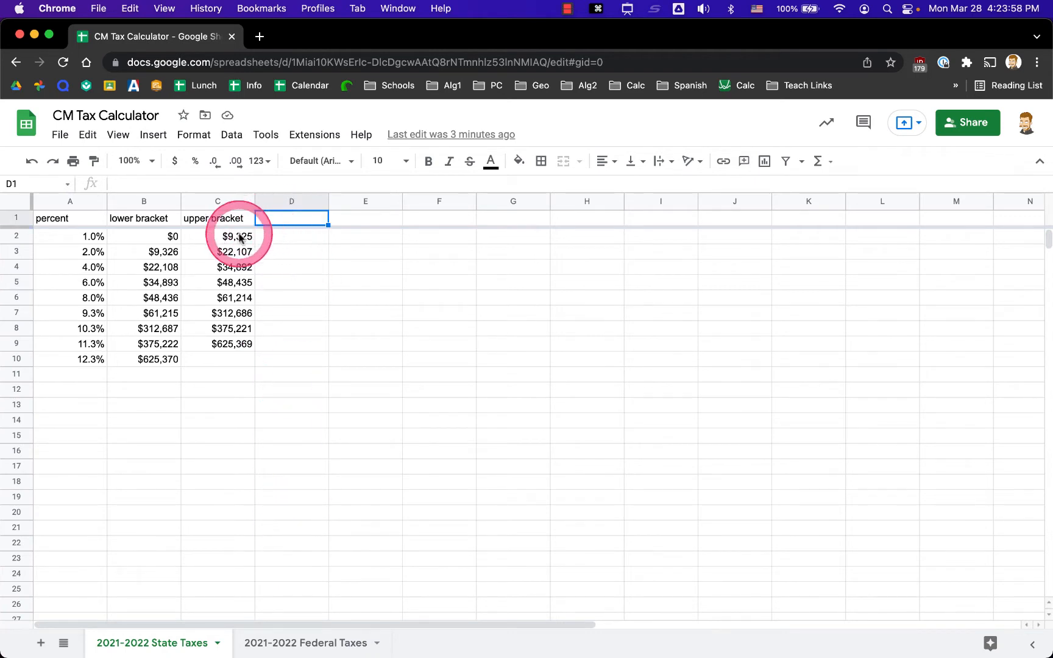
drag(91, 239, 104, 357)
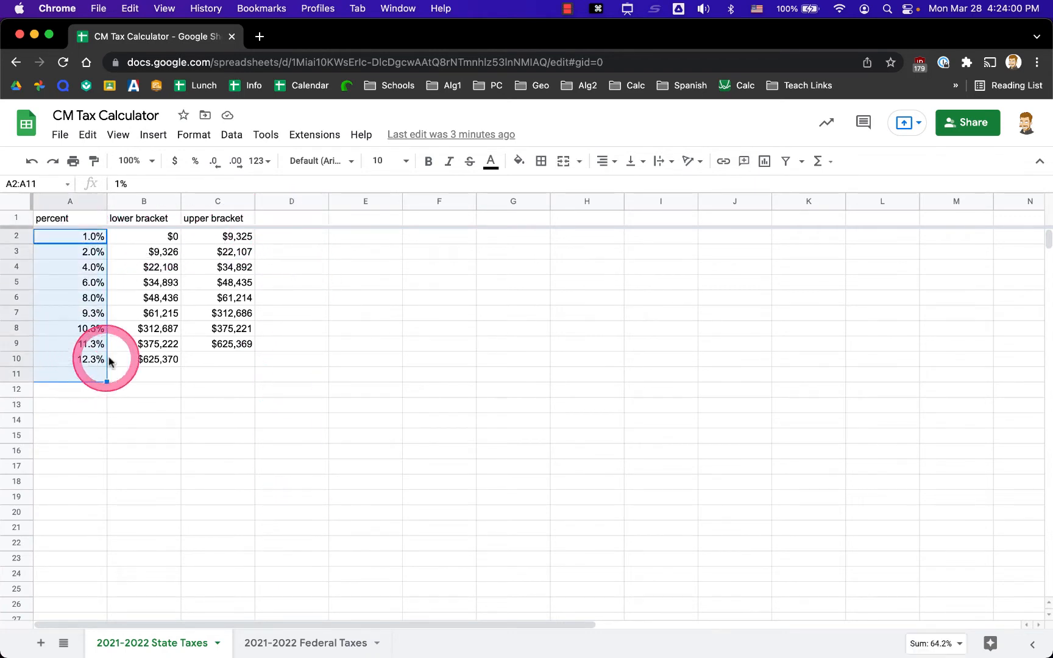
click(216, 364)
drag(217, 364, 100, 239)
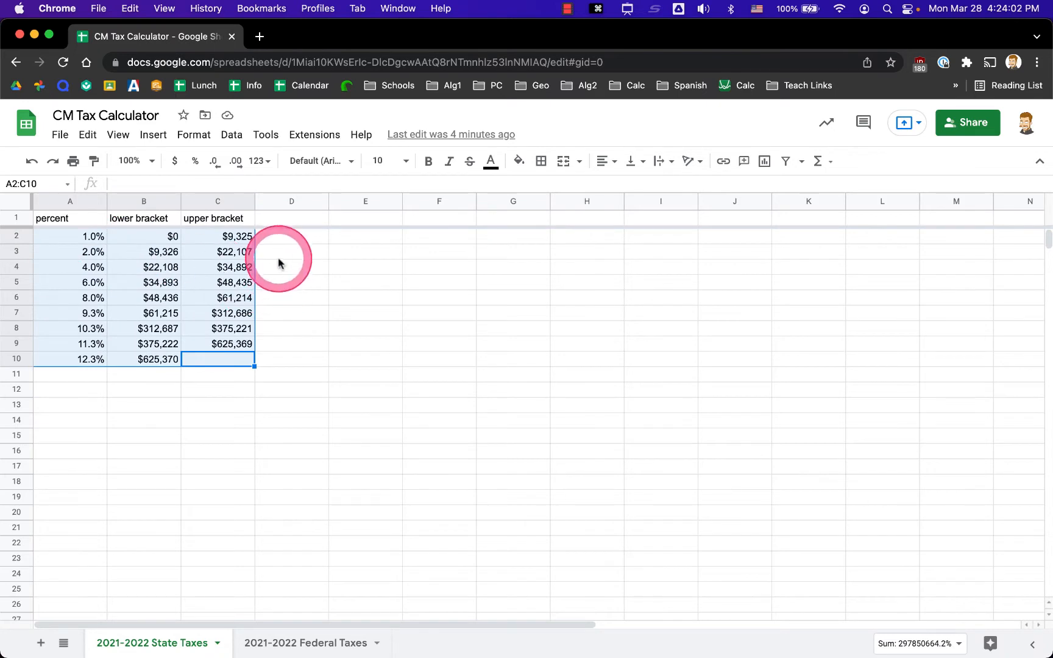
click(288, 299)
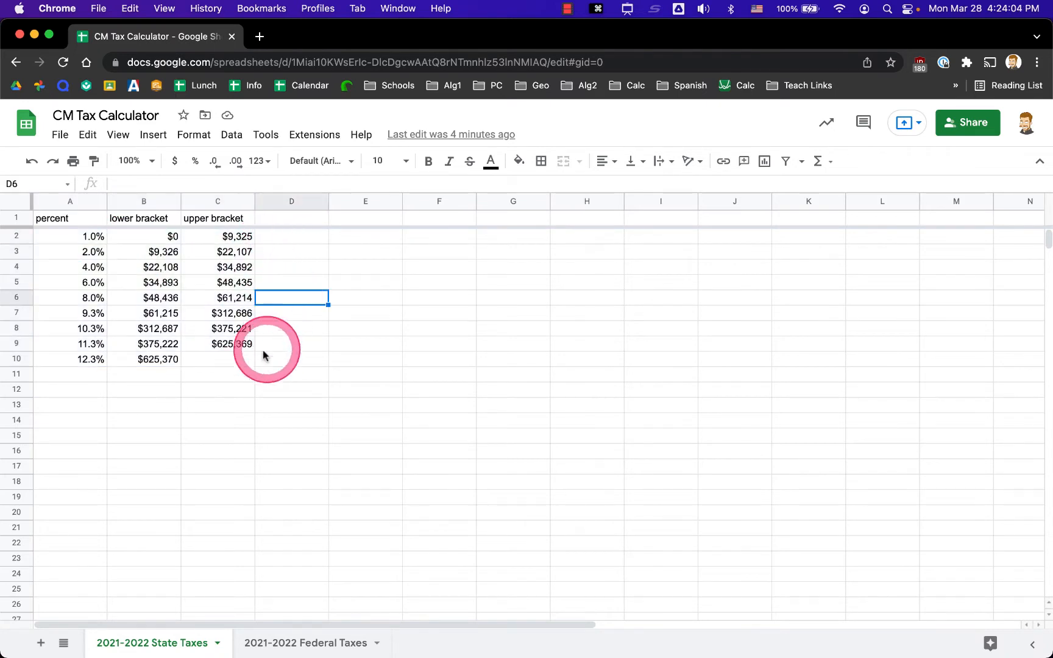
drag(219, 363, 91, 237)
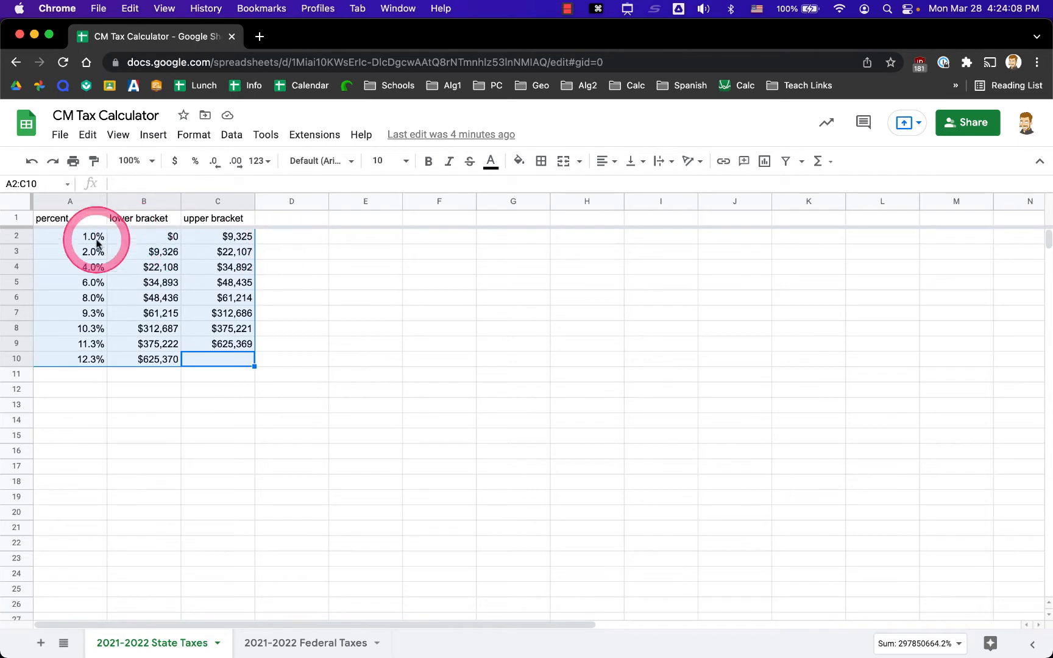
click(303, 219)
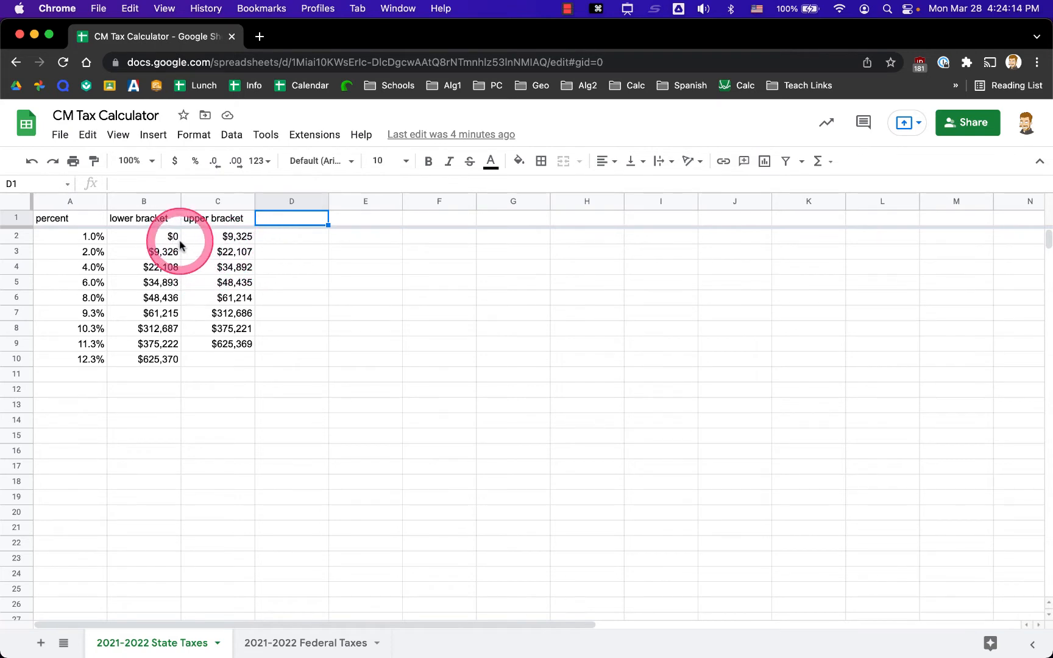
click(162, 257)
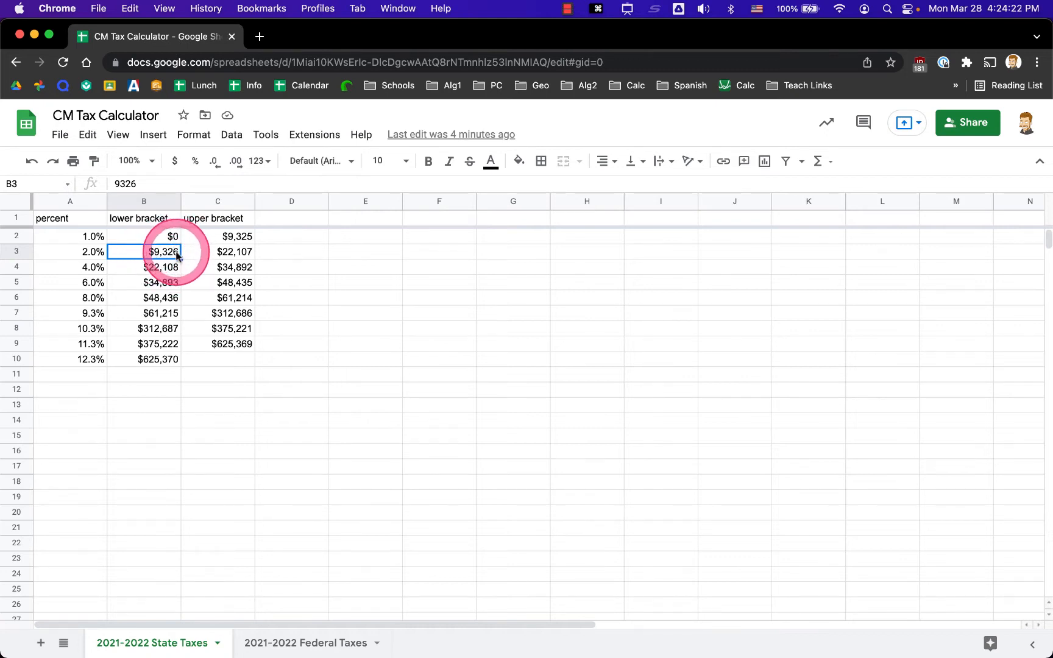
click(234, 237)
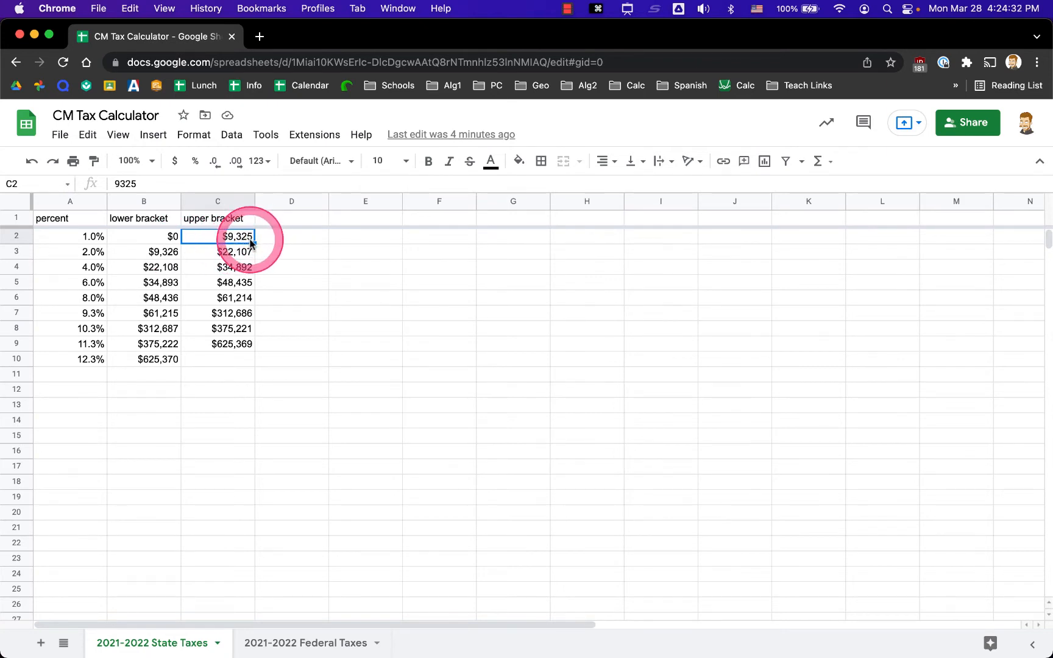
Set the lower bracket of the 2.0% row to 9325.01 and display it with two decimal places.
click(162, 260)
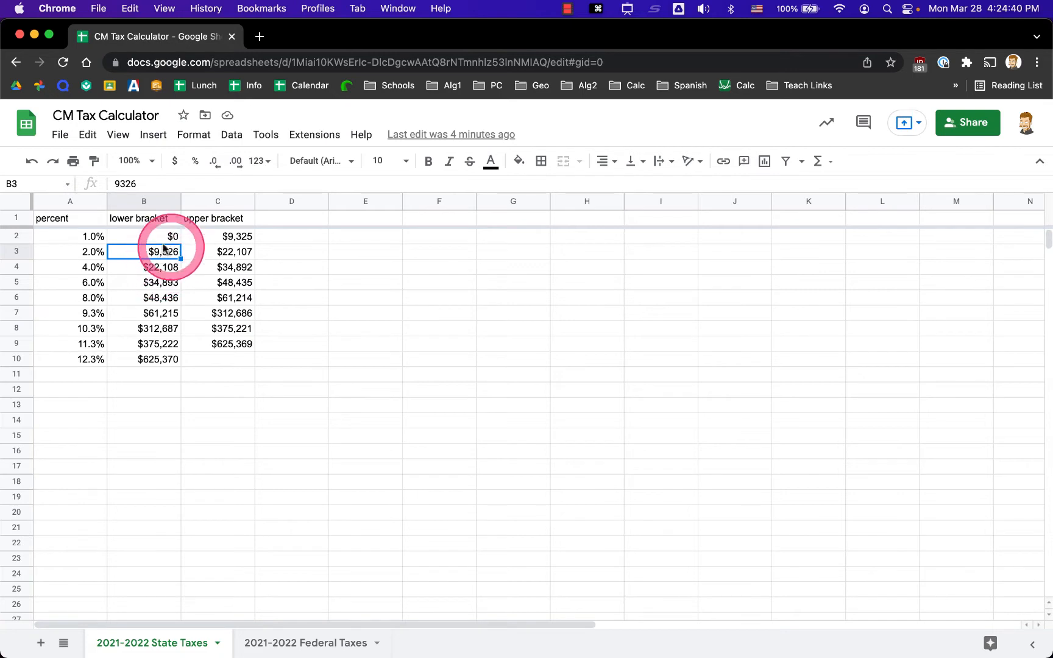
click(148, 185)
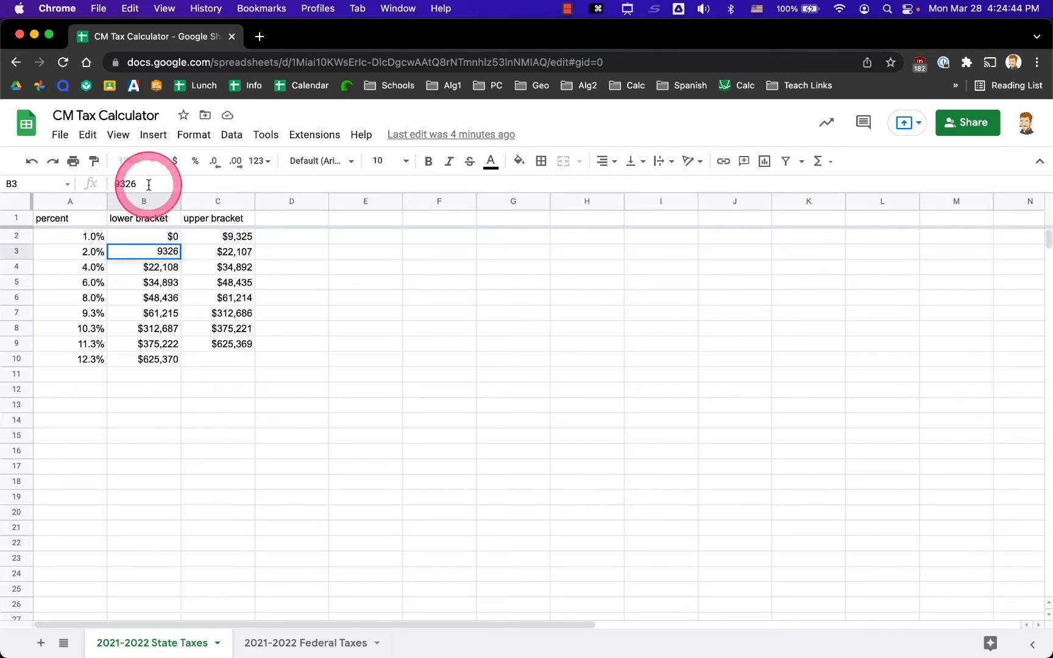
key(BackSpace)
text(5.)
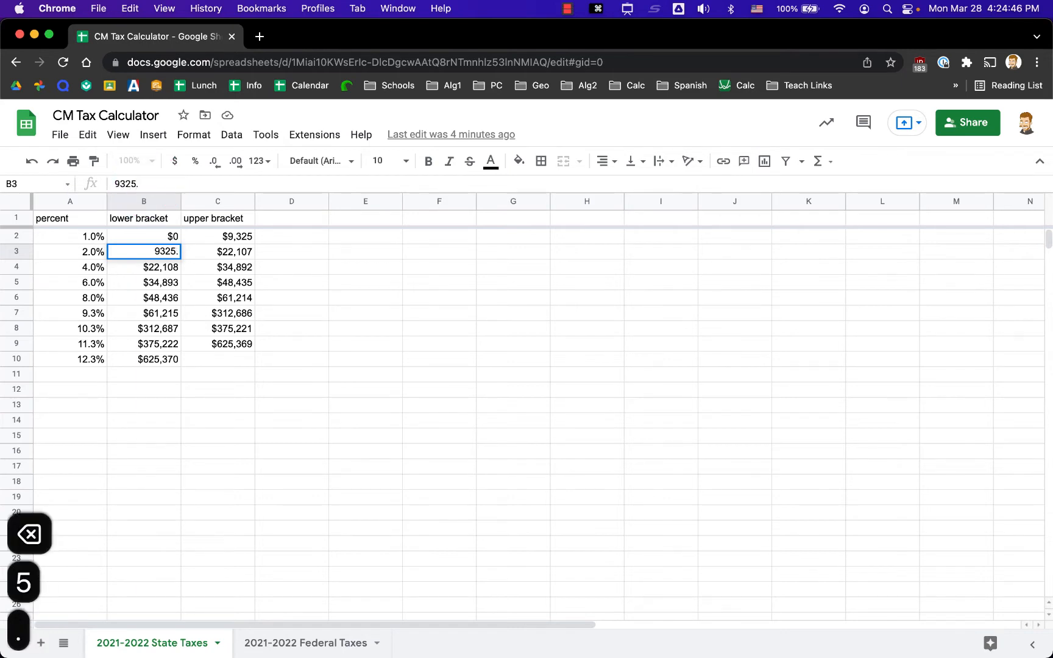
text(01)
key(Return)
key(Up)
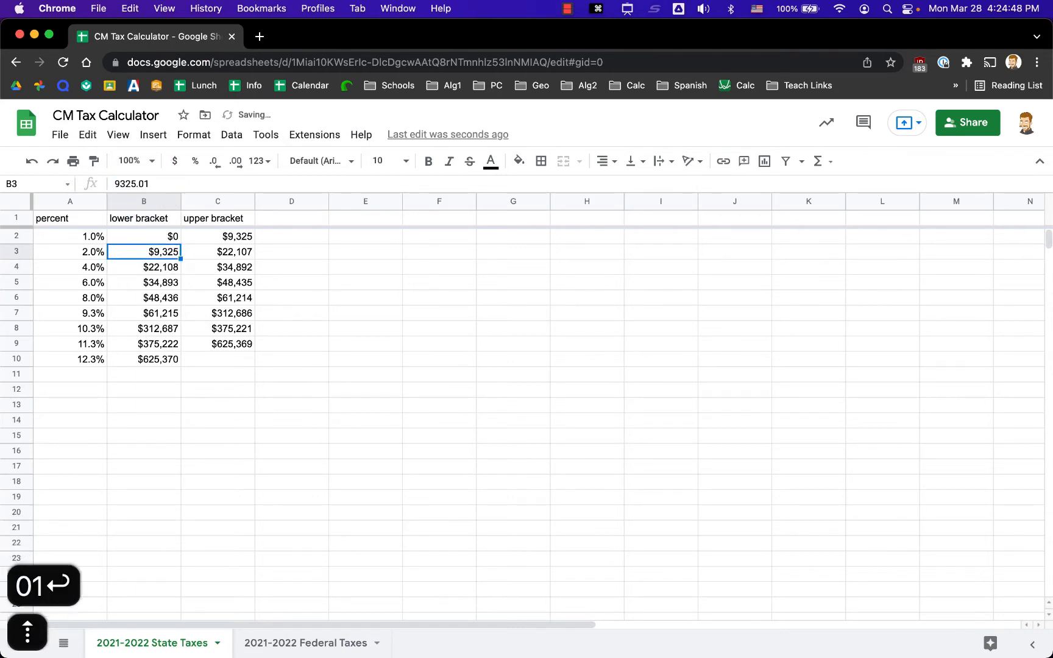
click(236, 164)
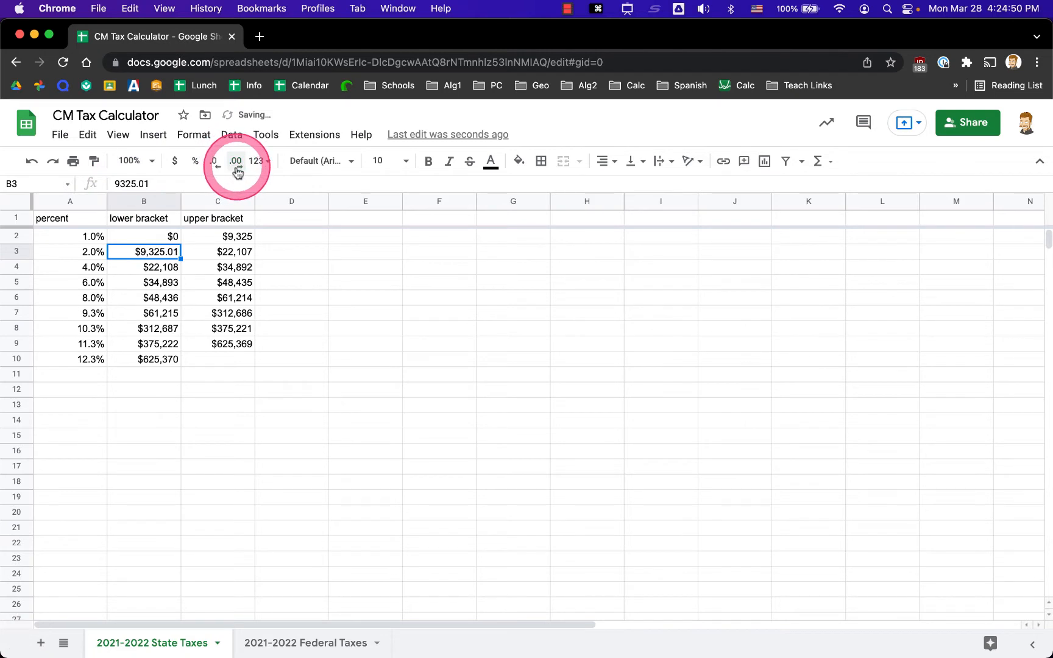
click(164, 257)
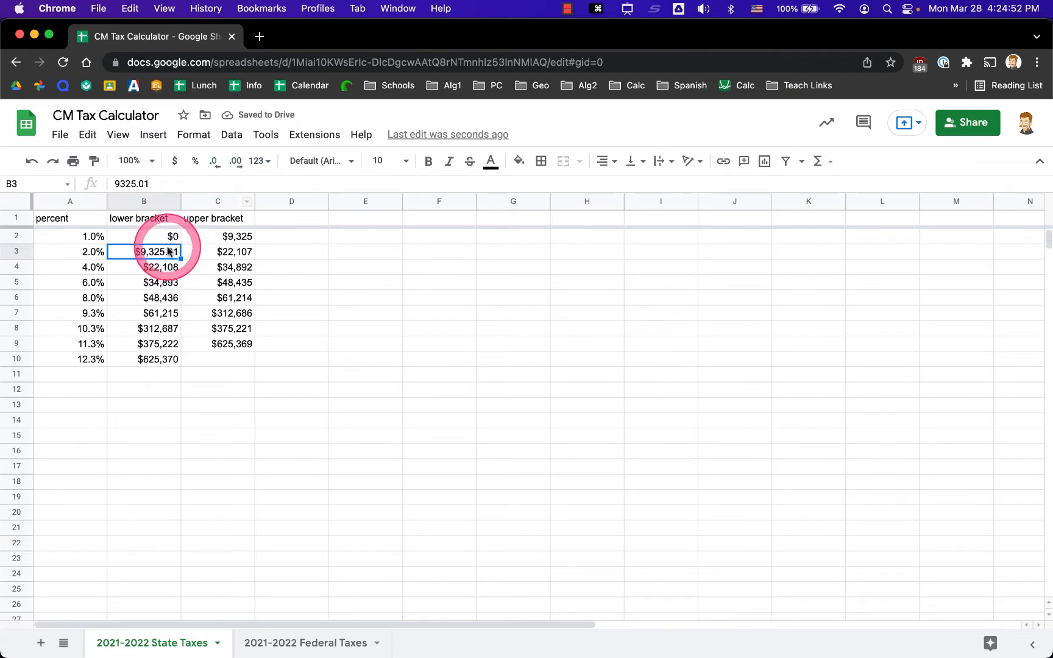
Undo the decimal formatting and the value change in the 2.0% row's lower bracket.
key(super+z)
key(super+z)
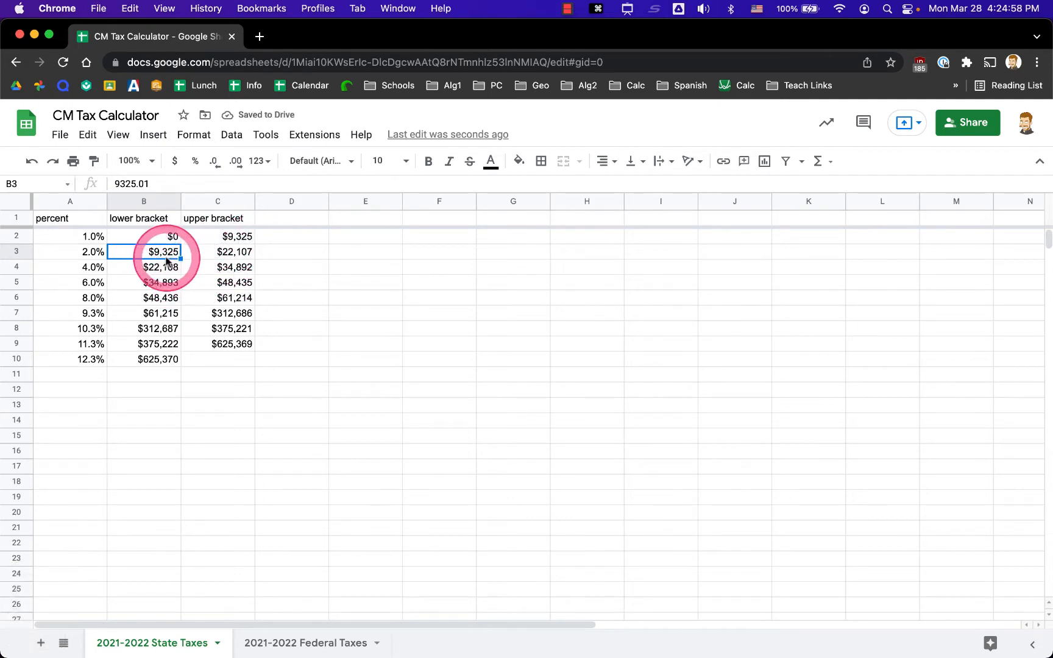
key(super+z)
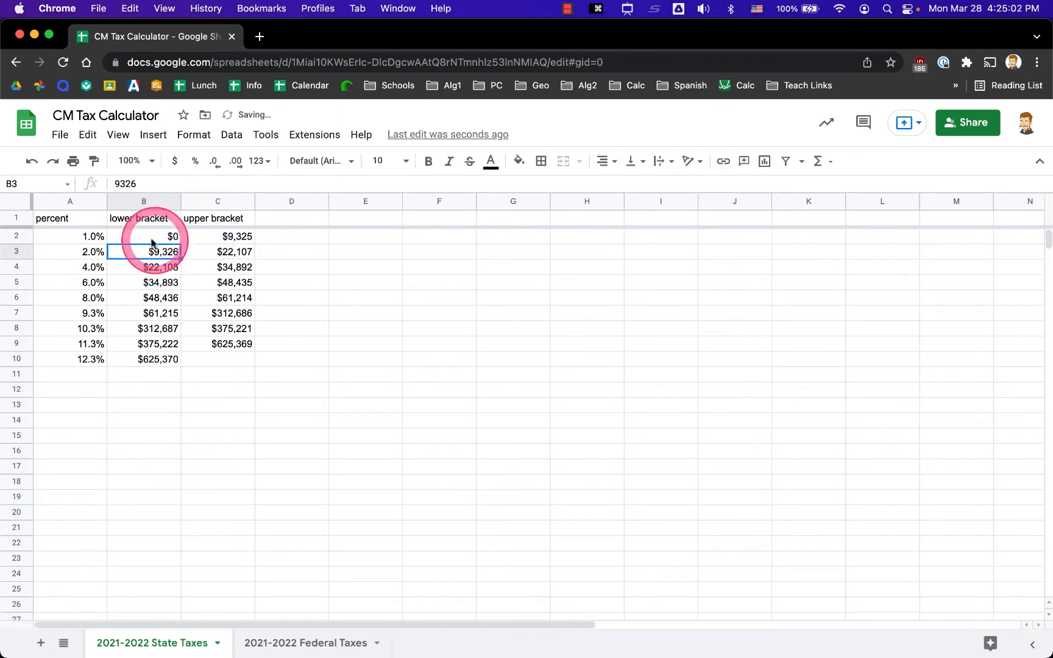
drag(231, 237, 226, 344)
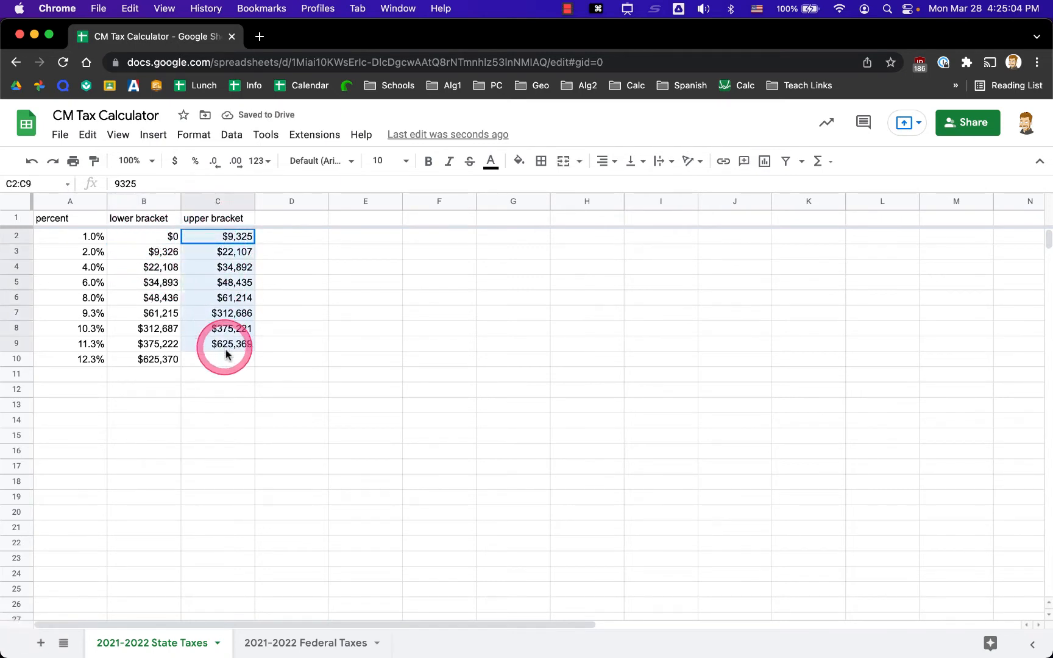
click(223, 363)
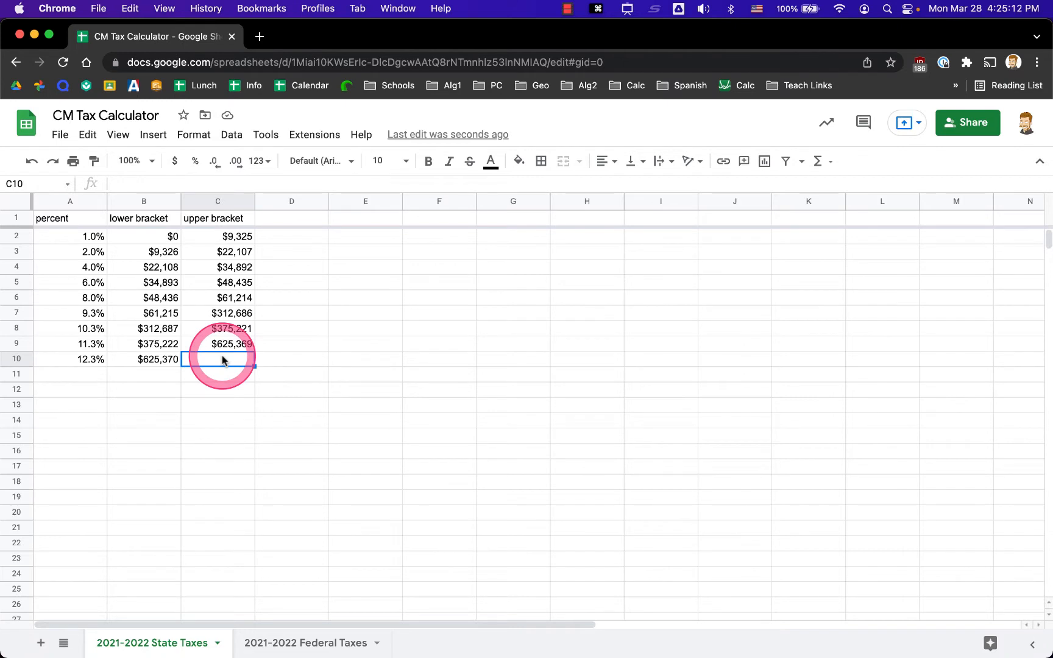
text(1)
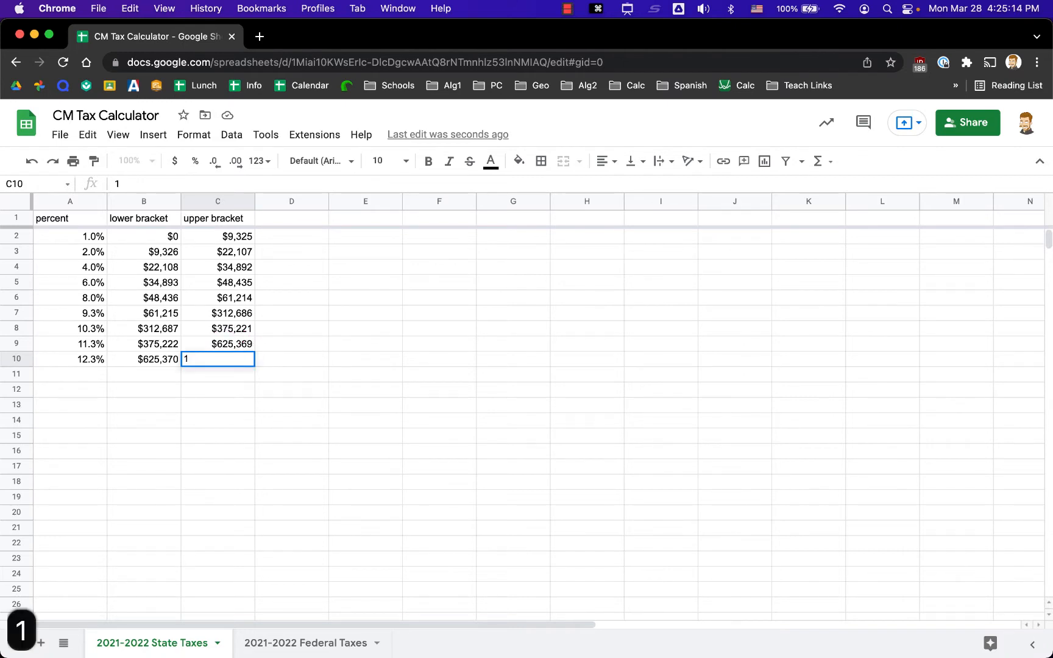
text(000000000000)
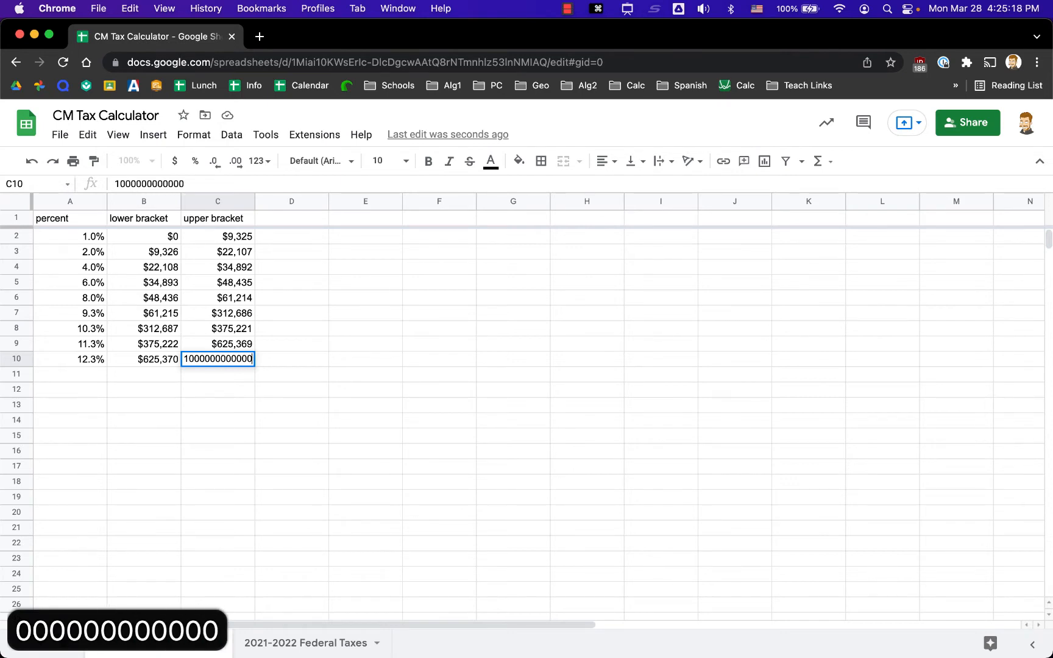
key(Return)
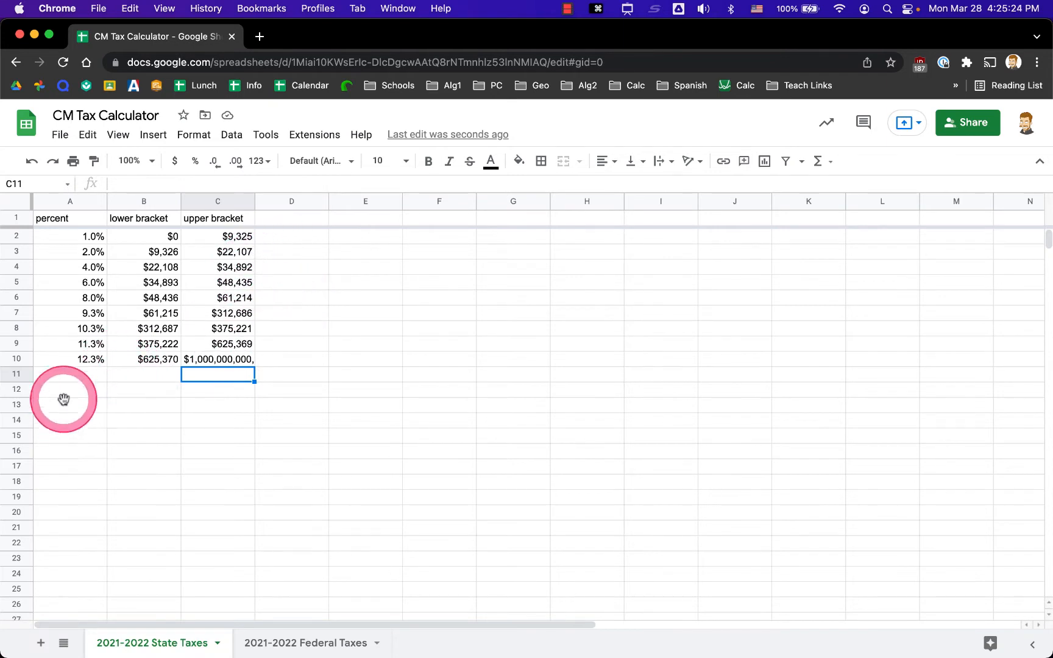
Delete the empty rows 11 to 1000 below the state tax table.
click(19, 374)
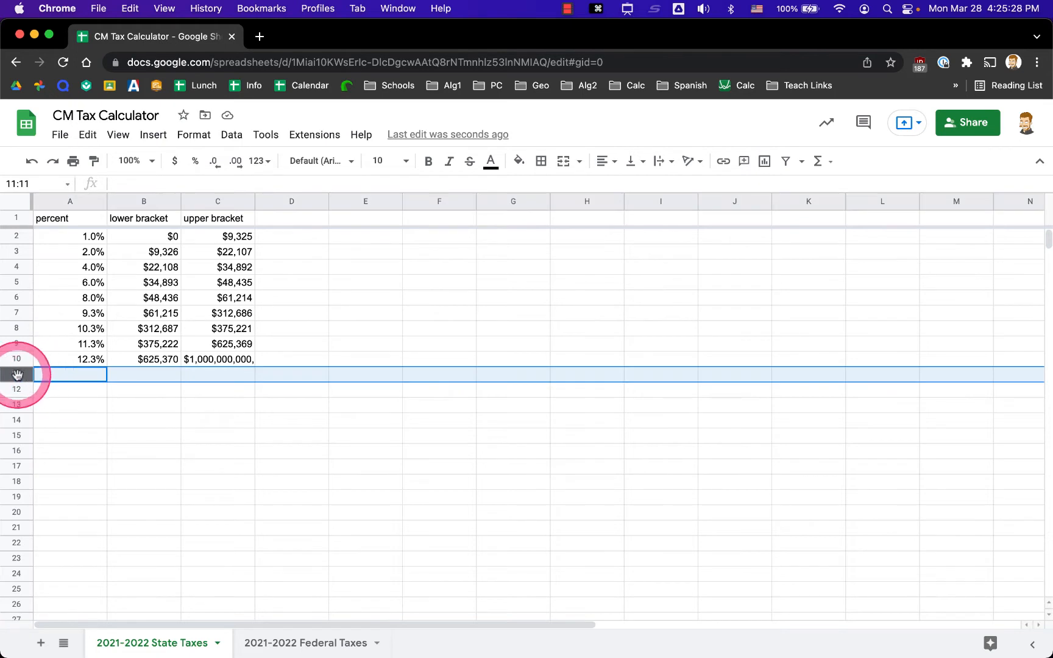
key(shift+super+Down)
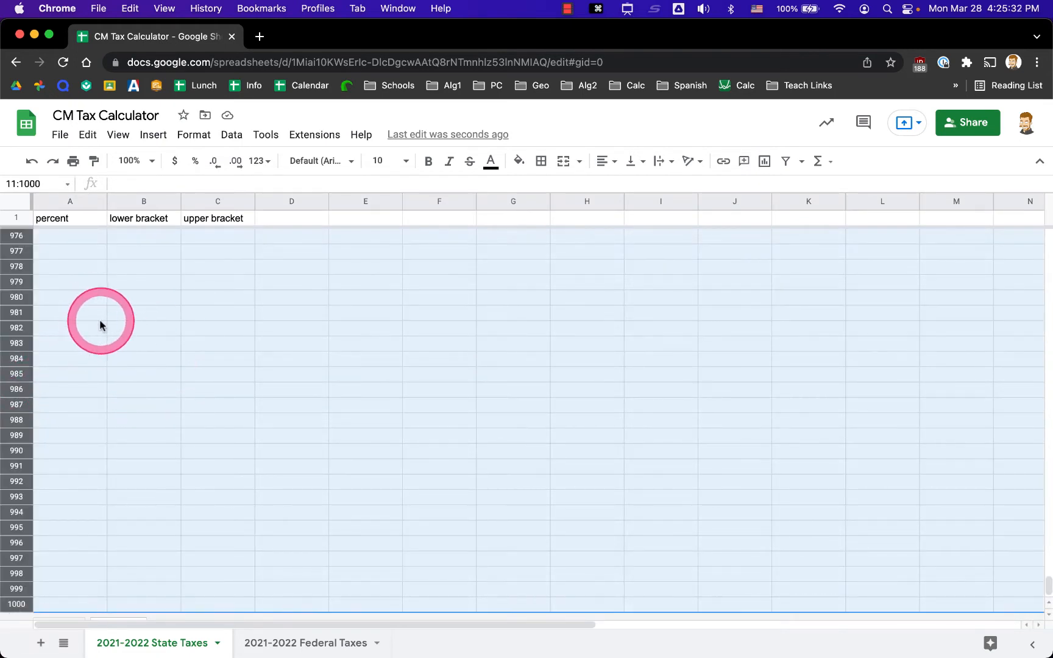
right_click(76, 316)
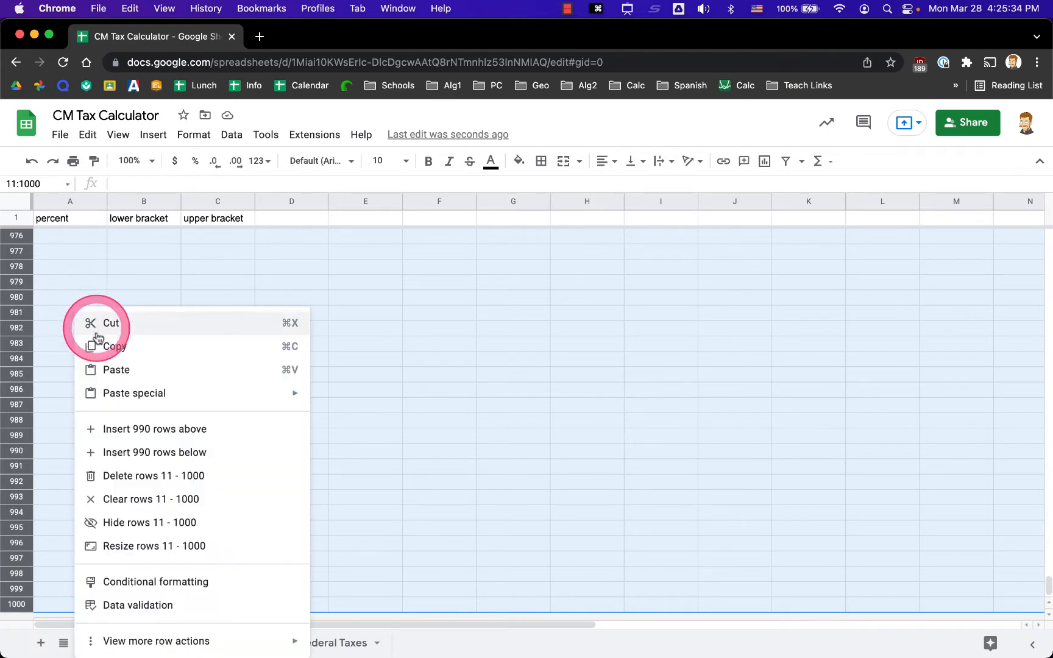
click(150, 482)
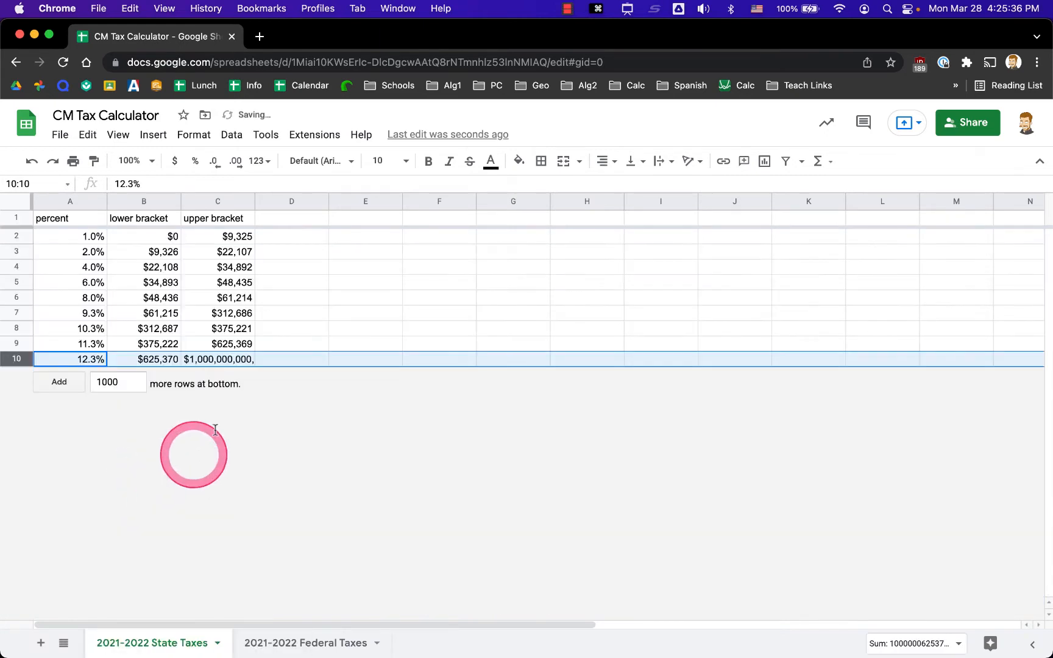
click(334, 298)
Add the column header "$ in tax bracket" in cell D1 of the state tax table.
click(321, 218)
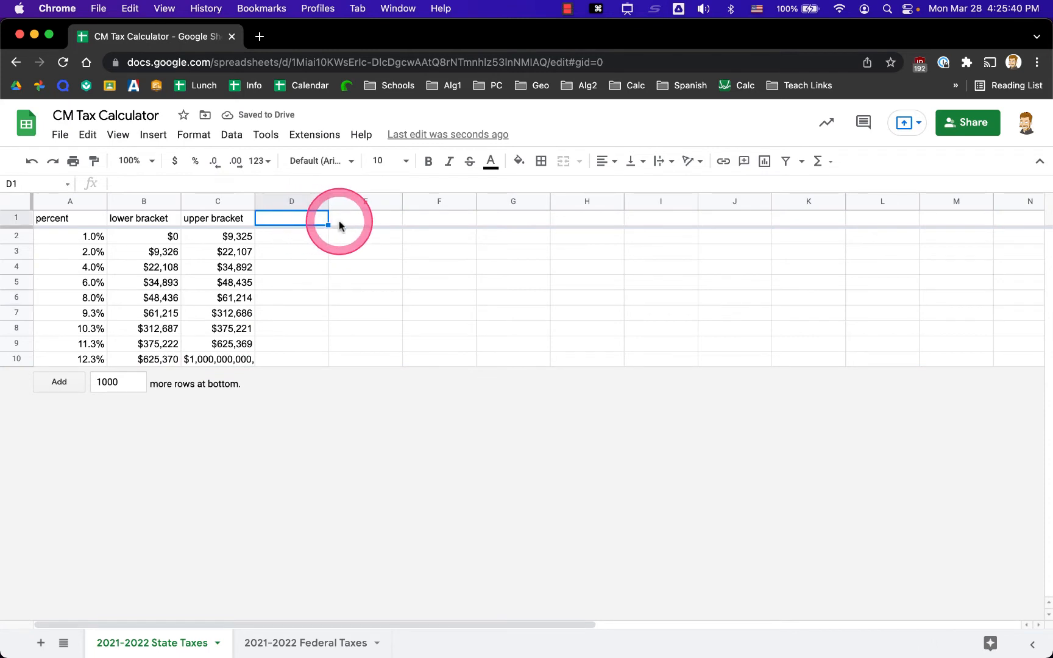
text($ in )
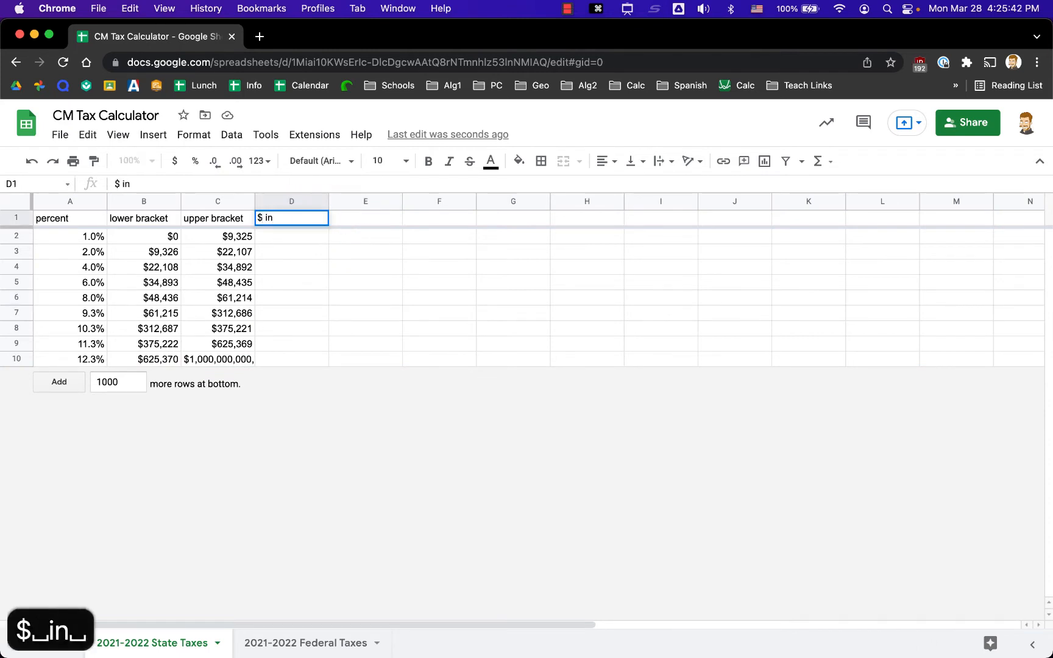
text(tax brac)
key(BackSpace)
text(x bracket)
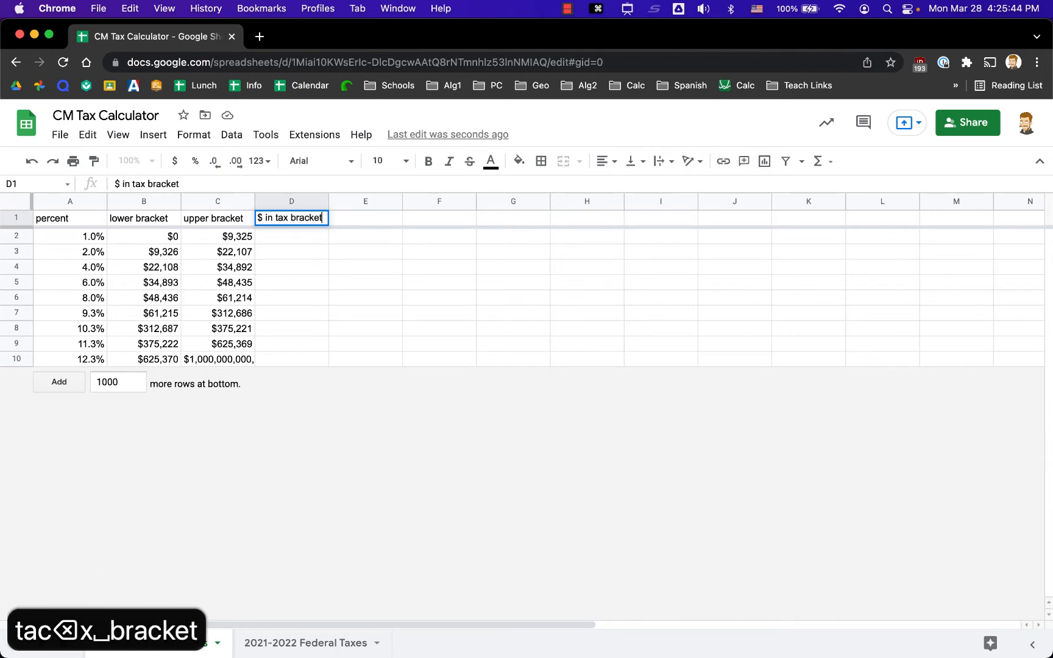
key(Return)
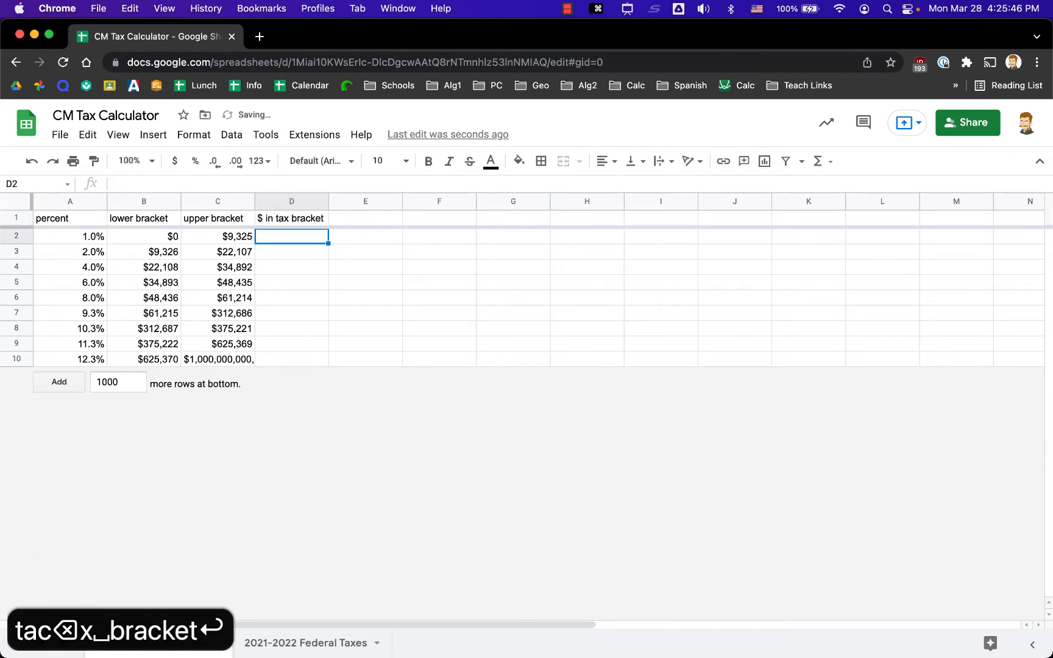
Enter the formula =C2 in cell D2 as the dollars in the 1.0% tax bracket.
text(=)
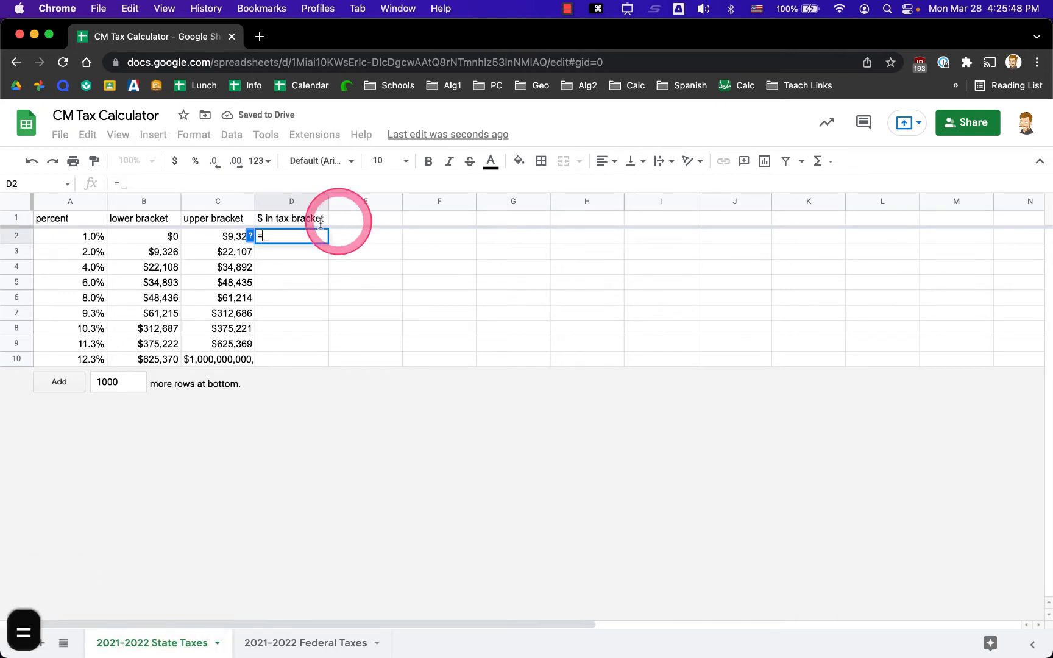
click(215, 238)
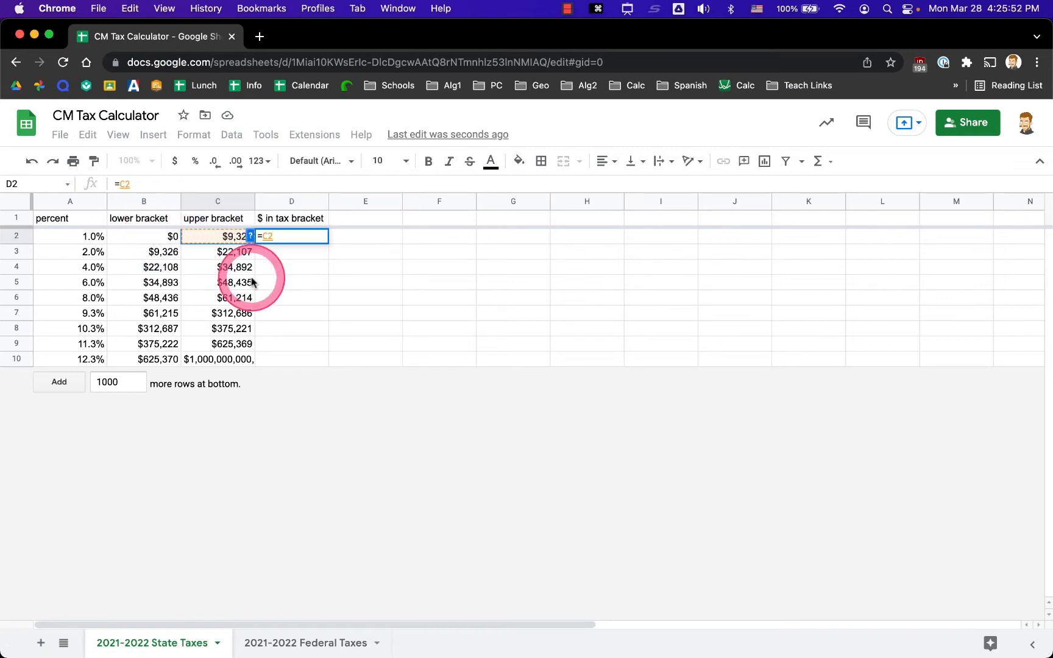
key(Return)
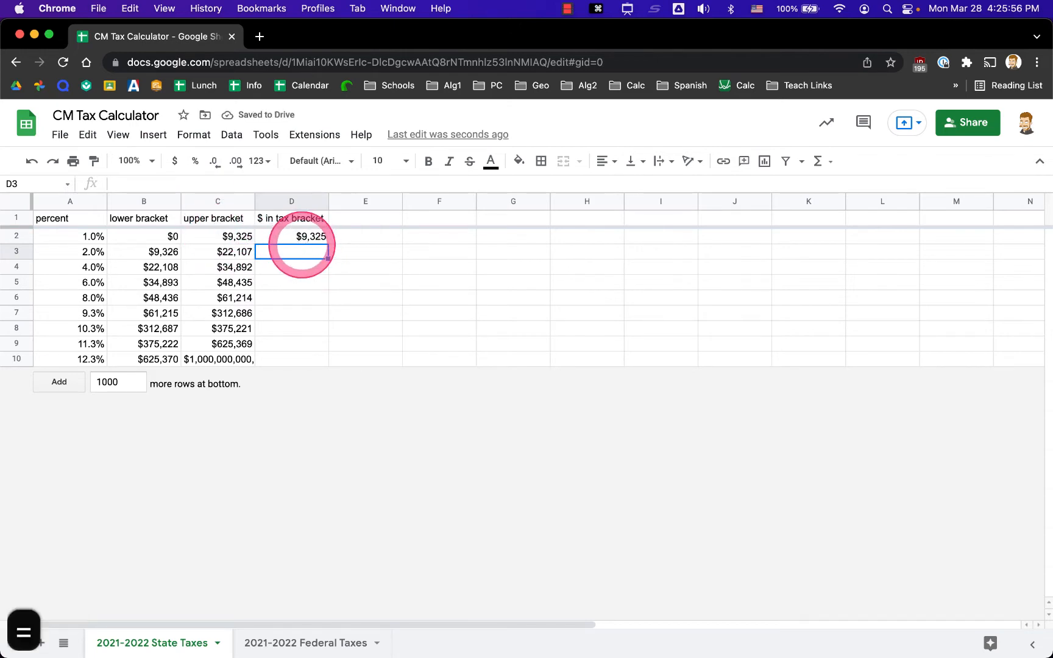
text(=)
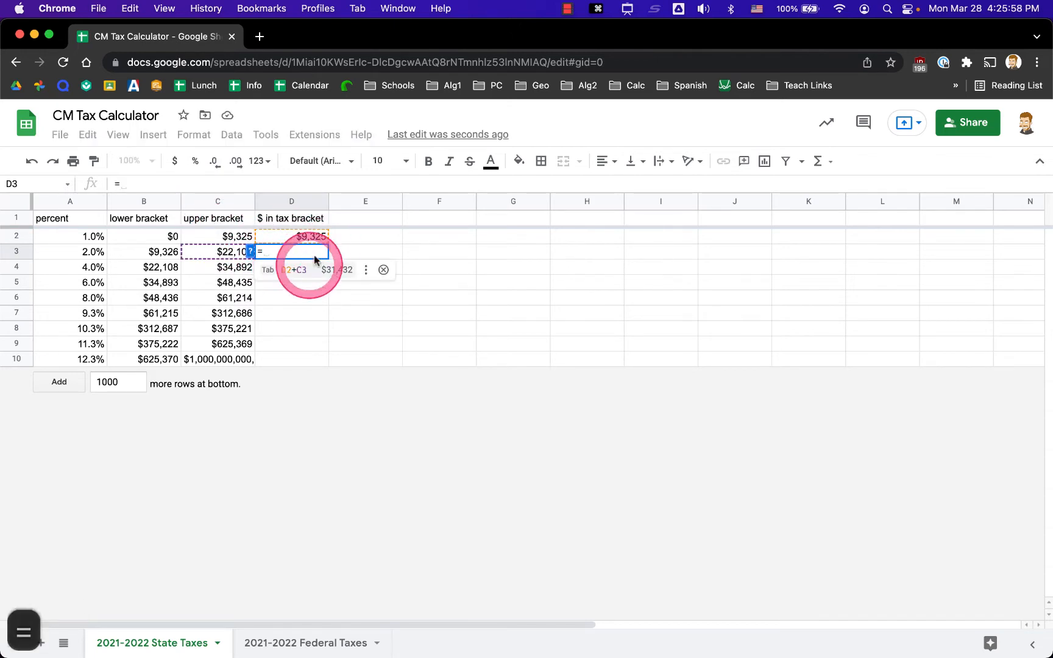
text(sum)
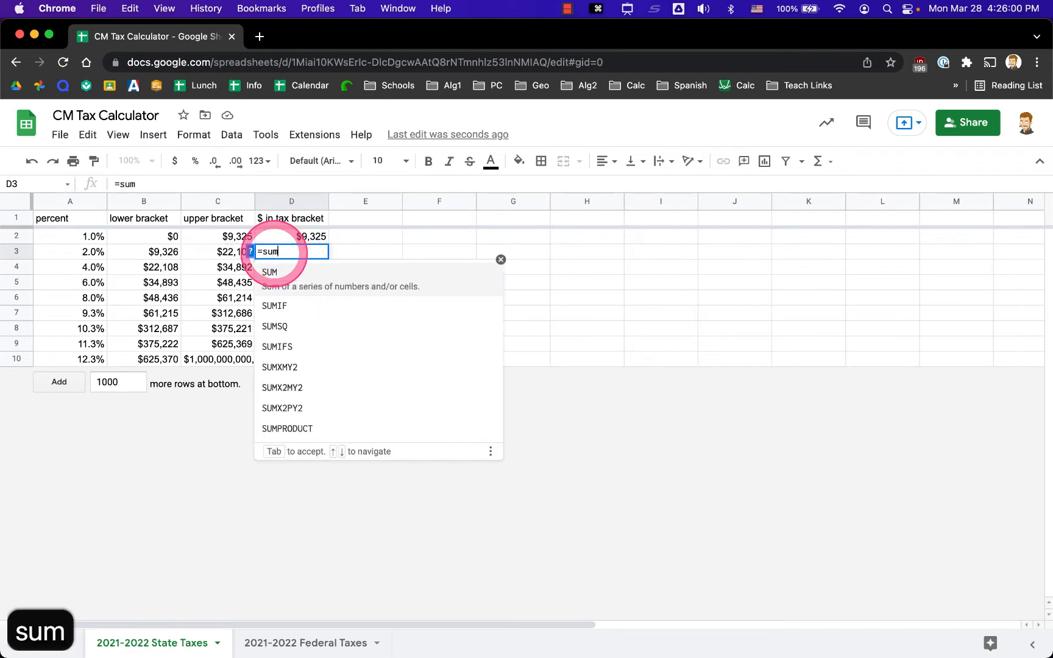
key(BackSpace)
key(BackSpace)
key(BackSpace)
key(BackSpace)
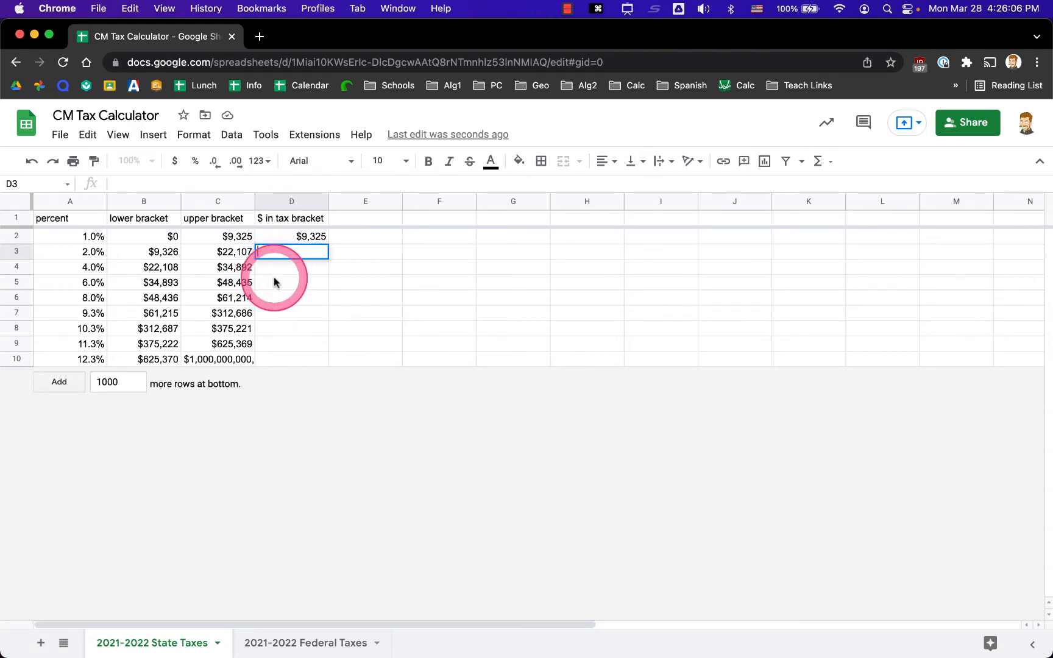
Enter the formula =C3-B3 in cell D3 for the dollars in the 2.0% tax bracket.
text(=)
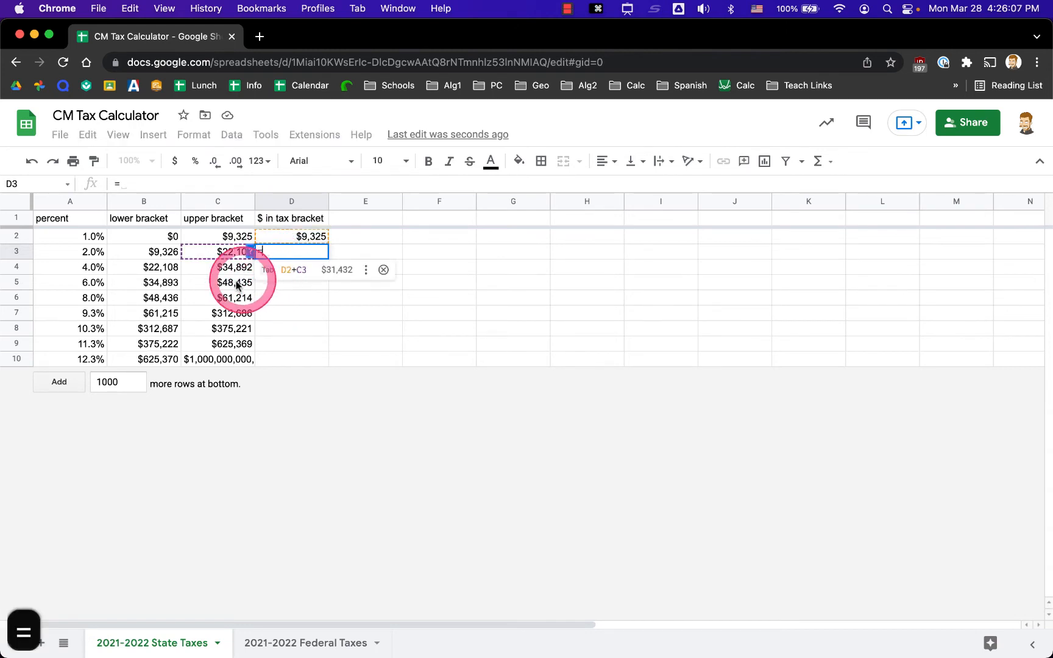
click(210, 253)
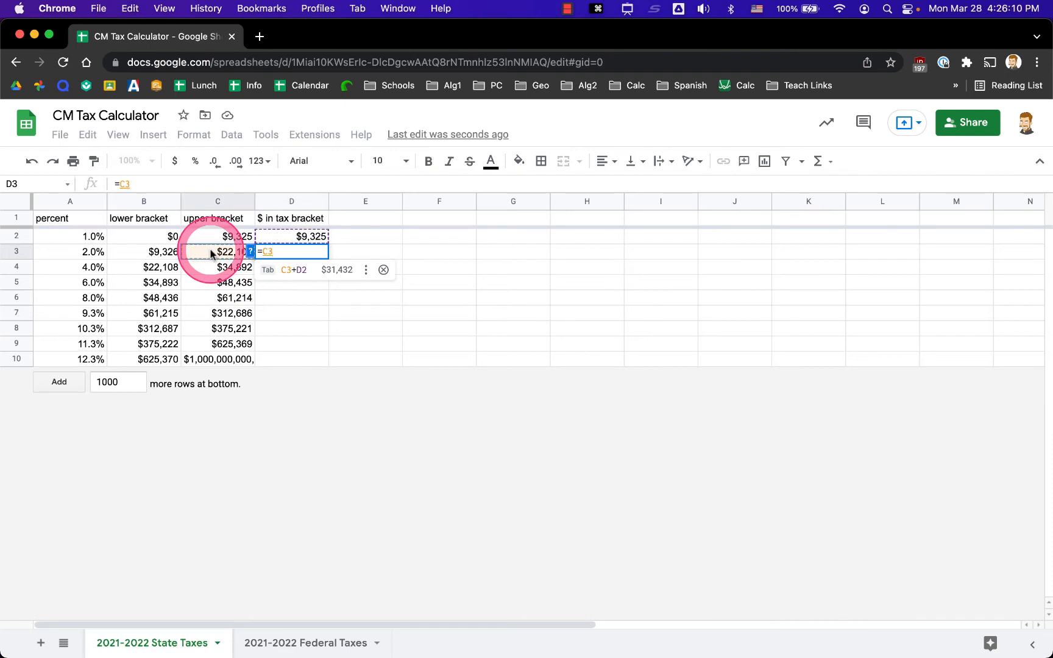
text(-)
click(162, 254)
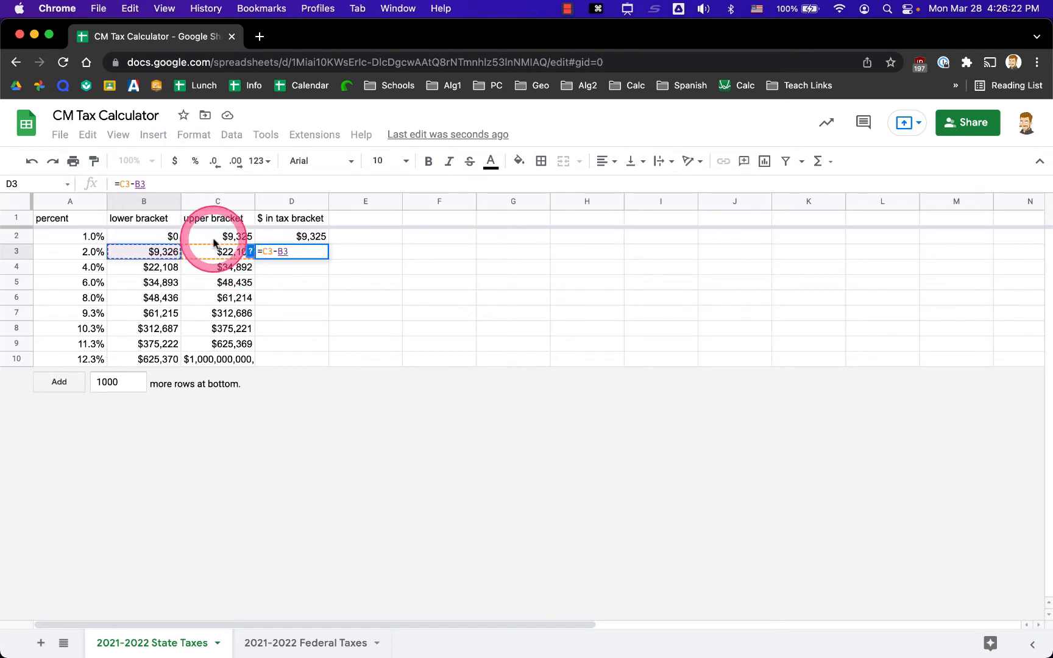
key(Return)
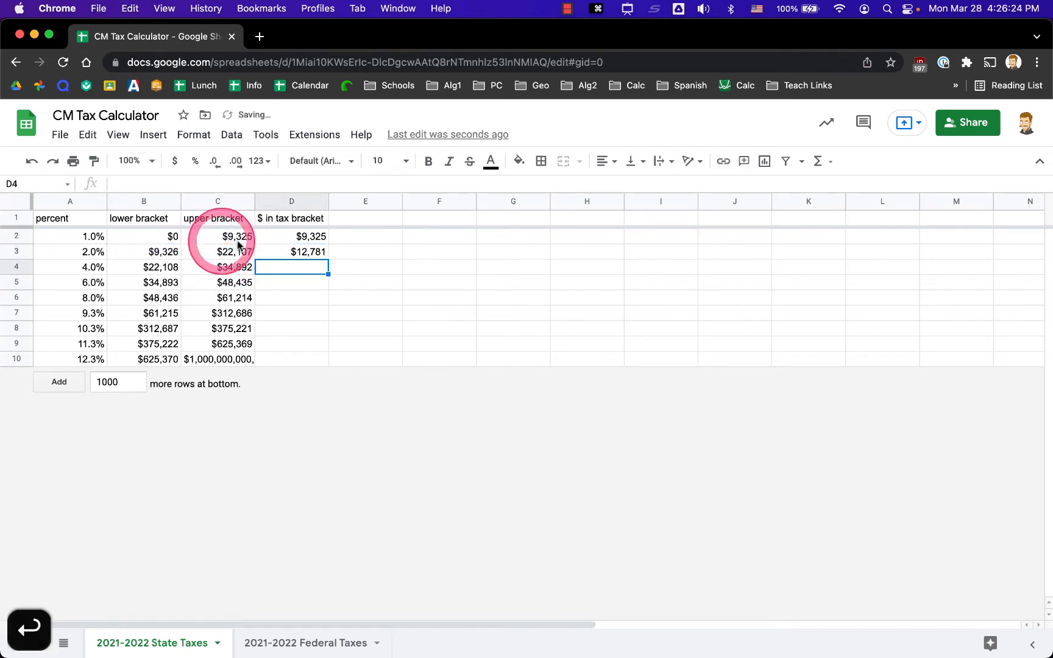
Try the formula =C3-C2 in cell E3 for comparison with D3, and clear the cell again.
click(362, 259)
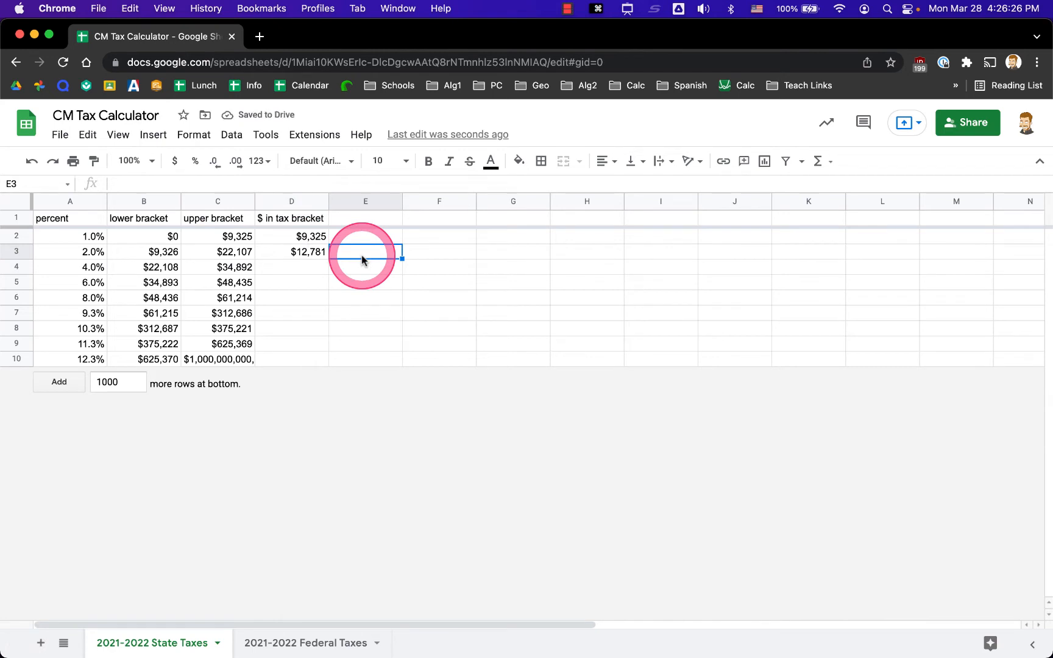
text(=)
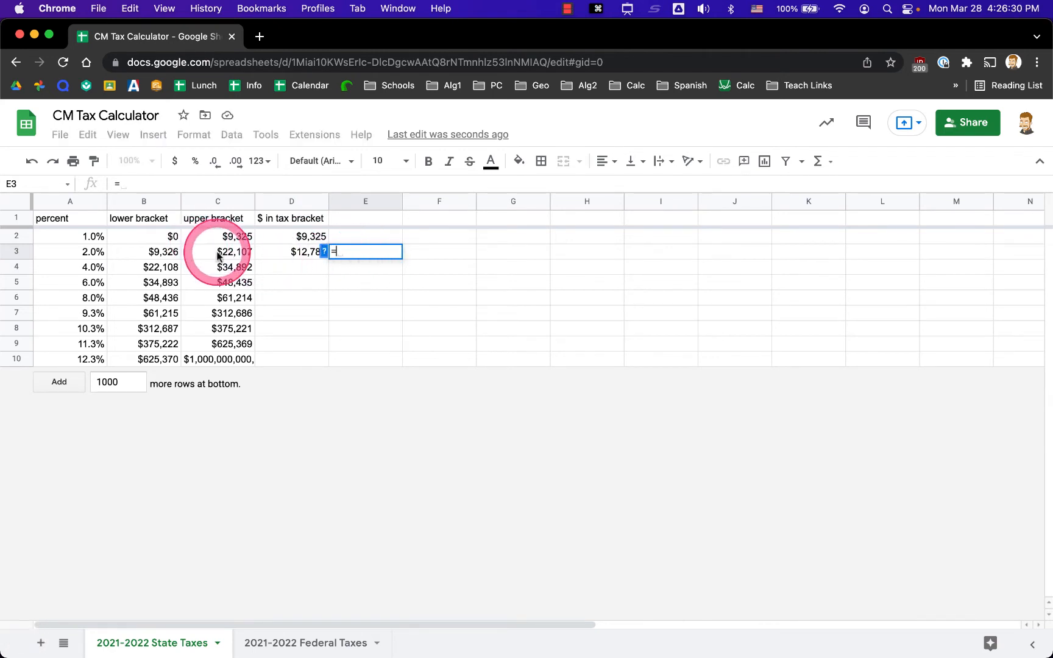
click(217, 255)
text(-)
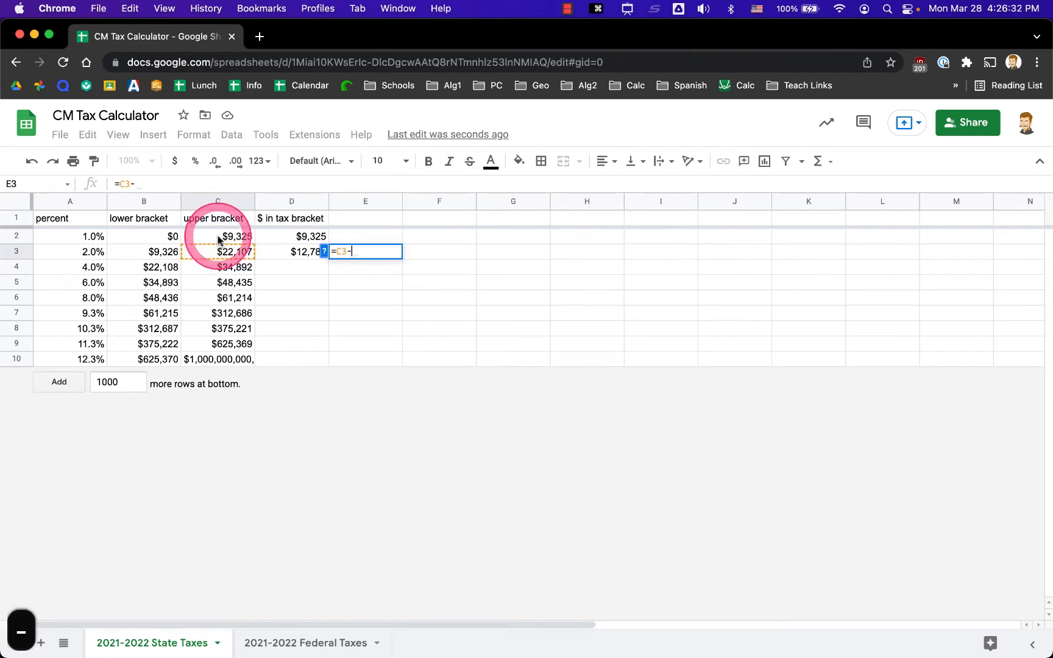
key(Return)
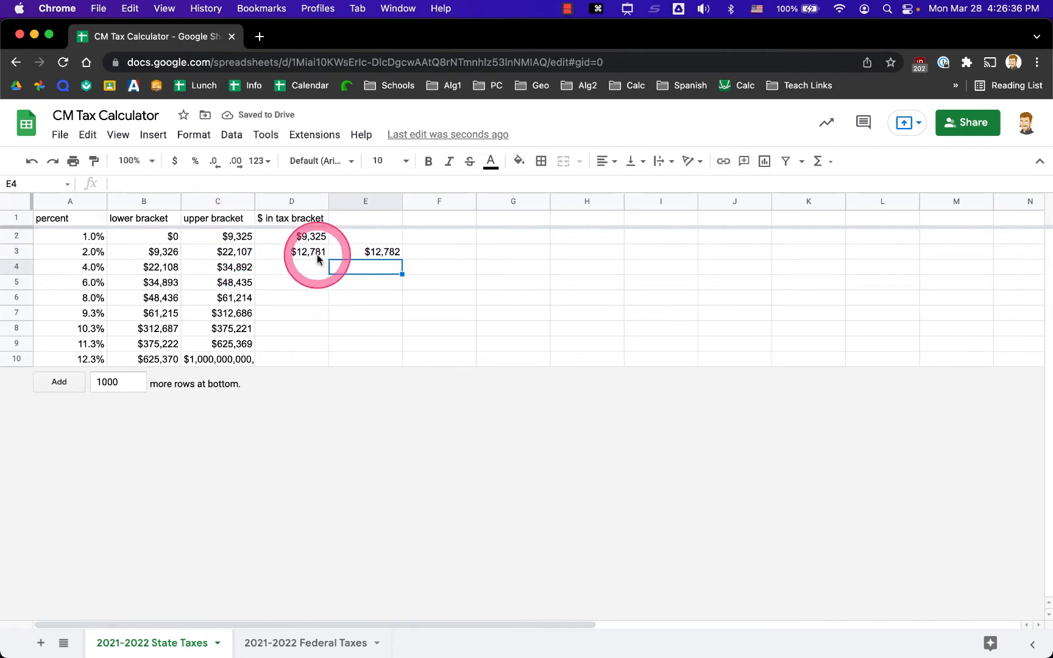
key(BackSpace)
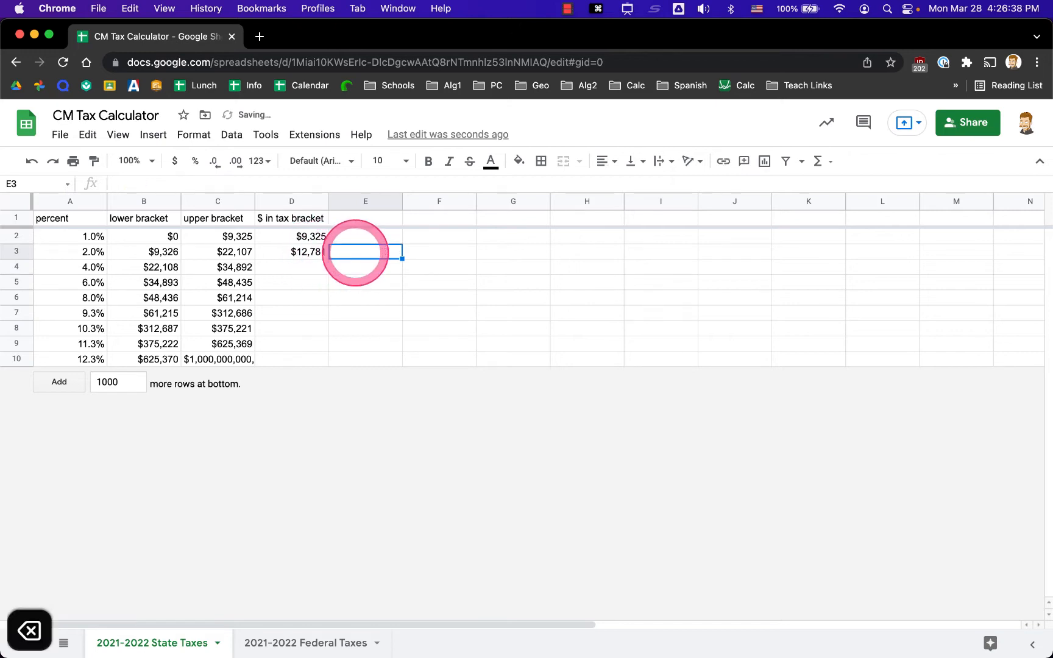
Change the formula in cell D3 to =C3-C2, subtracting the previous row's upper bracket.
key(Left)
click(170, 180)
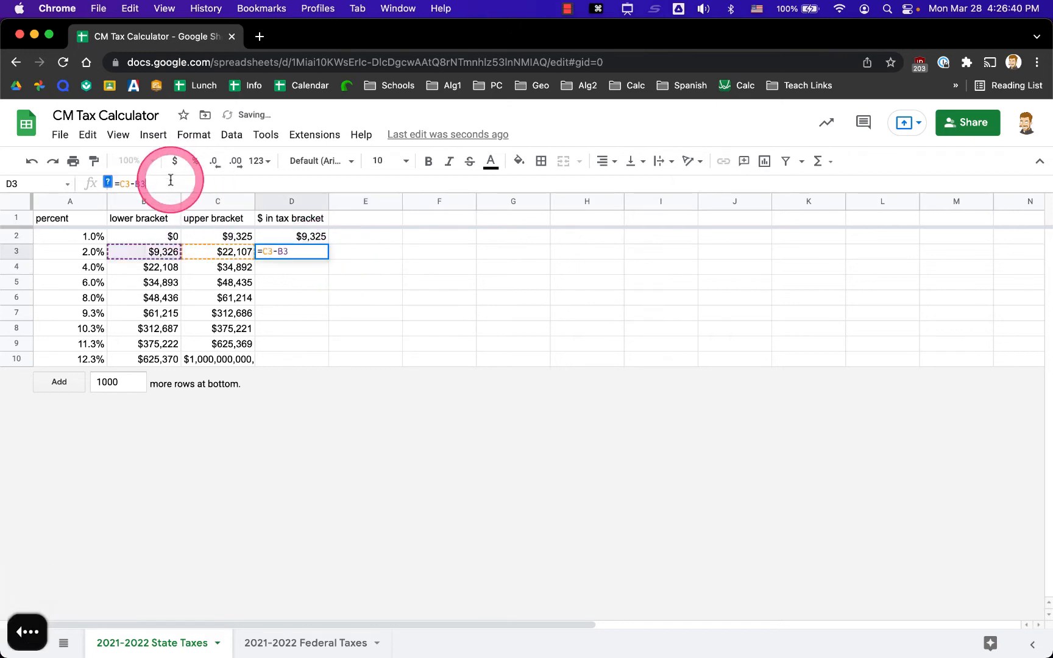
key(BackSpace)
key(BackSpace)
click(234, 237)
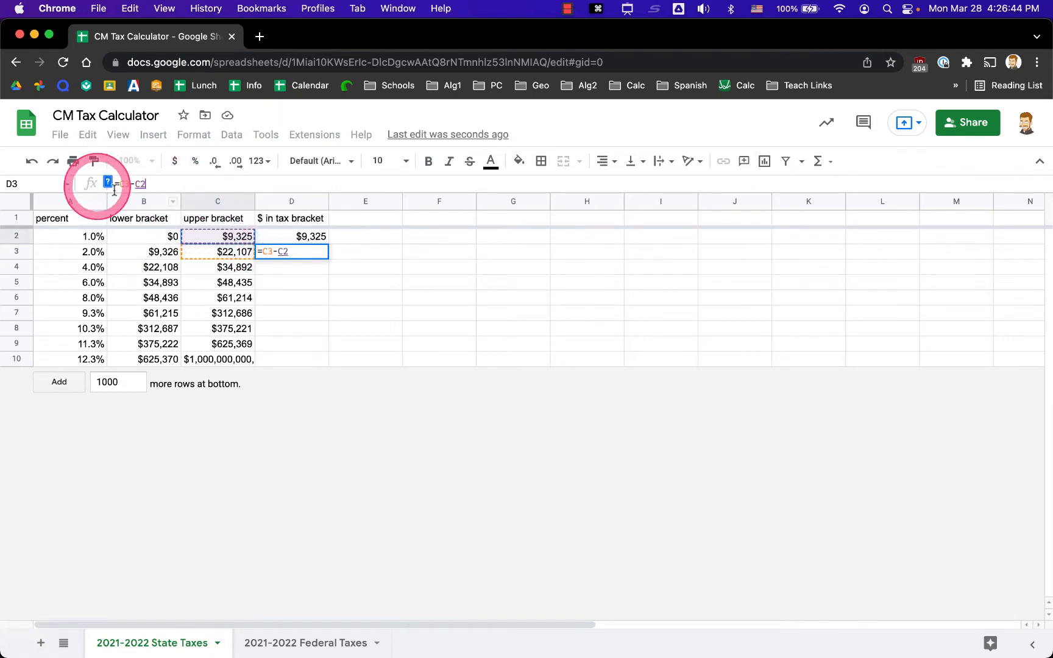
key(Return)
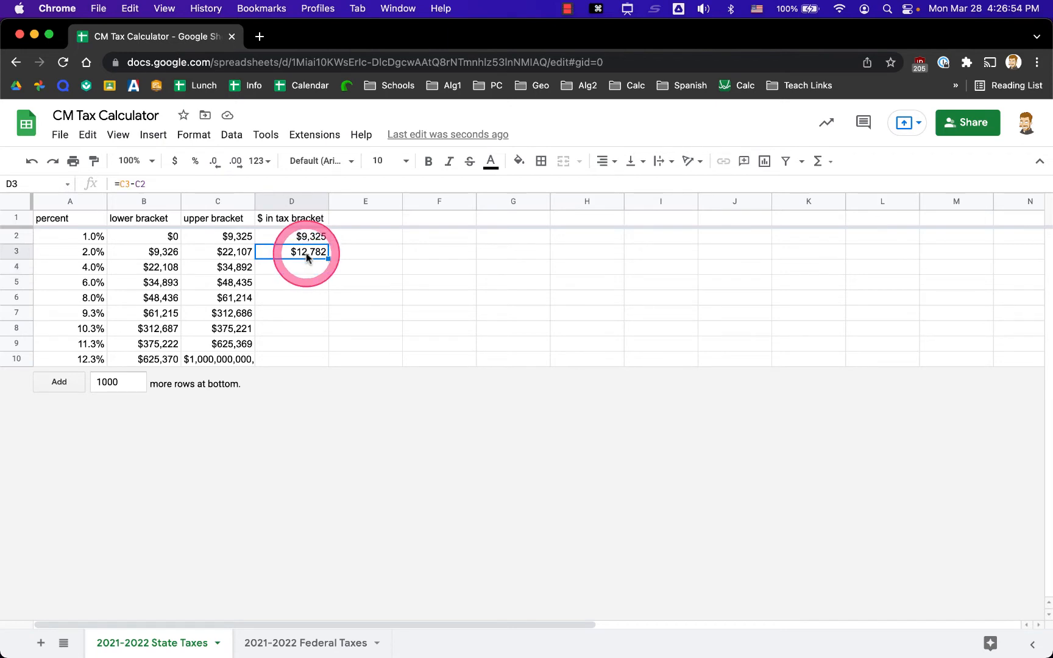
Copy the D3 formula and paste it one cell at a time into D4 through D7.
key(super+c)
key(Down)
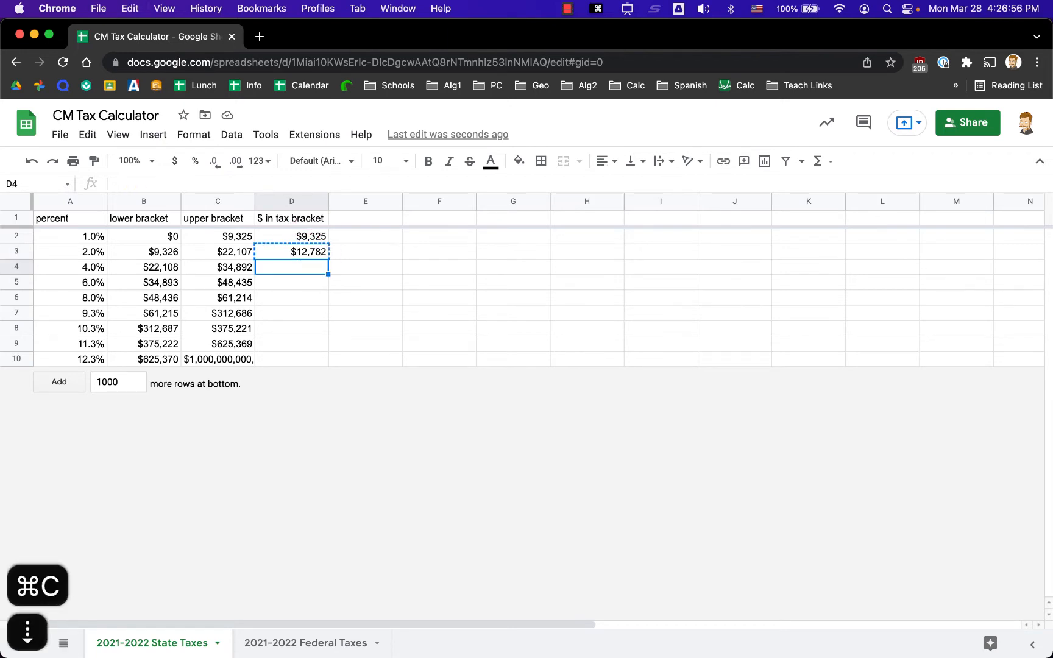
key(super+v)
key(Down)
key(super+v)
key(Down)
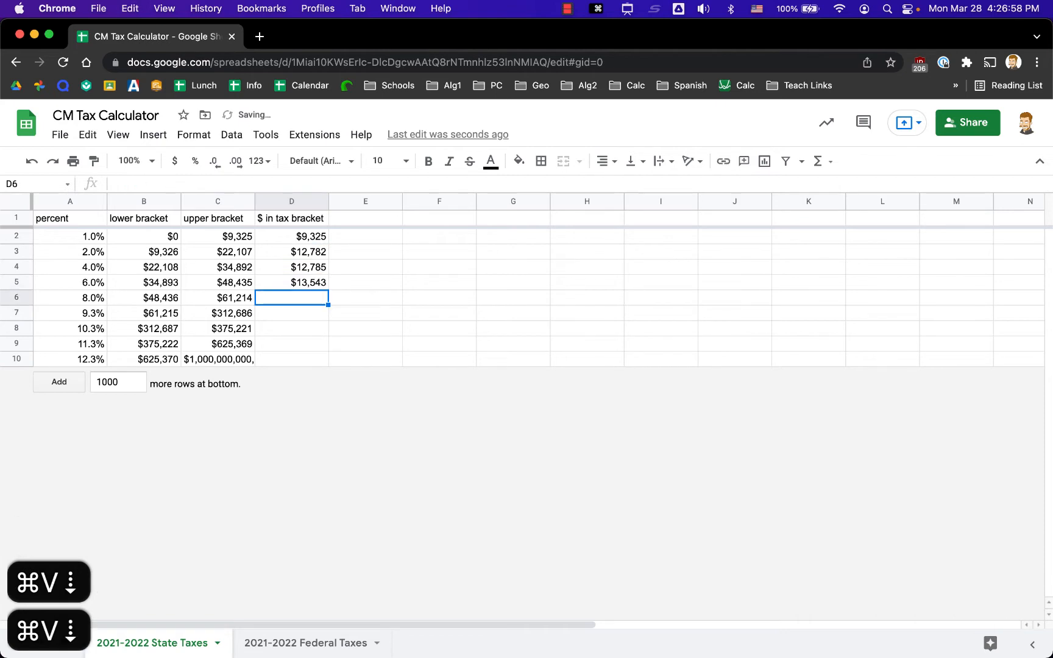
key(super+v)
key(Down)
key(super+v)
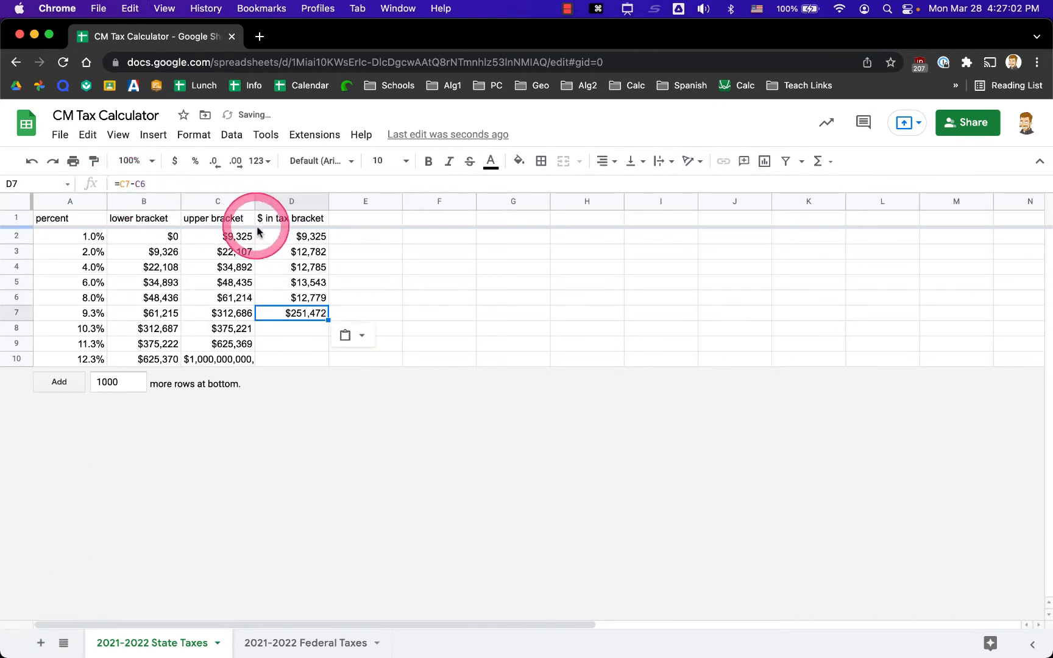
Check how the formula references shift in D3 to D5 and in a test copy of D5 in cell E5, and clear E5.
click(282, 256)
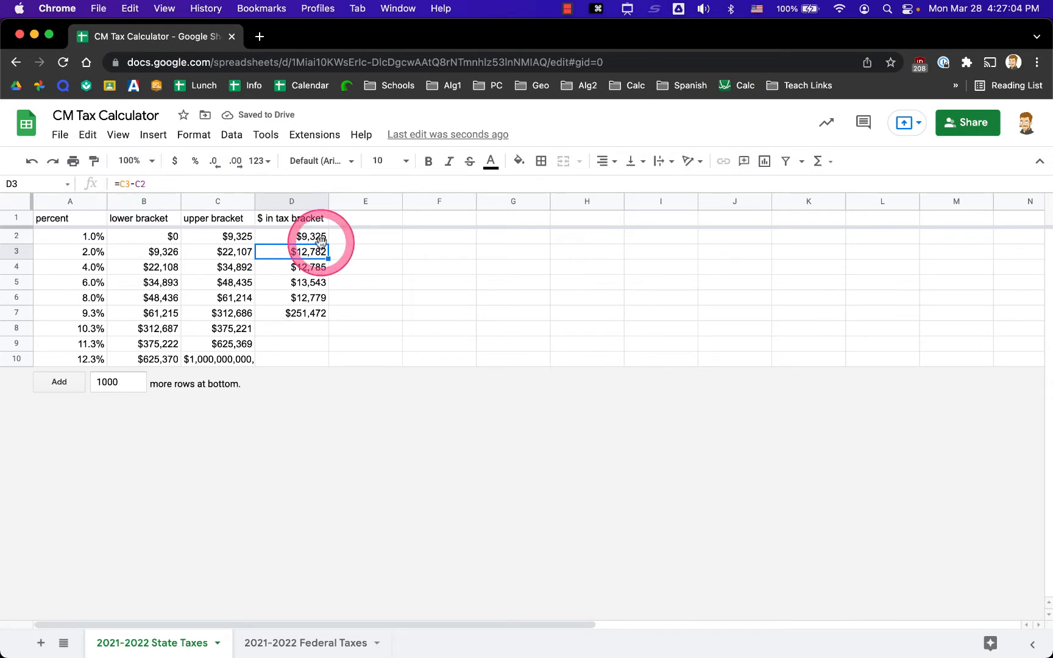
key(Down)
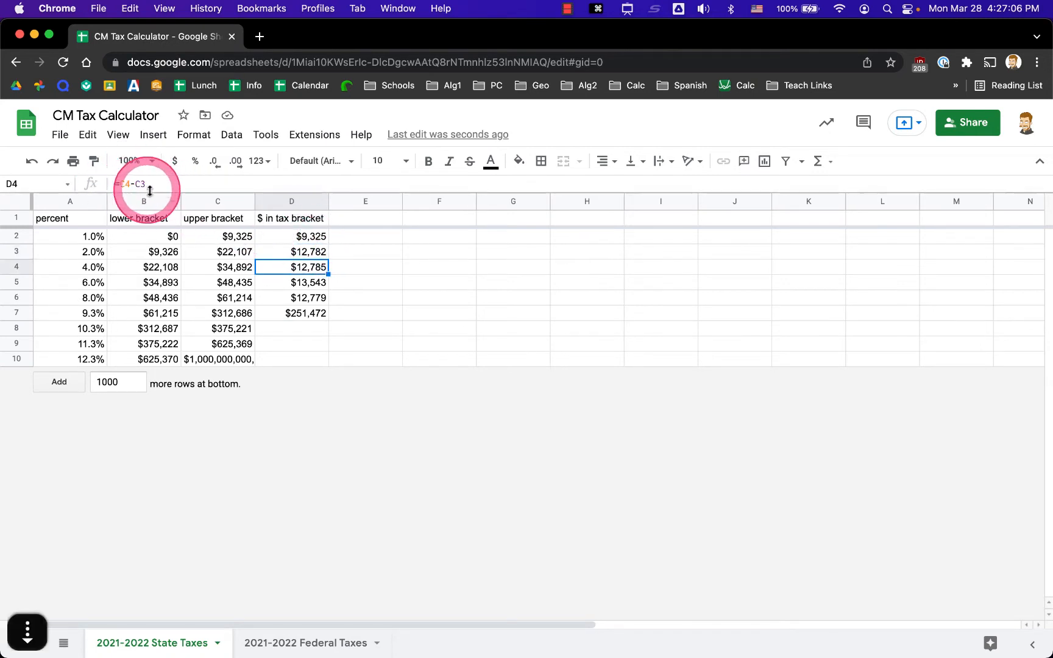
click(300, 281)
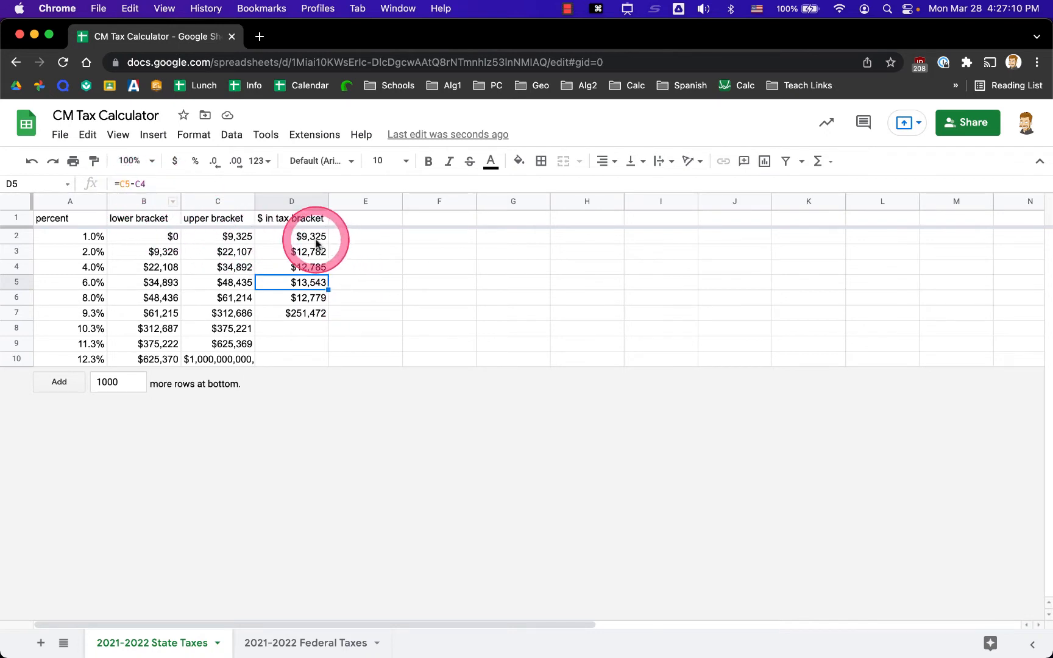
click(128, 186)
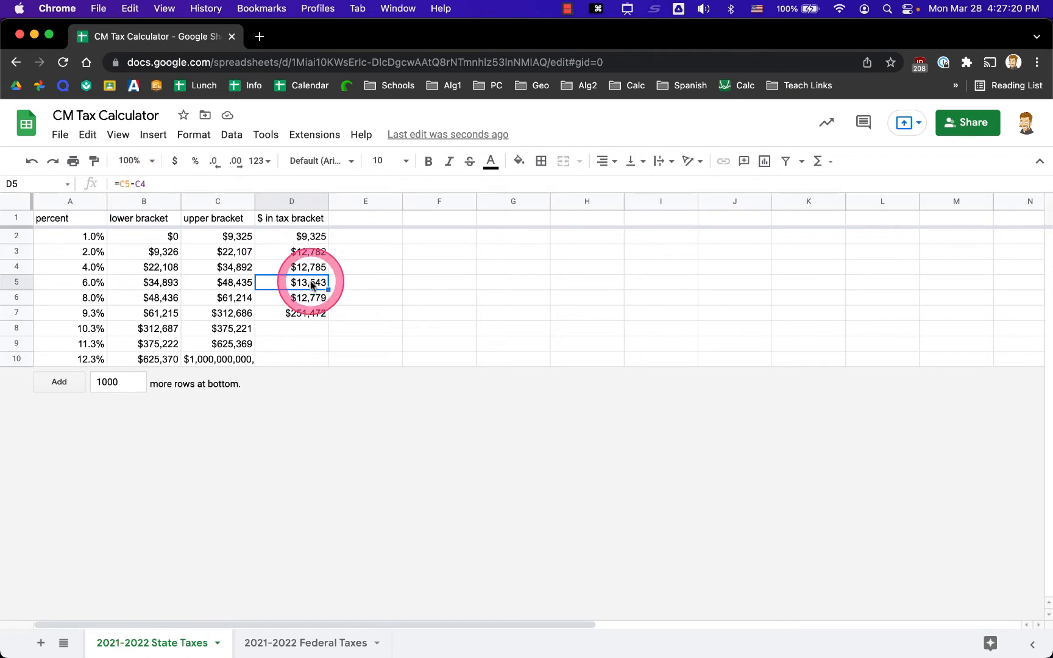
key(super+c)
click(350, 283)
key(super+v)
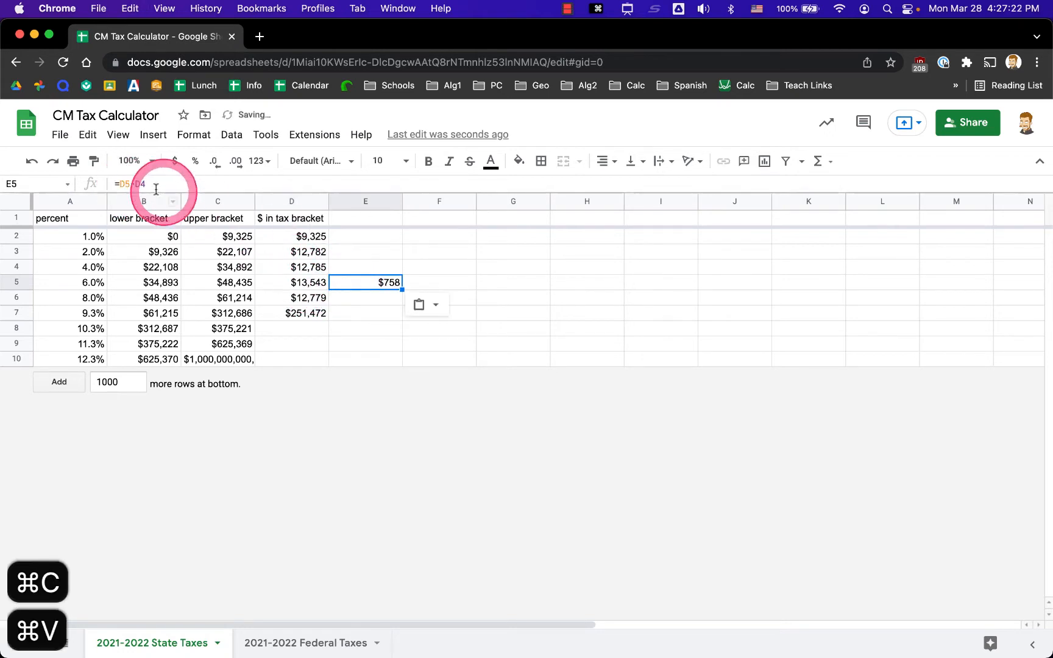
click(299, 283)
click(352, 285)
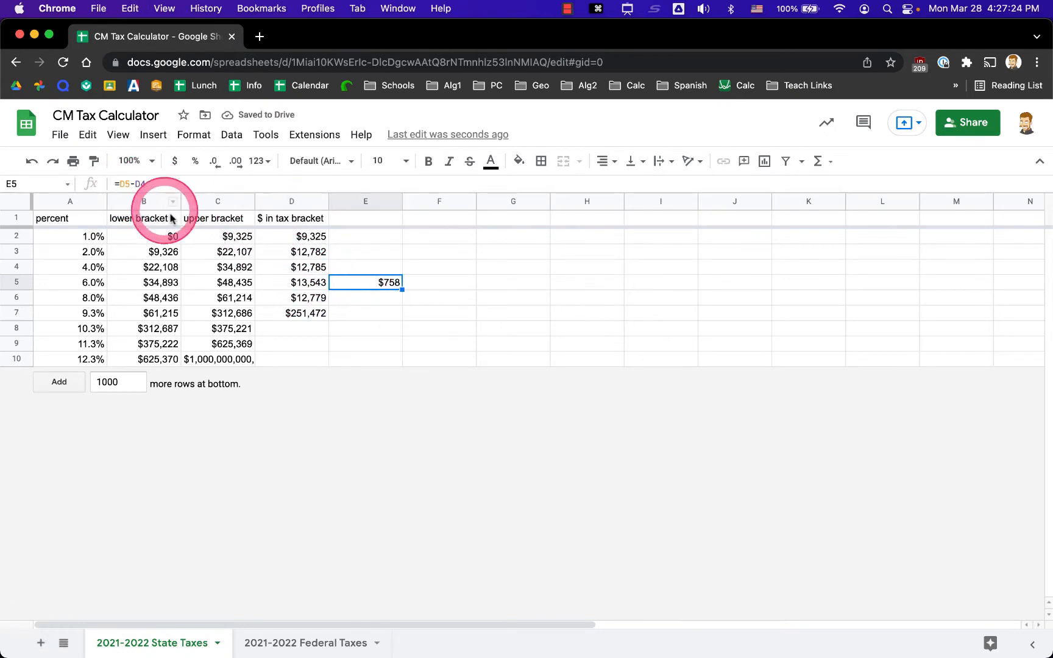
click(113, 185)
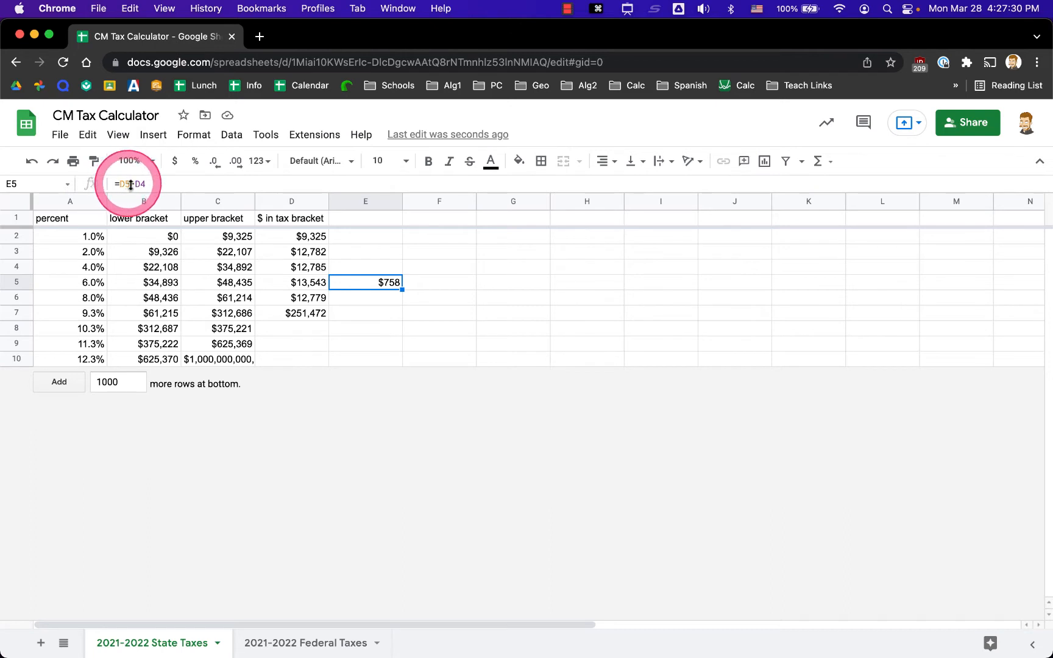
key(Escape)
key(BackSpace)
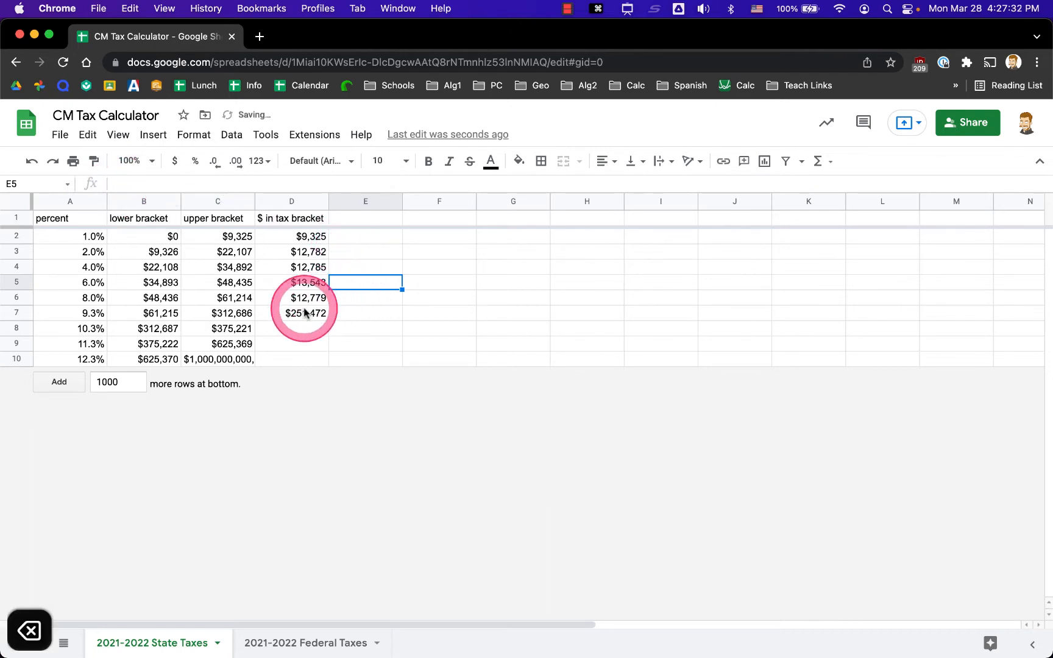
Undo the test copy in E5 and the formulas pasted into the cells below D3.
key(super+z)
key(super+z)
key(super+z)
key(super+z)
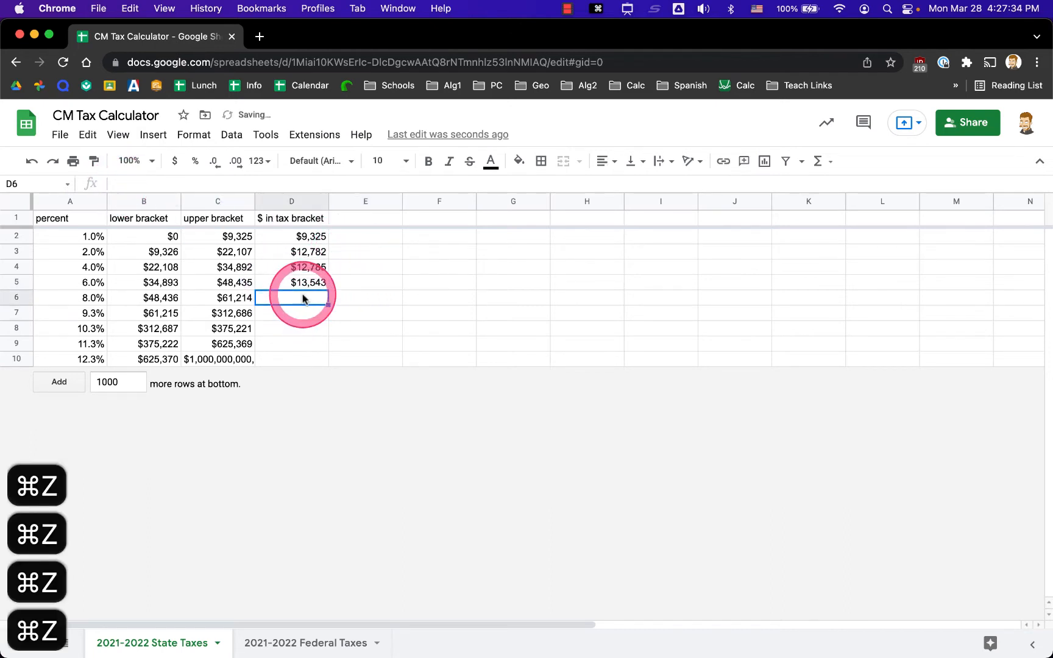
key(super+z)
key(super+z)
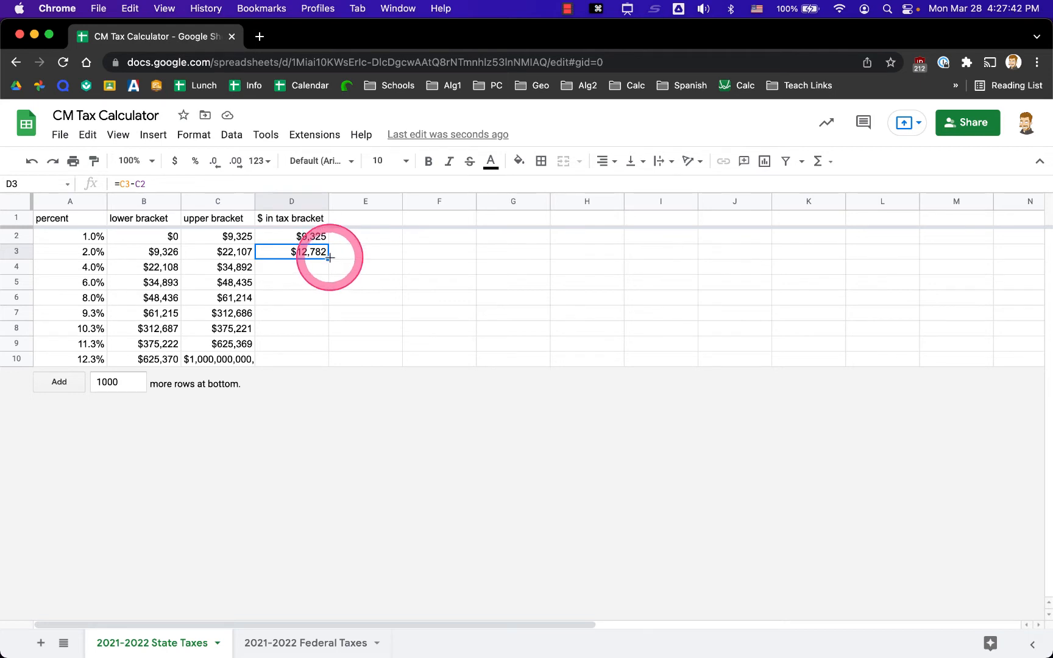
Try extending the D3 formula to D10 with the fill handle, and undo it.
drag(329, 258, 333, 369)
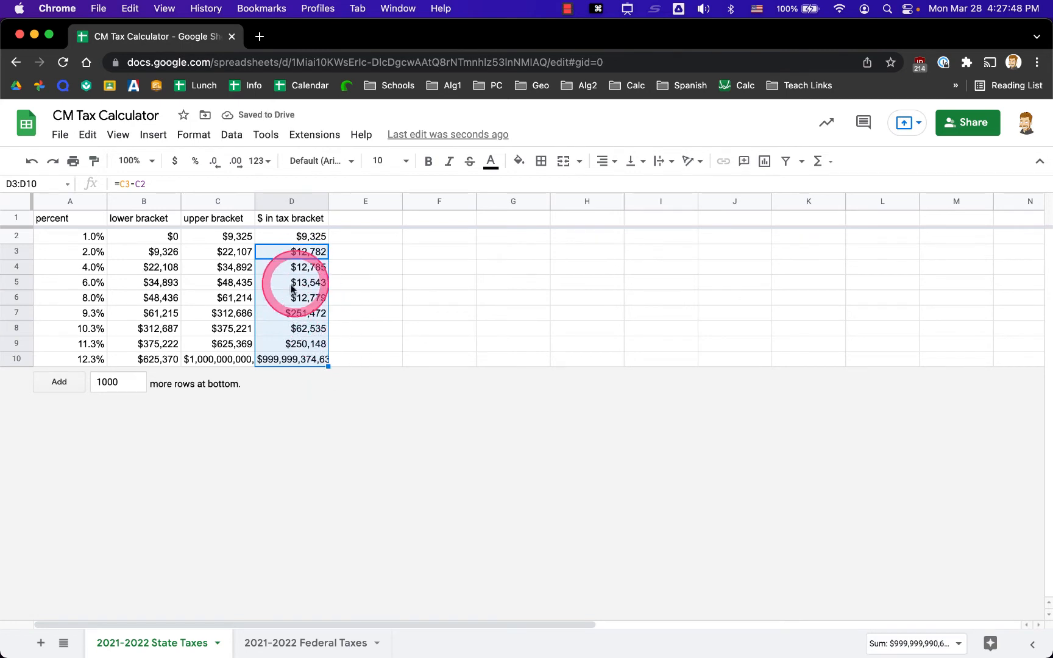
key(cmd+z)
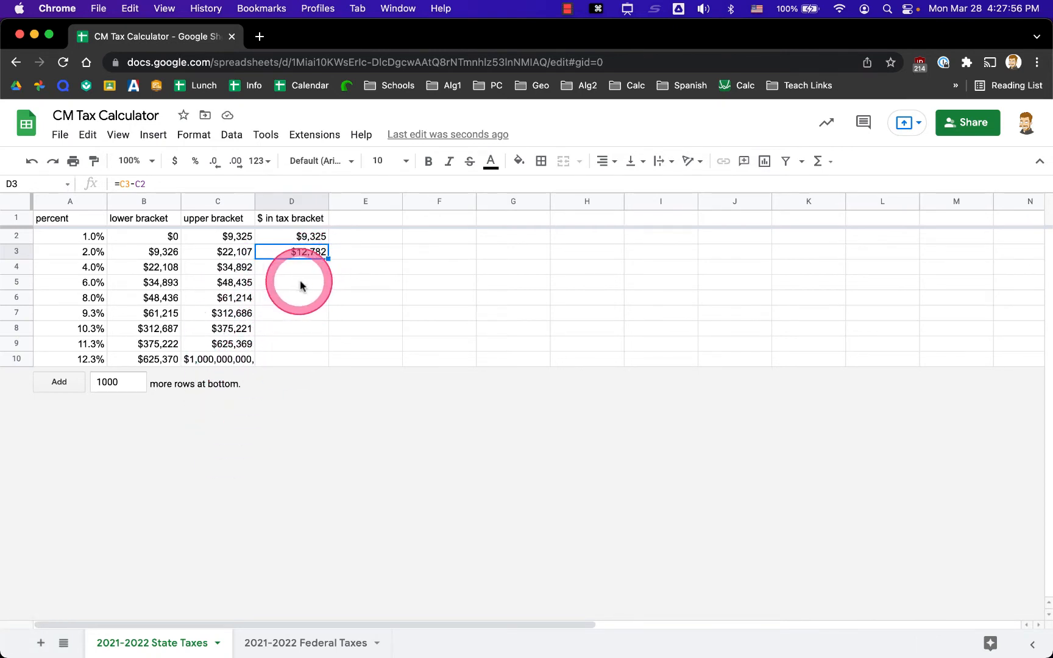
Select the range D3:D10 and fill the D3 formula down through all remaining tax brackets.
key(shift+super+Down)
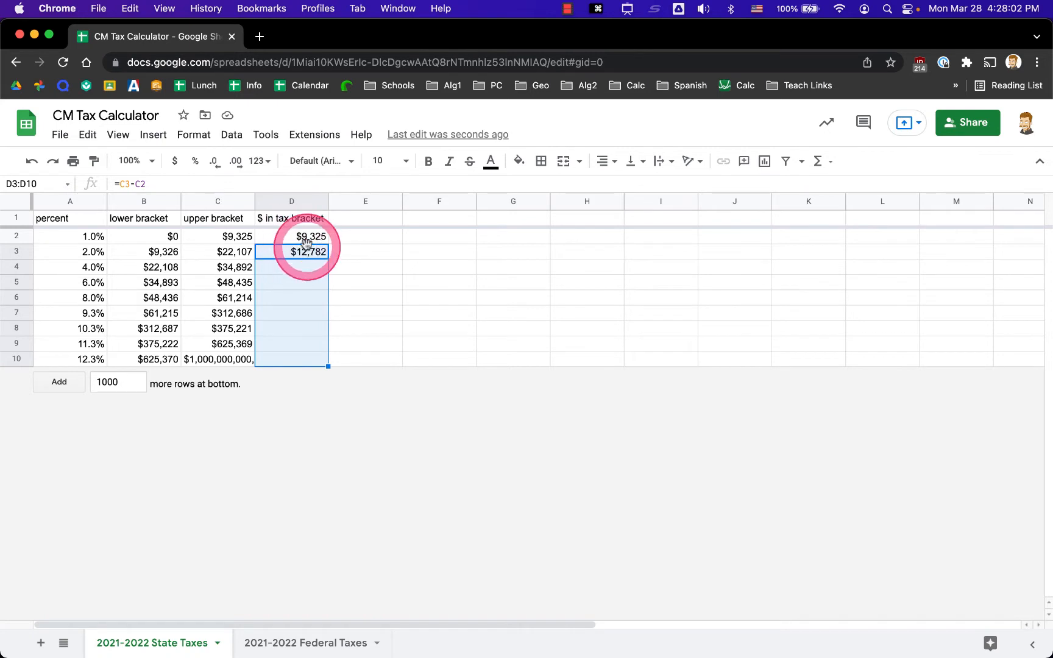
key(super+d)
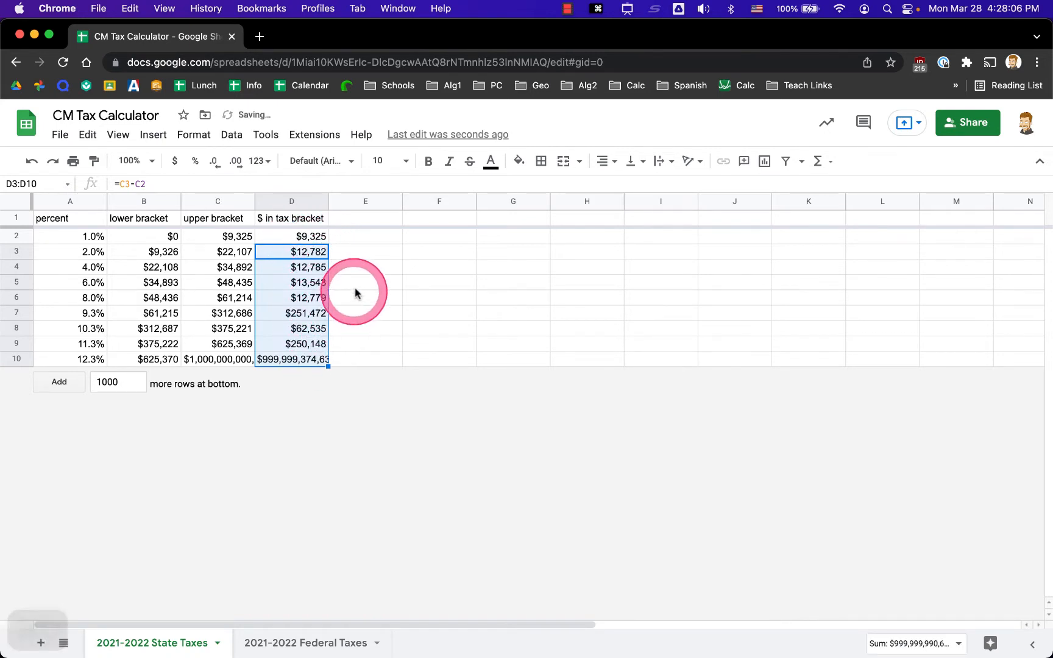
Add 1000 rows at the bottom of the sheet and fill the D4 formula down column D through D1010.
click(67, 383)
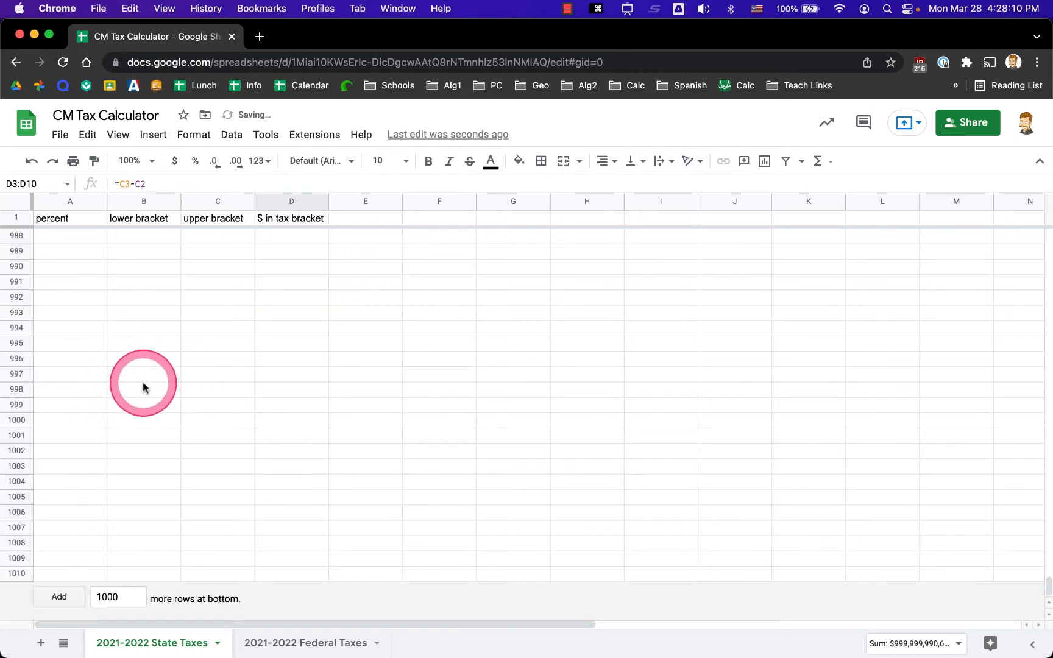
key(shift+super+Up)
key(Down)
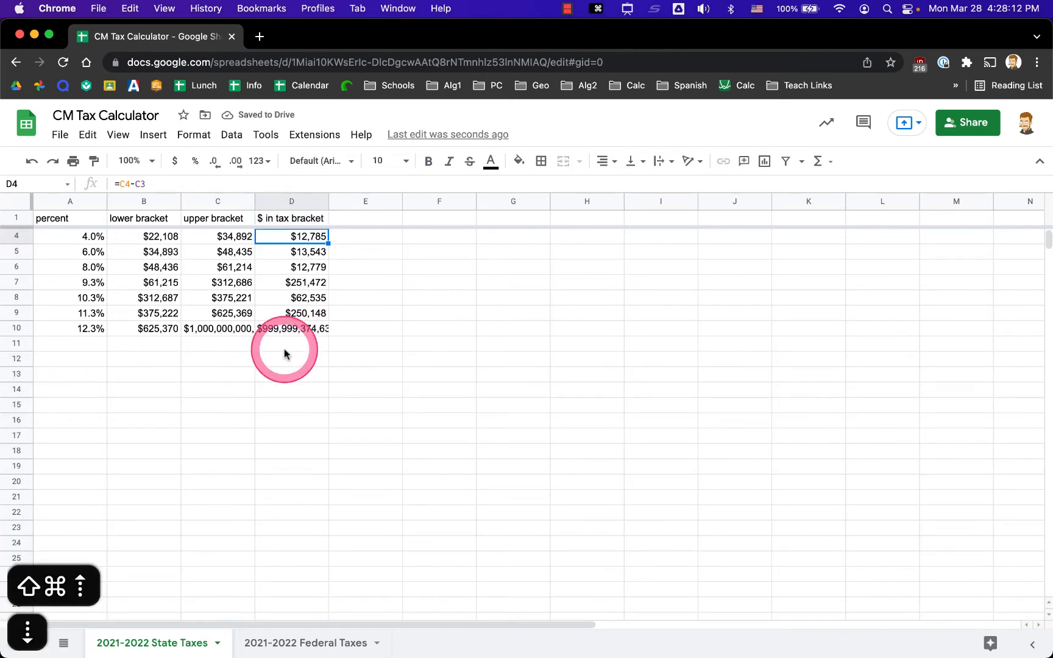
key(shift+super+Down)
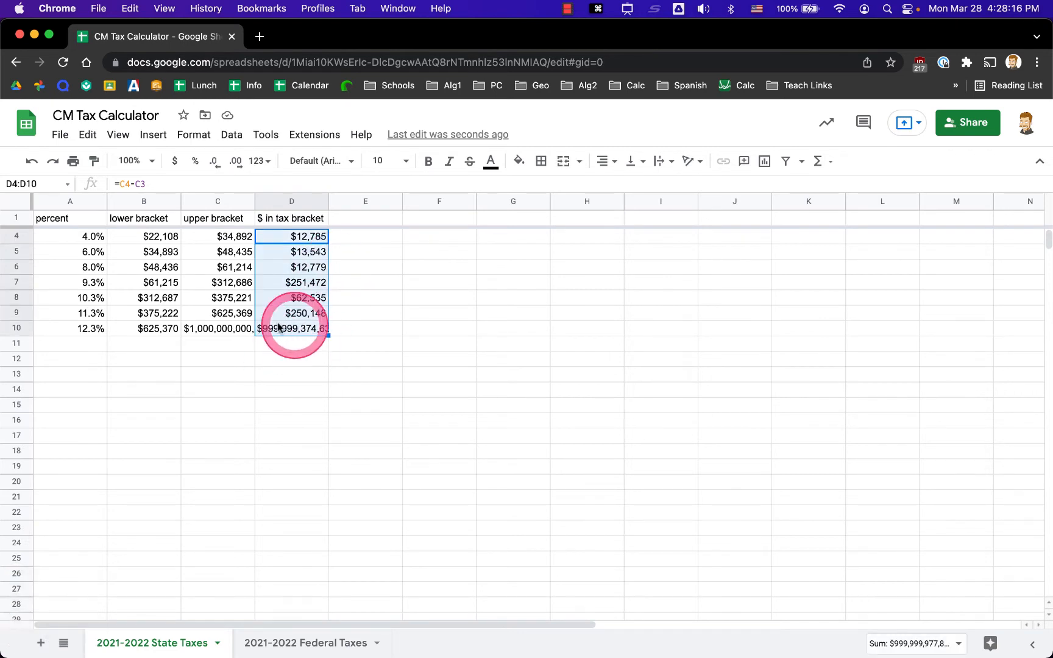
key(shift+super+Down)
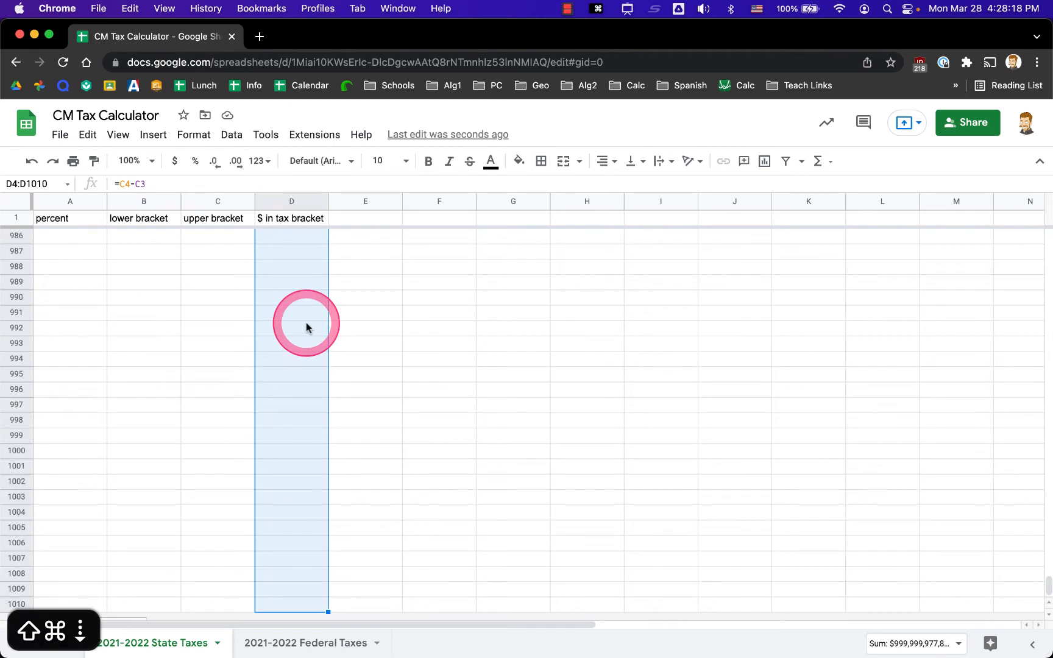
key(super+d)
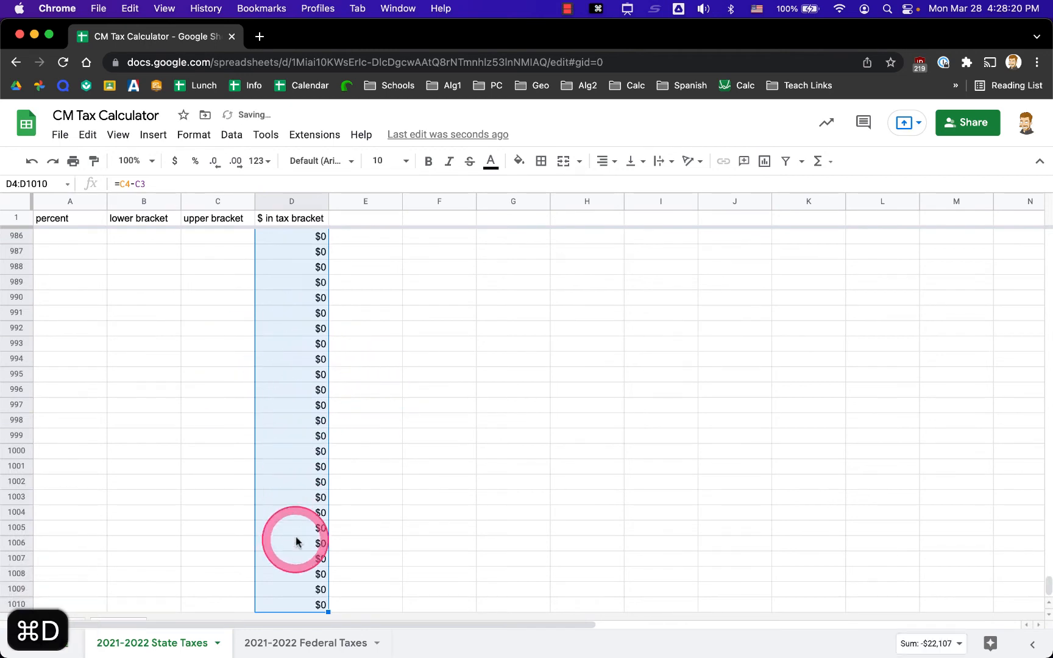
click(298, 528)
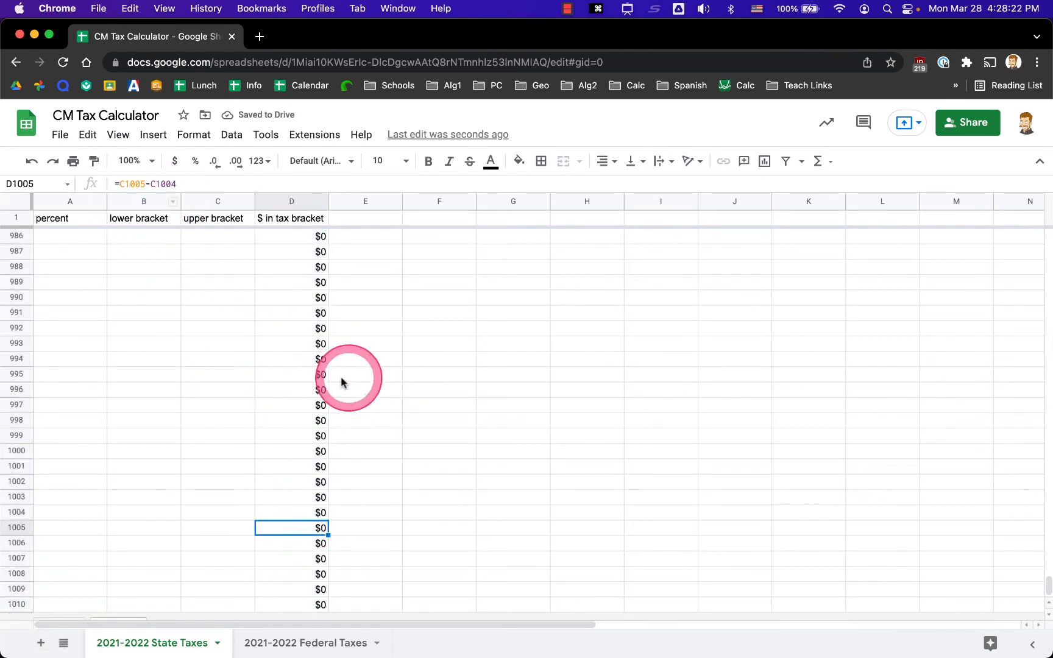
Undo the fill down column D and the 1000 added rows.
key(super+z)
key(super+z)
click(367, 312)
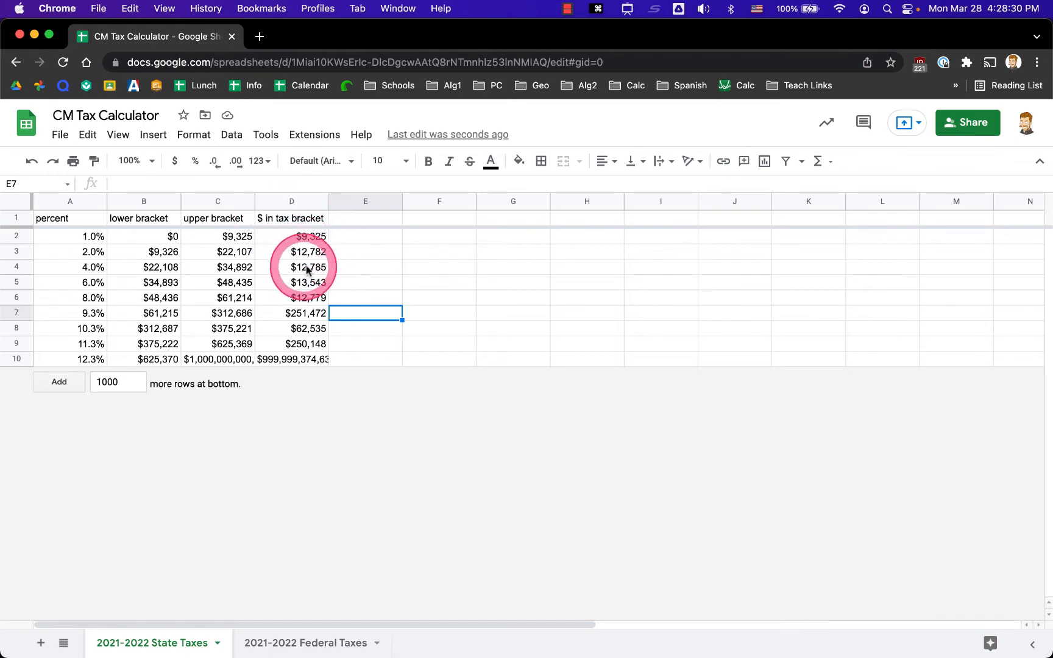
Enter the column heading "tax for FULL bracket" in cell E1.
click(367, 203)
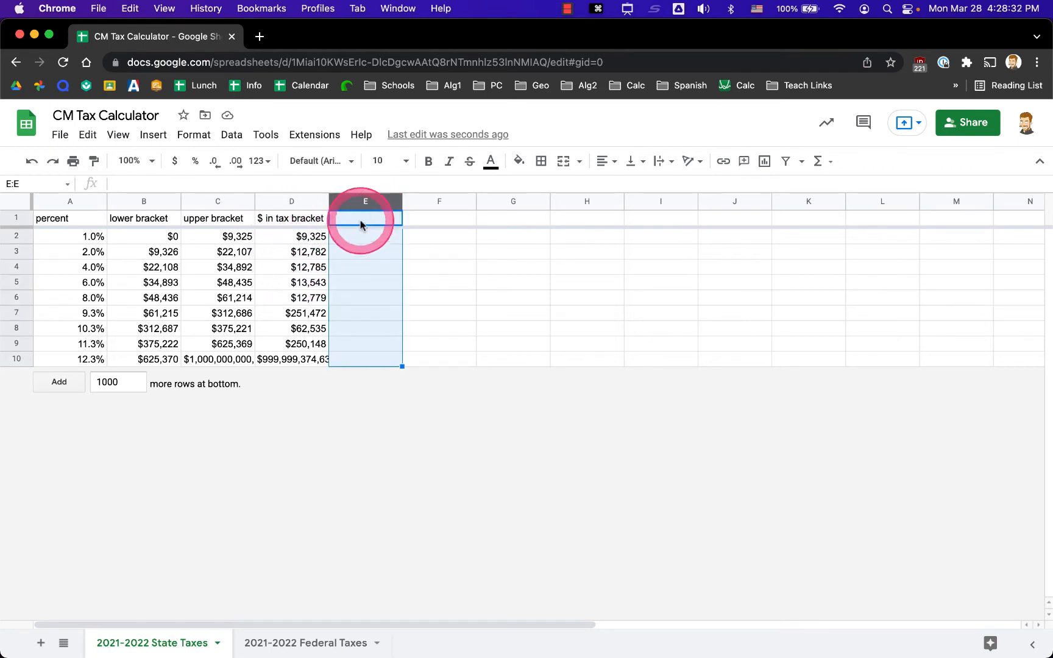
click(354, 218)
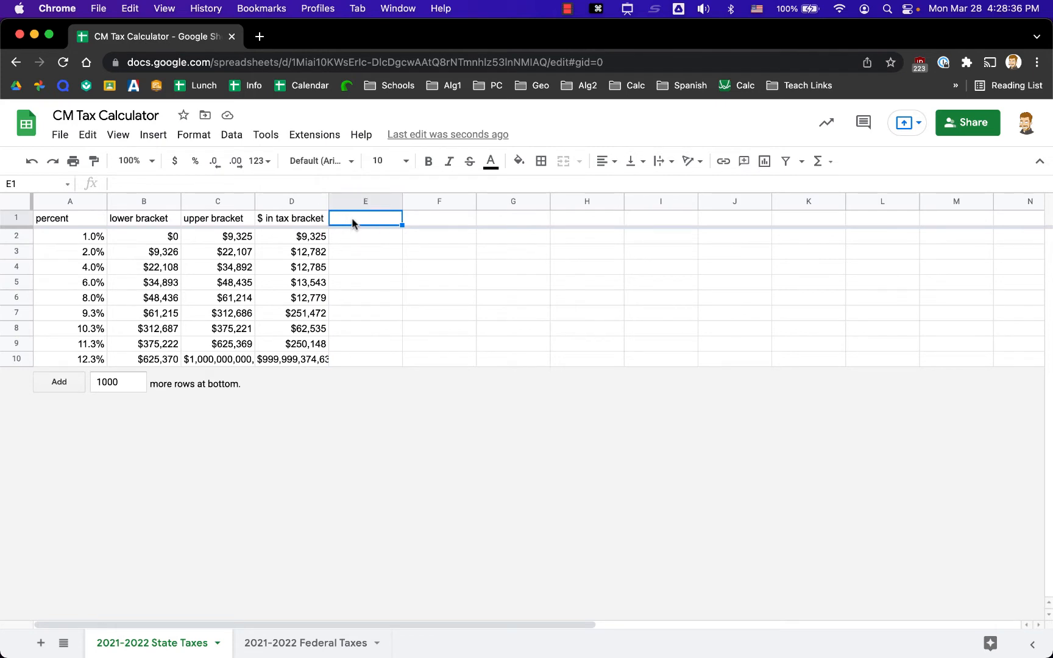
text(tax)
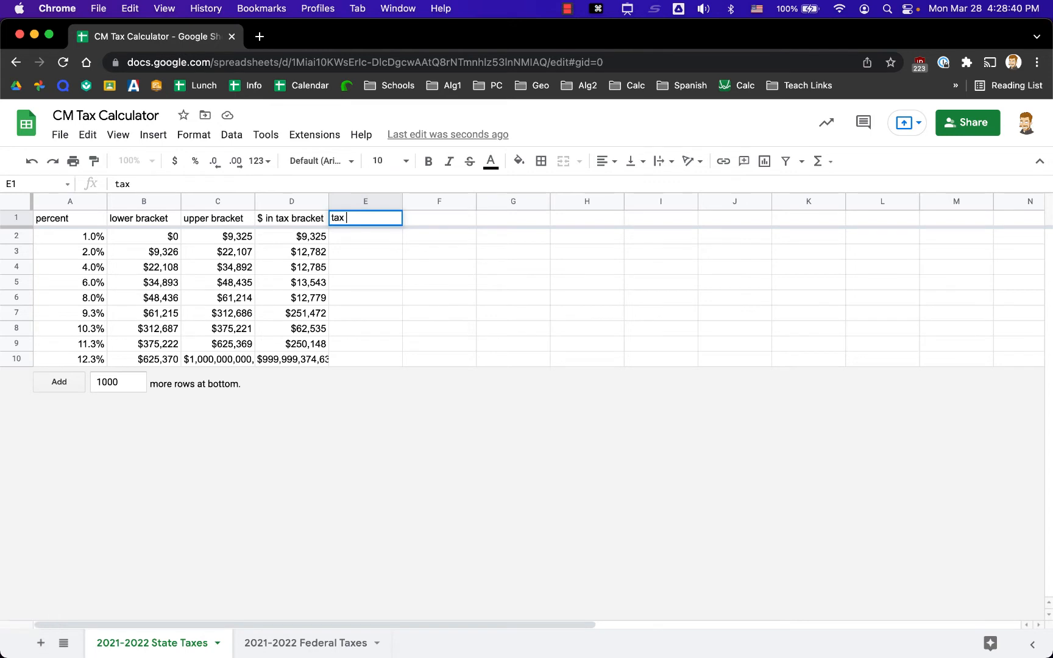
text( for )
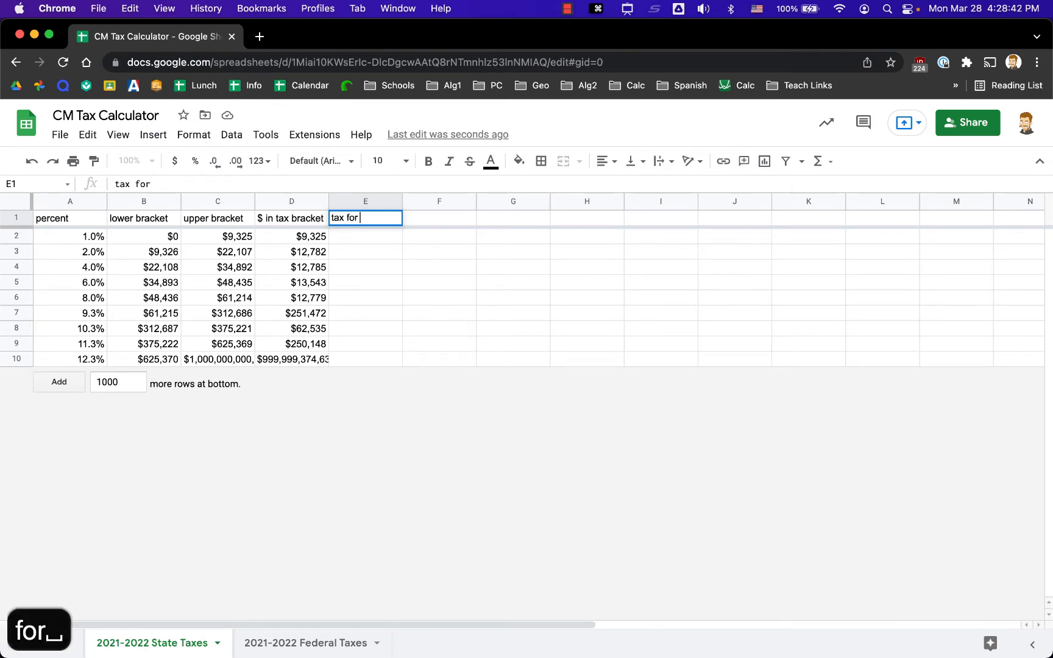
text(FULL )
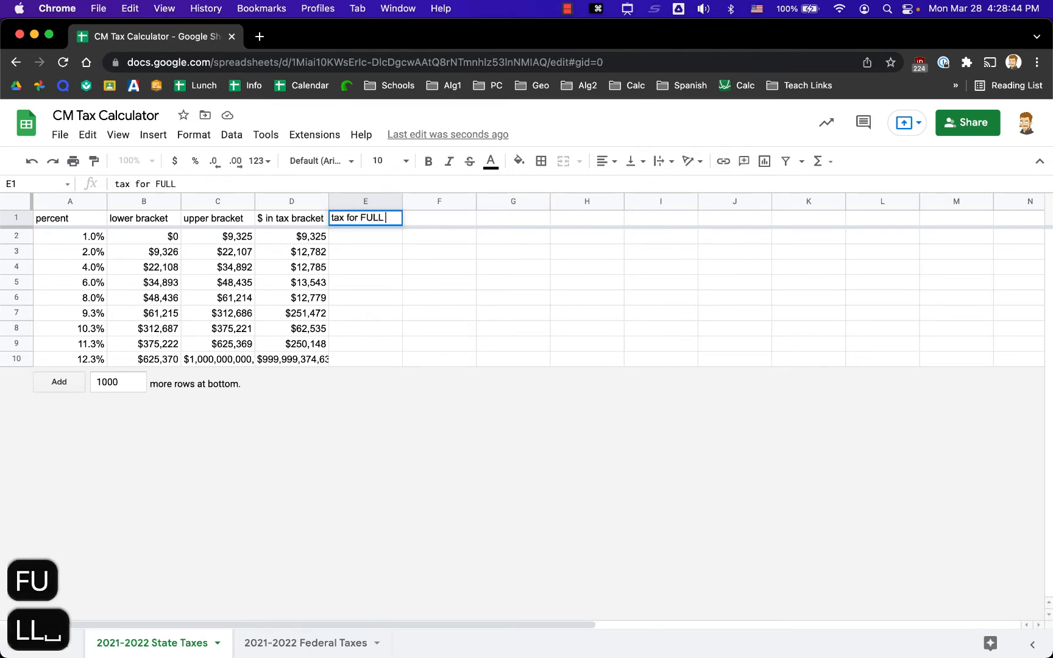
text(bracket)
key(Return)
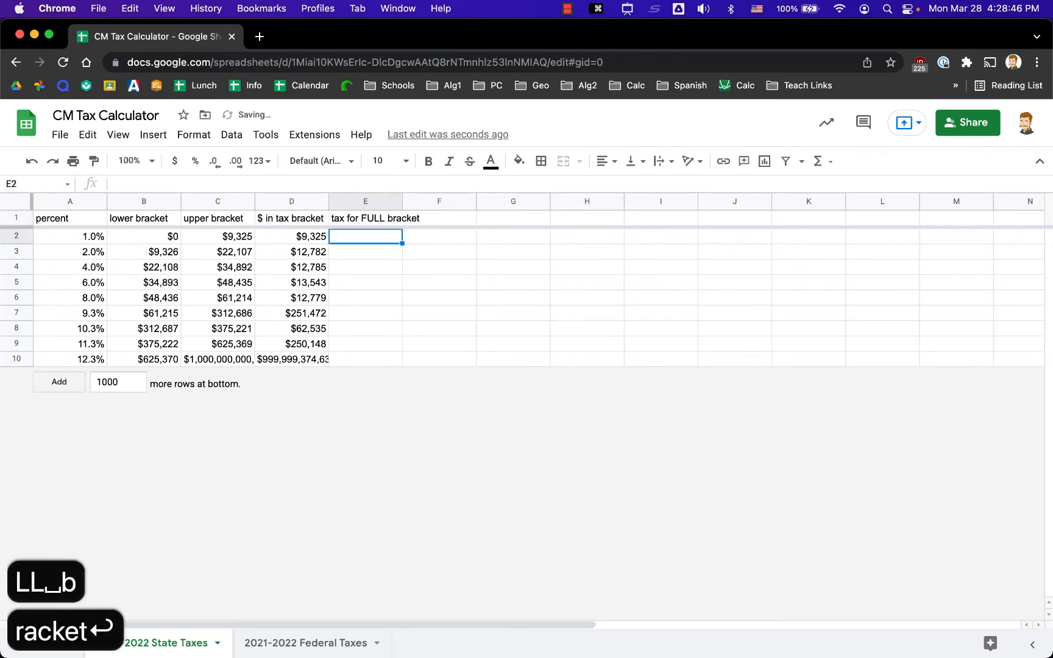
Enter the formula =D2*A2 in E2 to multiply the dollars in the first bracket by its tax percent.
click(301, 243)
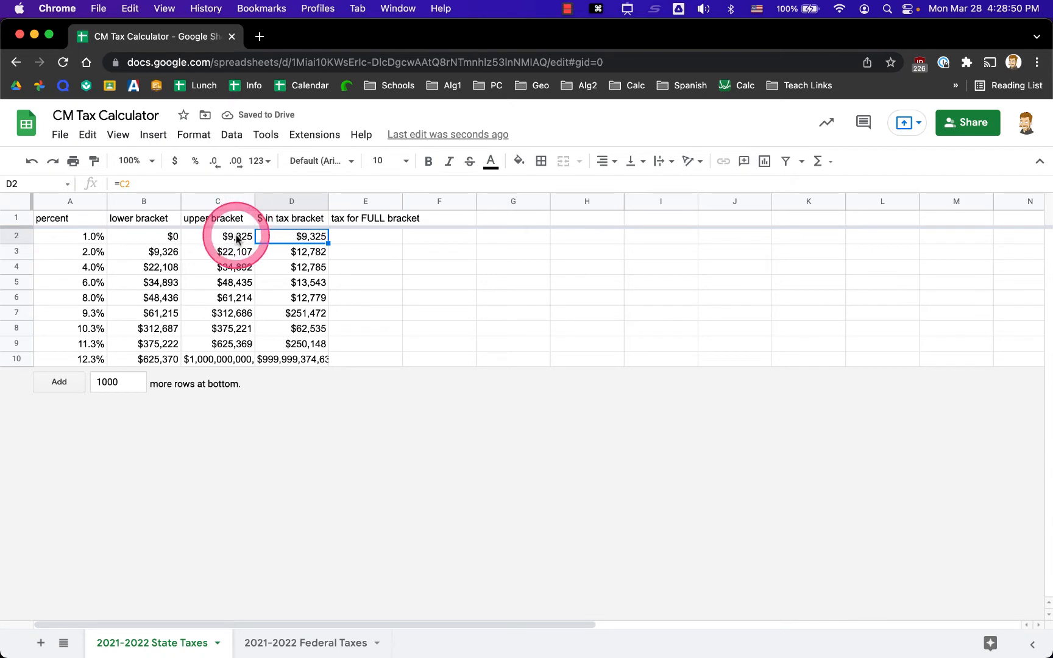
click(351, 239)
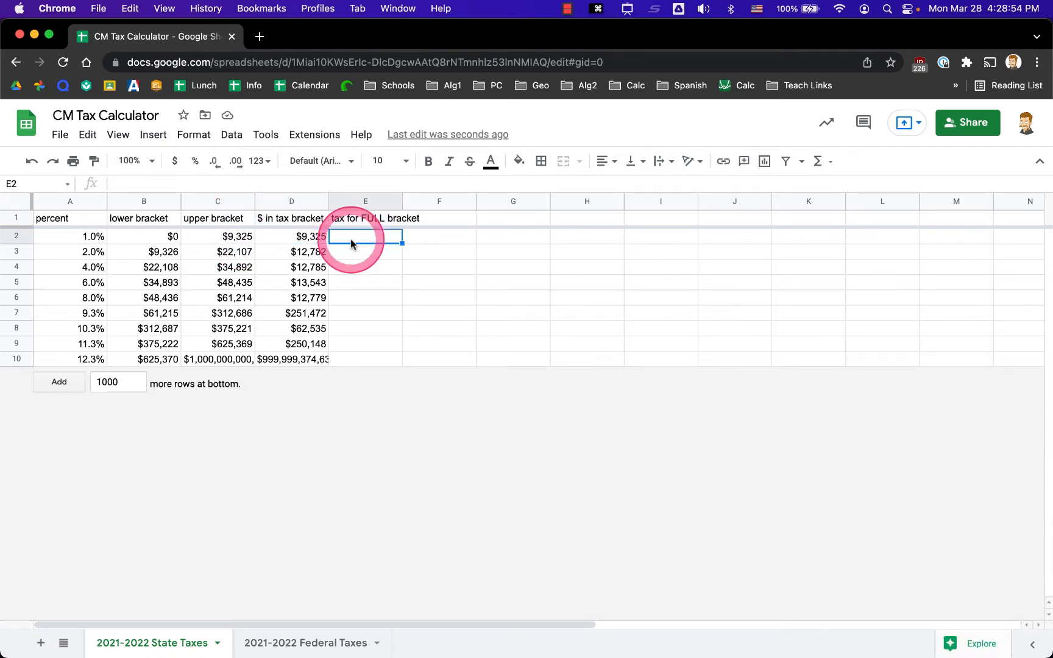
click(310, 238)
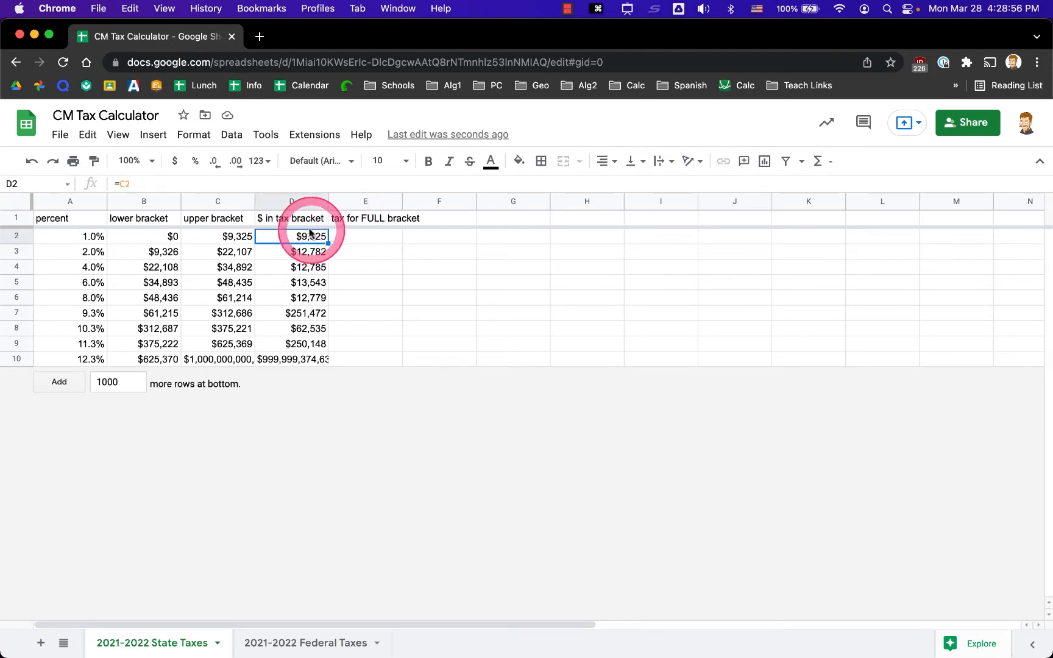
click(84, 237)
click(358, 238)
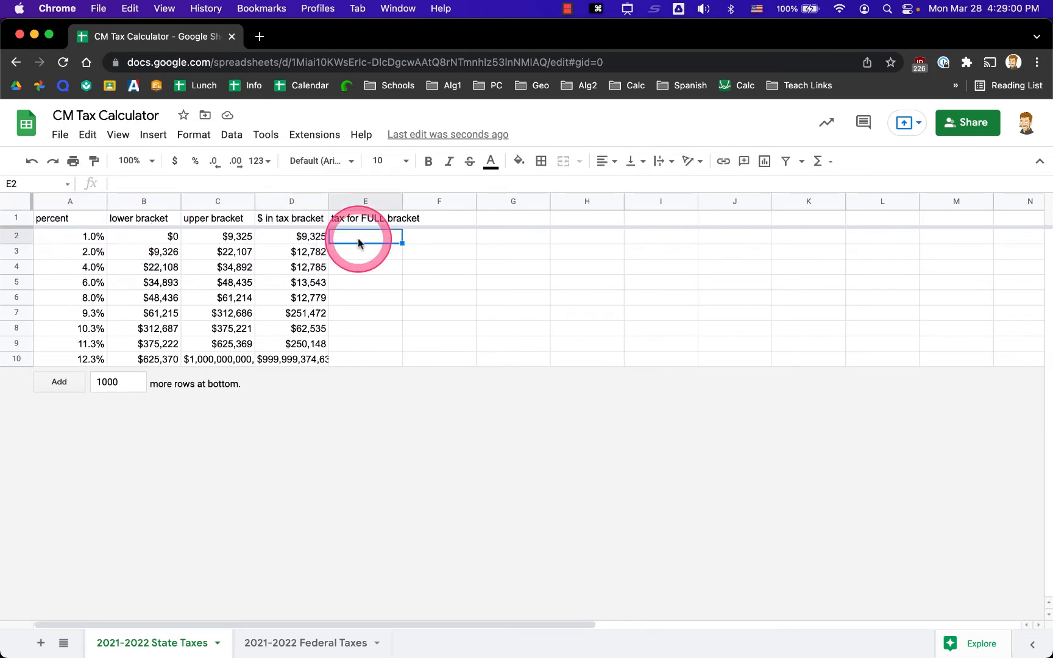
text(=)
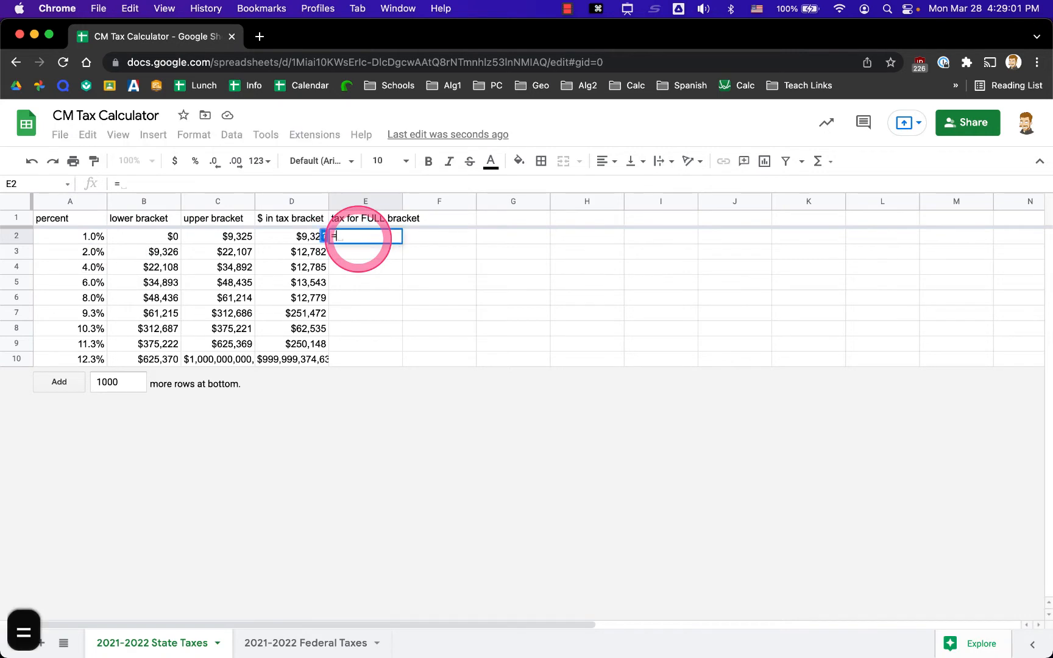
click(285, 235)
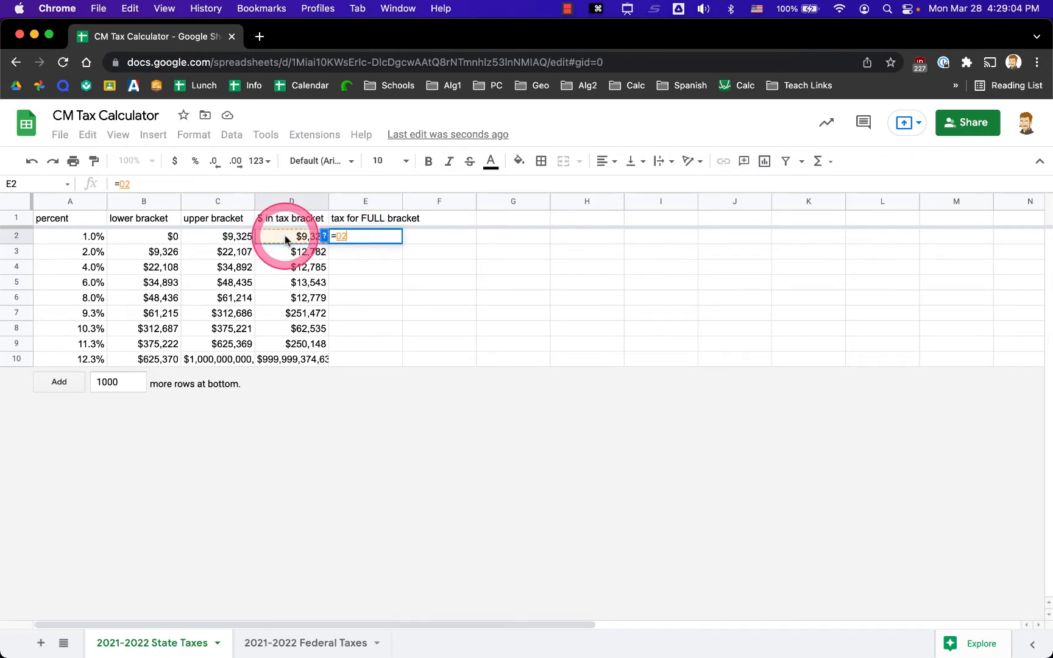
text(*)
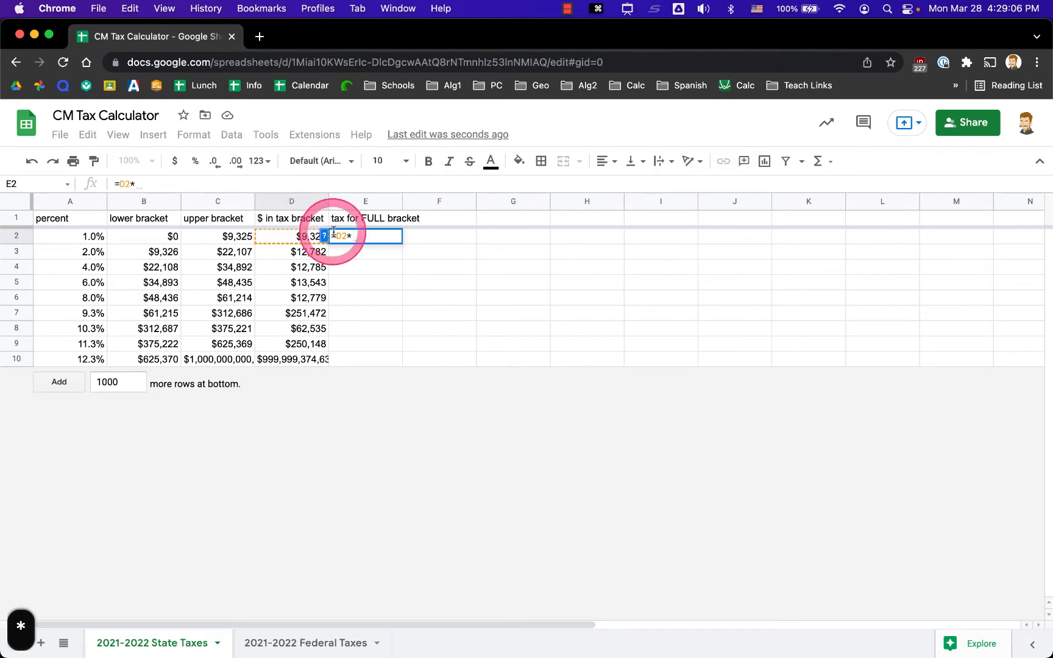
click(87, 237)
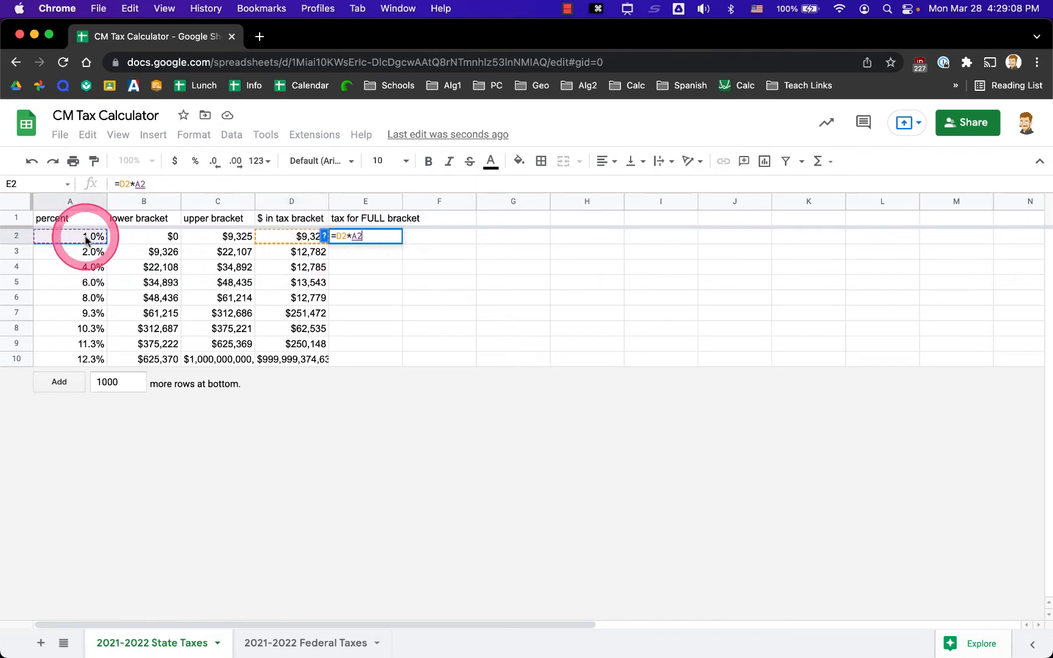
key(Return)
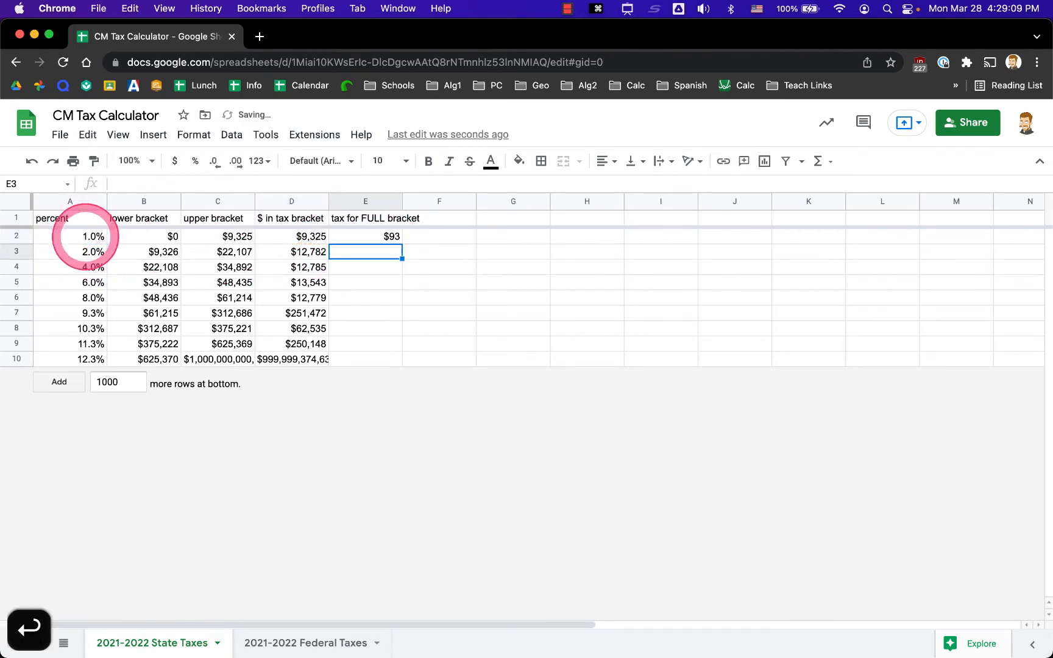
Format the tax amount in E2 to show two decimal places.
click(390, 239)
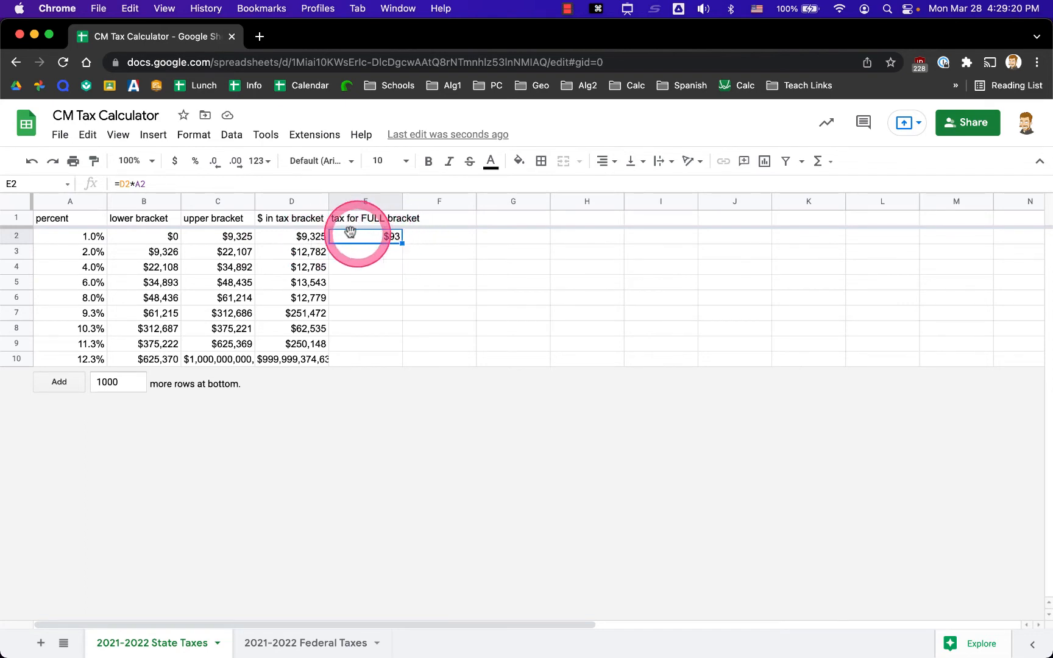
click(237, 161)
click(236, 162)
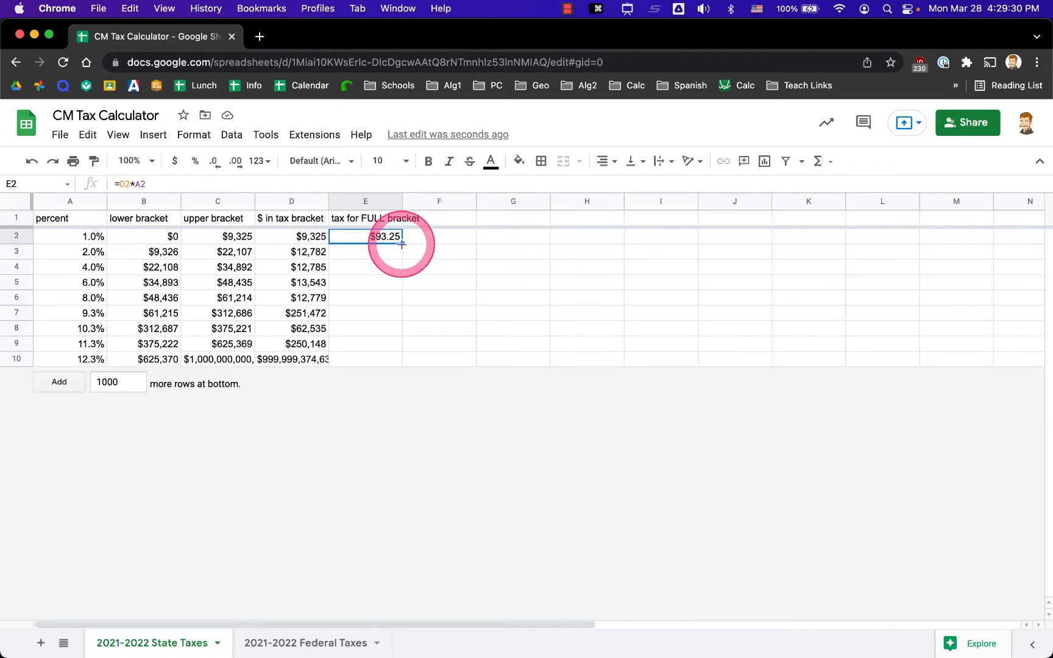
Fill the E2 tax formula down through E10 for all remaining tax brackets.
drag(402, 243, 402, 365)
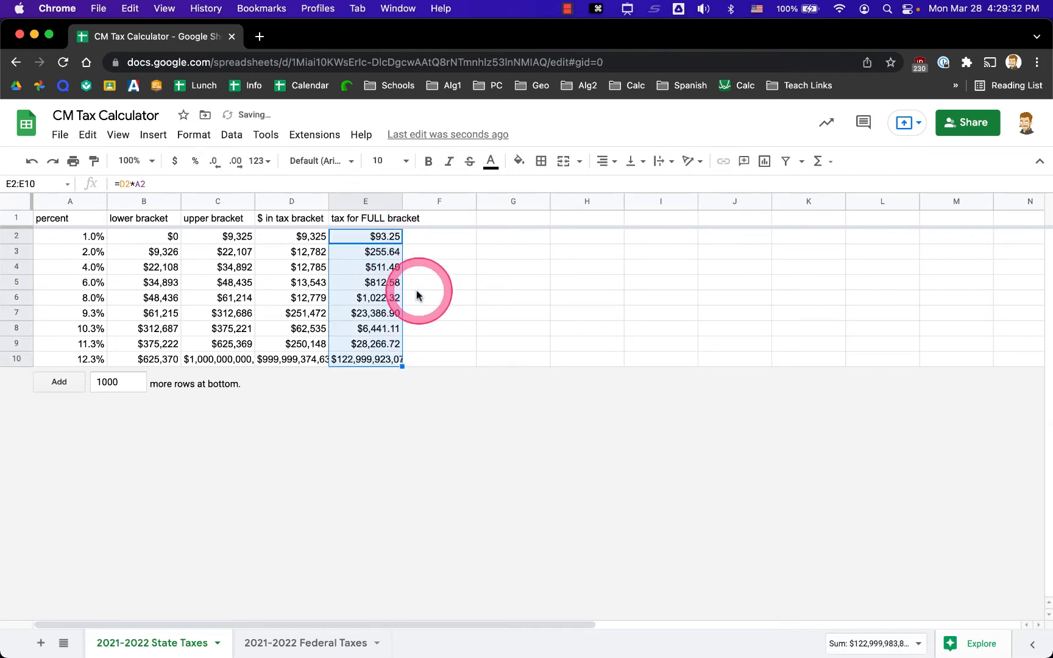
key(super+z)
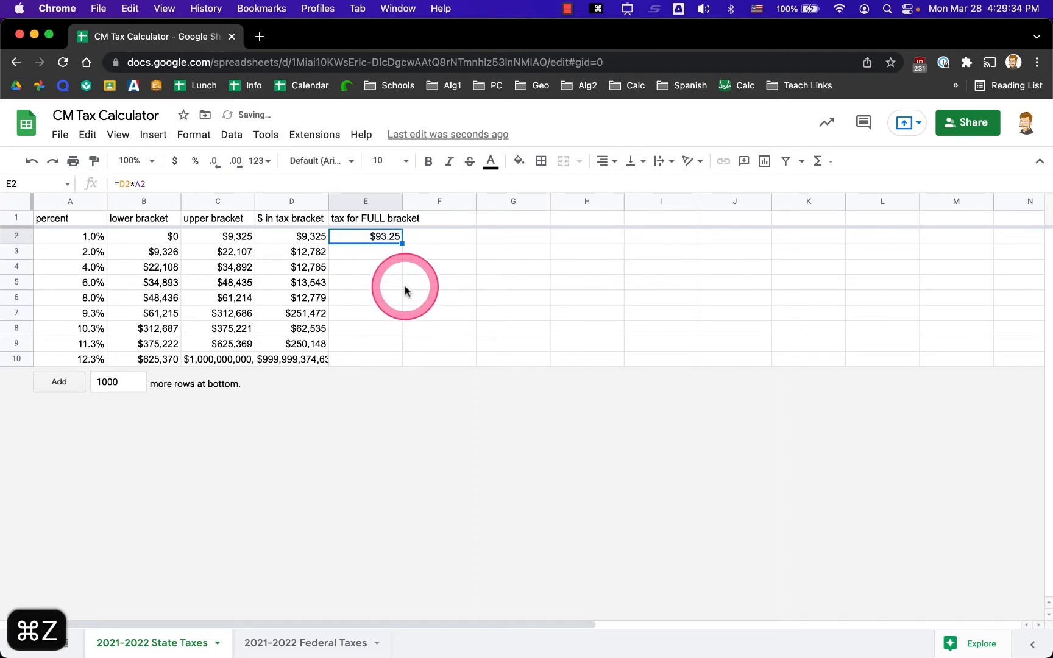
key(shift+super+Down)
key(super+d)
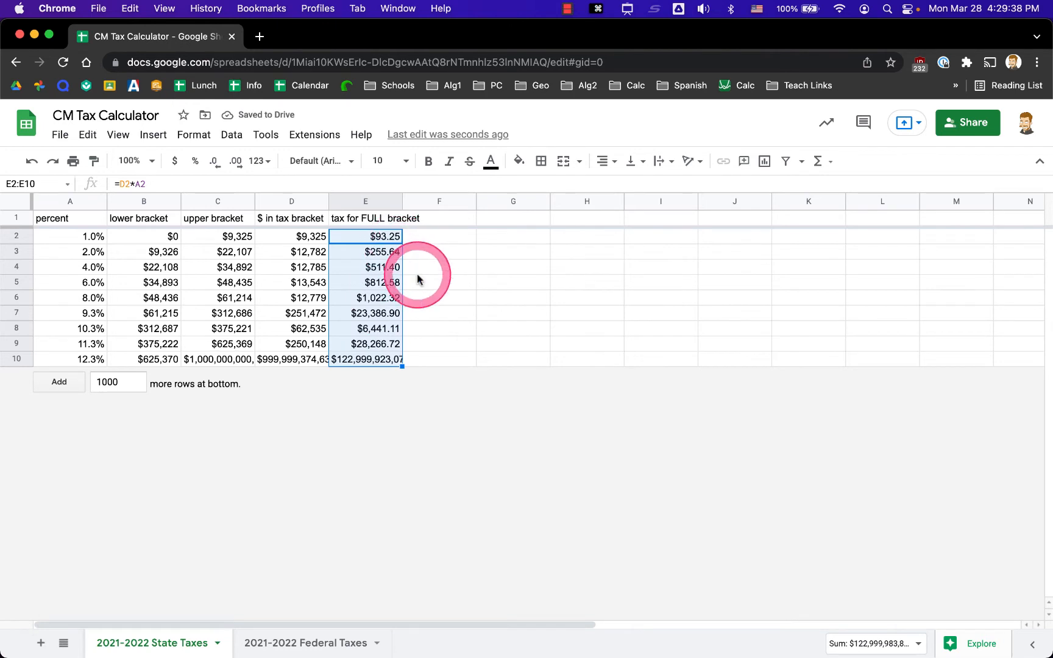
Select the whole sheet and auto-fit the widths of columns A to E to their contents.
click(390, 217)
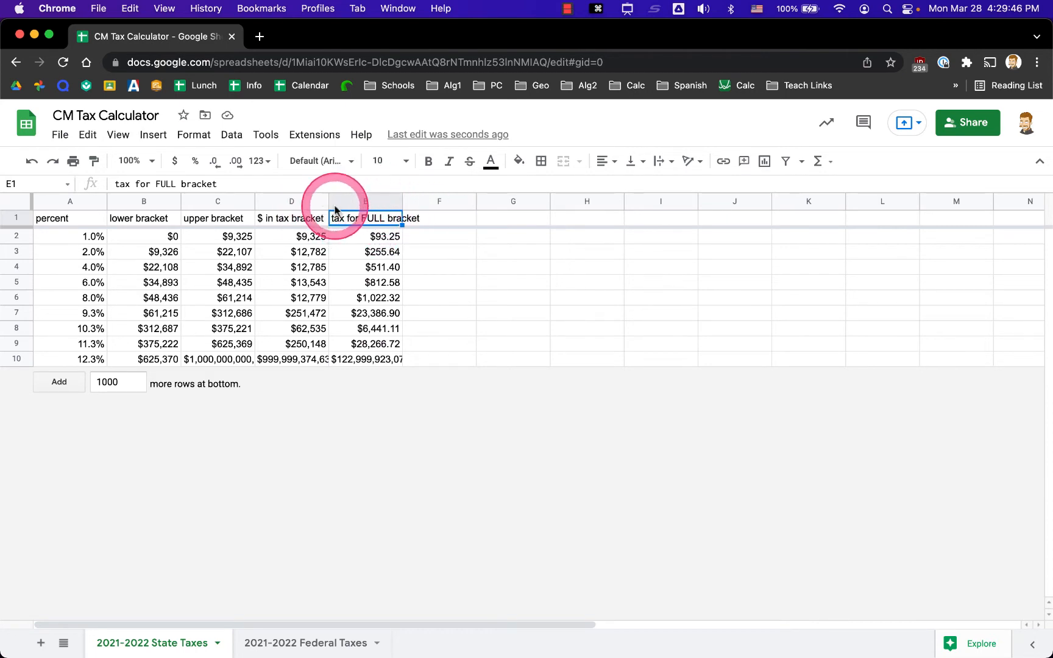
click(19, 207)
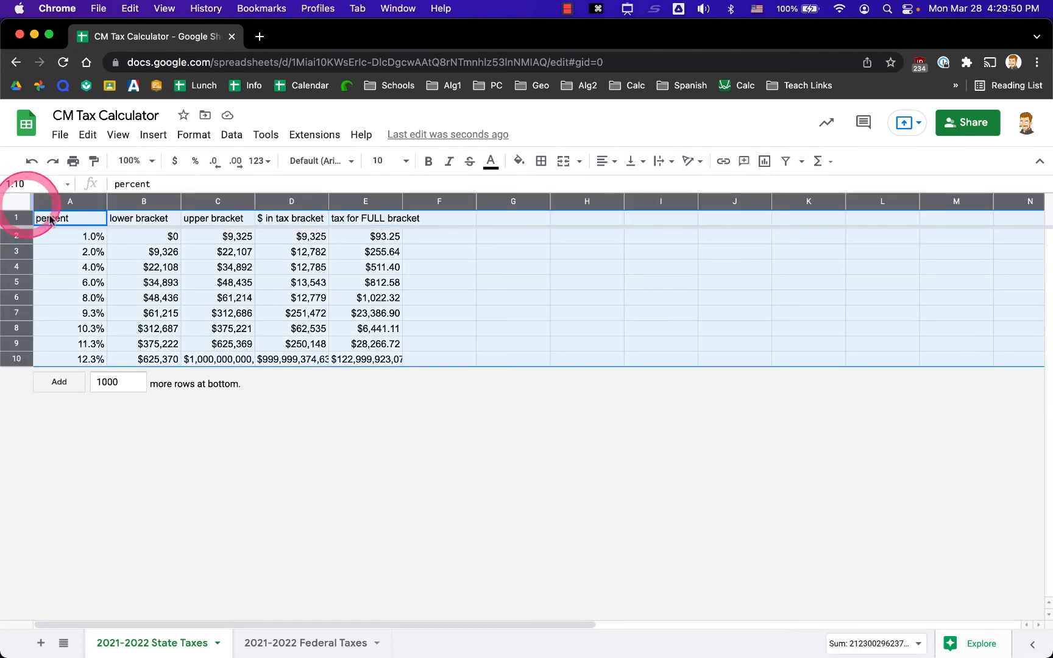
double_click(328, 201)
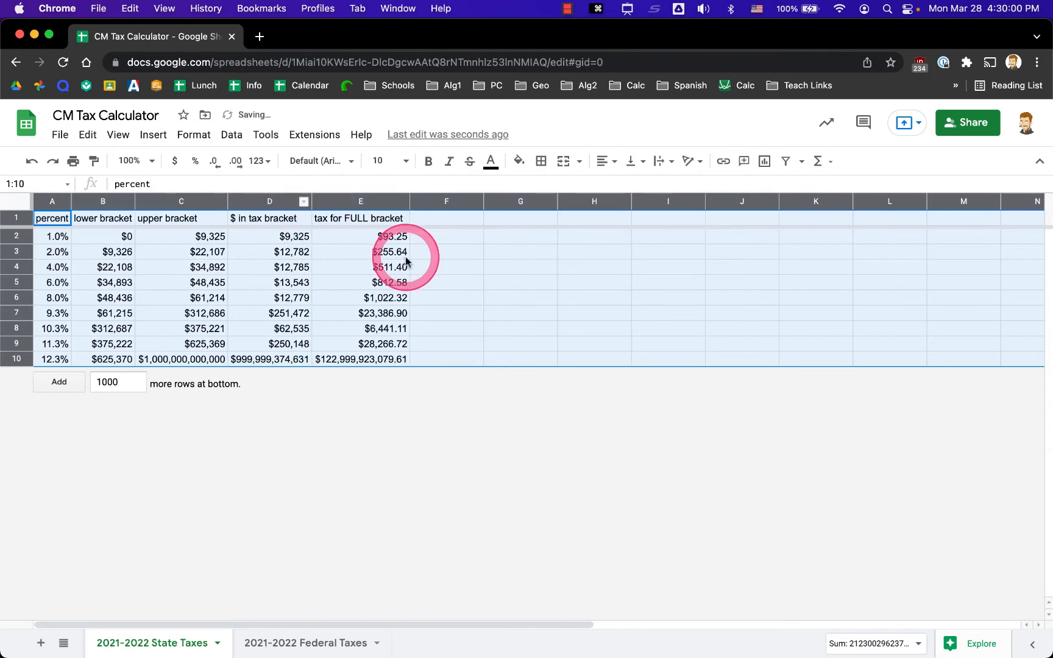
click(461, 266)
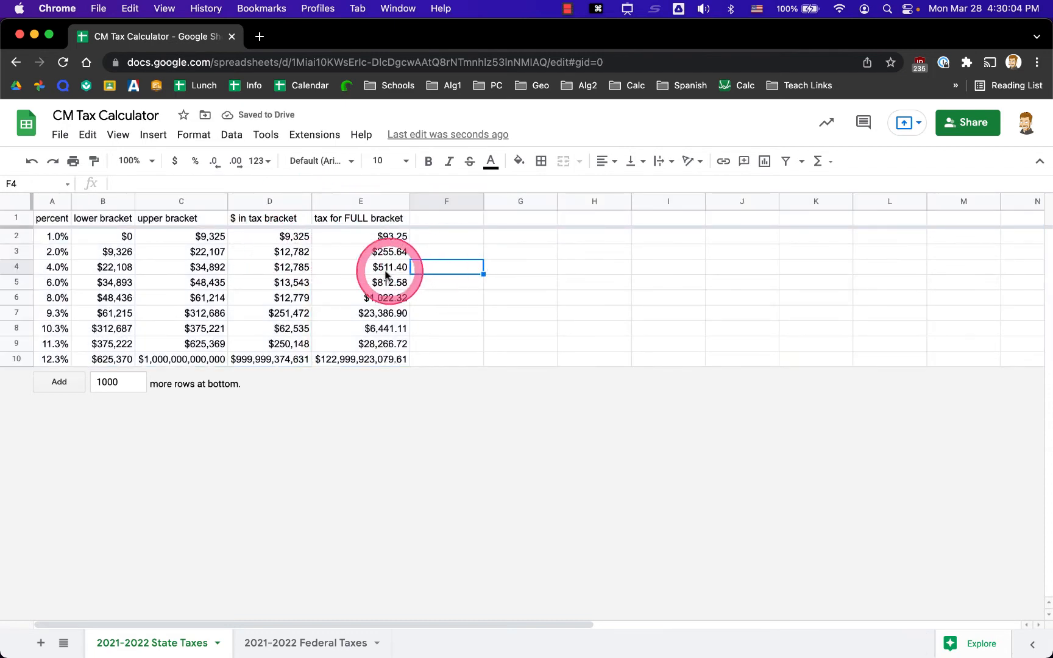
Switch bold on and off for header row 1 and center its headings horizontally.
click(17, 218)
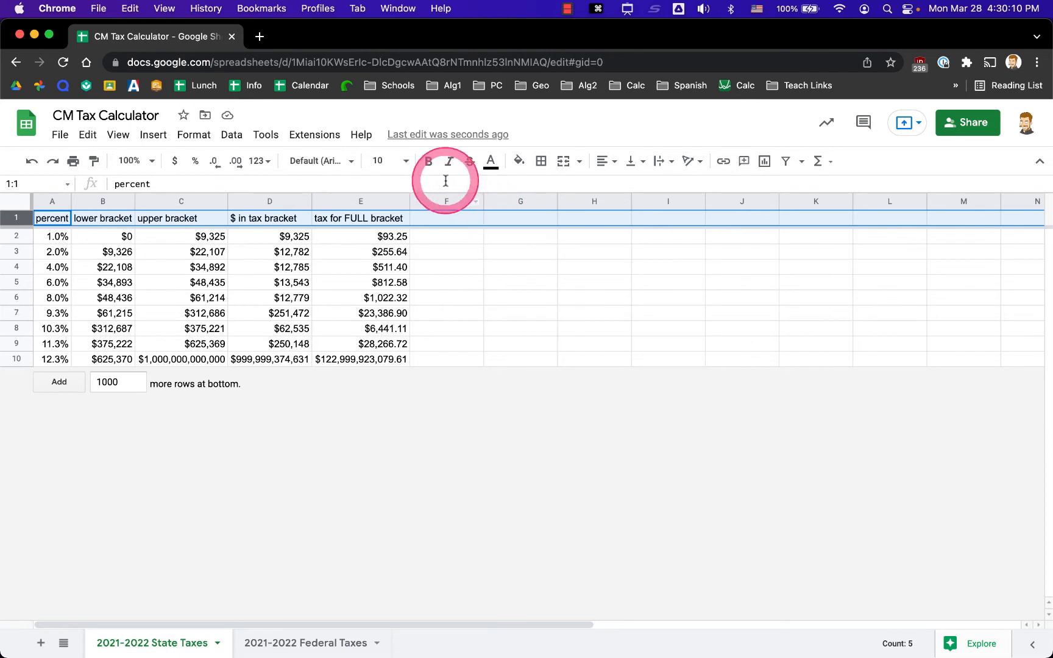
click(430, 162)
click(430, 162)
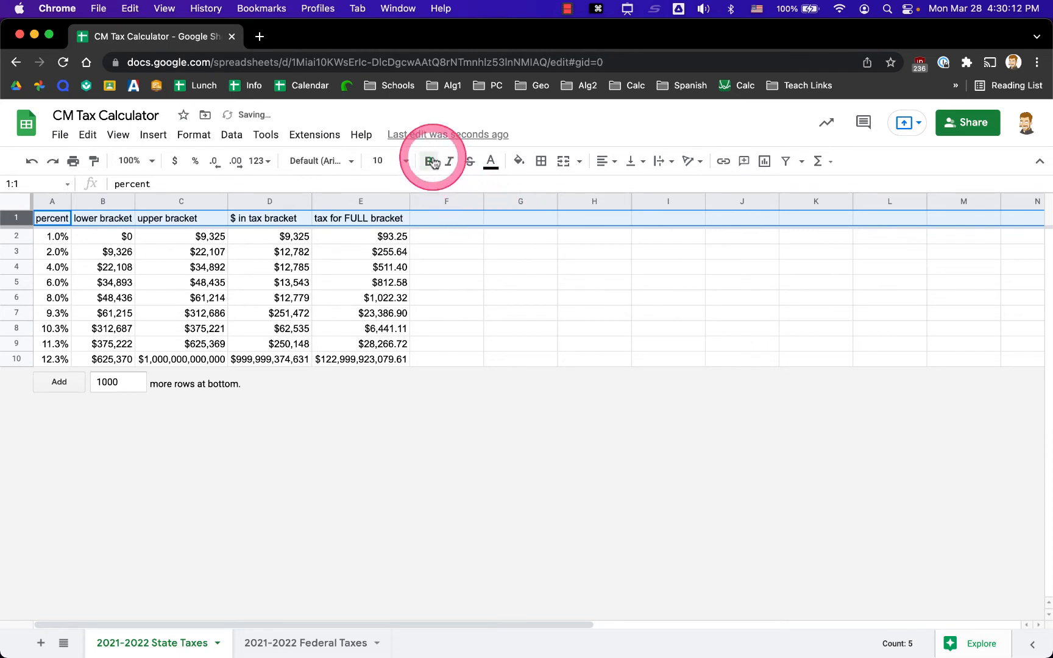
click(602, 161)
click(622, 187)
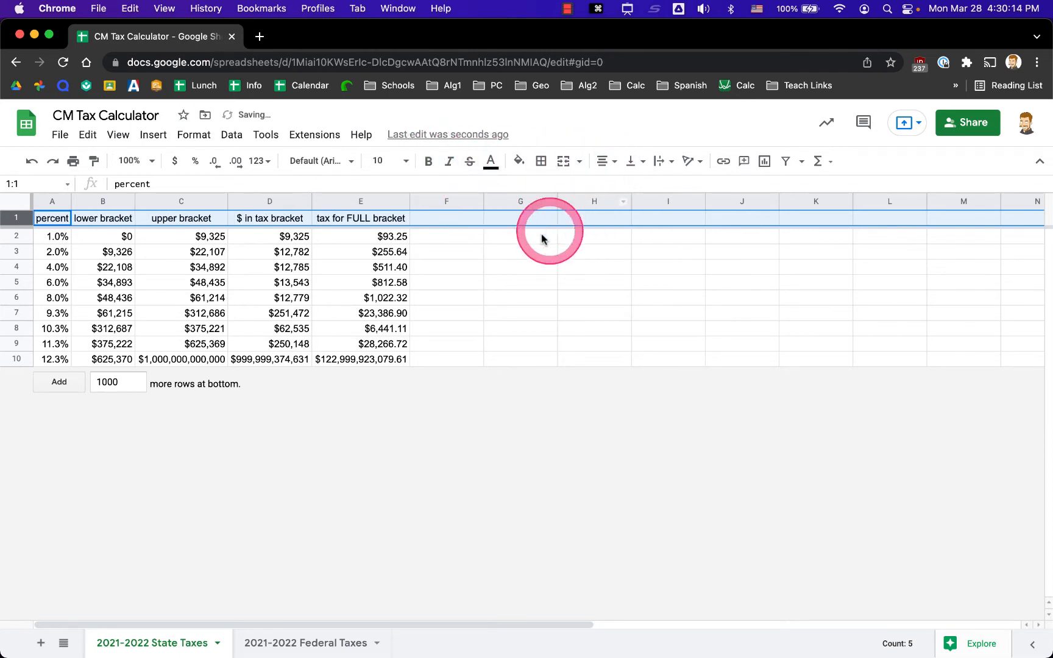
click(448, 258)
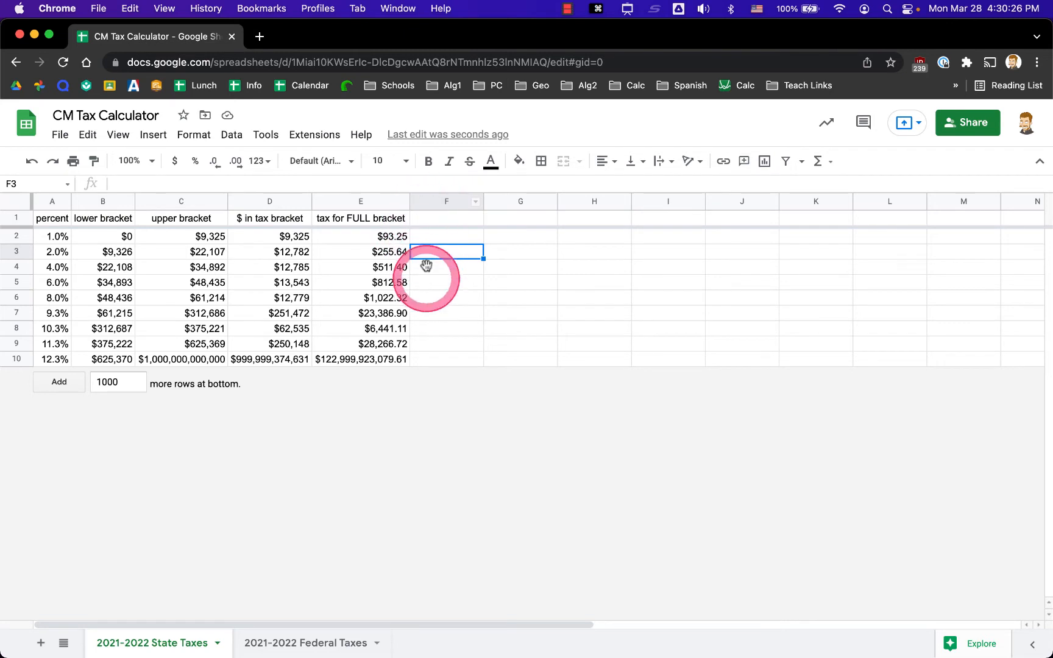
Narrow the empty column F to a thin spacer and enter the heading "Income" in G1.
drag(484, 201, 420, 201)
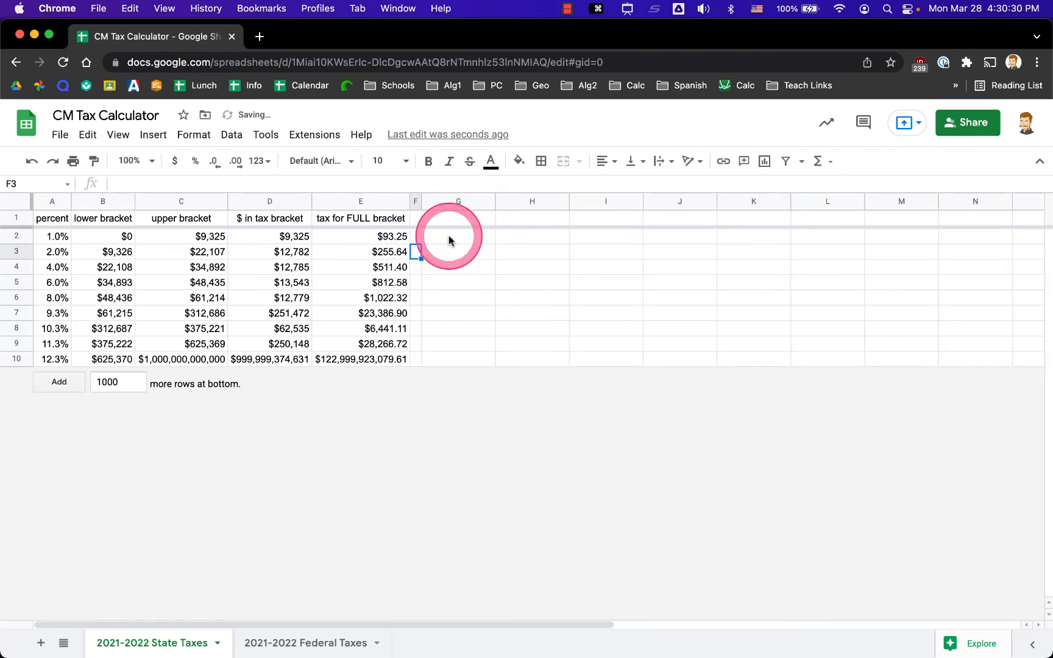
click(451, 236)
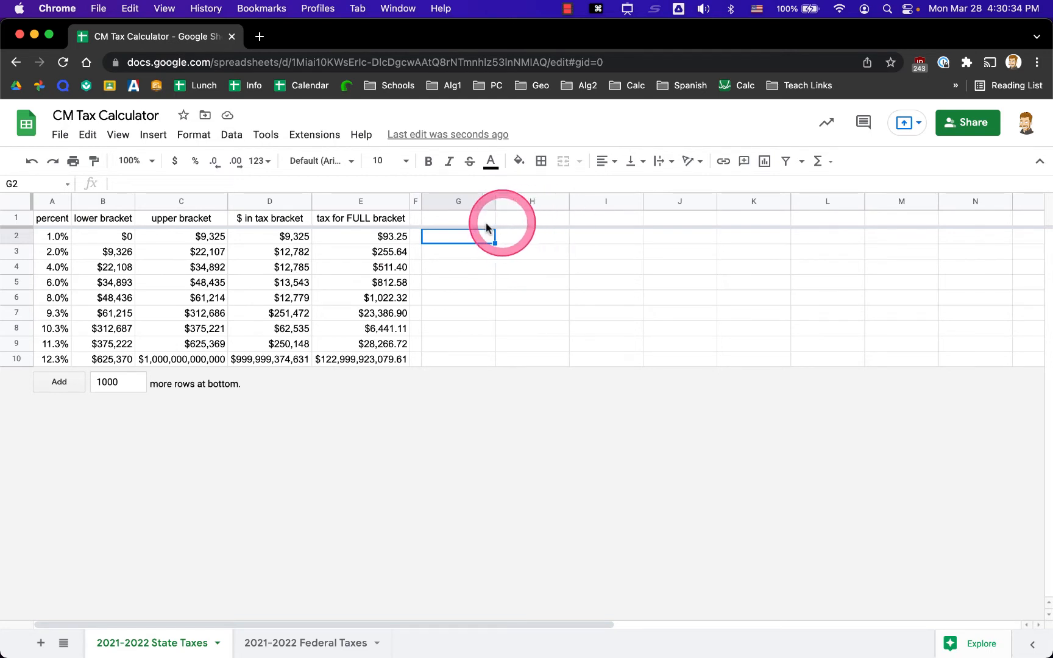
click(468, 218)
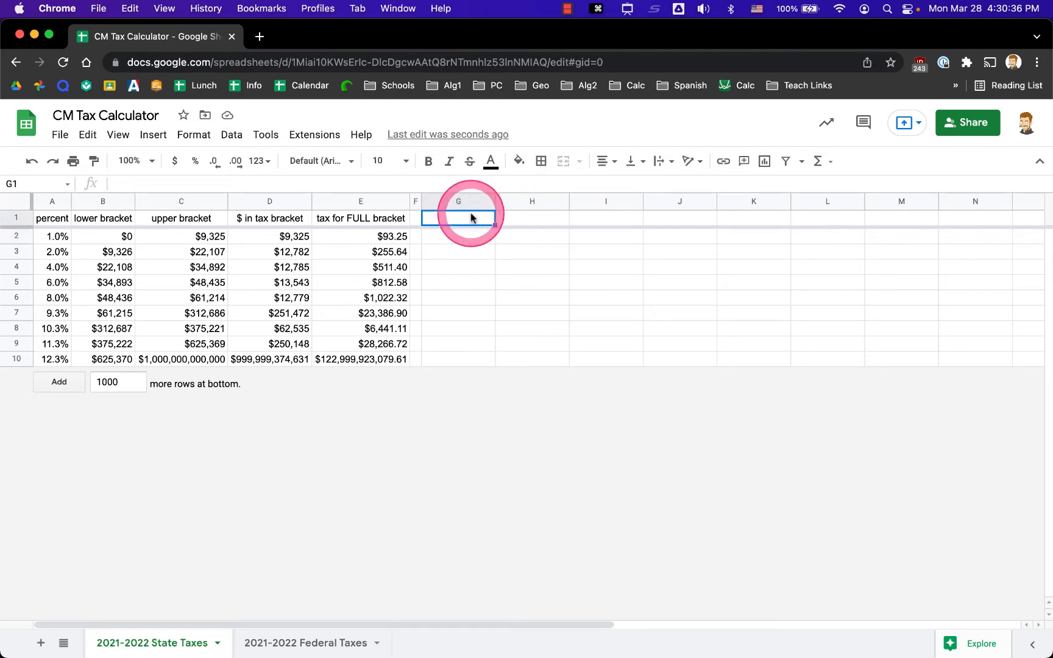
text(Income)
key(Return)
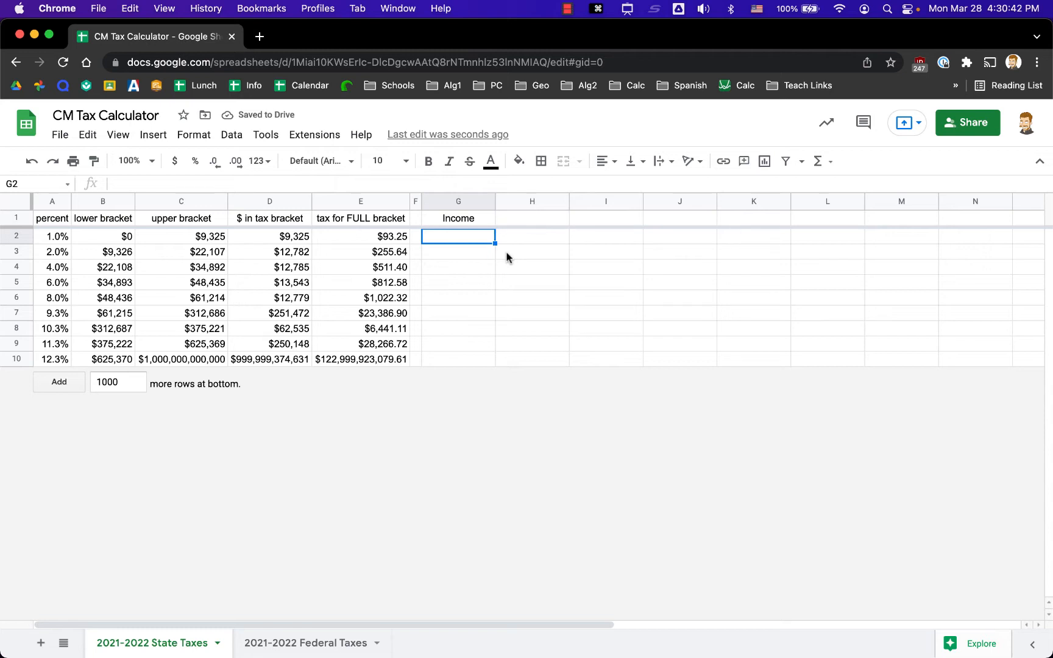
Enter an income of 100000 in G2 under the Income heading.
text(100,)
text(0000)
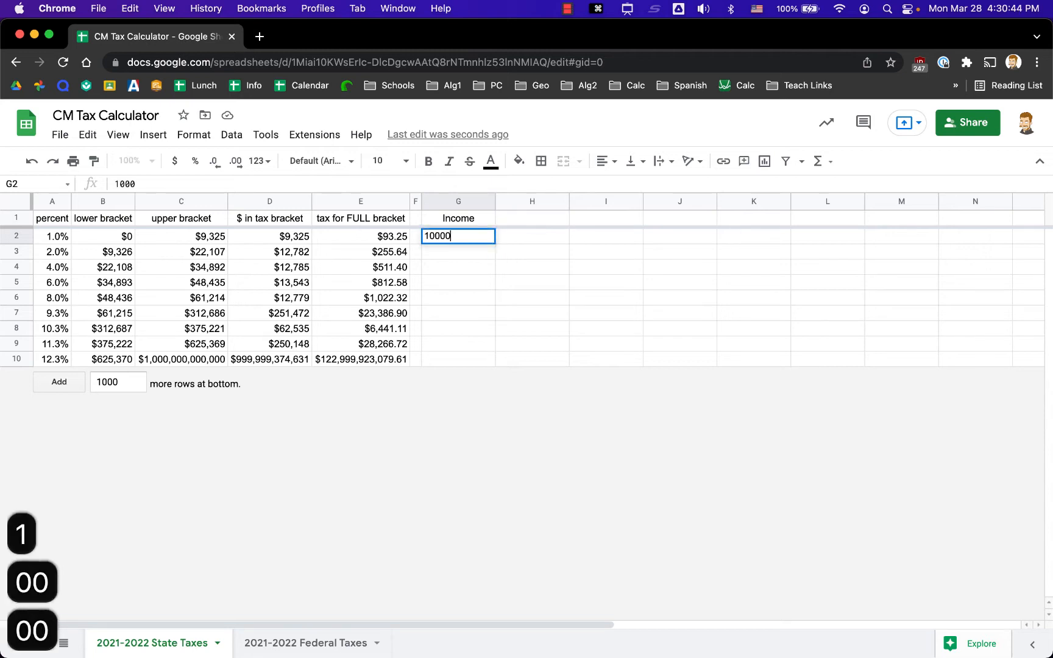
key(Return)
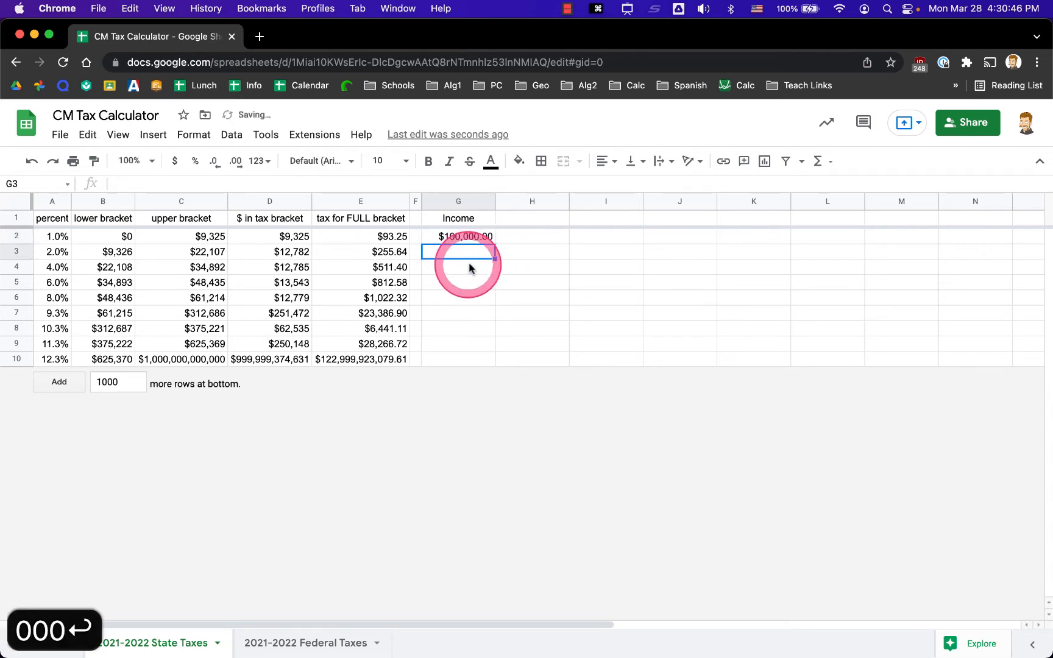
click(461, 236)
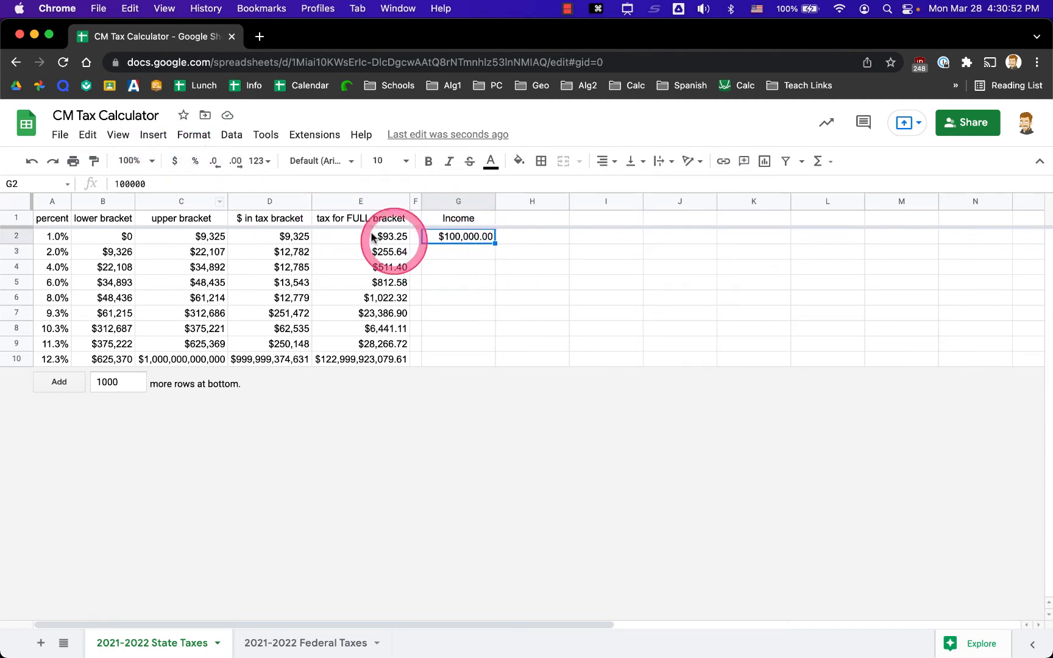
click(468, 253)
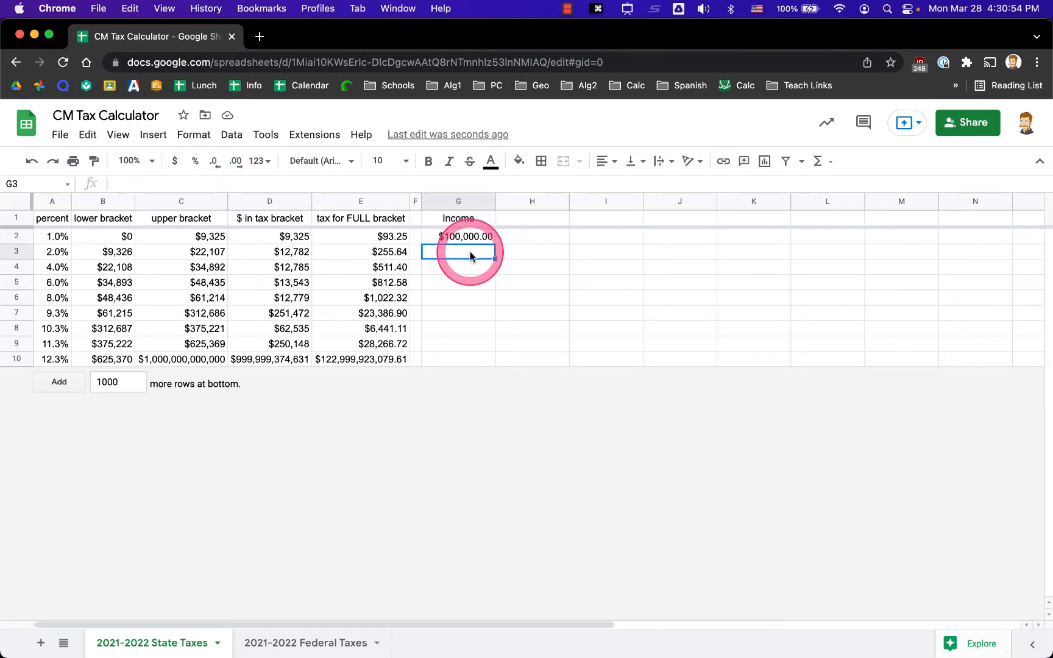
click(467, 236)
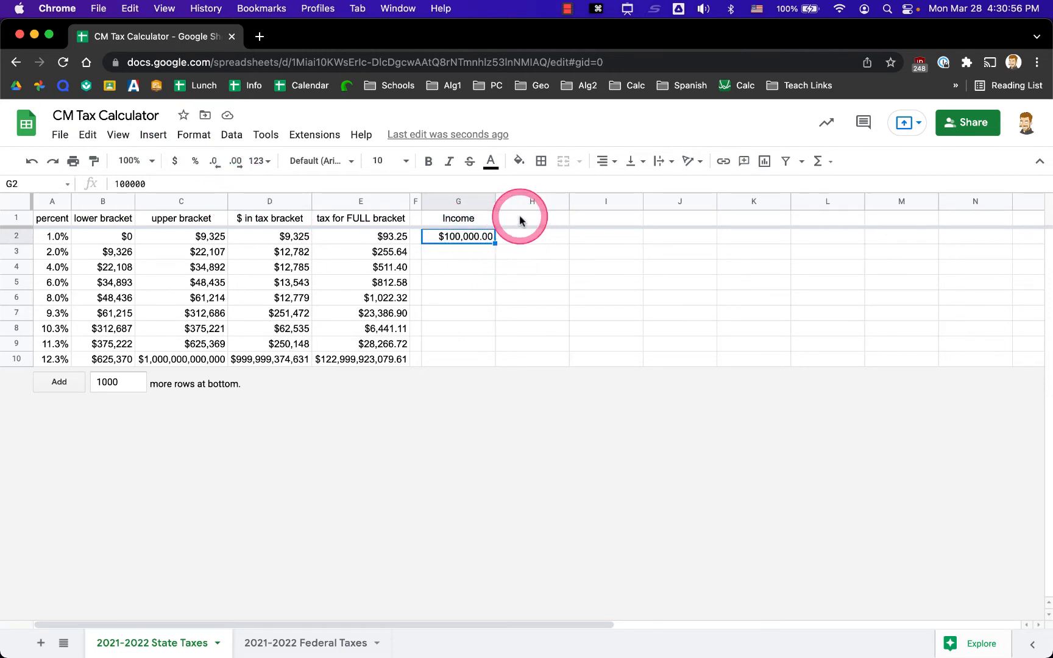
Enter the heading "My taxes" in H1.
click(521, 219)
text(My )
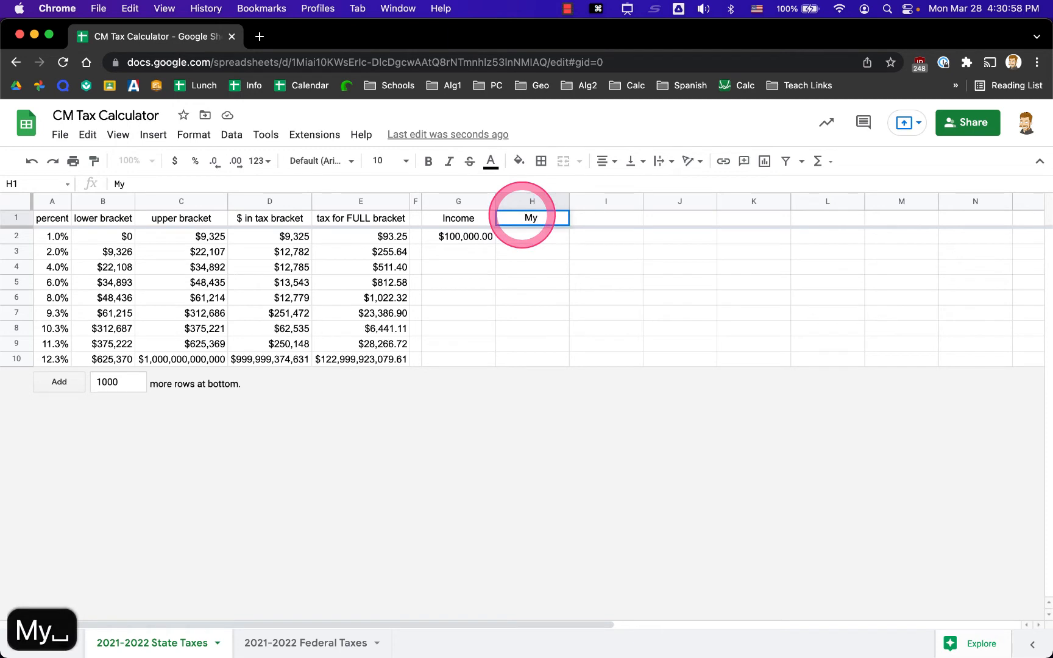
text(taxds)
key(BackSpace)
key(BackSpace)
text(es)
key(Return)
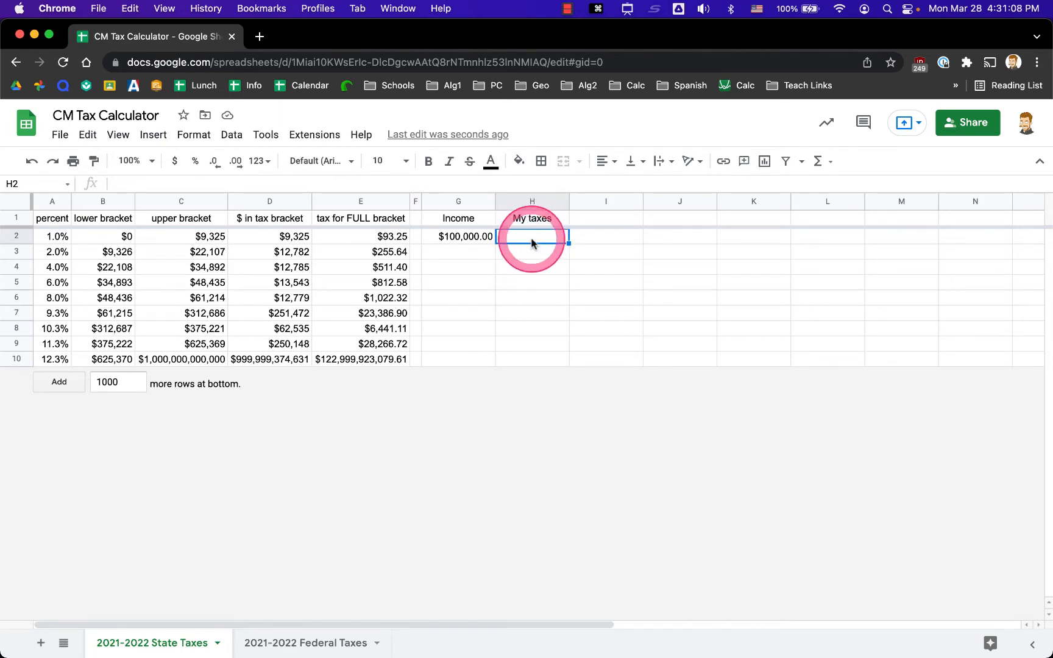
In H2, write "if my bracket is full, copy the cell from column E, if my tax bracket is not full, then".
click(467, 186)
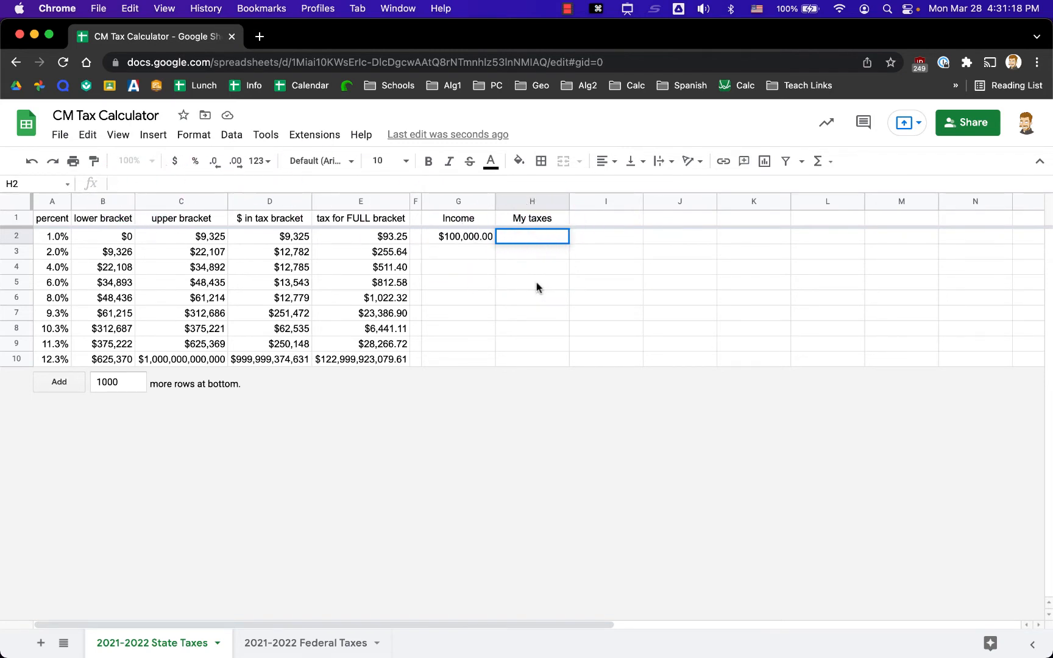
text(if my)
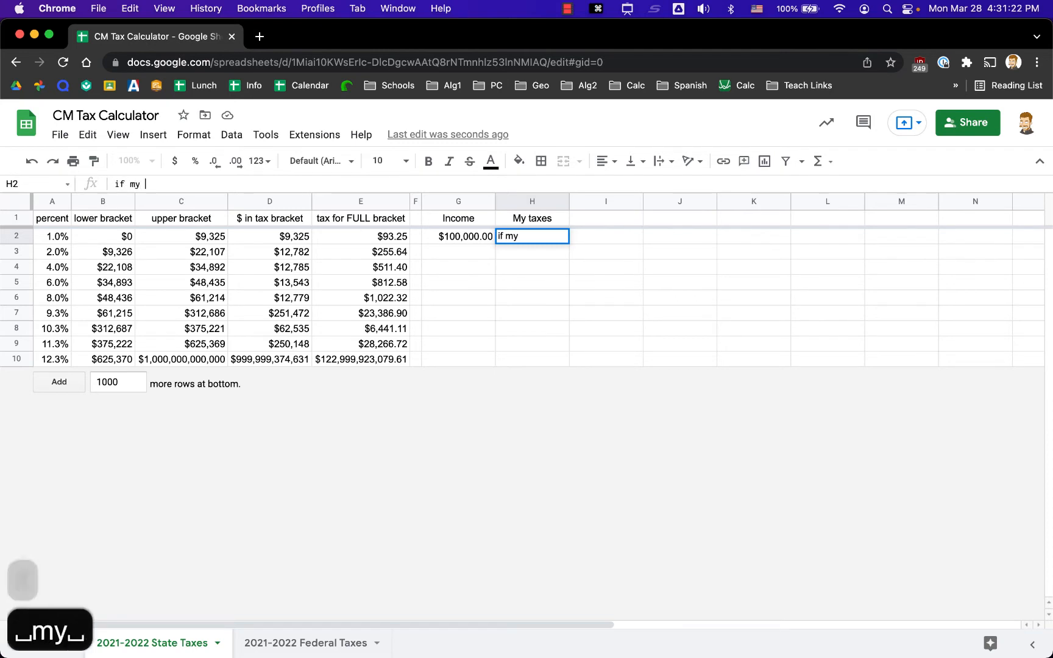
text( bracket is full, )
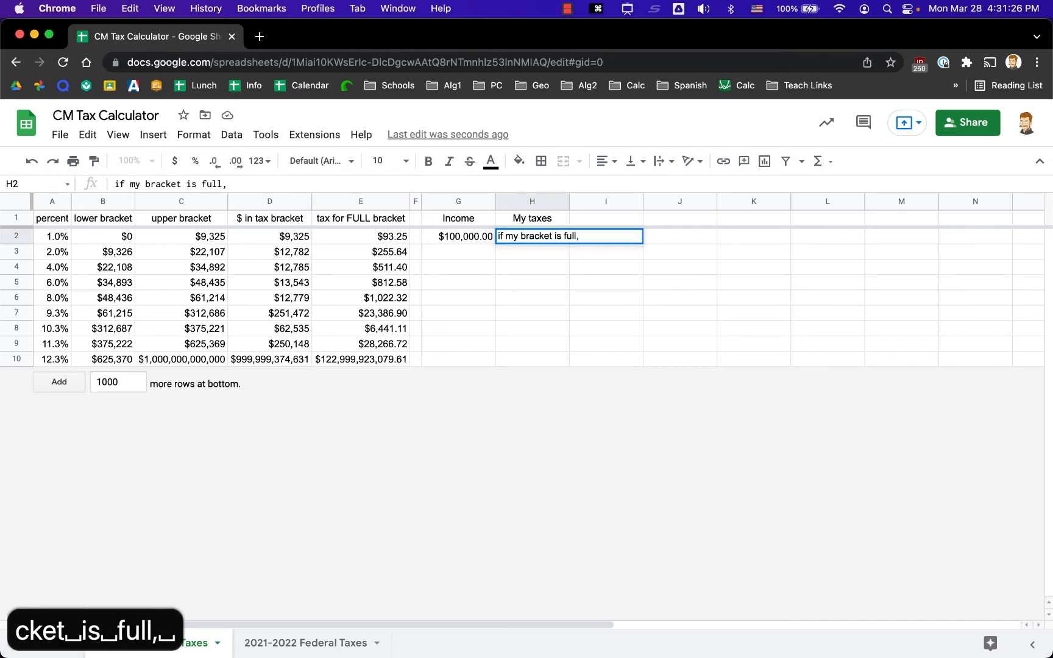
text(copy the )
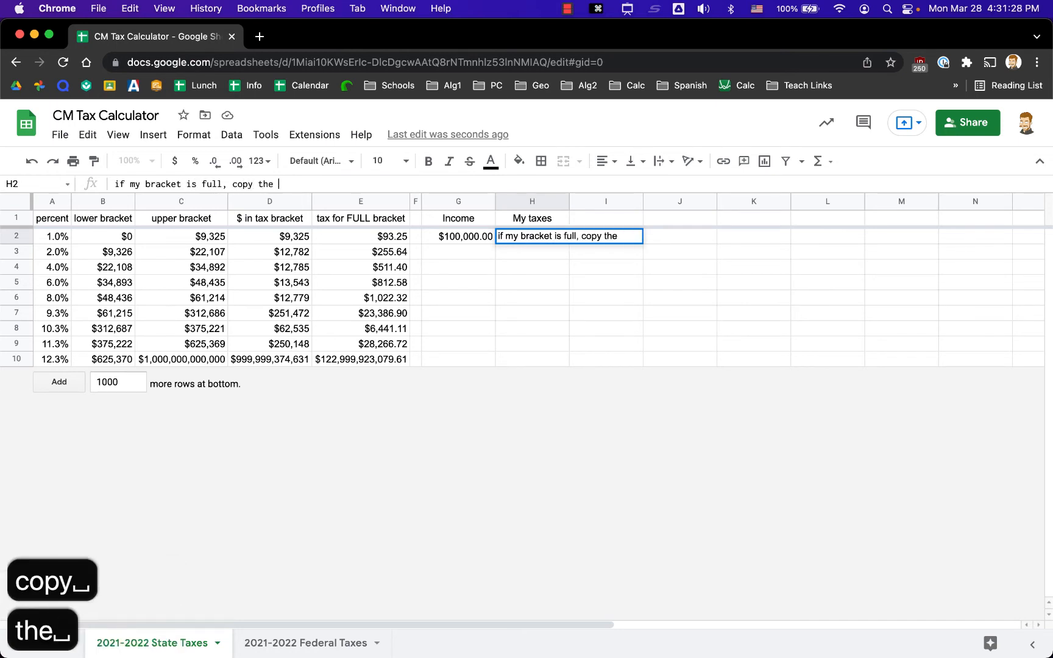
text(cell from c)
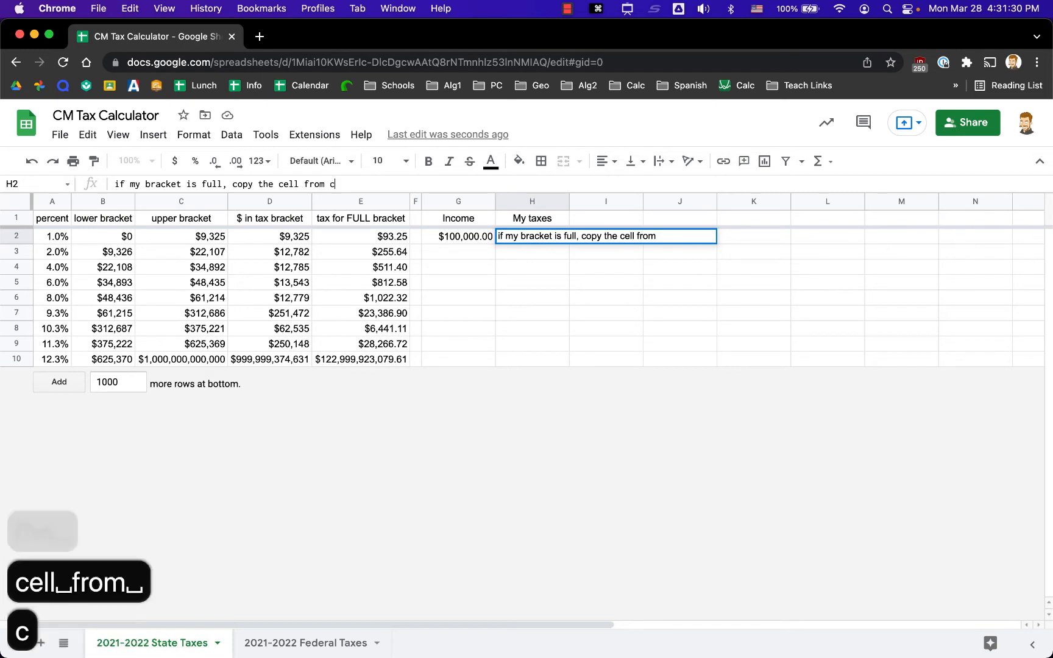
text(olumn @)
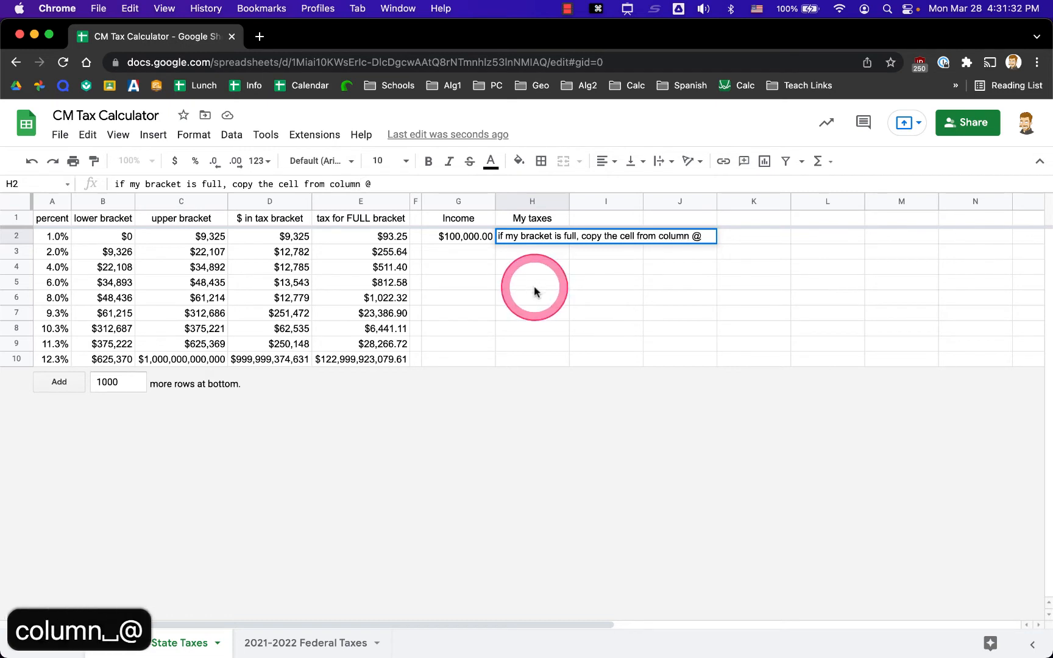
key(BackSpace)
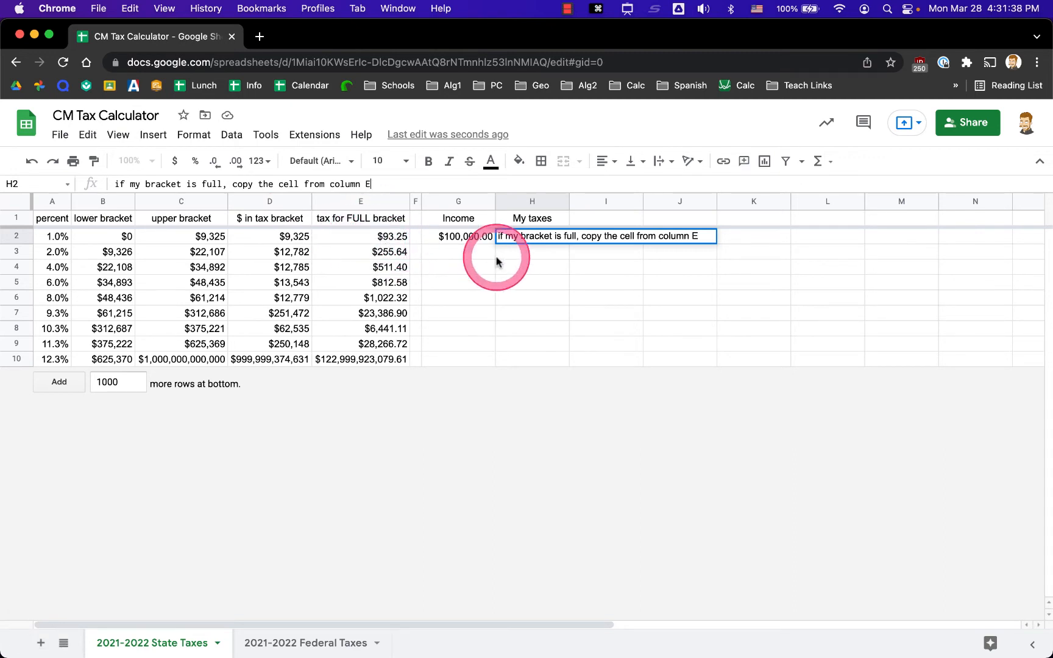
text(E, if my tax)
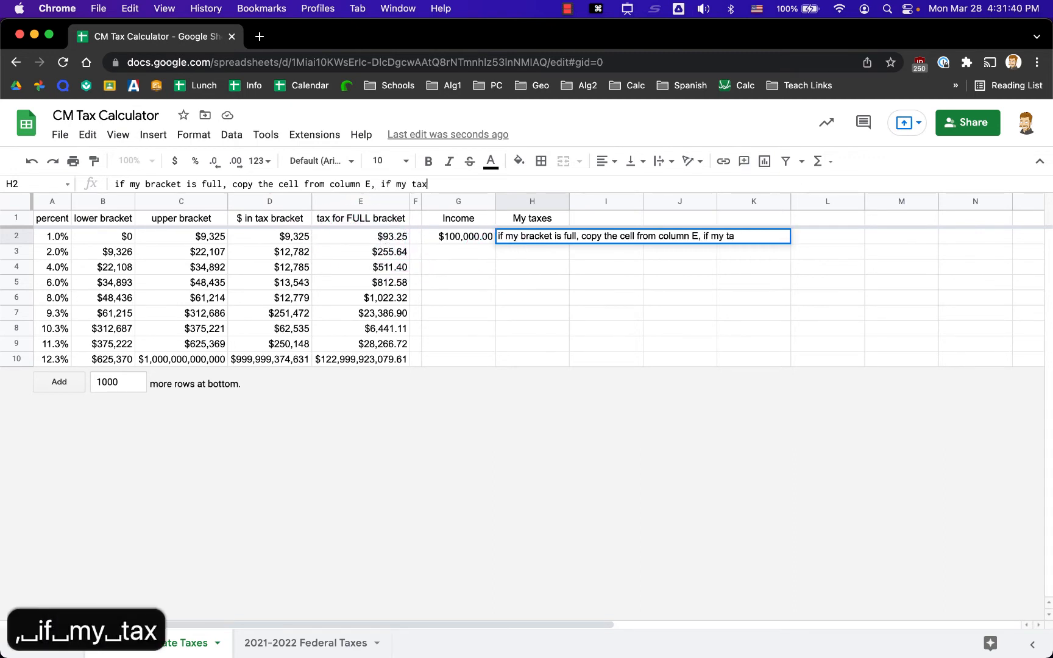
text( bracket is not full, then)
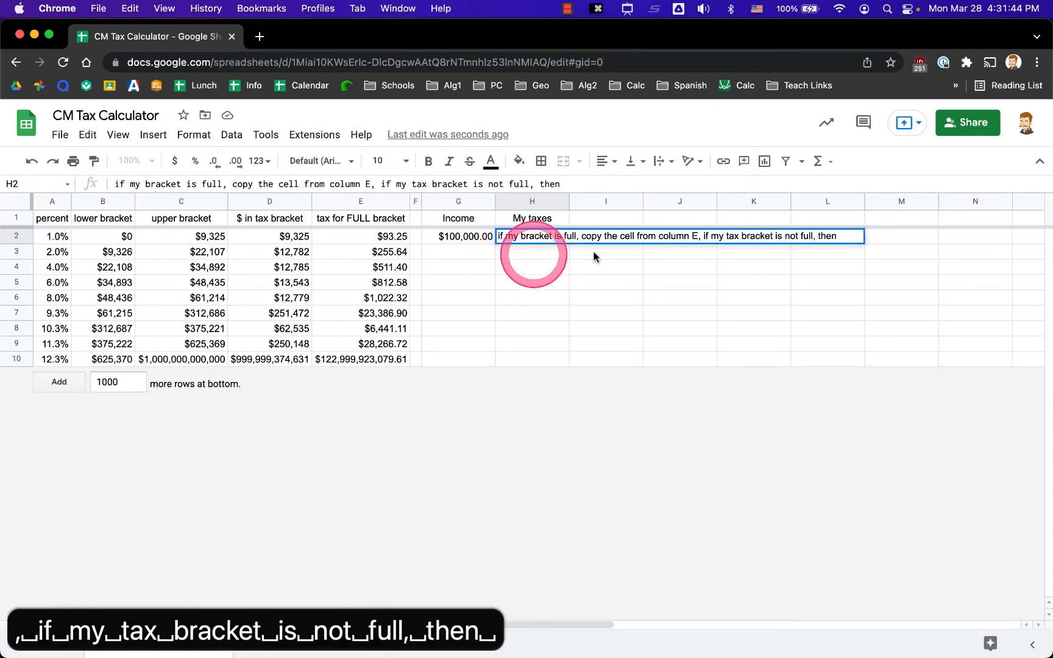
Insert the word "then" before "copy the cell from column E" in the H2 note.
click(580, 236)
text(the h)
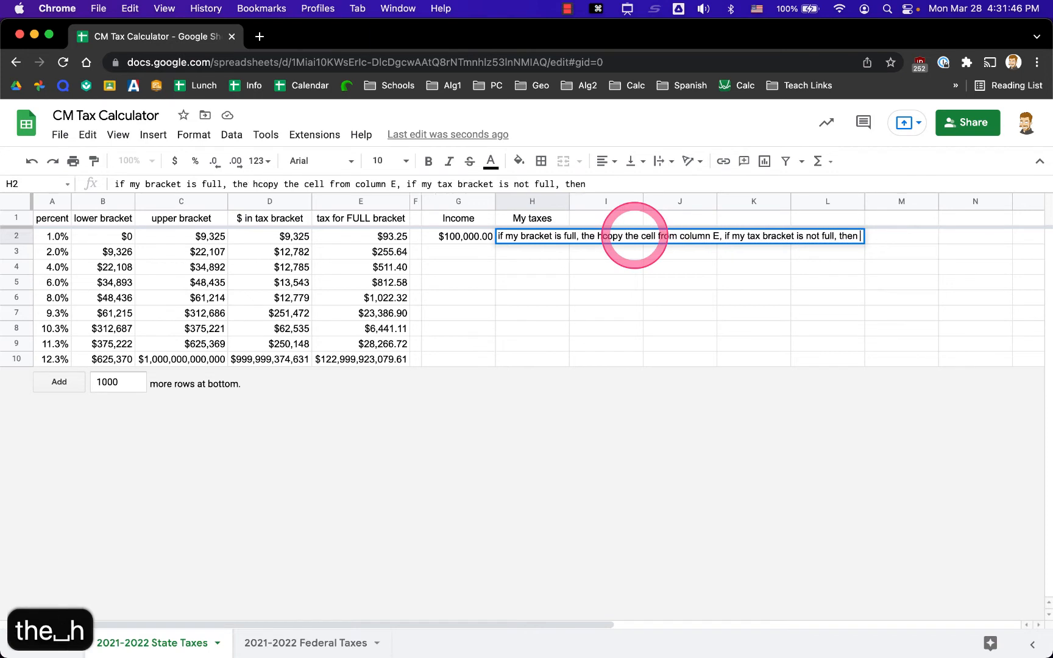
key(BackSpace)
key(BackSpace)
click(601, 236)
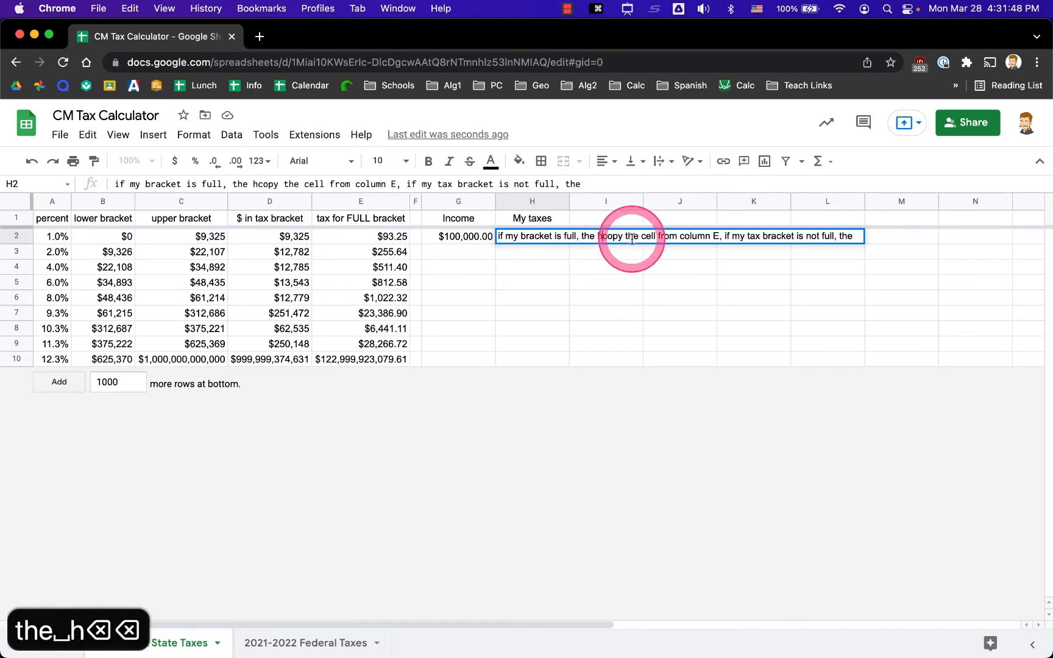
key(BackSpace)
key(BackSpace)
text(n)
click(860, 238)
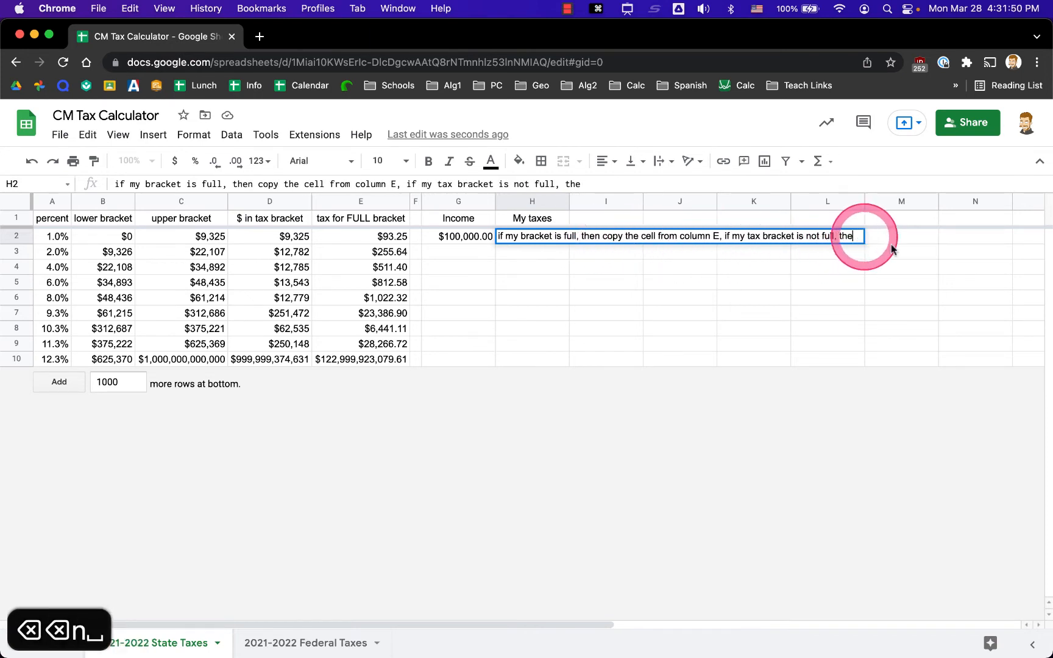
Complete the end of the H2 note with "then percent * overflow=income-upper bracket".
text(n p)
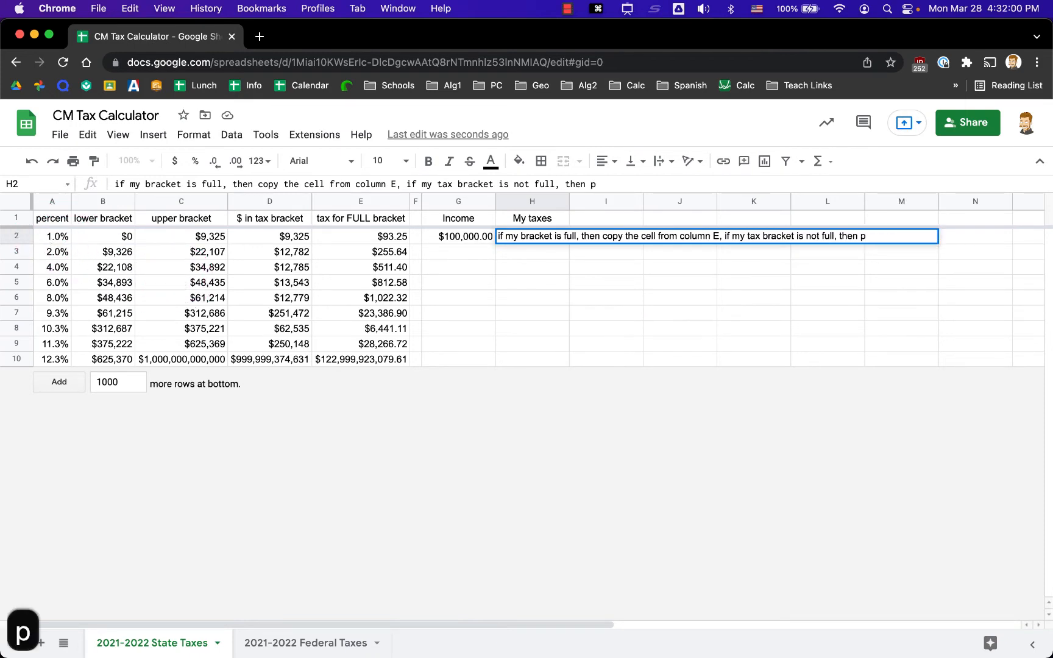
text(ercent * overflow=i)
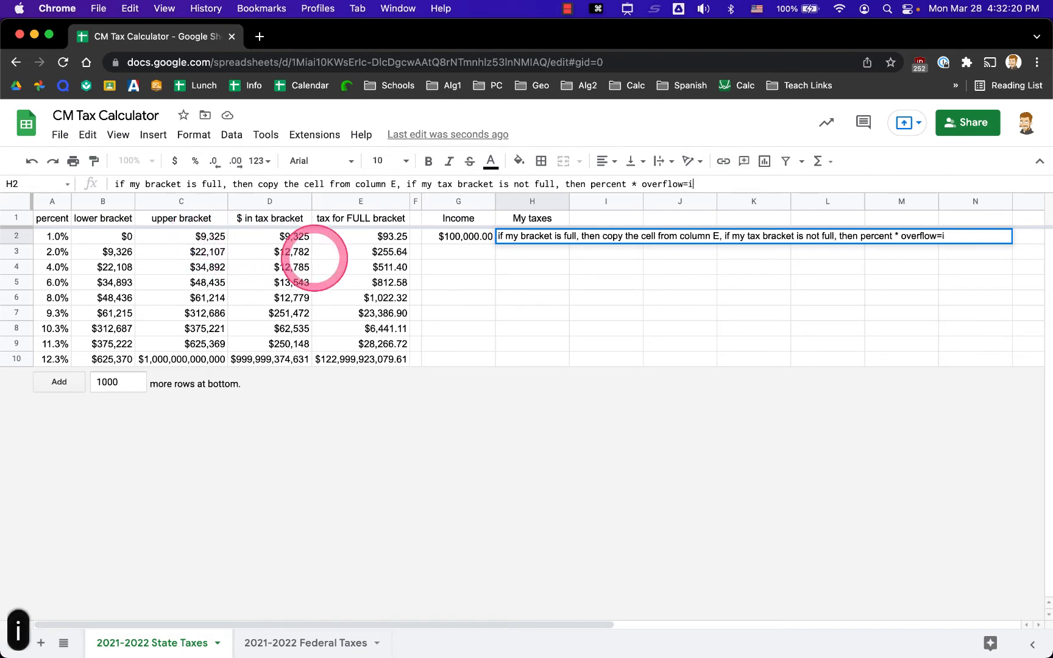
text(ncome-u)
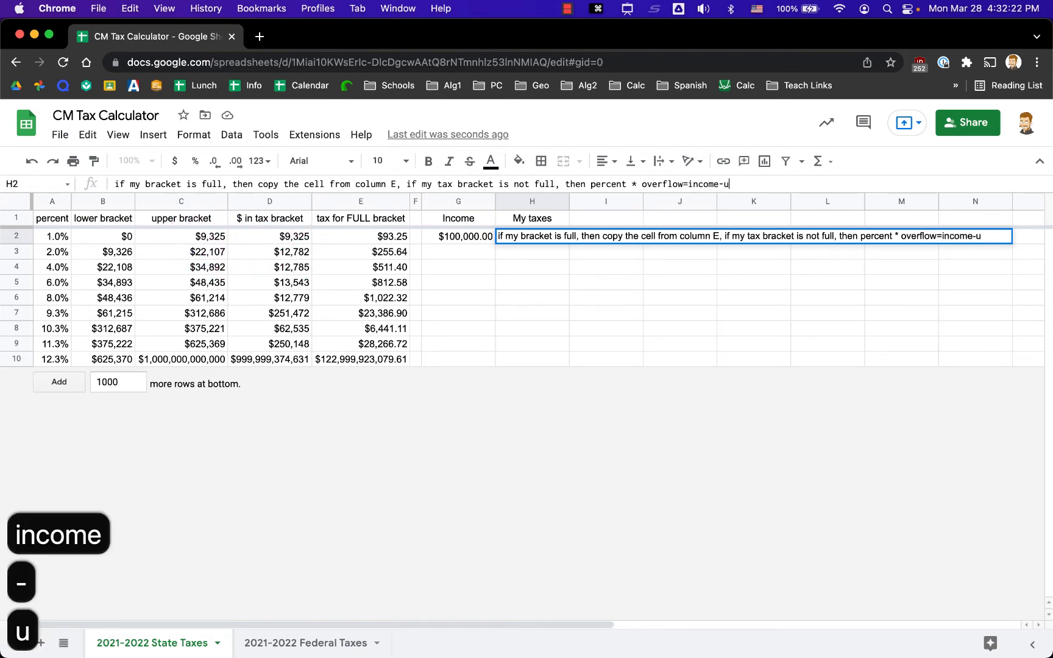
text(pper brk)
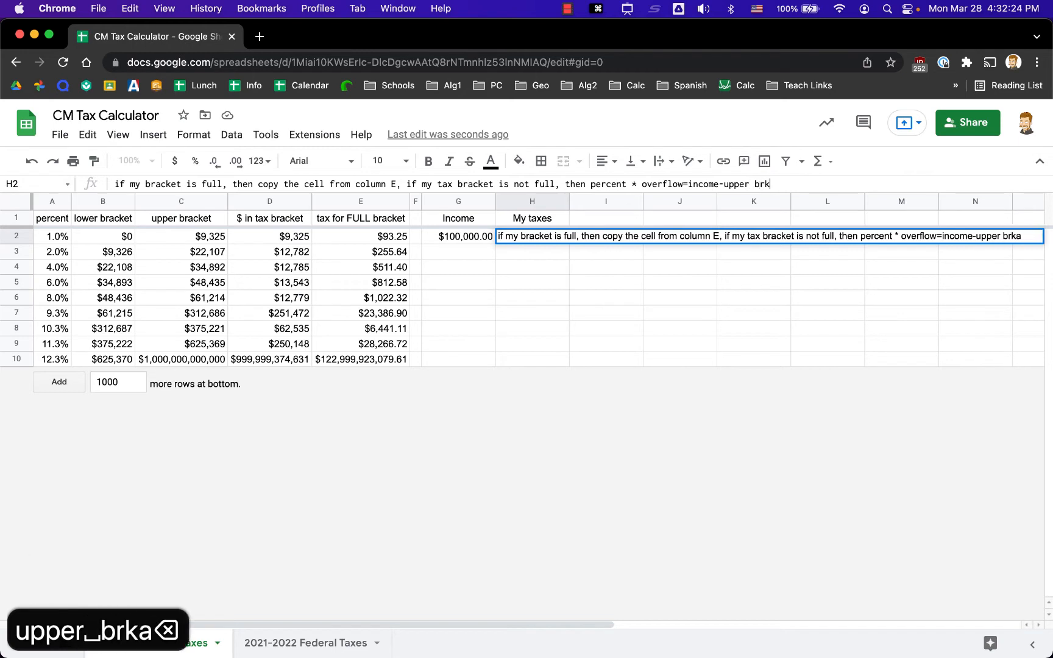
key(BackSpace)
text(acket)
key(Return)
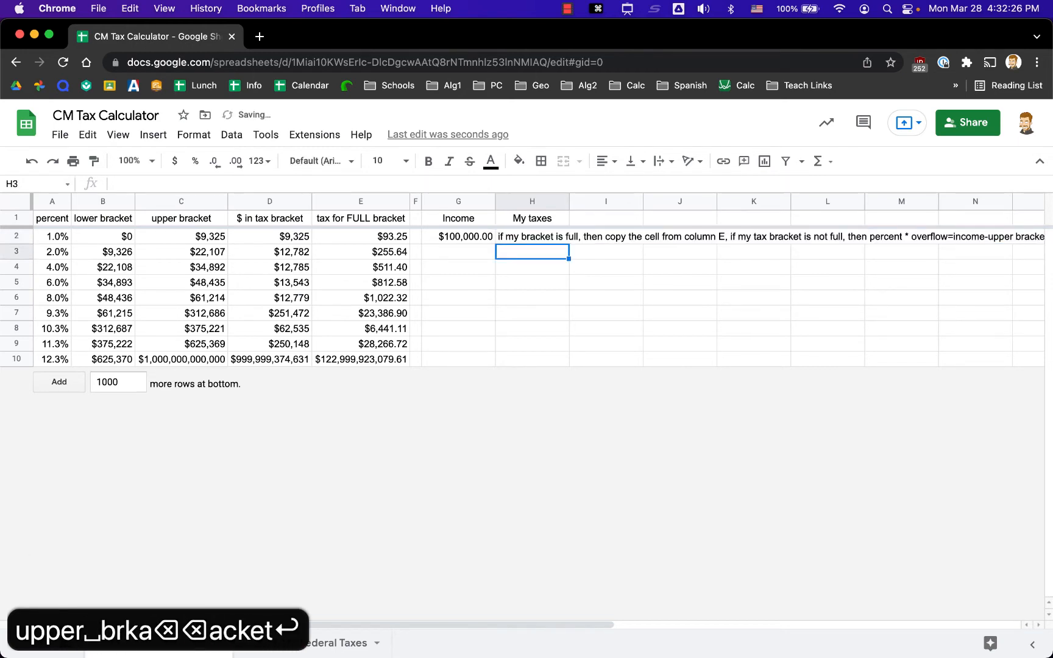
key(Up)
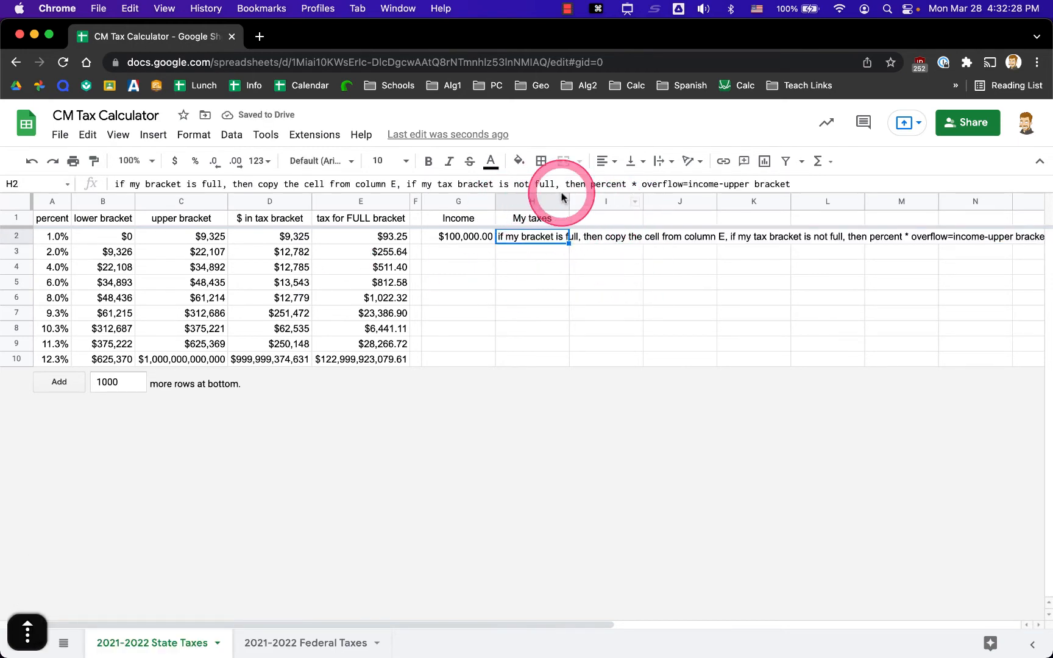
click(547, 257)
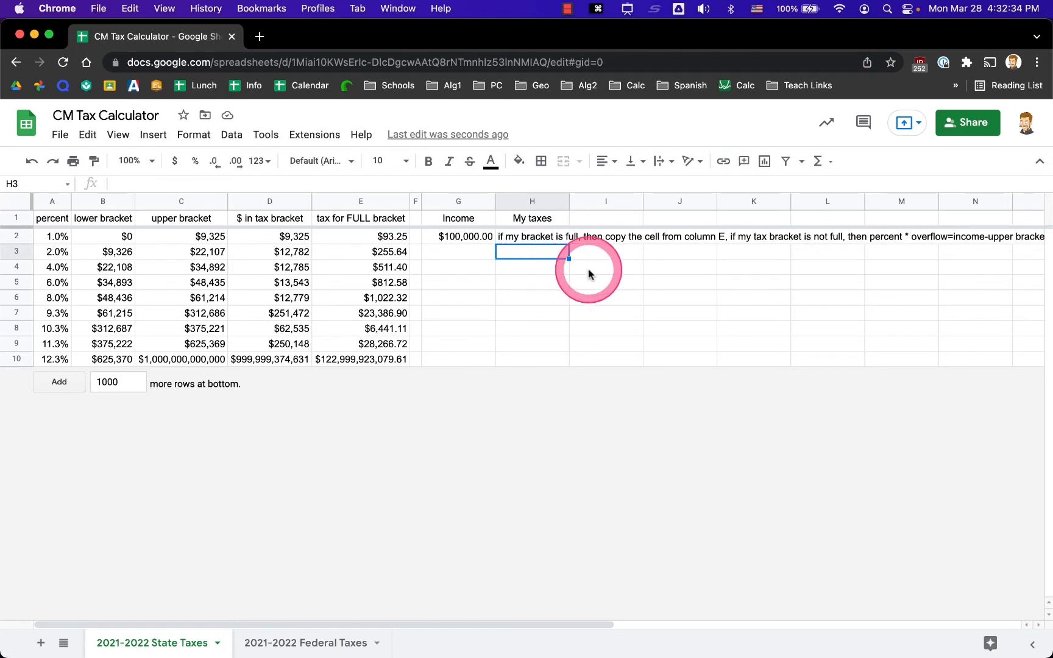
text(=)
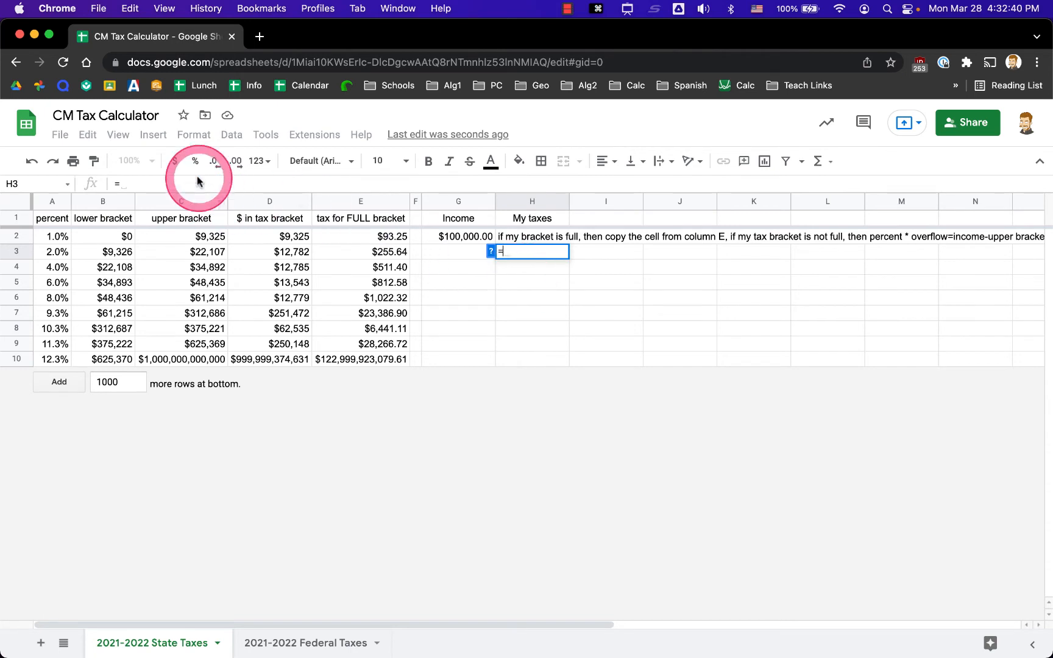
key(Escape)
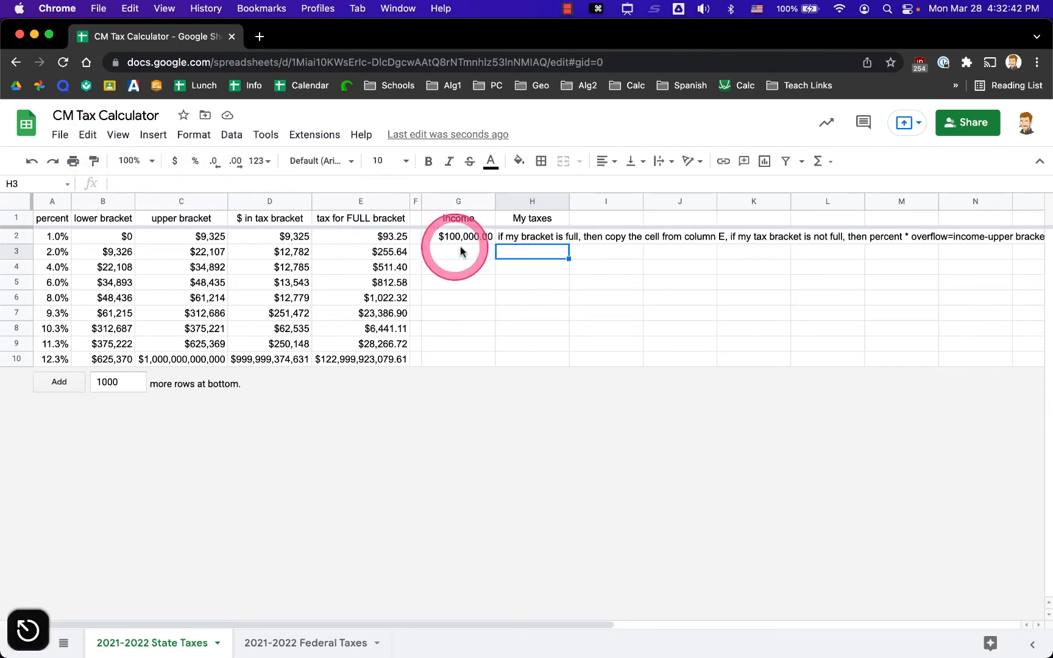
Enter an empty =if() formula in H3 with the sheet zoom set to 200%.
click(153, 165)
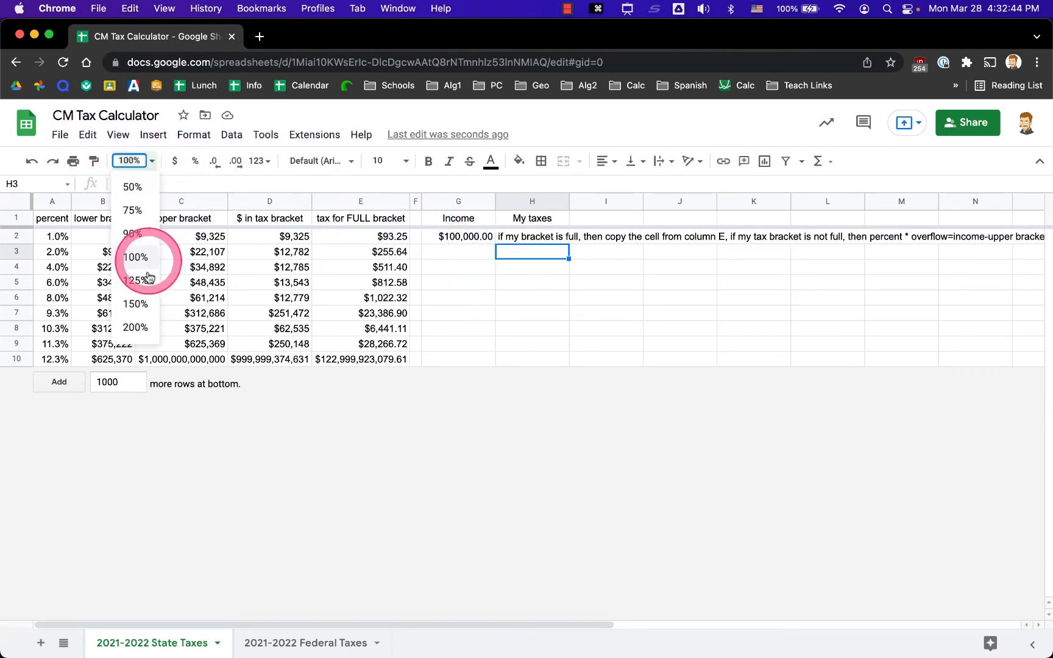
click(136, 326)
scroll(684, 329, right, 5)
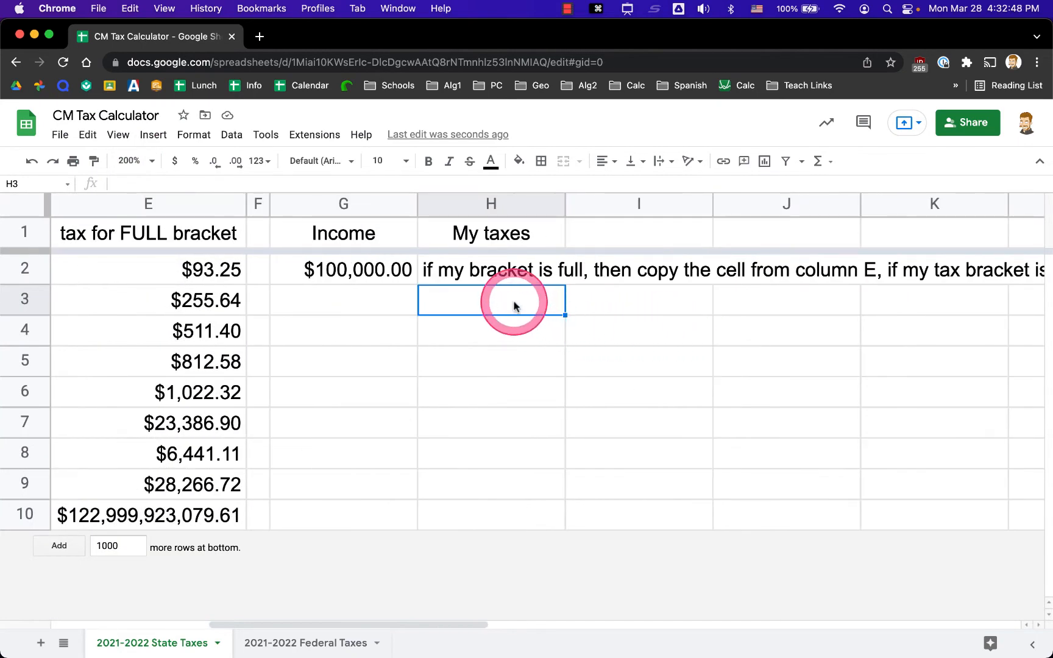
text(=)
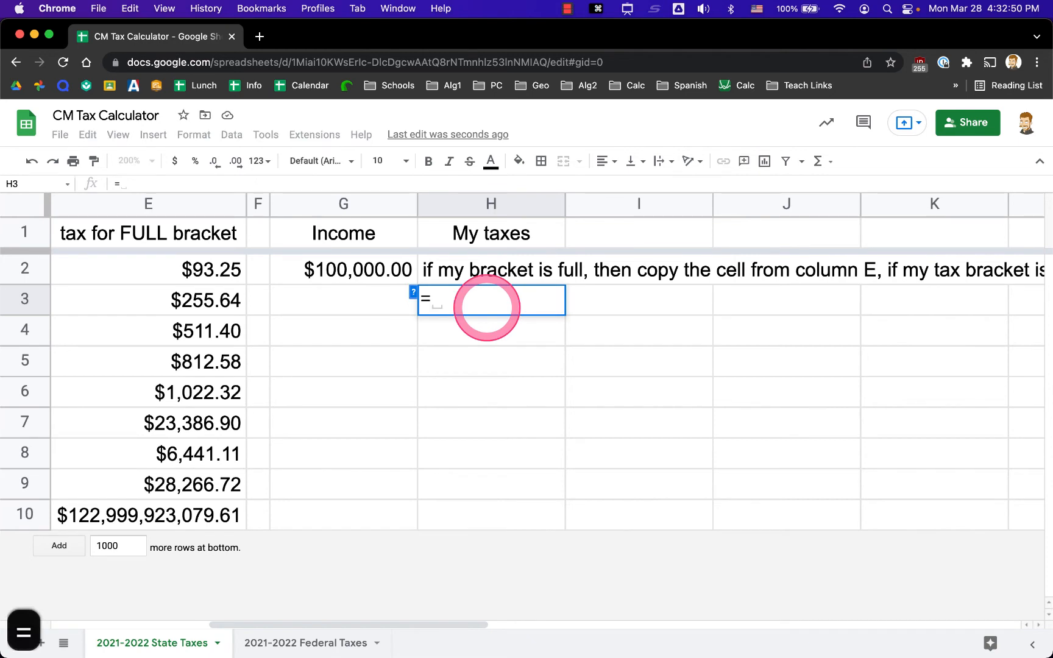
text(if)
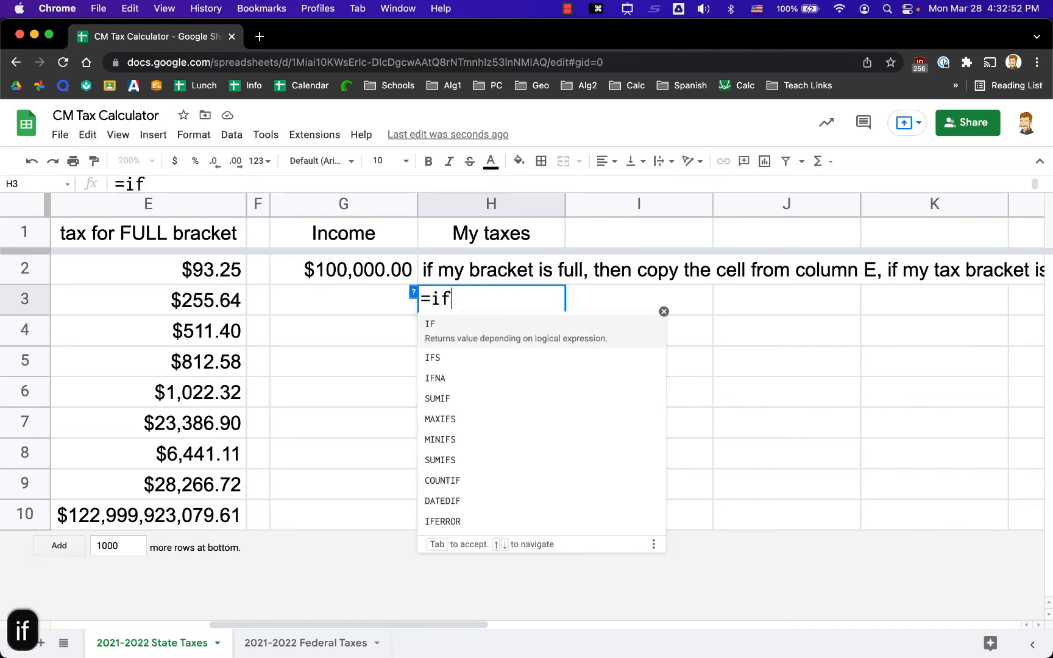
click(485, 339)
key(BackSpace)
key(BackSpace)
key(BackSpace)
text(if)
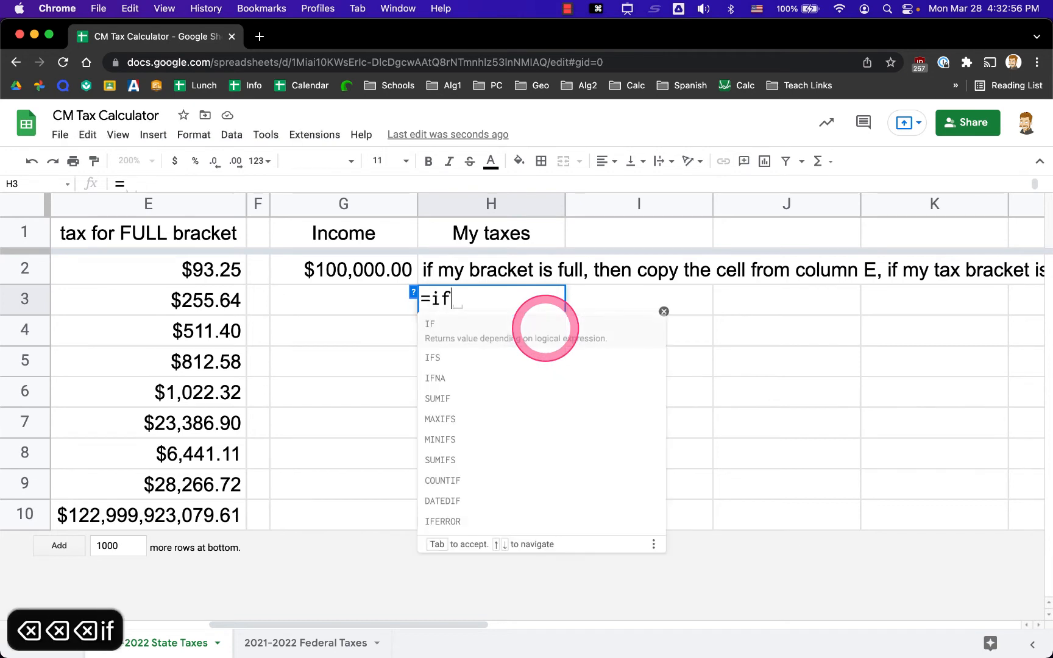
text(()
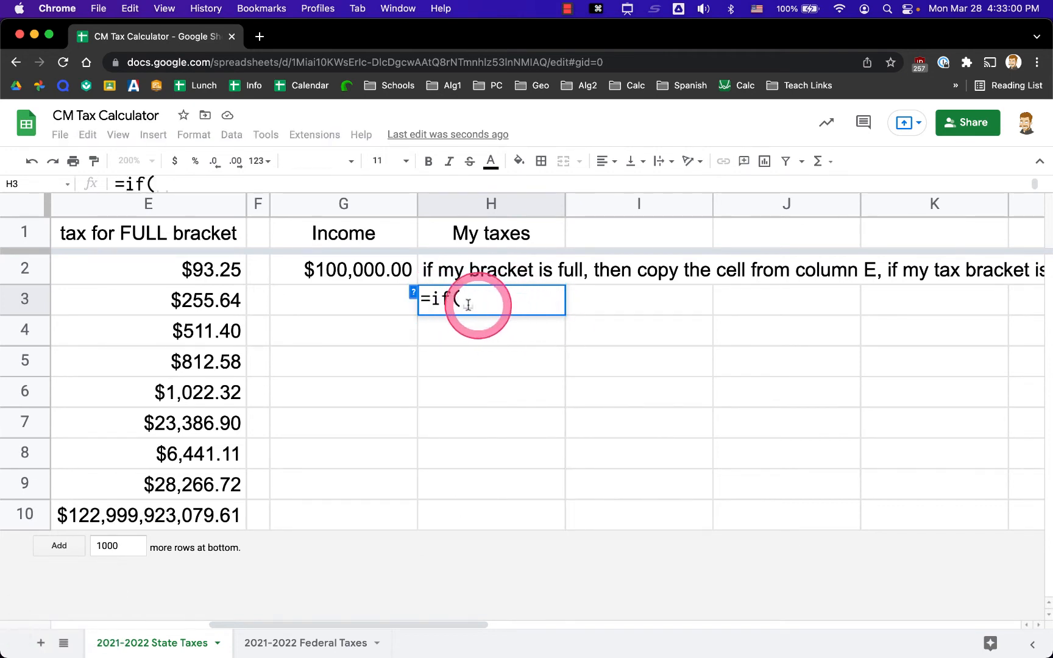
click(413, 294)
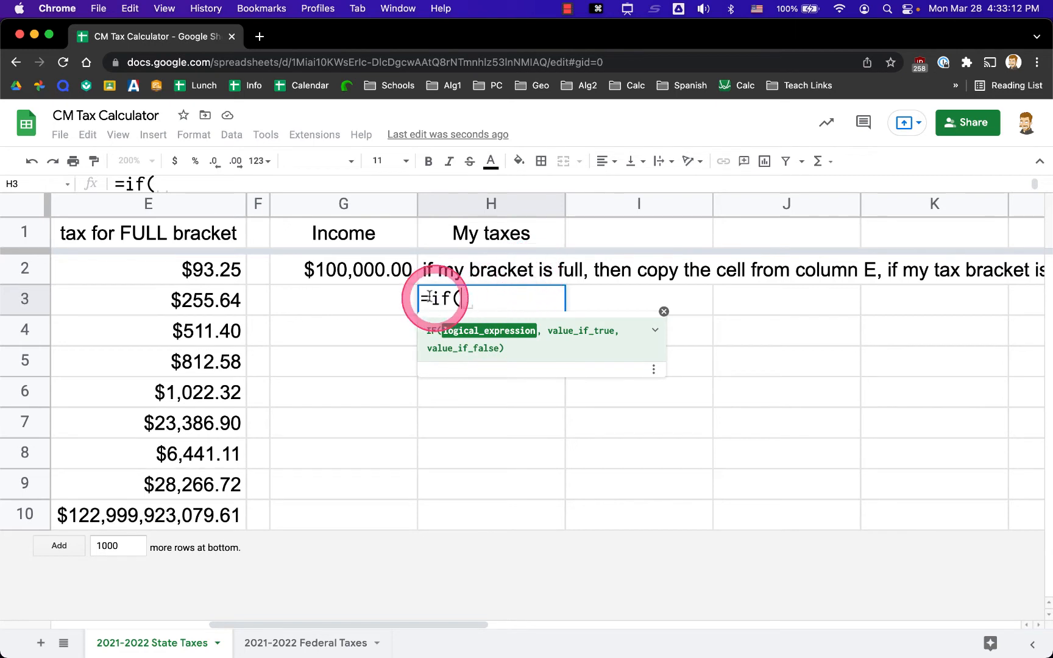
scroll(417, 294, left, 3)
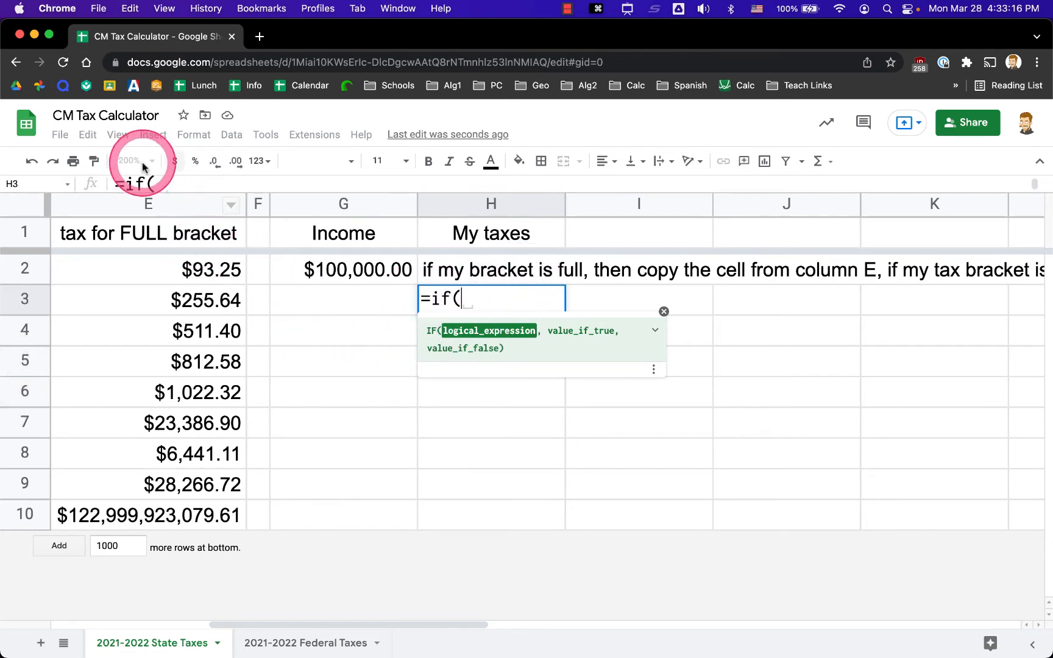
text())
key(Return)
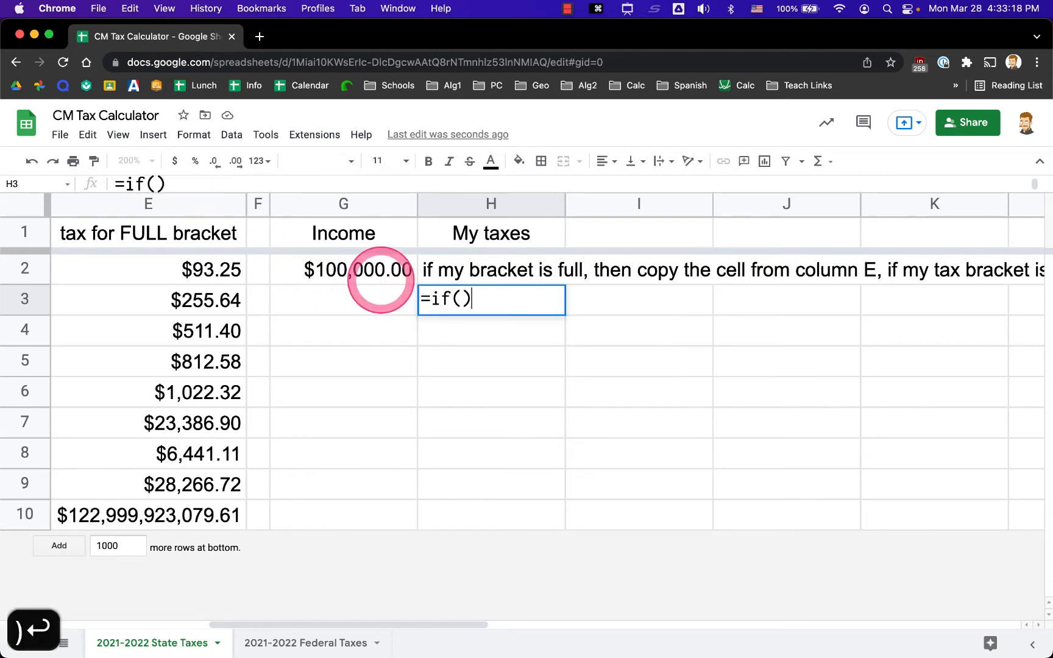
Set the zoom to 150% and fill the logical test of H3's IF formula with G2>C3.
click(135, 162)
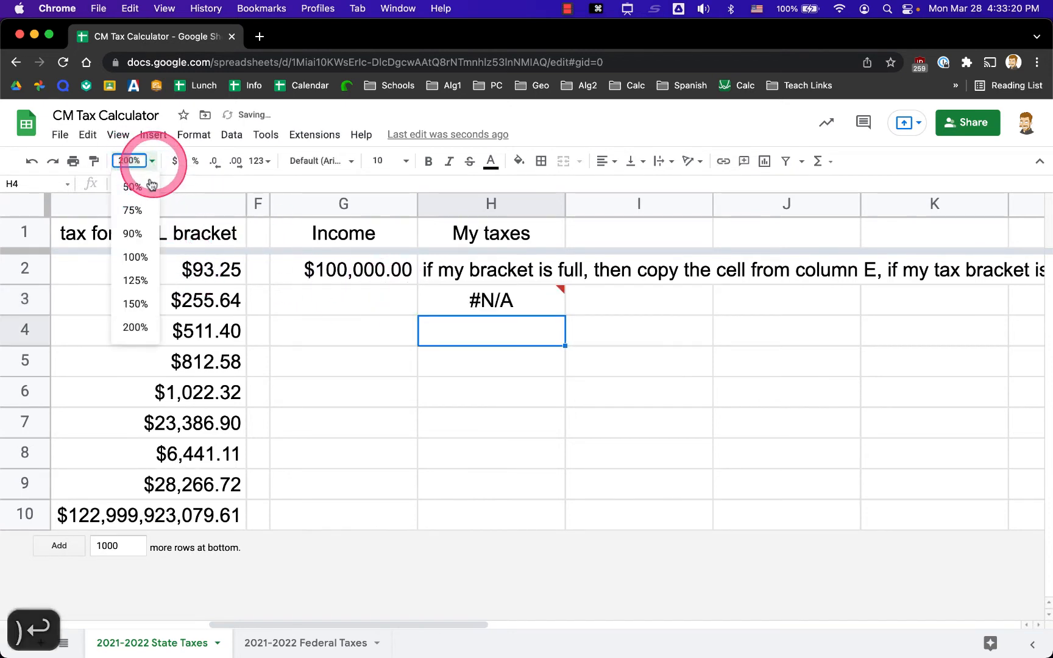
click(142, 301)
scroll(362, 345, left, 5)
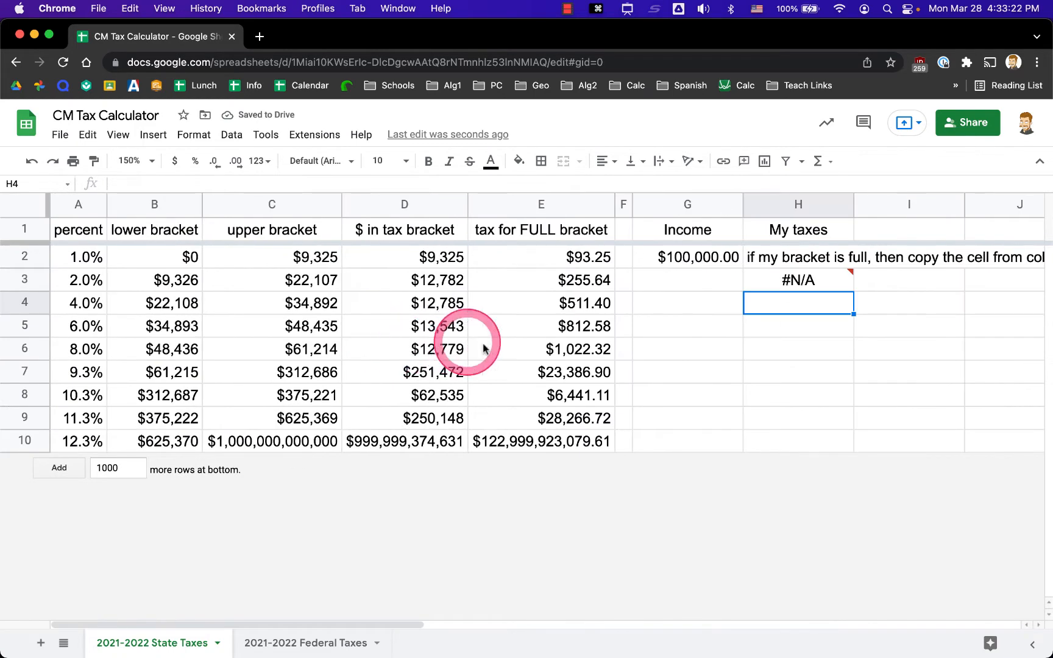
click(799, 281)
click(129, 183)
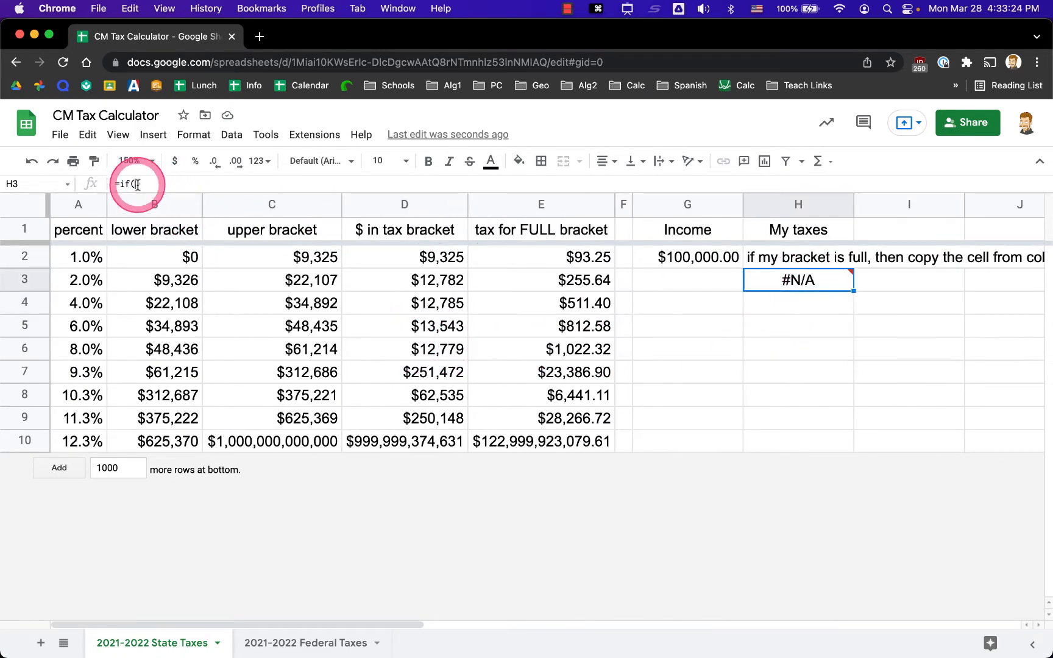
click(776, 279)
click(857, 298)
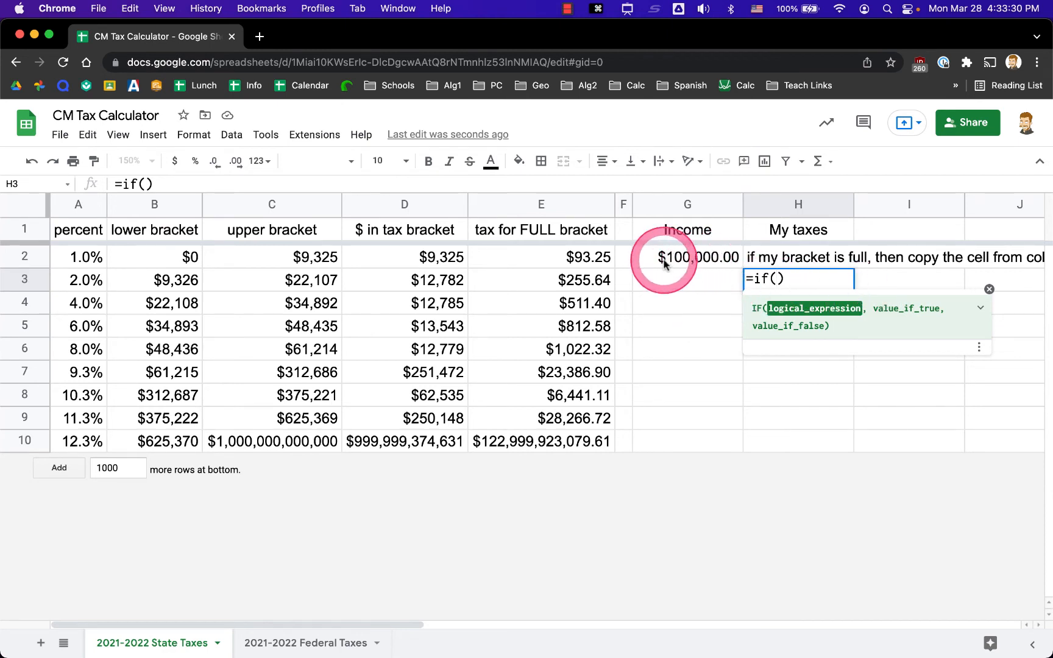
click(689, 258)
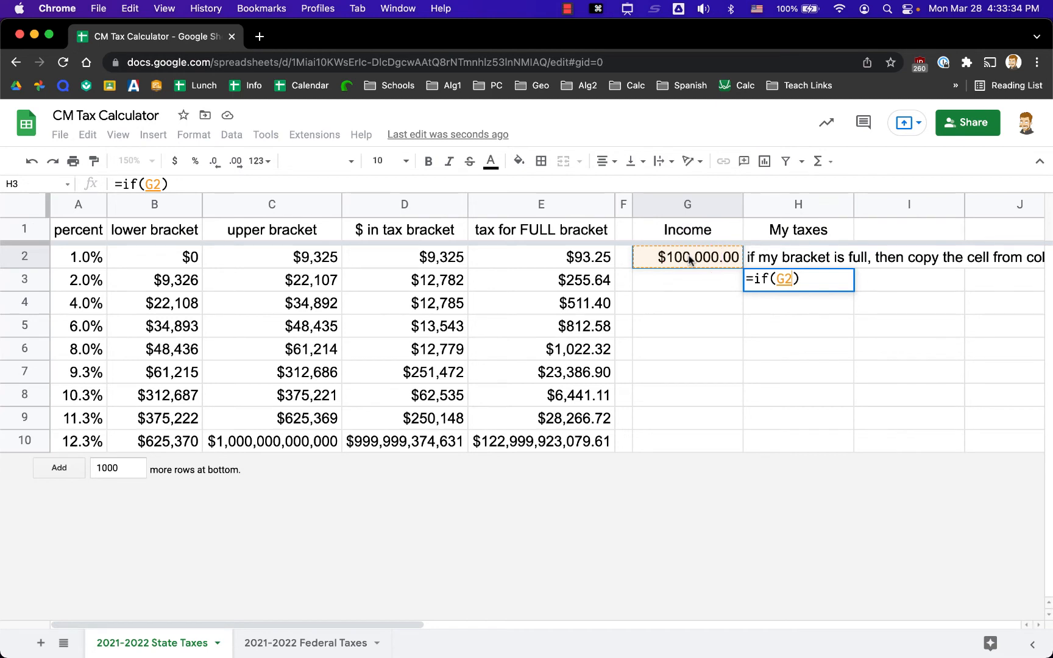
text(>)
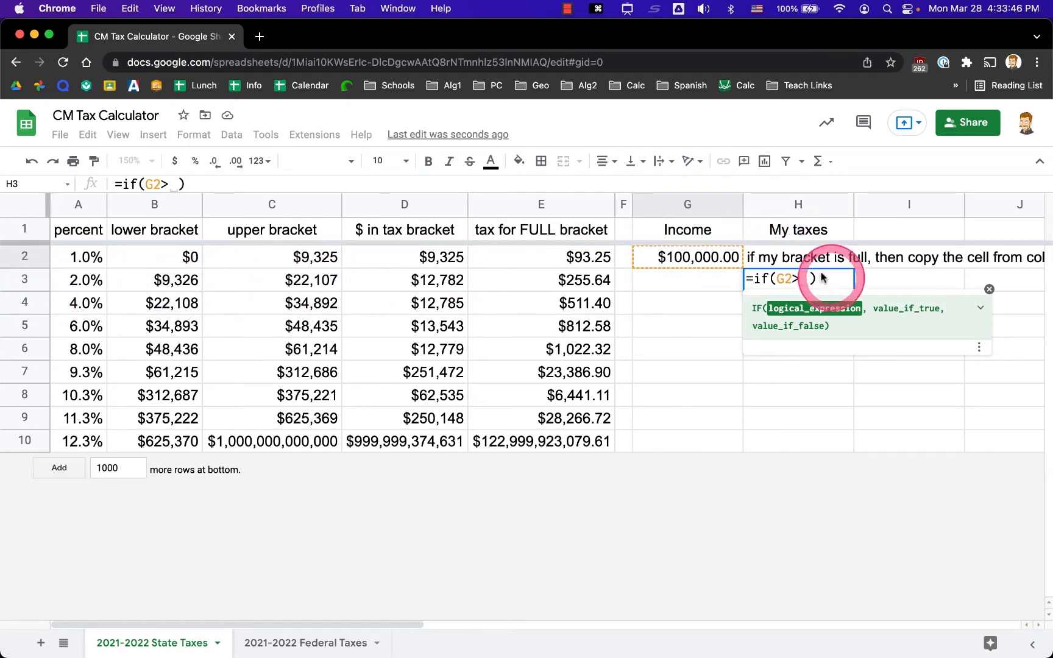
click(305, 286)
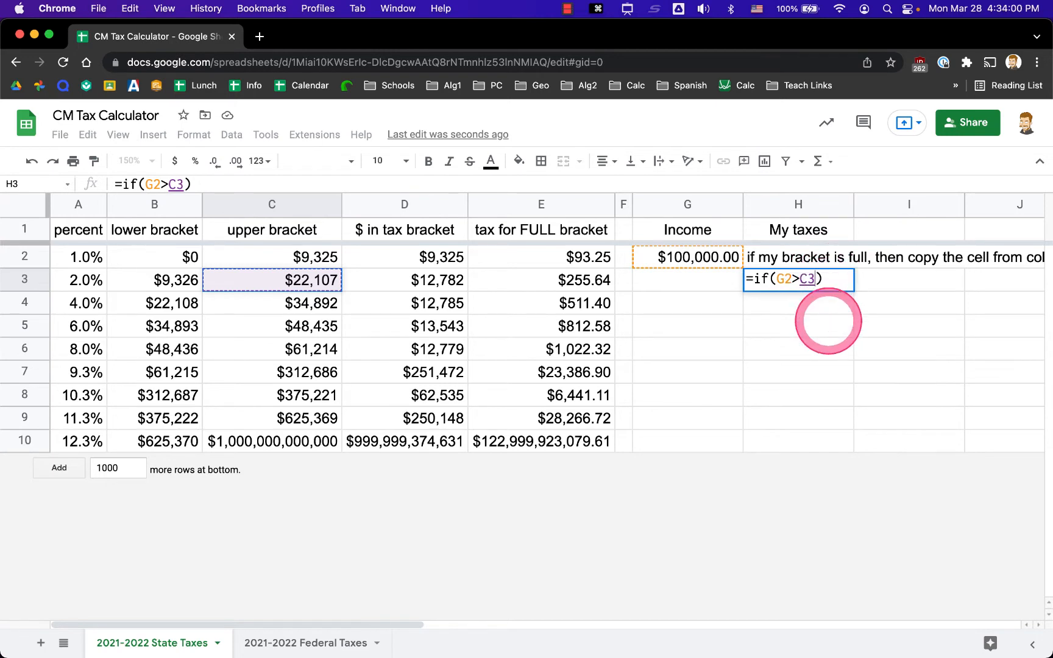
Add the full-bracket tax cell E3 as the value if true in H3's IF formula.
text(,)
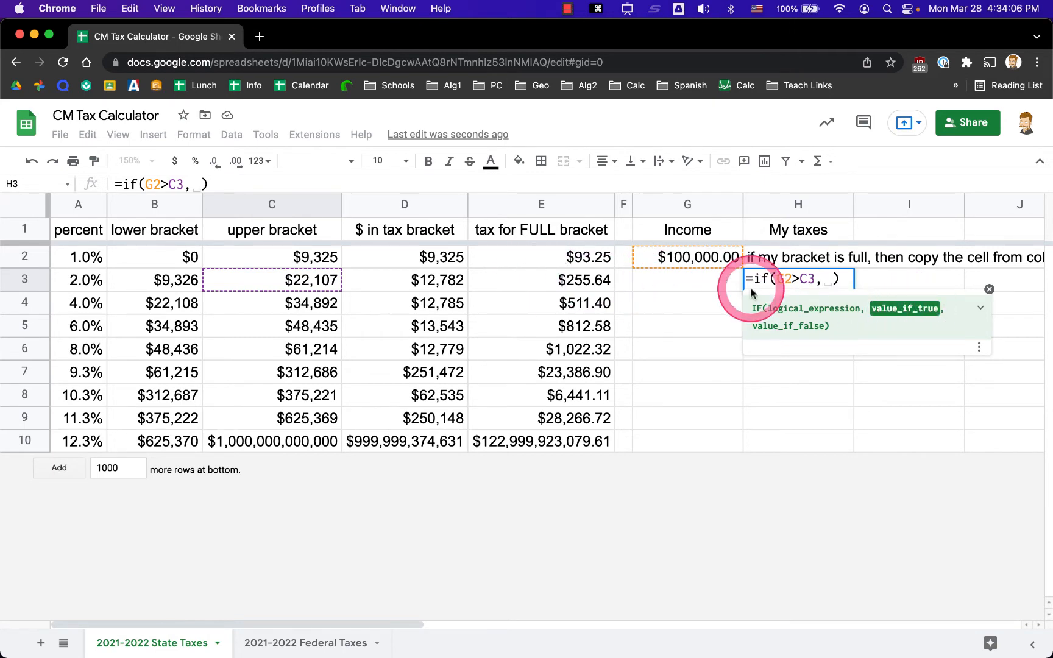
scroll(669, 383, right, 6)
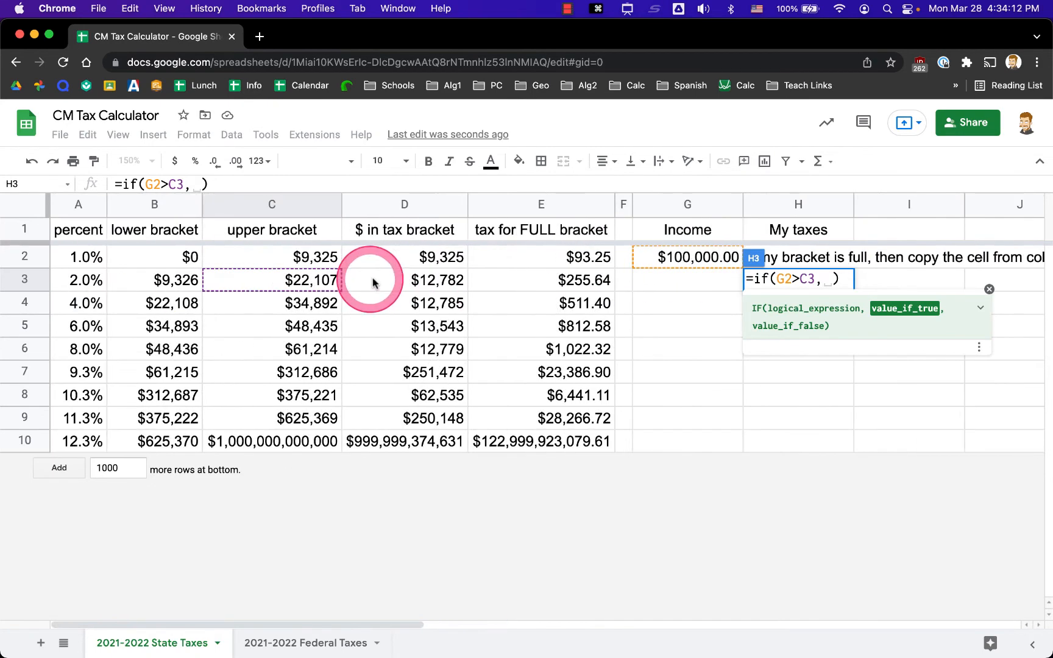
scroll(476, 266, left, 6)
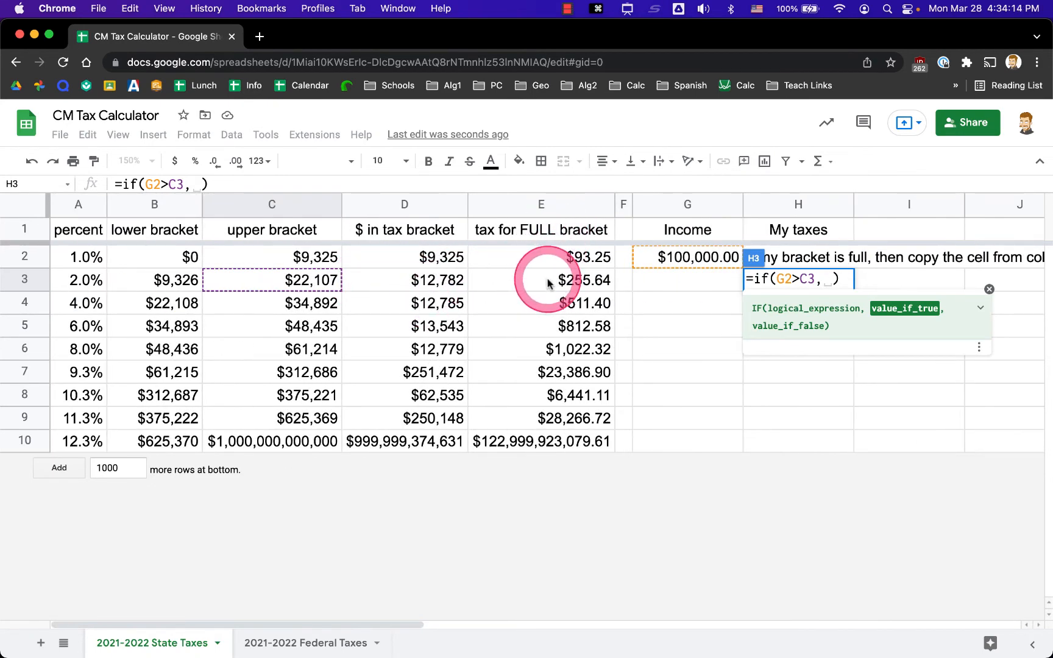
click(543, 279)
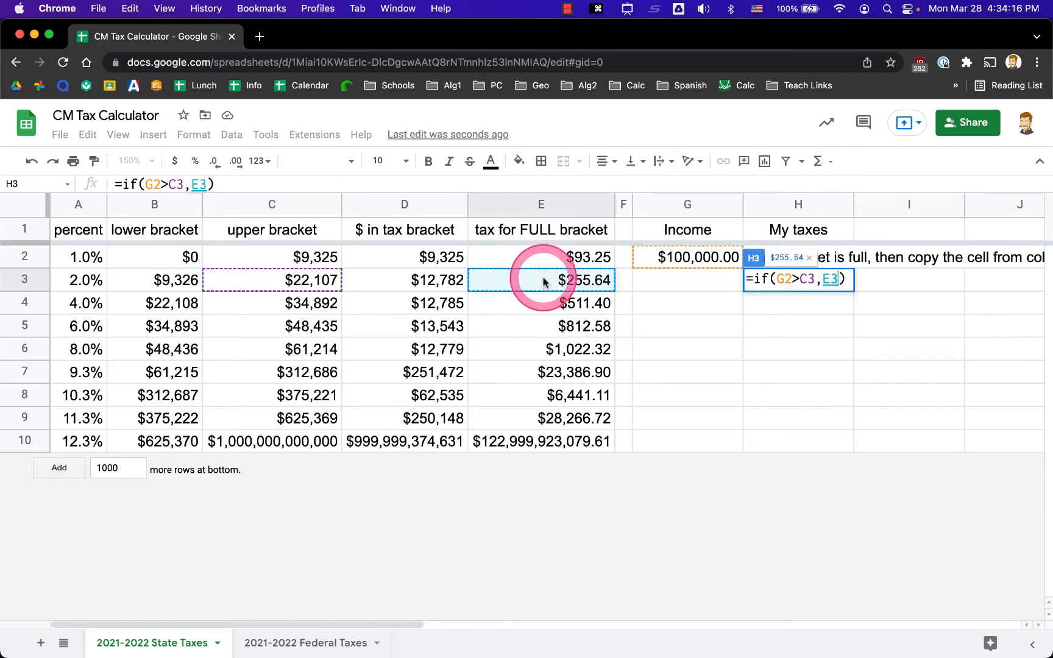
Begin the value if false in H3's IF formula with the percent cell A3, following the note in H2.
text(,)
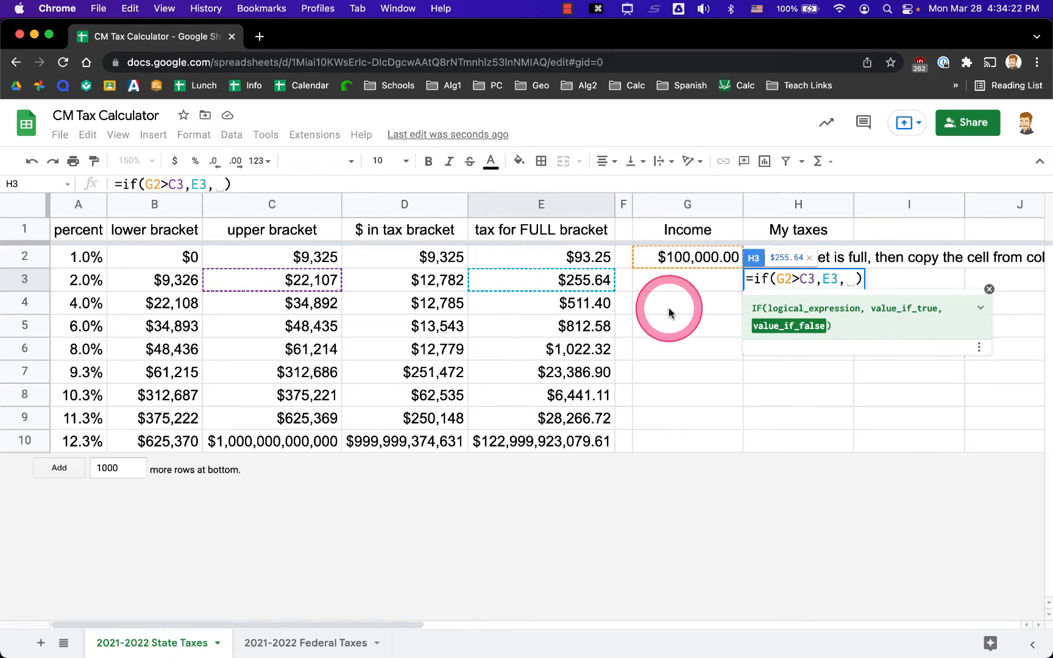
scroll(668, 312, right, 5)
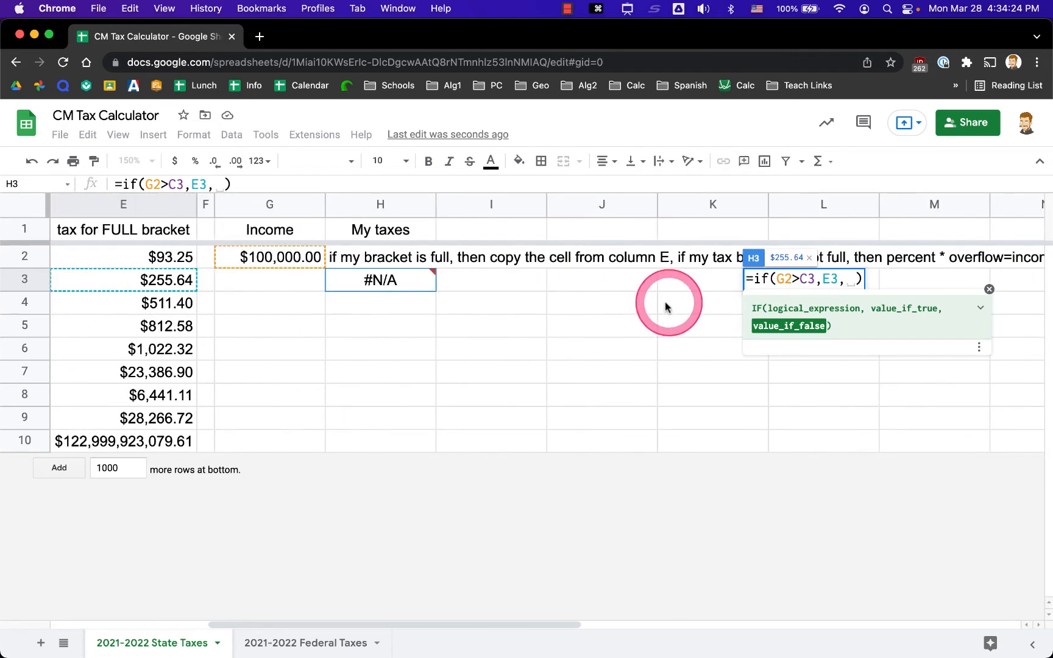
scroll(639, 299, right, 3)
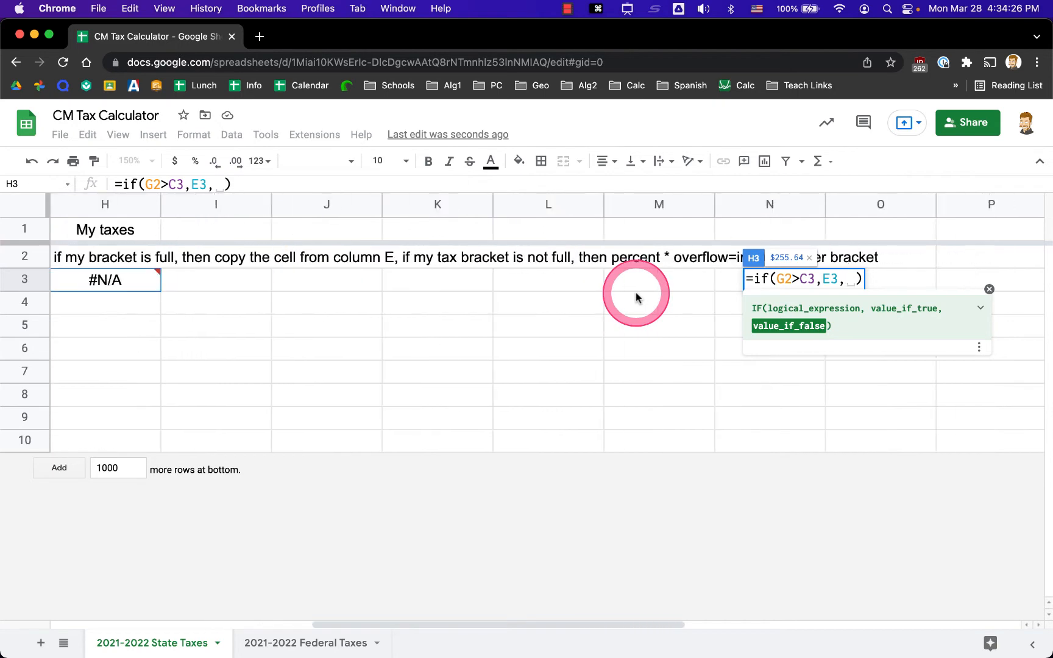
scroll(636, 297, right, 1)
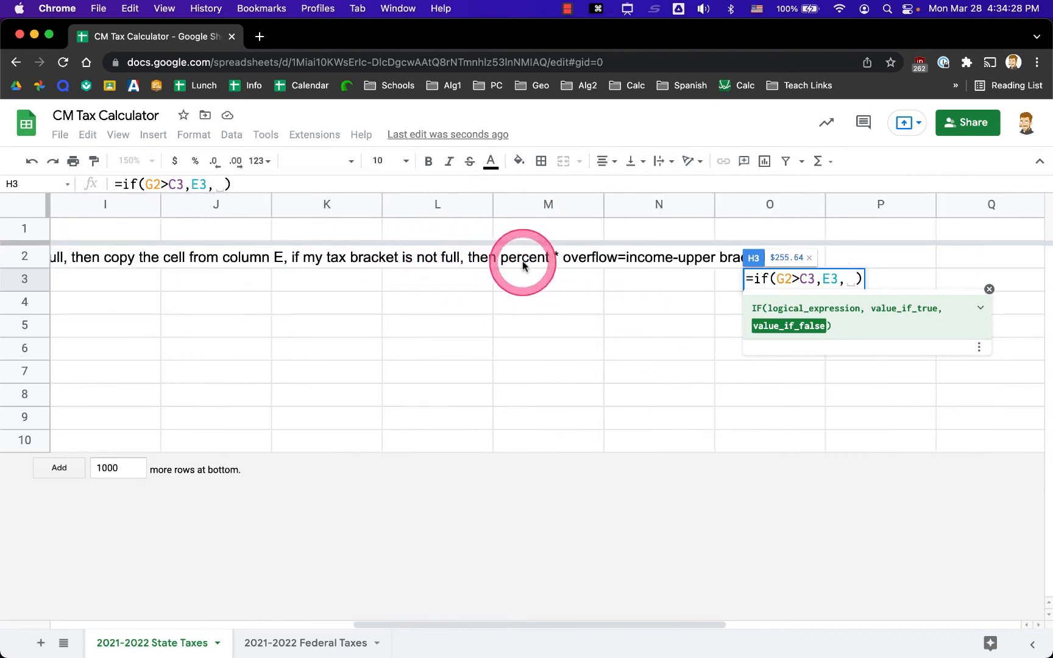
scroll(500, 281, left, 4)
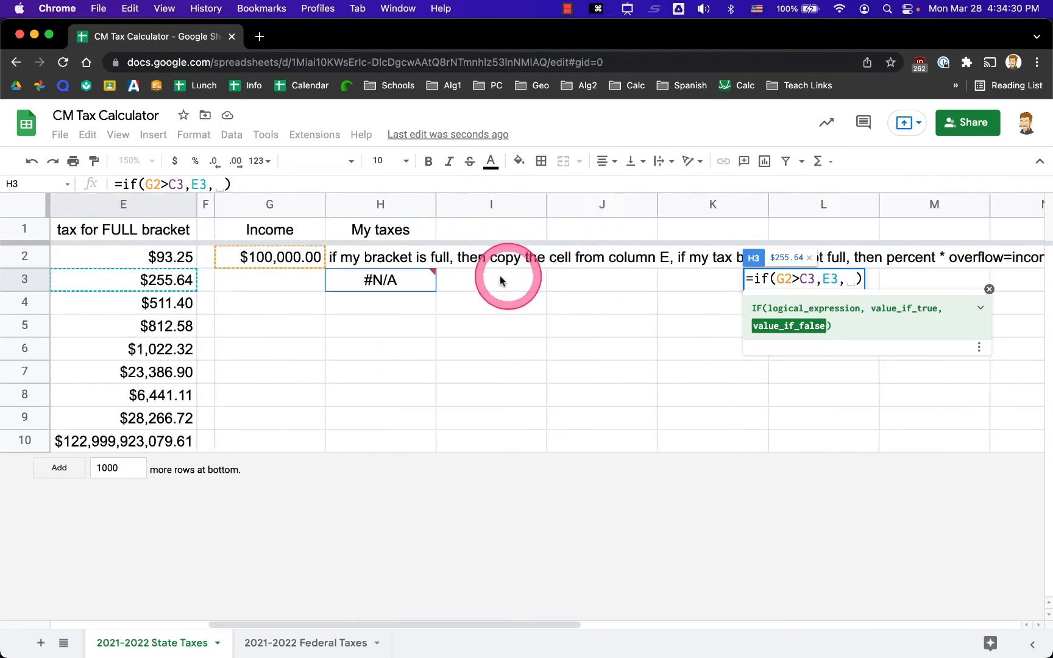
scroll(500, 281, left, 4)
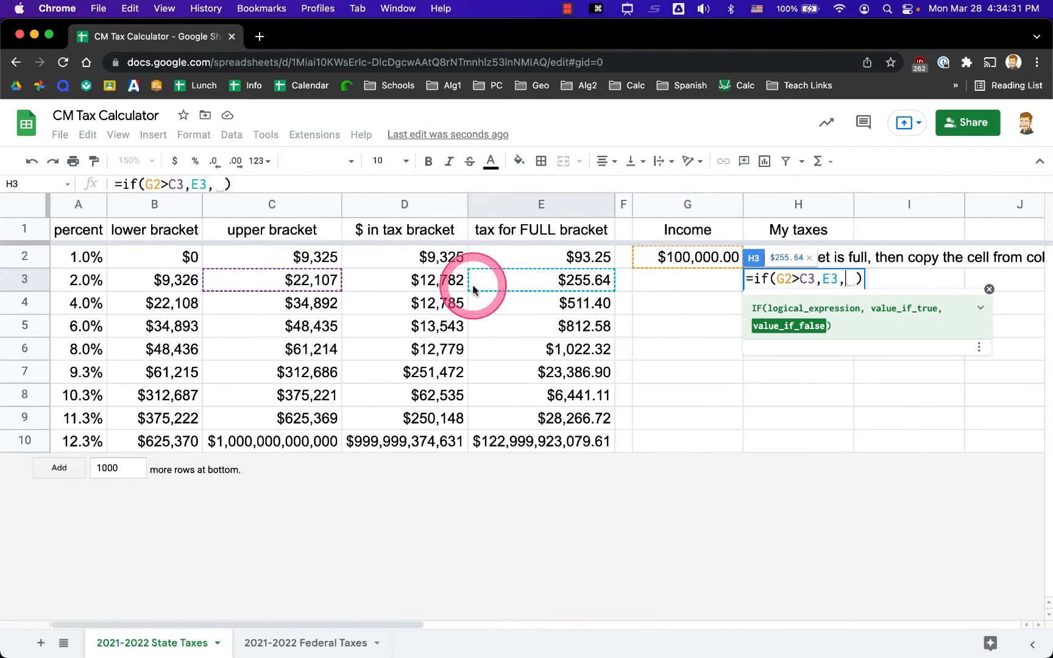
click(93, 284)
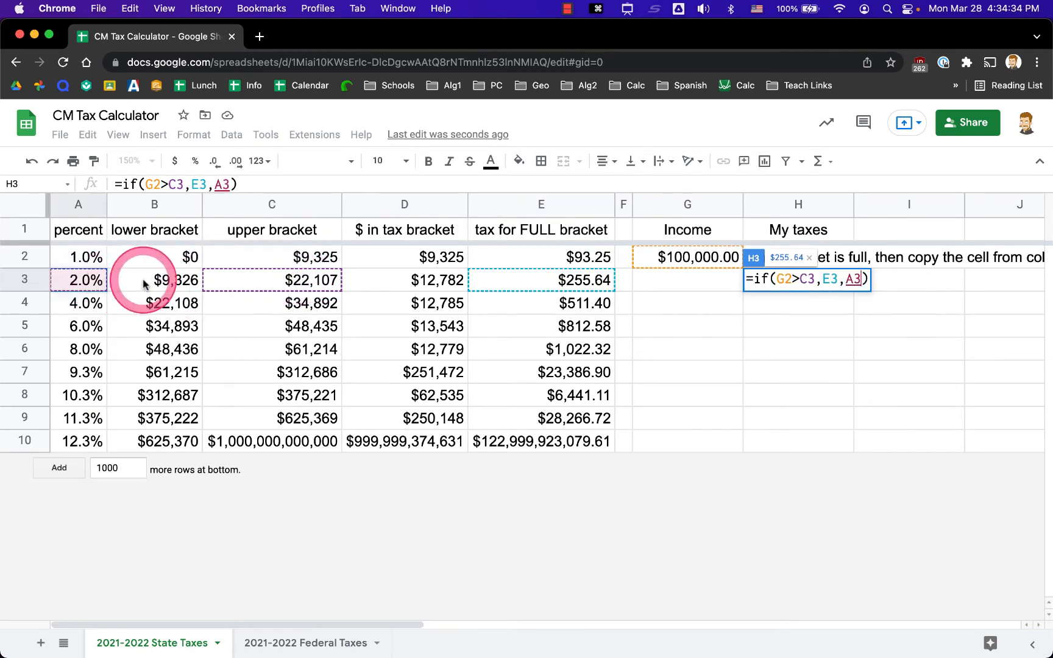
Multiply A3 by (G2-C2) in the value if false and complete the H3 formula.
text(*)
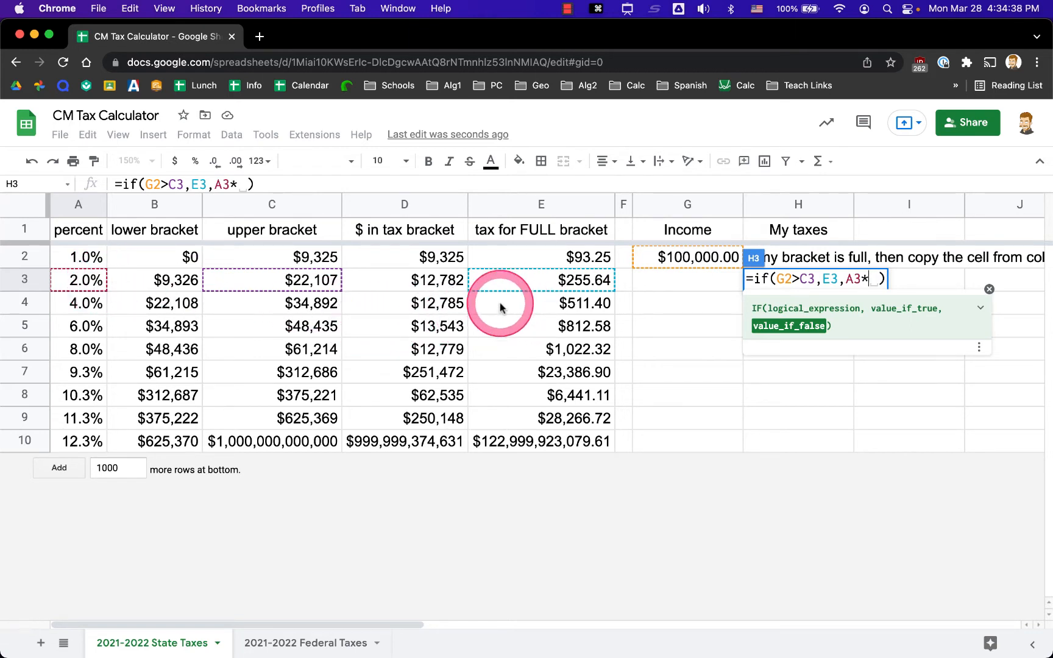
text(()
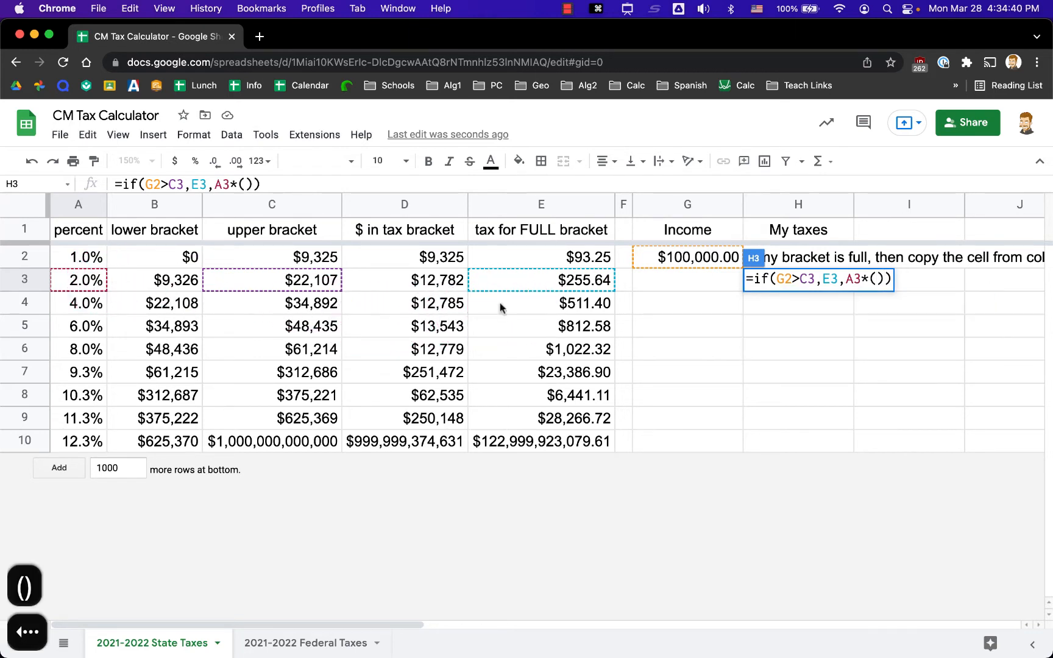
click(687, 259)
text(-)
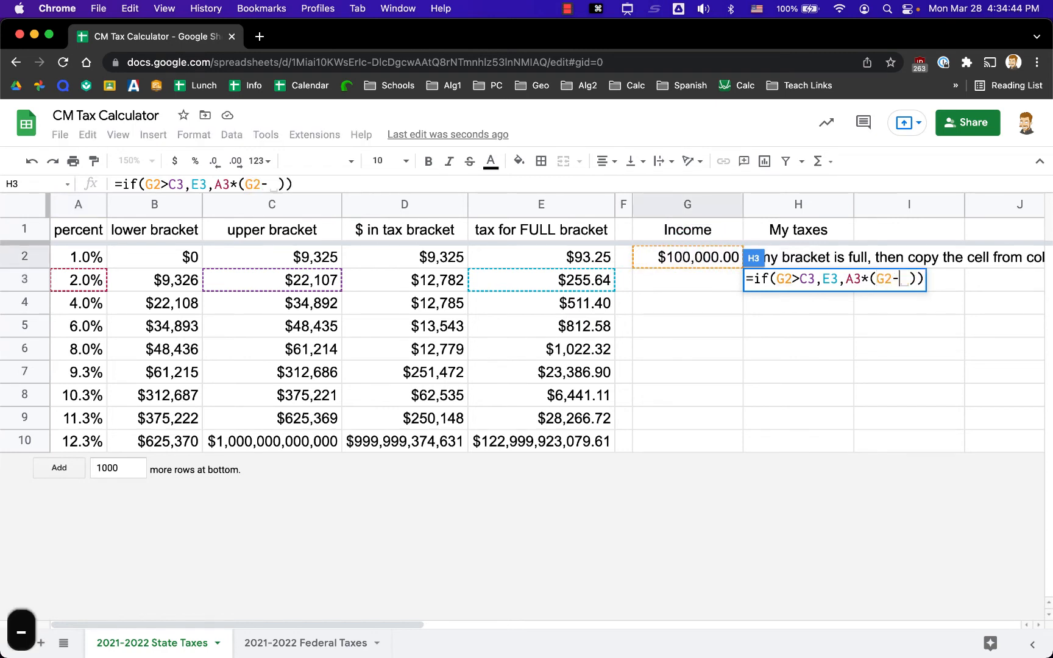
click(311, 261)
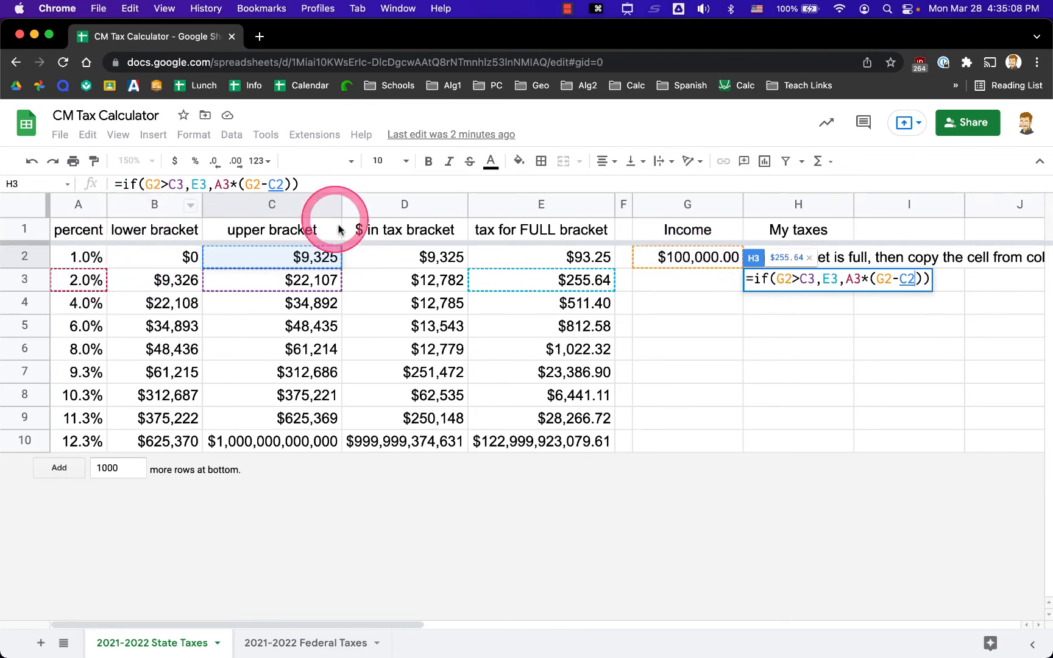
key(Return)
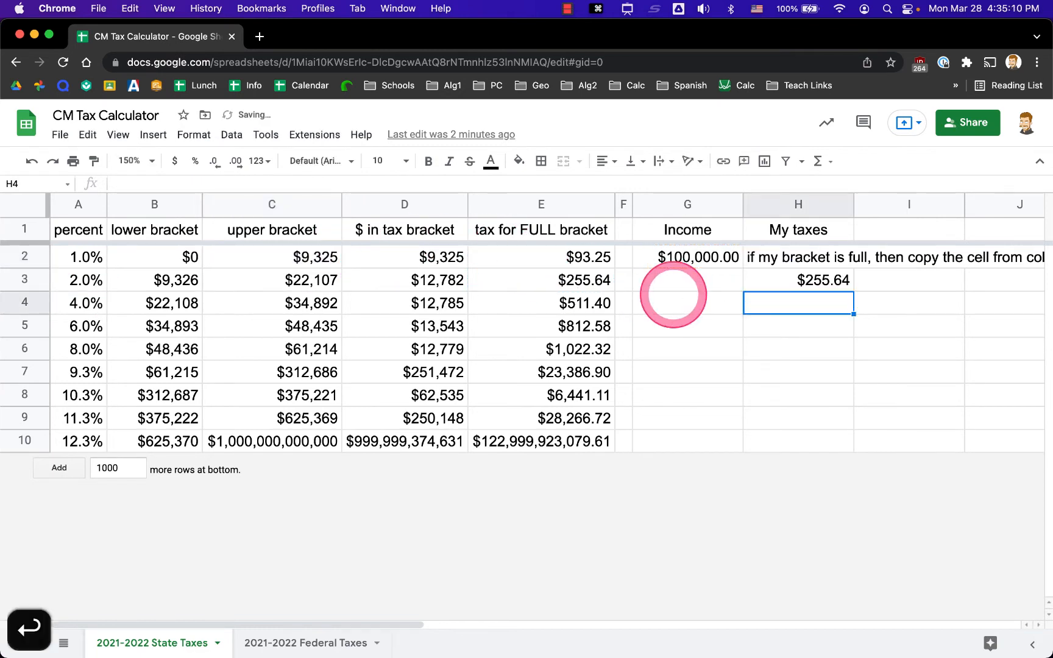
Copy the H3 formula up into H2, replacing the written note.
click(806, 282)
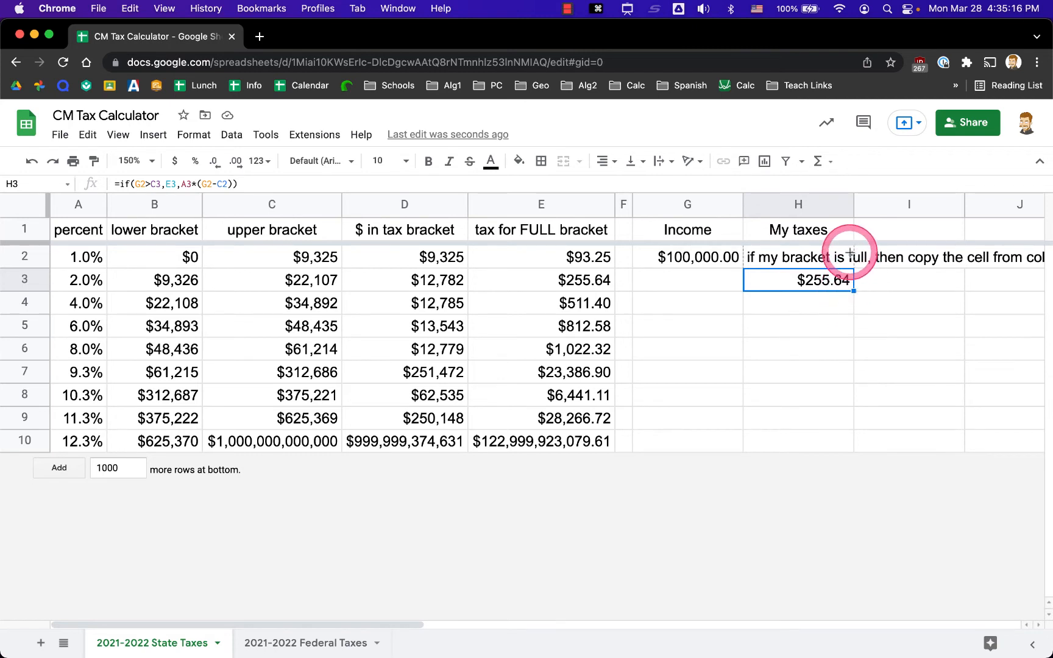
drag(849, 253, 847, 259)
click(821, 326)
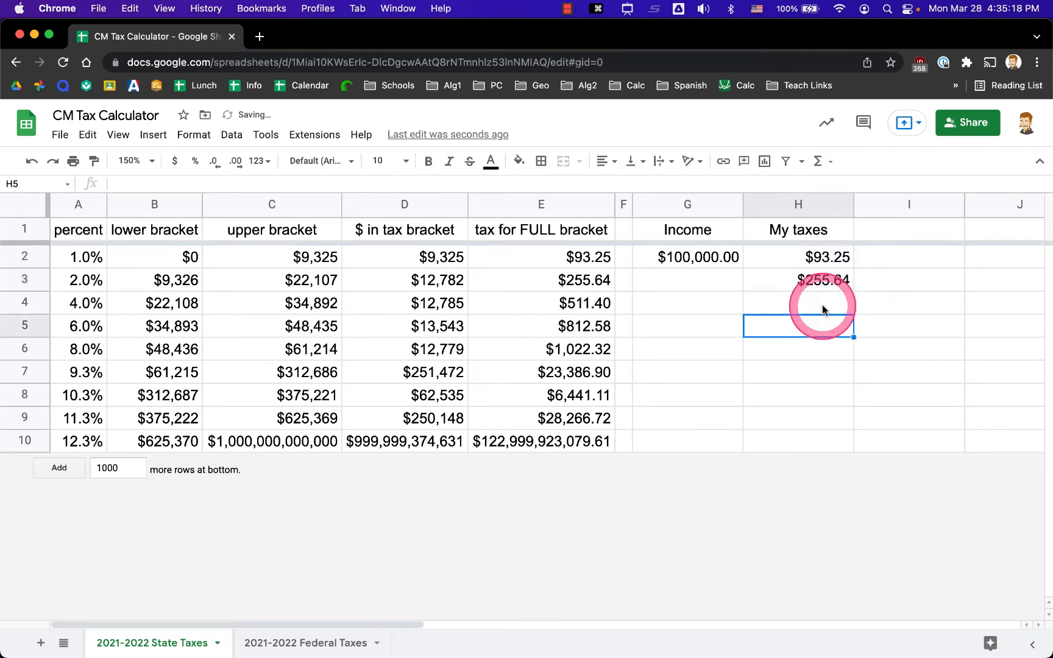
Test the tax formulas with an income of 5000 in G2, inspect H2's formula, and undo the income change.
click(702, 266)
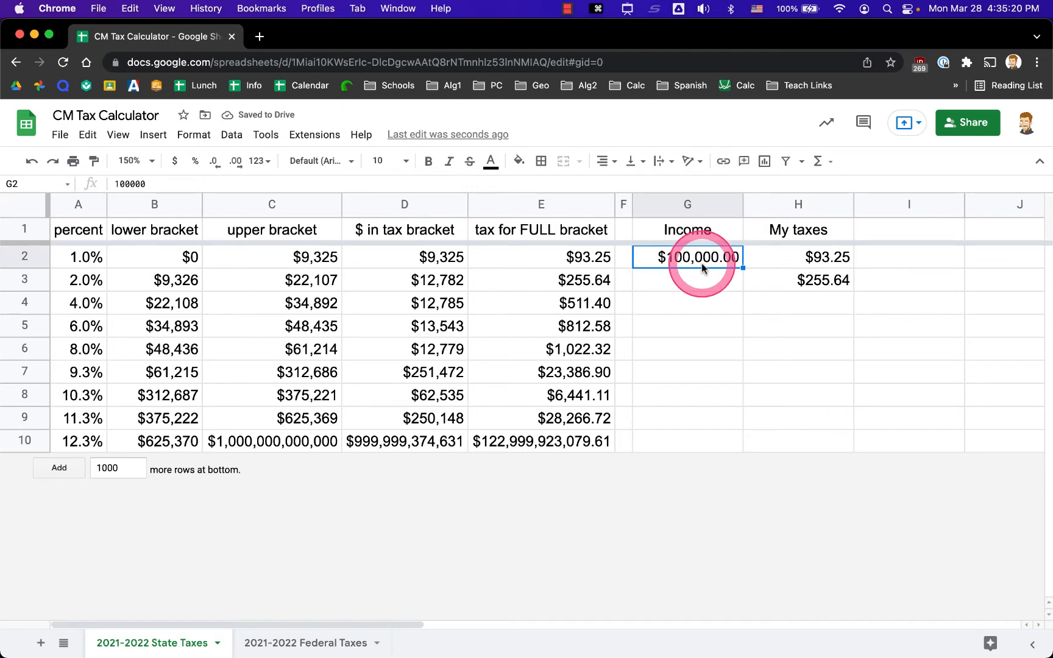
text(5000)
key(Return)
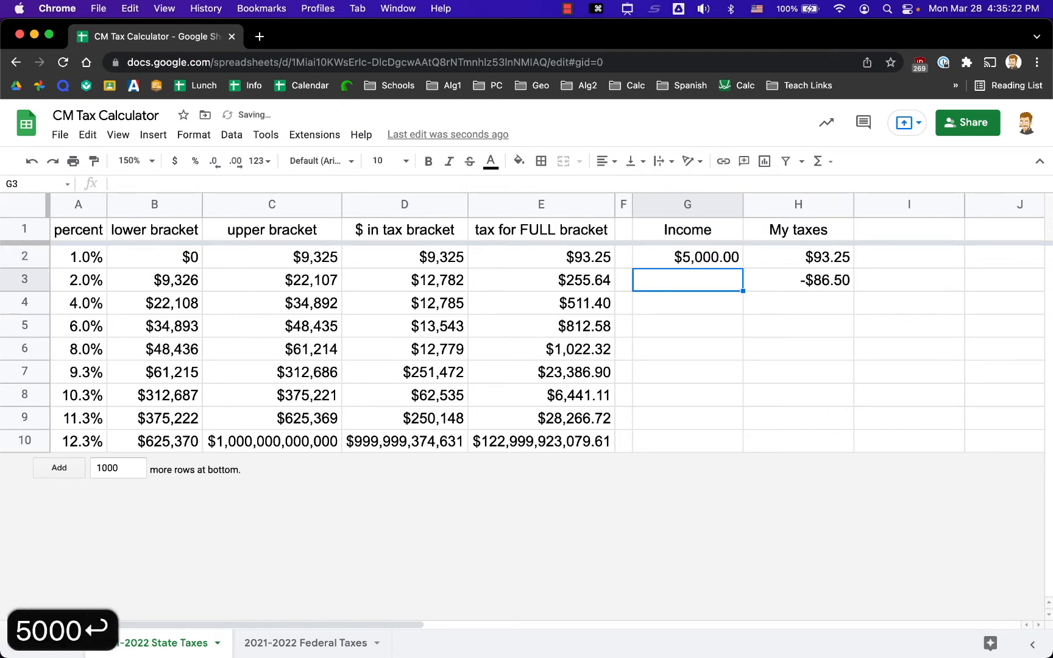
click(803, 259)
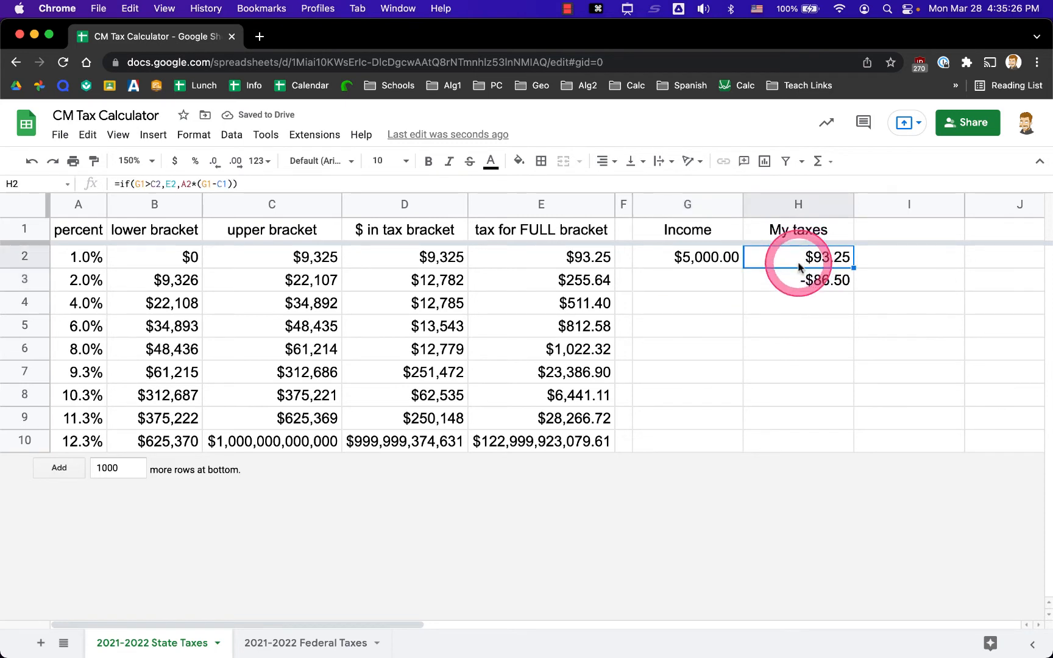
key(super+z)
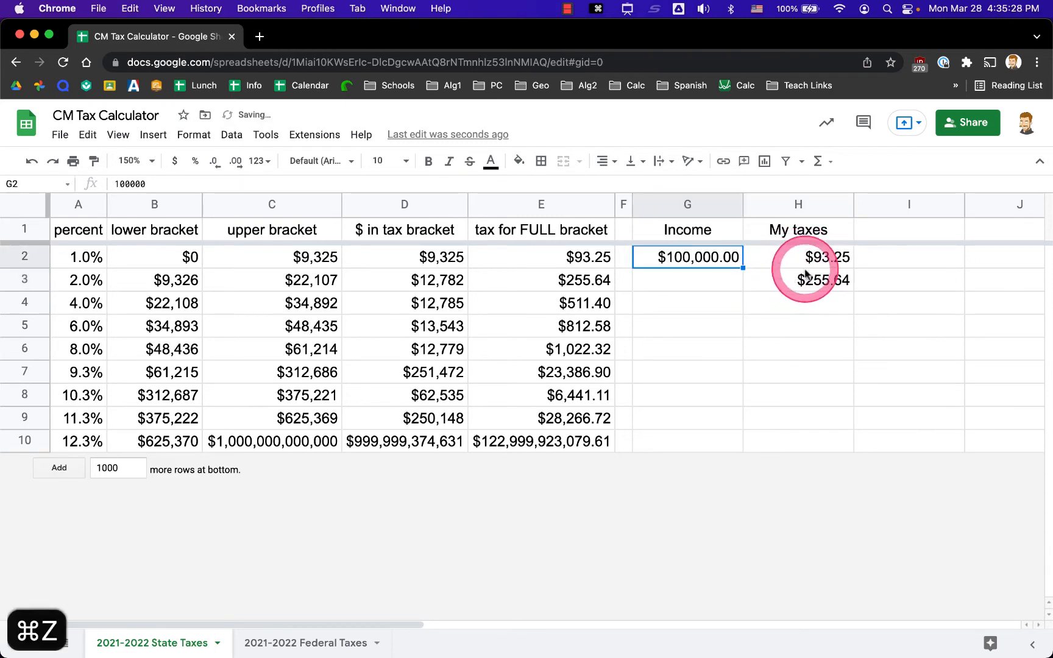
Examine which cells the copied IF formula in H2 refers to for the income and upper bracket.
click(803, 258)
click(241, 183)
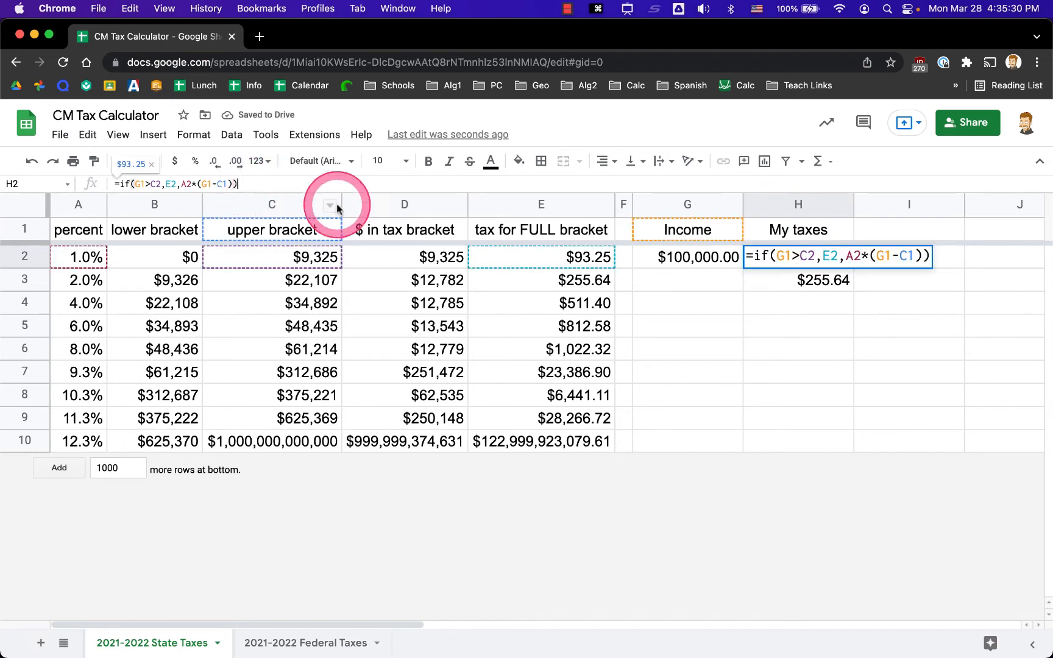
click(822, 256)
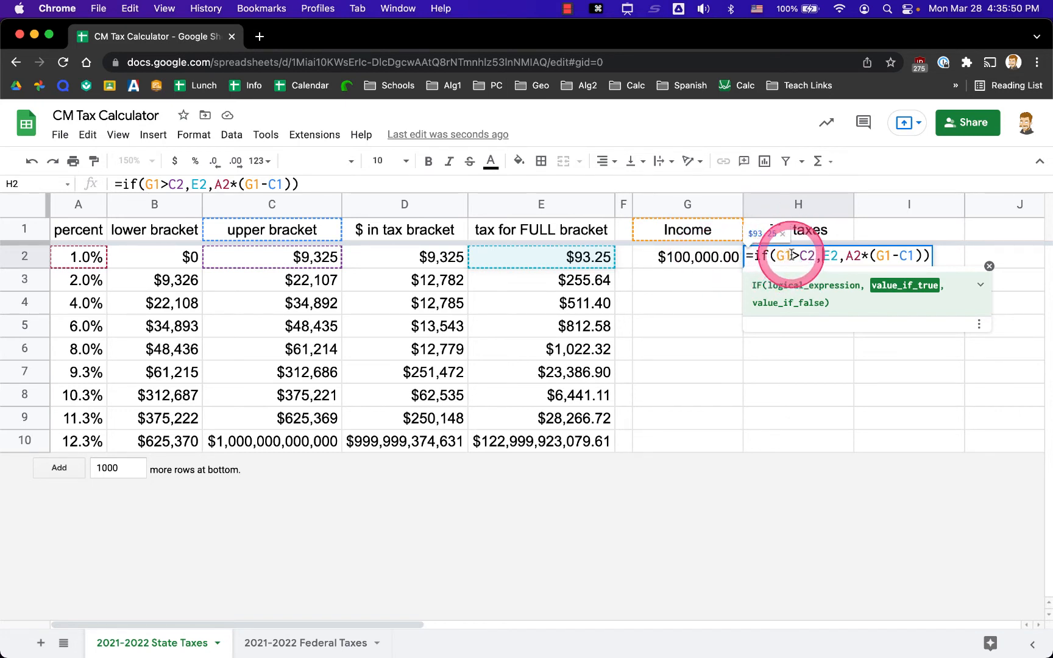
click(989, 266)
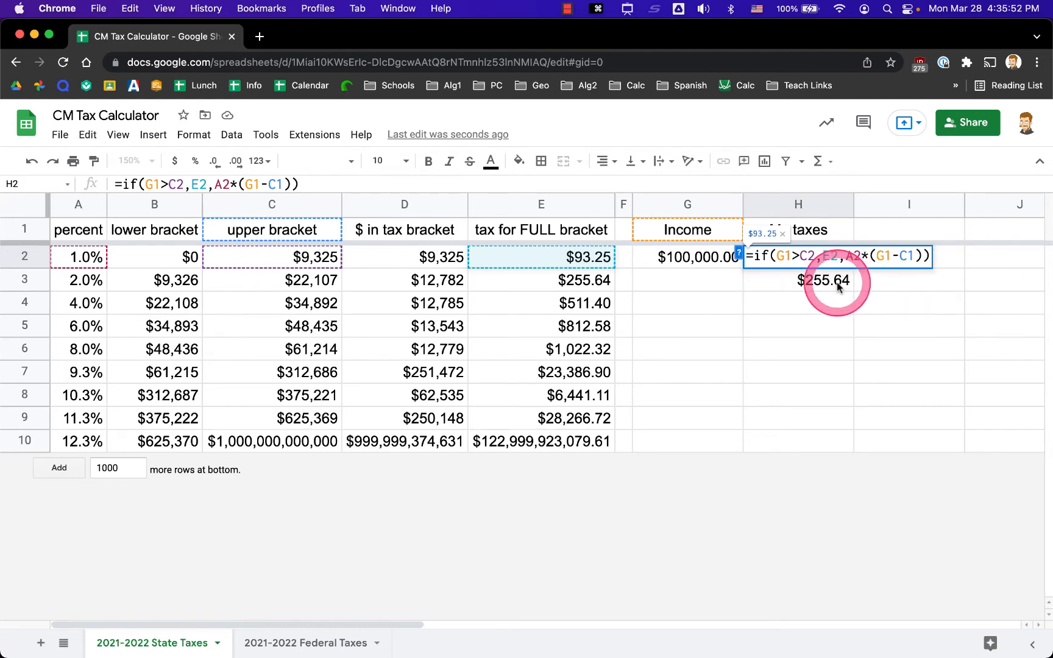
key(Return)
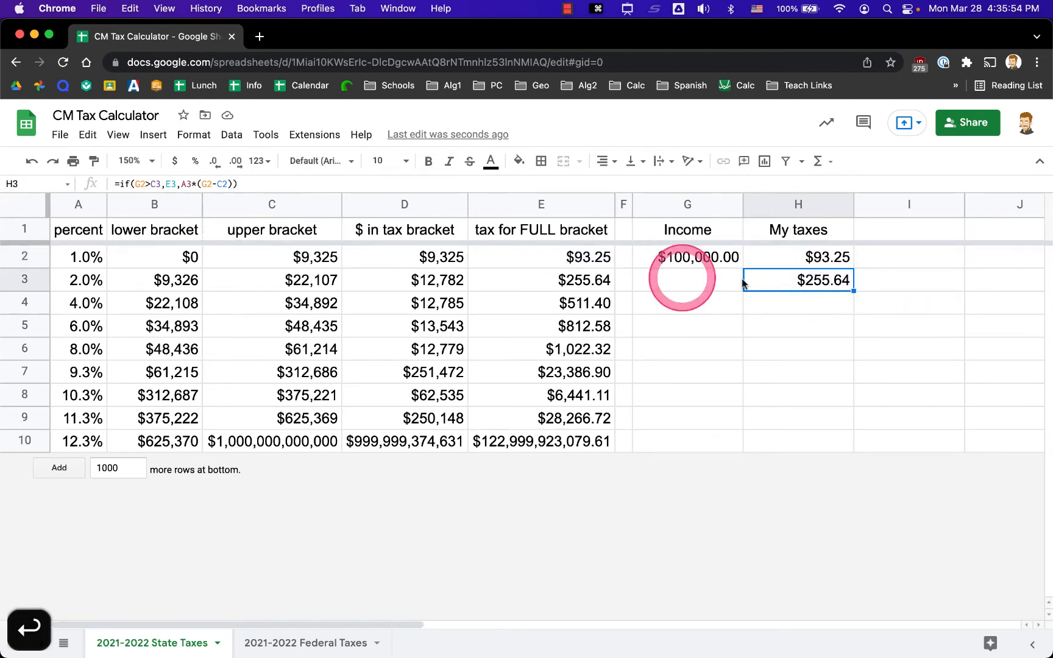
Lock the row of both income references in H3's IF formula as G$2, and copy the formula up into H2.
click(221, 188)
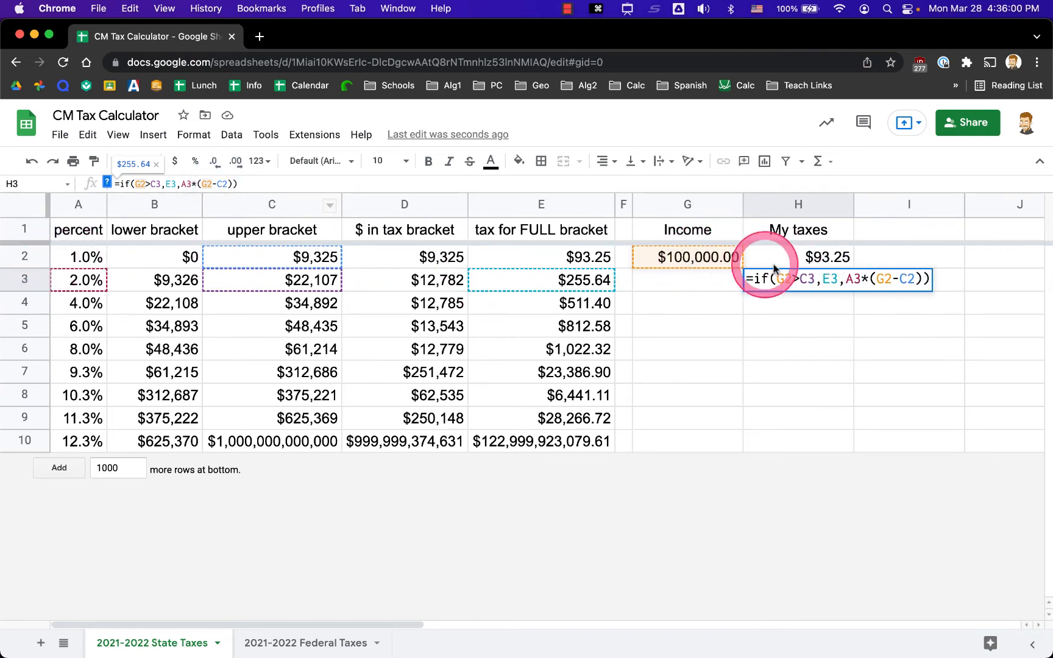
click(147, 193)
text($)
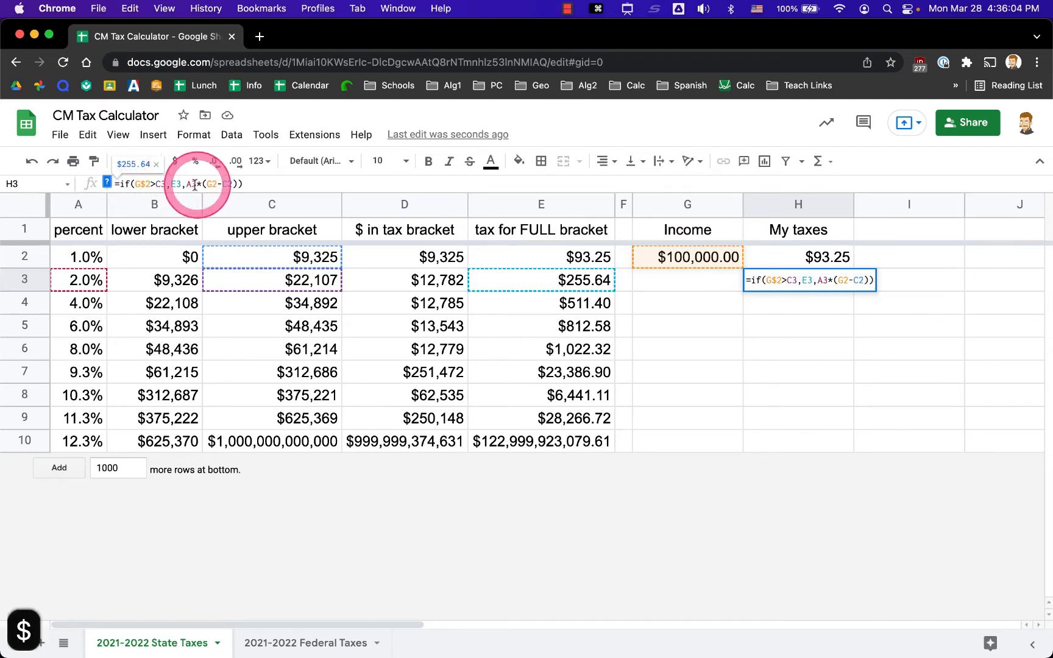
key(Return)
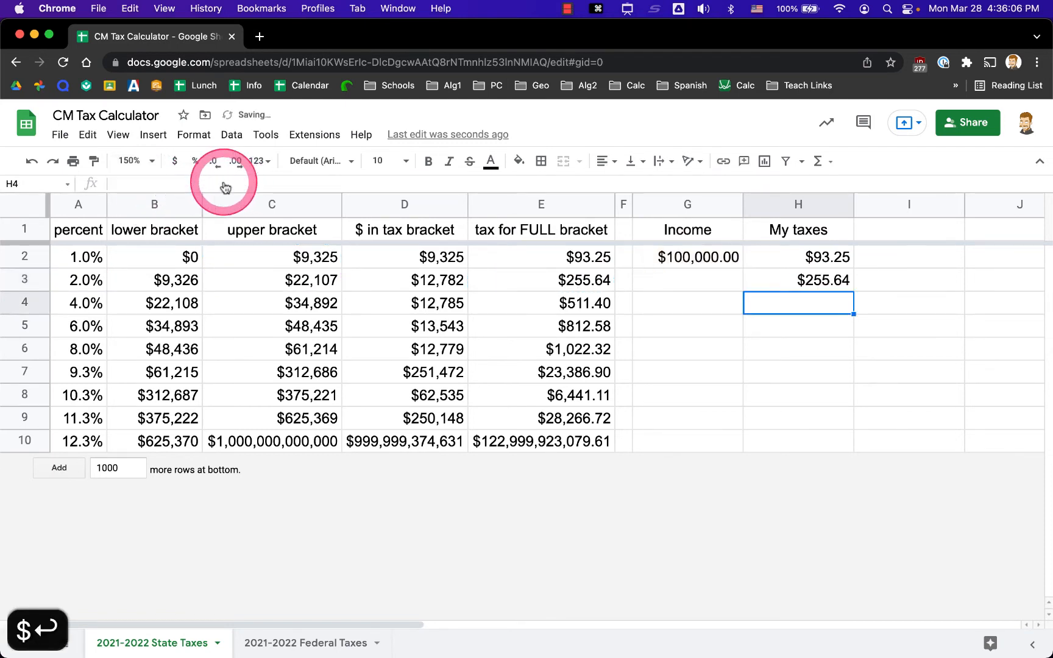
click(850, 285)
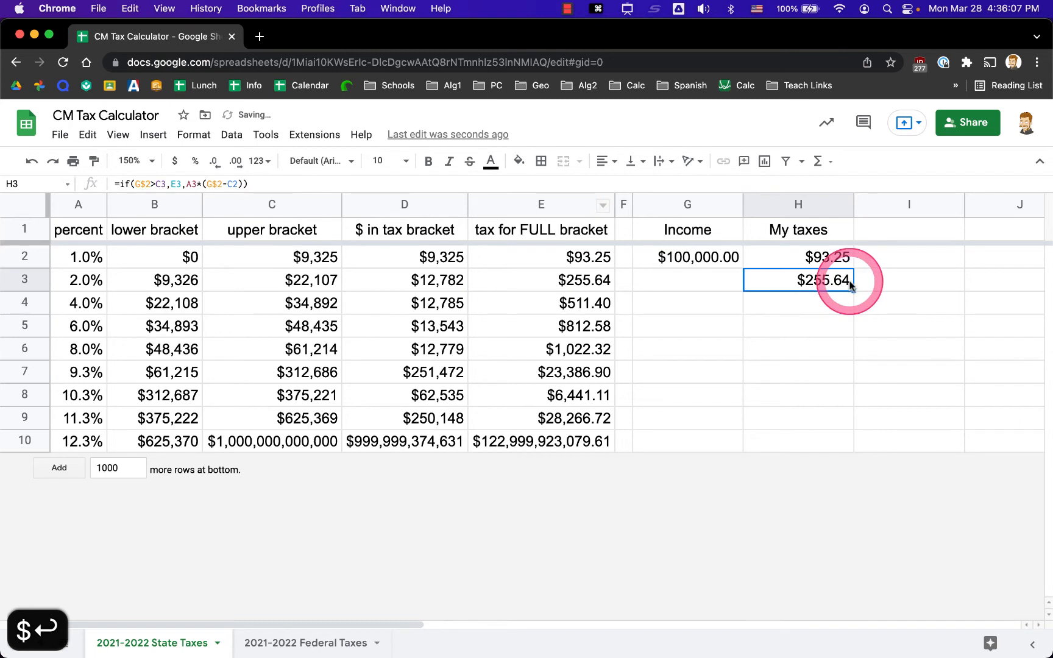
click(835, 255)
key(Return)
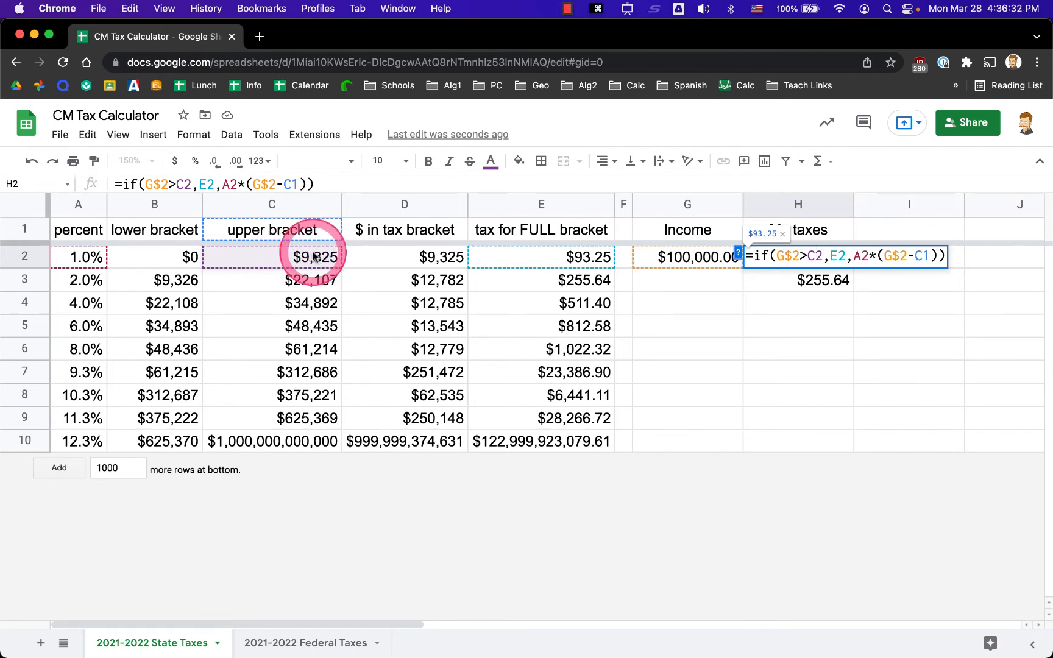
key(Return)
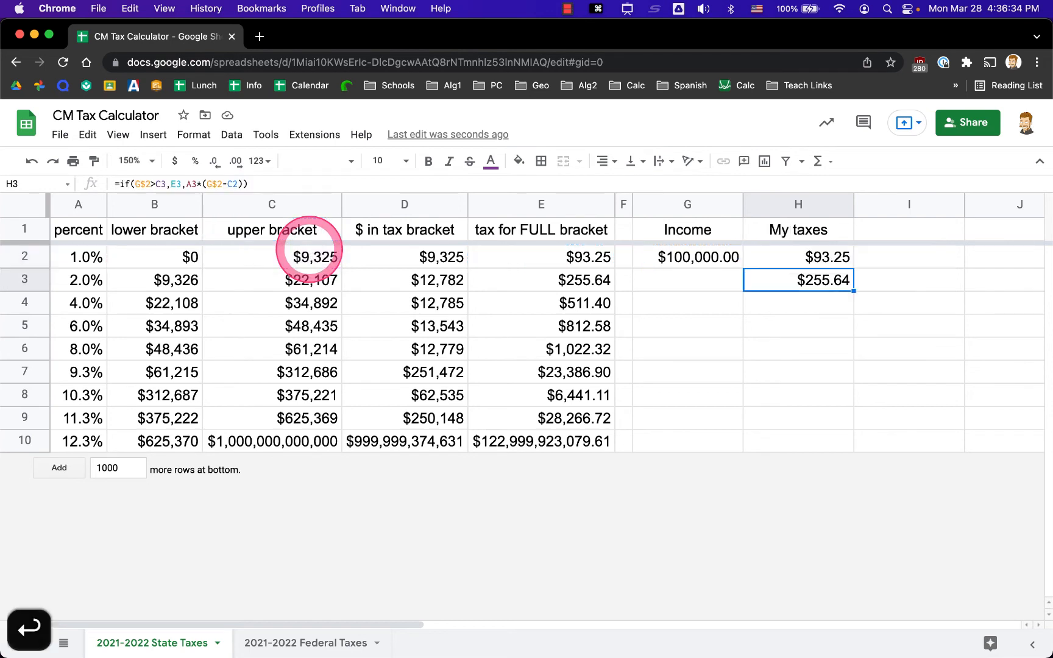
Compare the upper bracket values in C2 and C3 with the lower bracket values of the following rows, B3 and B4.
click(293, 259)
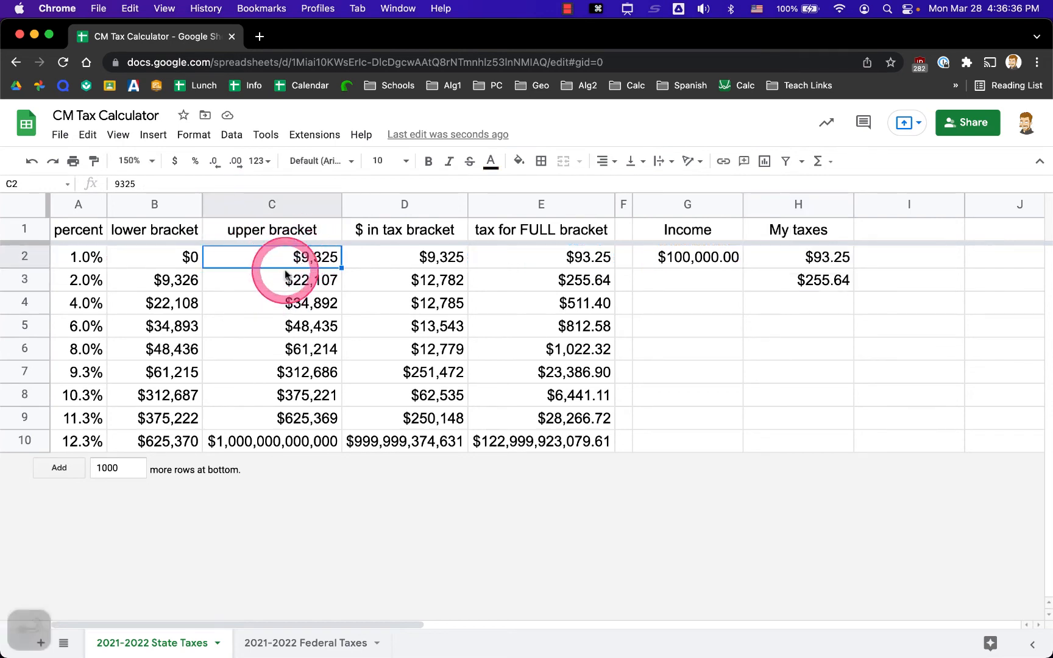
click(179, 287)
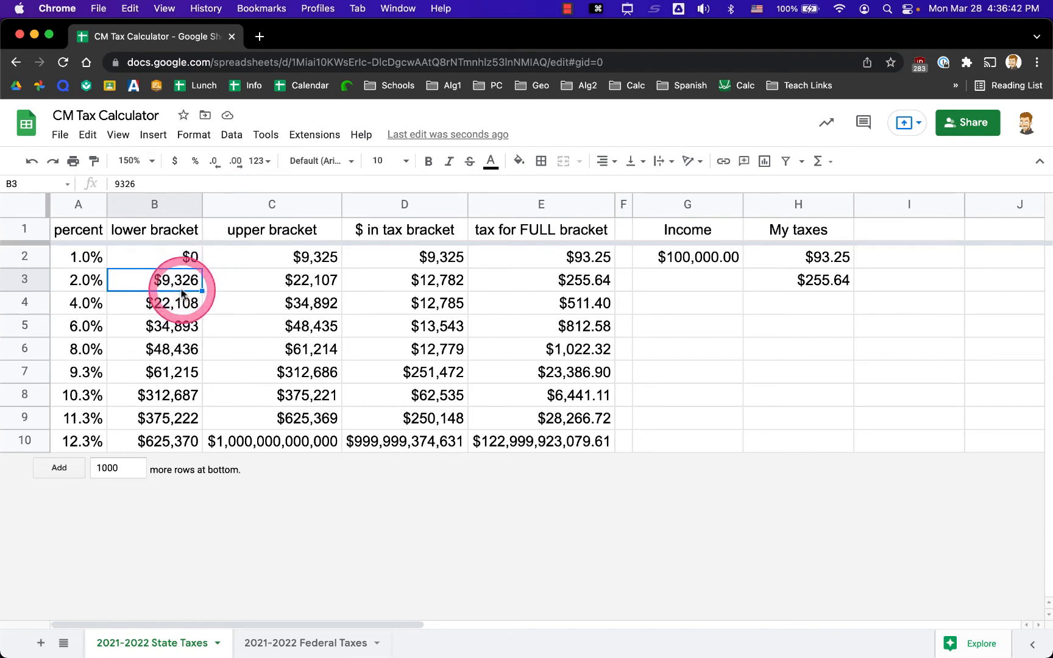
click(279, 264)
click(177, 308)
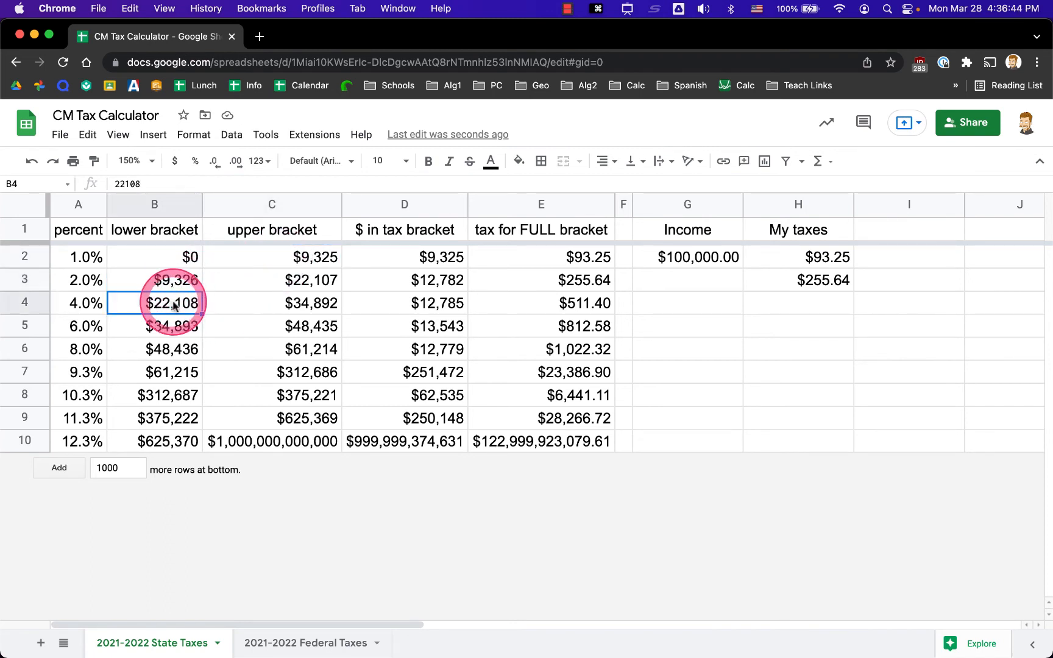
click(270, 279)
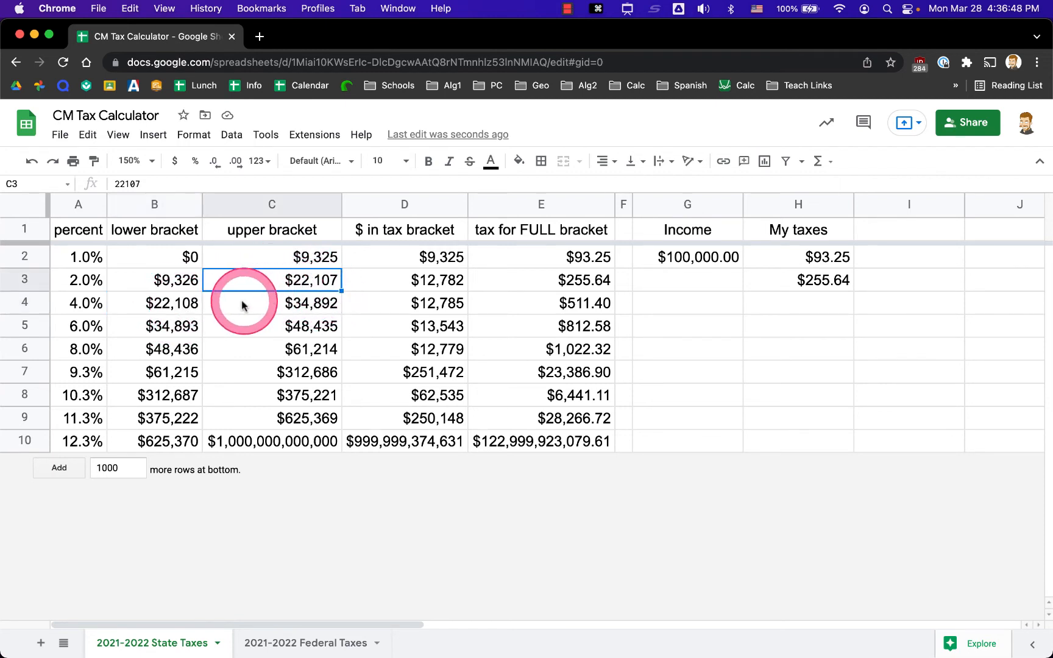
click(298, 259)
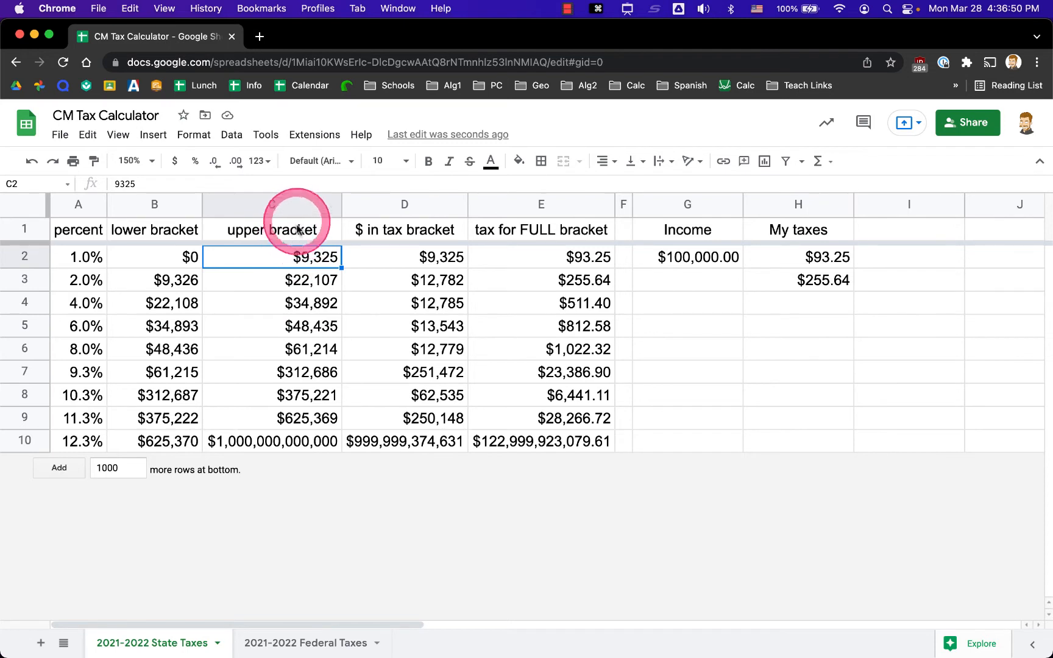
click(186, 289)
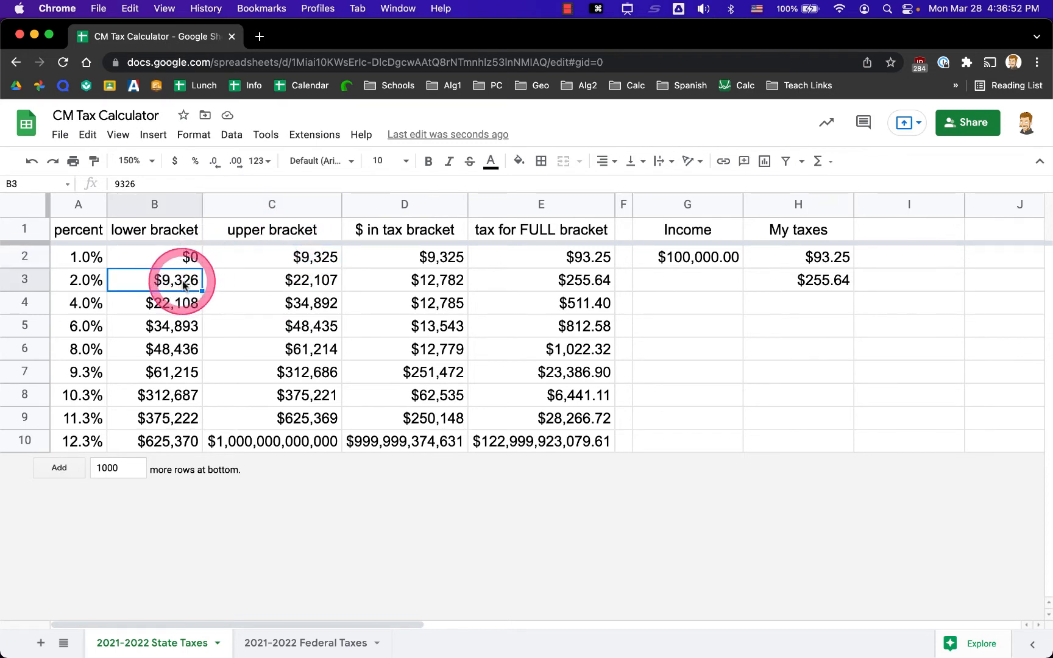
Replace C2 with (B3-1) in the value if false of H3's IF formula.
click(810, 286)
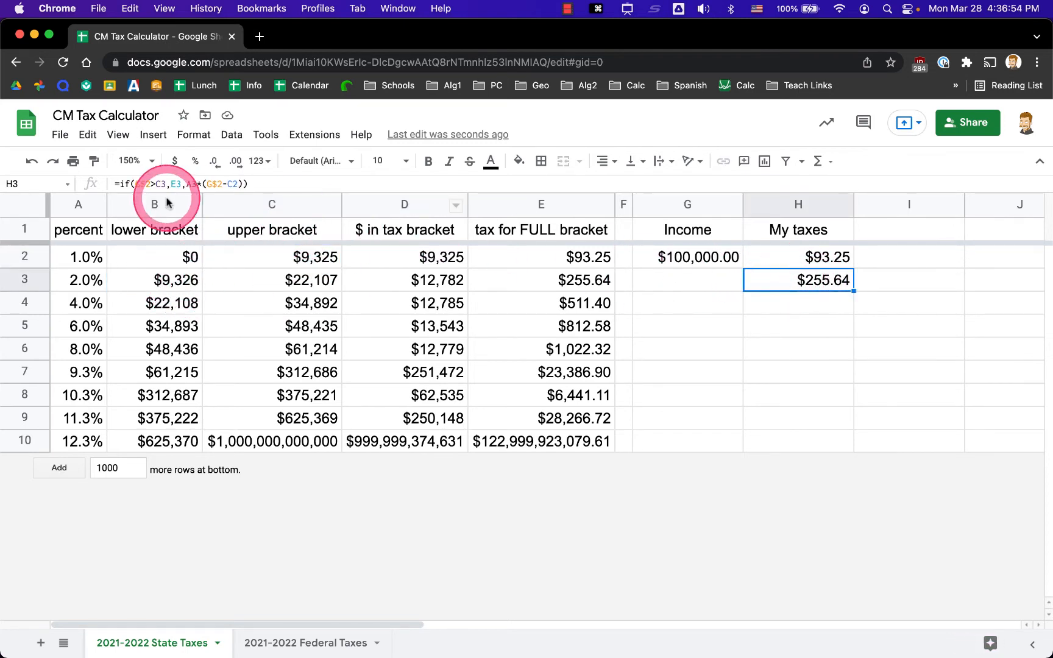
click(160, 183)
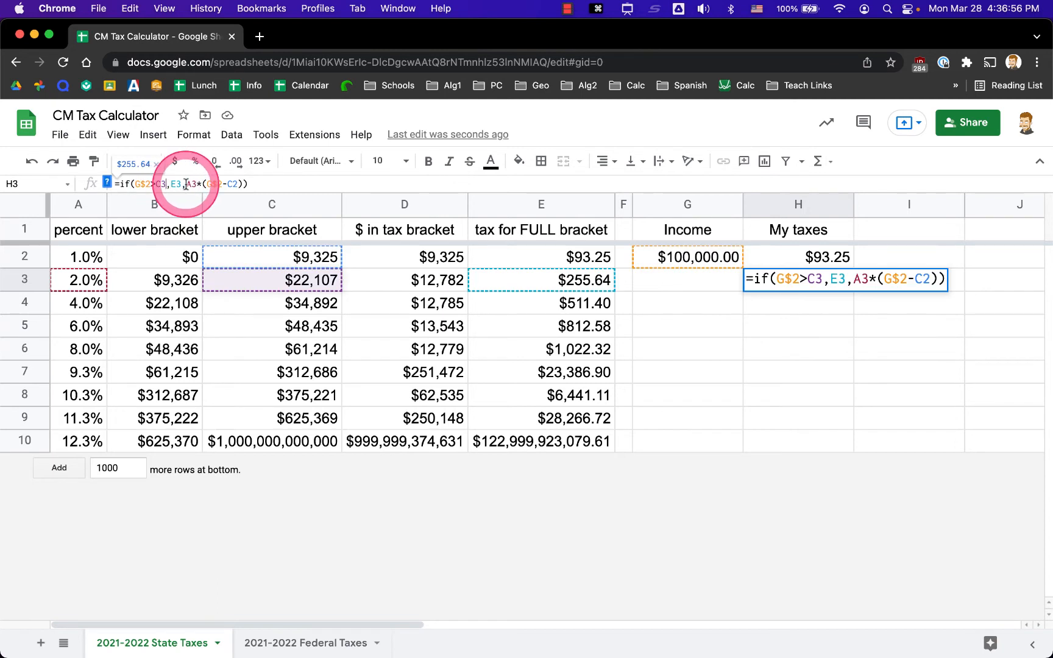
click(237, 184)
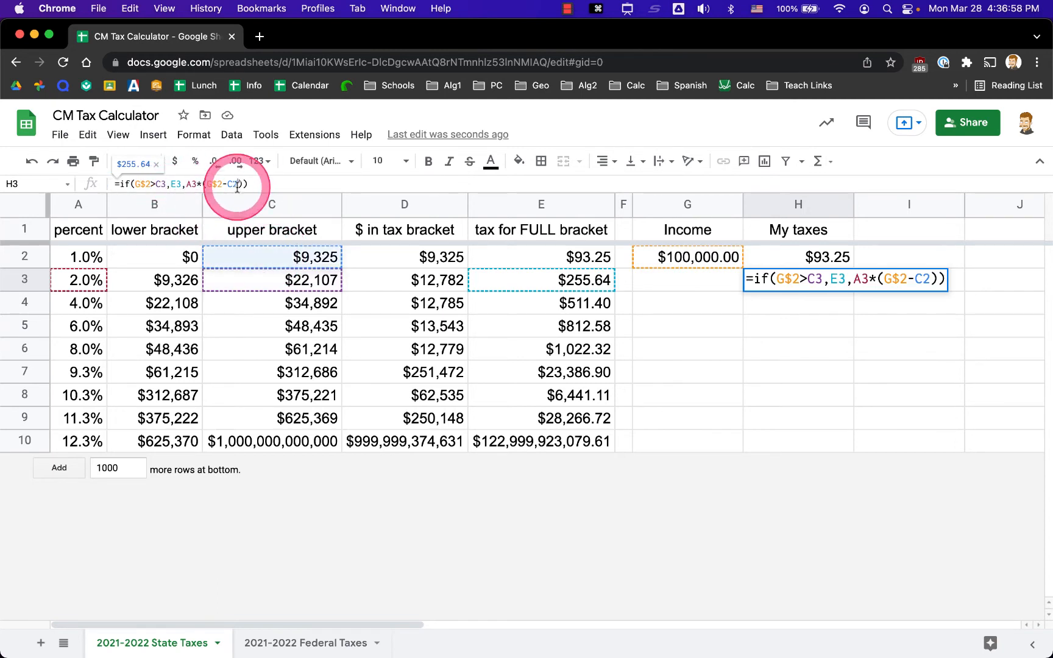
key(BackSpace)
key(BackSpace)
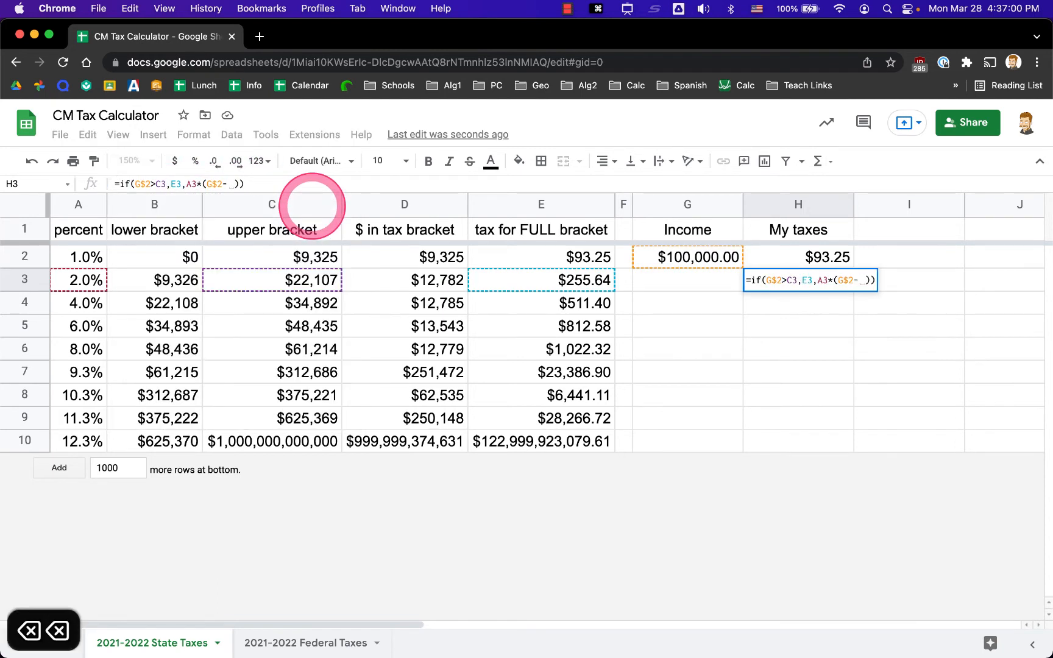
text(())
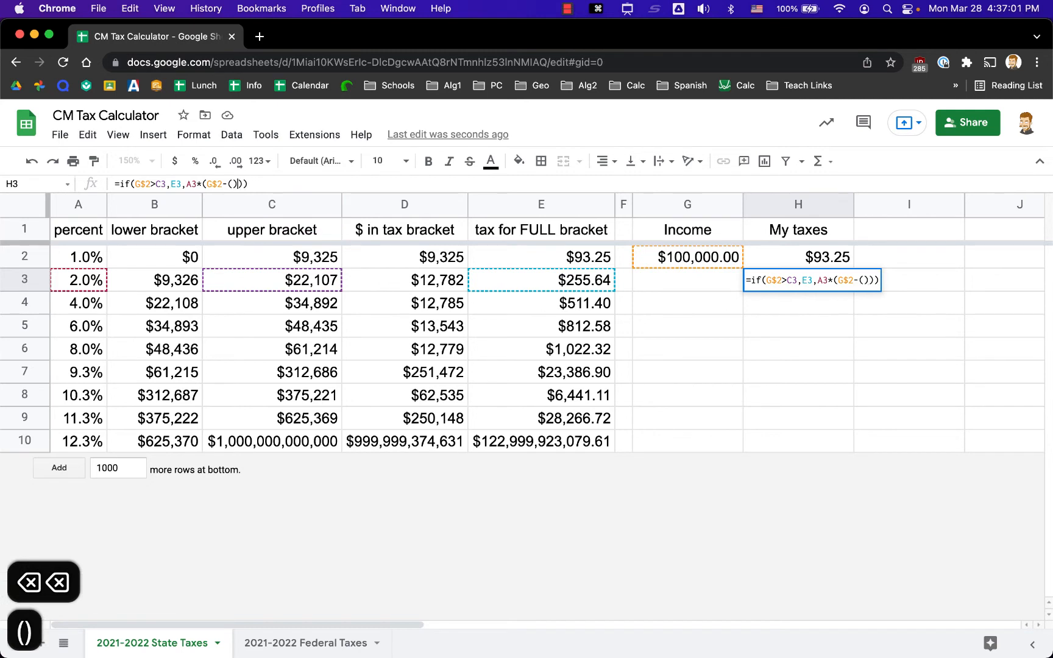
click(157, 282)
text(-)
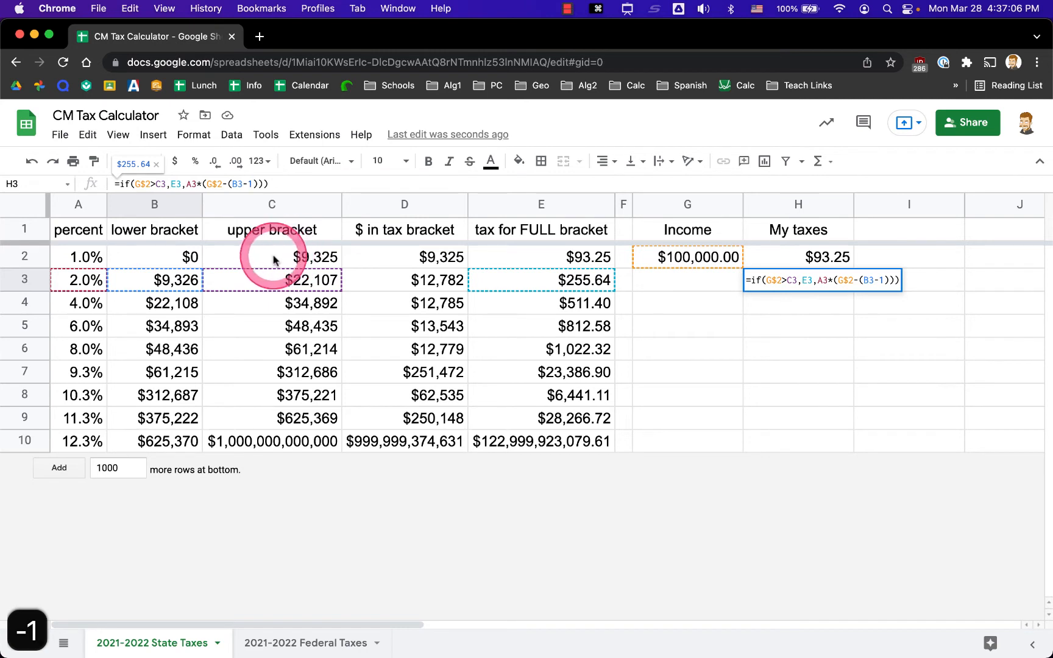
text(1)
key(Return)
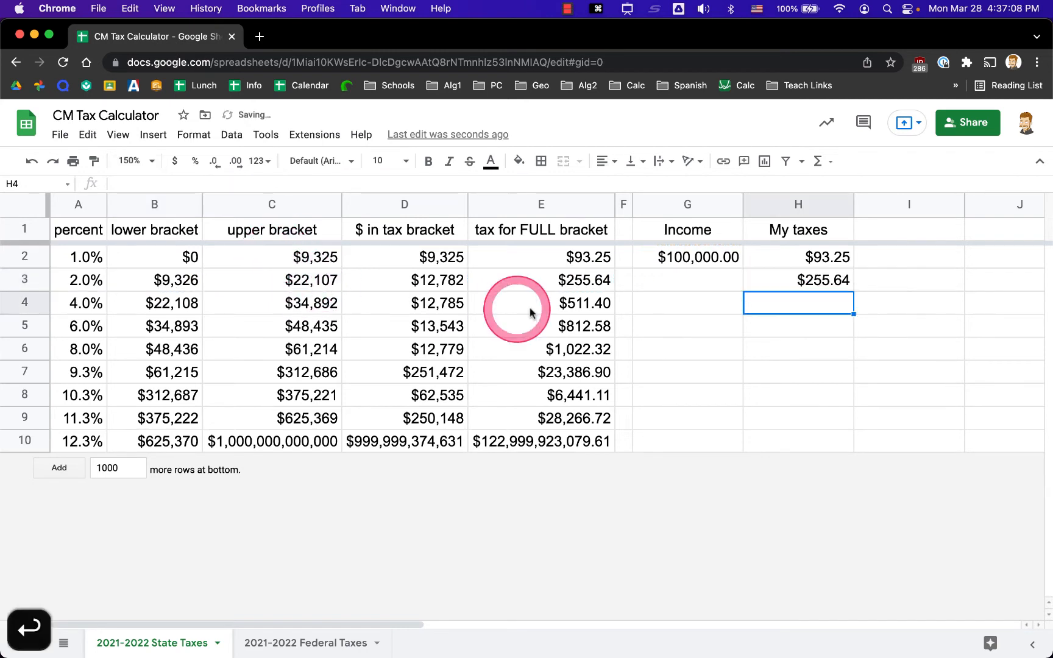
Copy H3's revised formula up into H2 and check the cells it refers to.
click(810, 279)
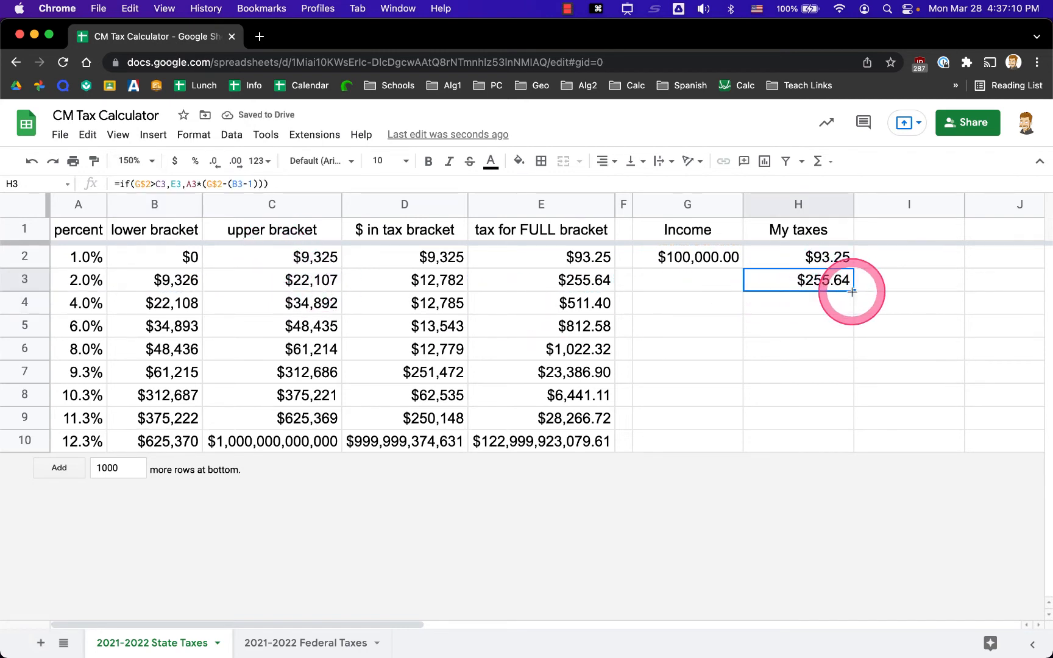
drag(853, 292, 834, 258)
click(821, 309)
click(825, 277)
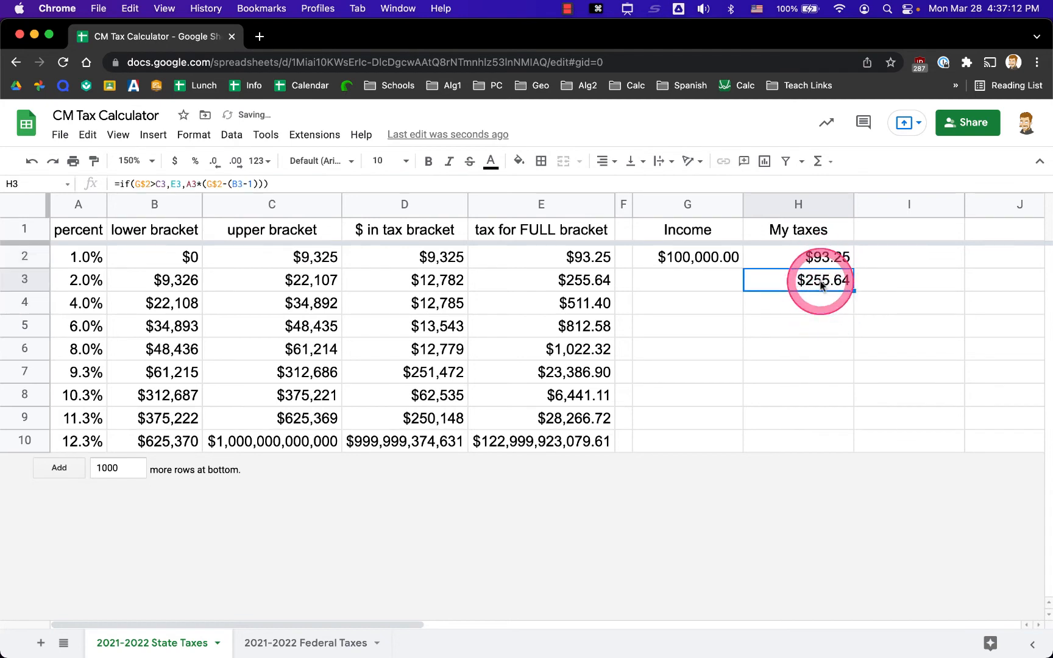
click(822, 256)
click(406, 187)
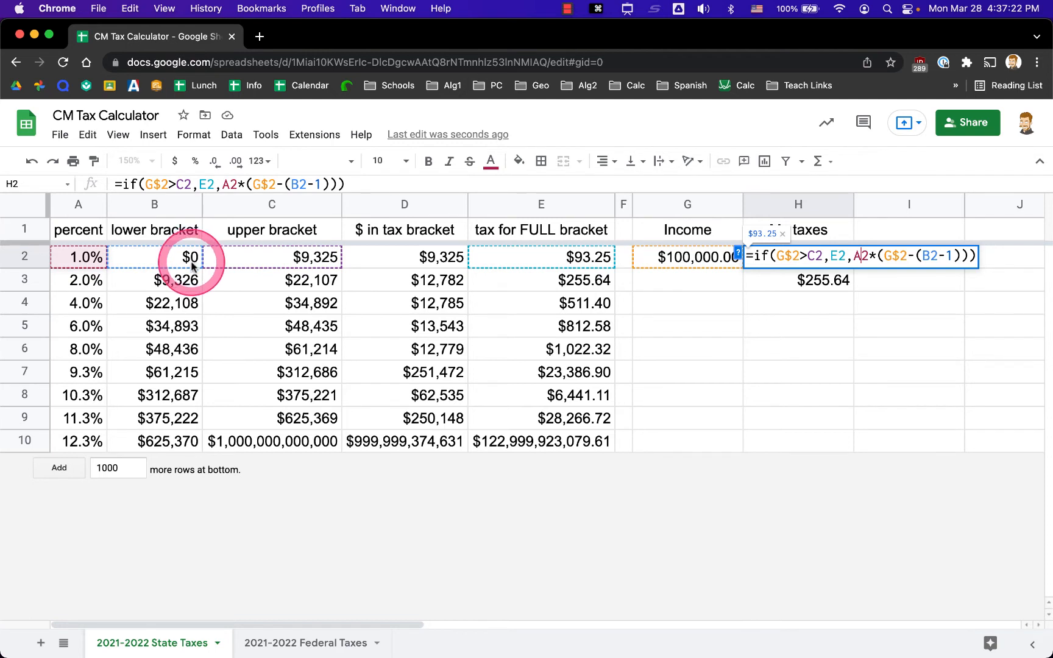
key(Return)
Test the tax formulas in H2 and H3 by setting the income in G2 to 1 and to 0.
click(693, 259)
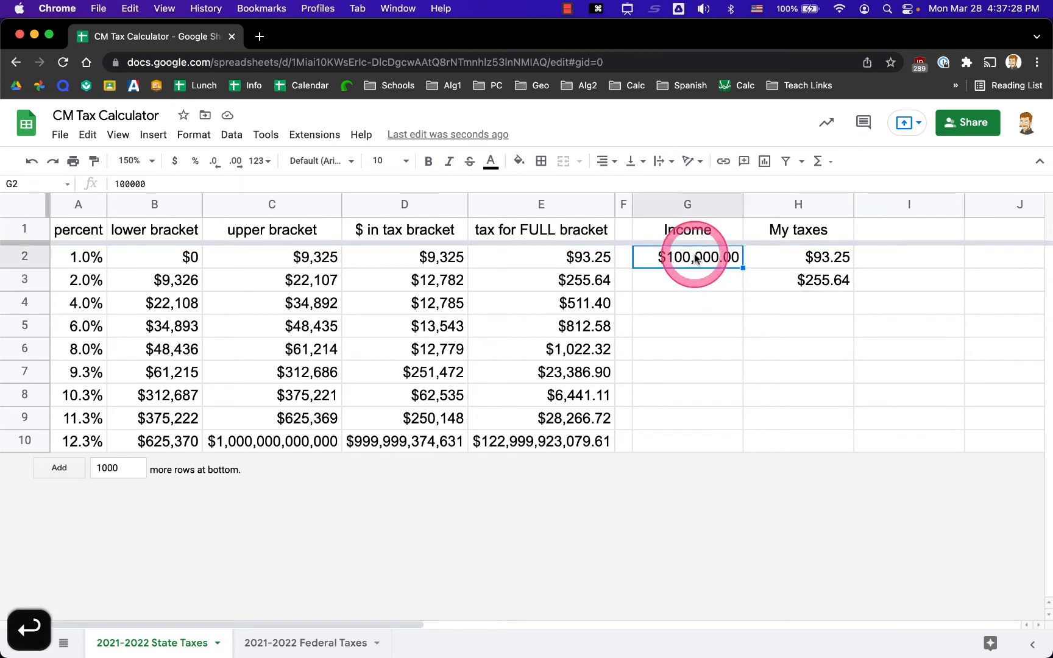
text(1)
key(Return)
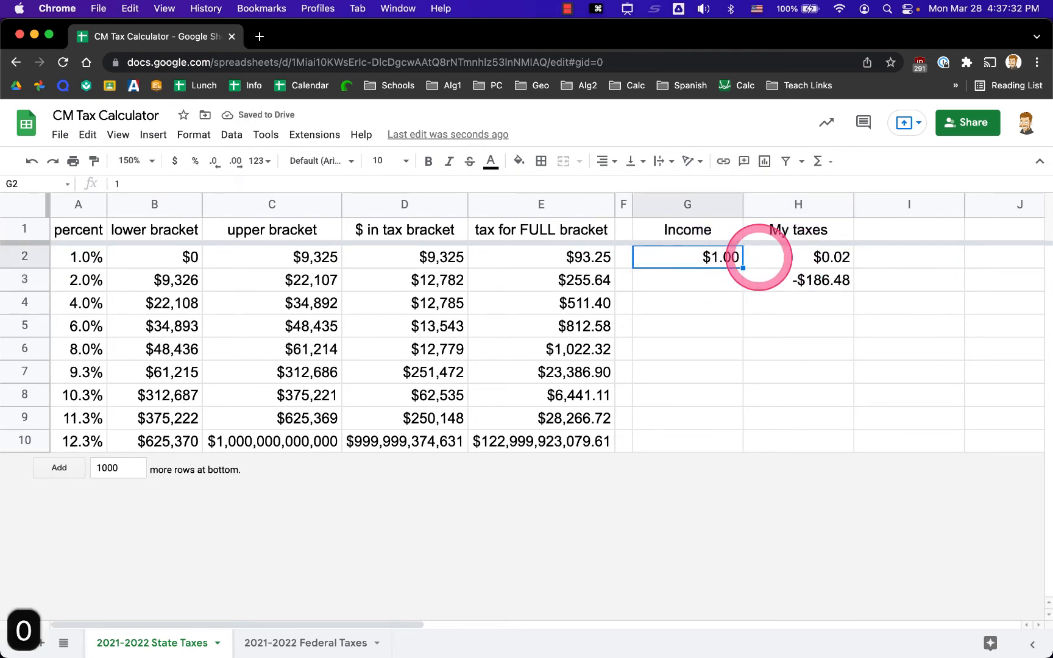
text(0)
key(Return)
key(Right)
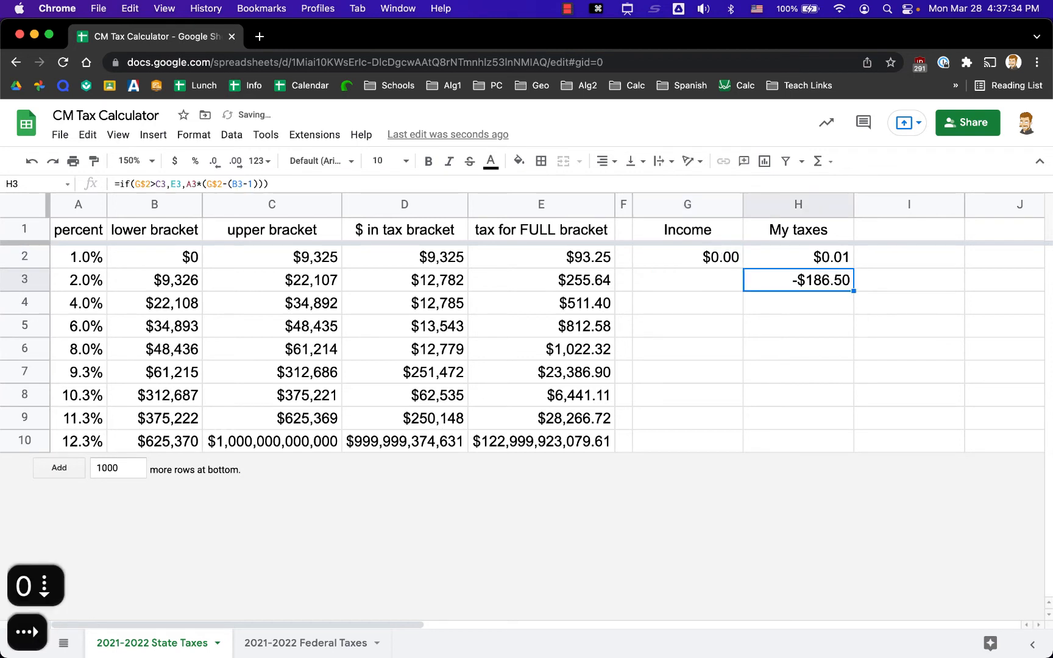
click(798, 255)
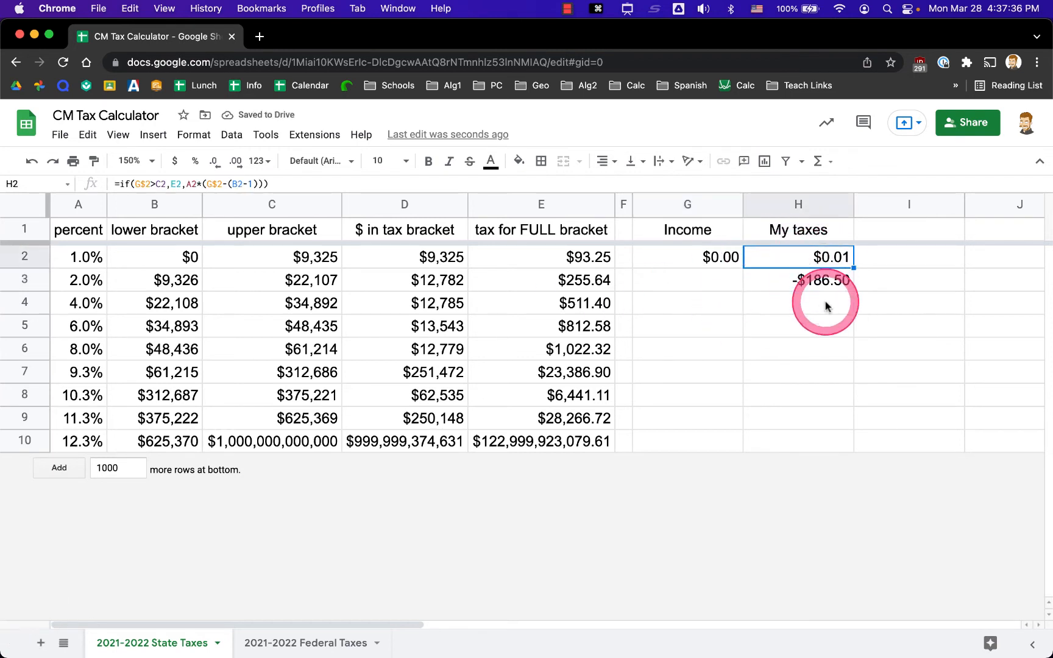
click(699, 258)
click(797, 279)
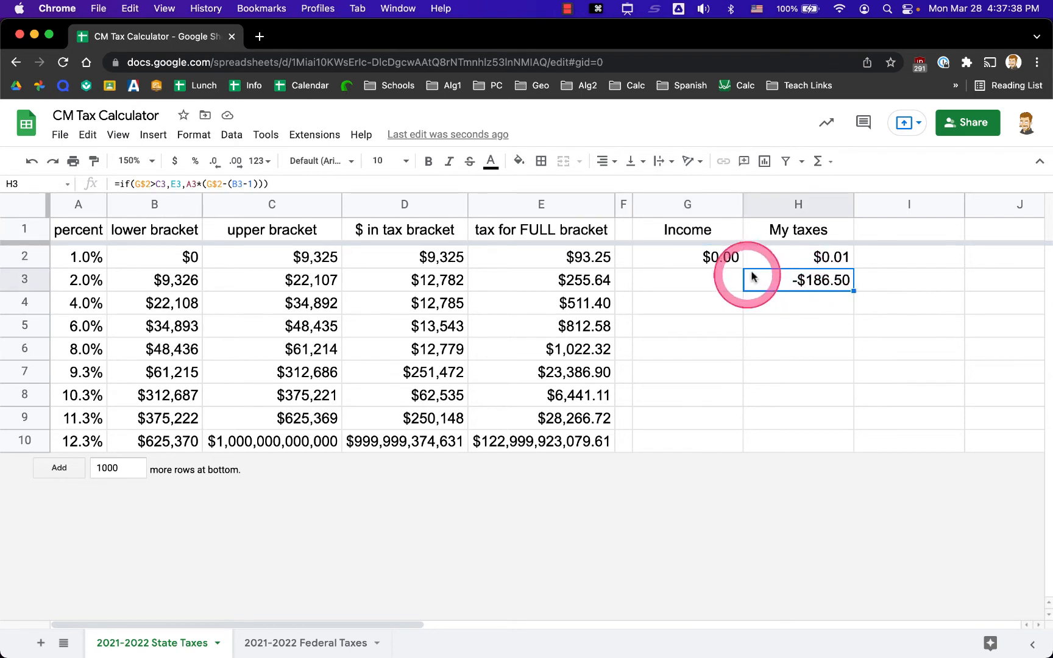
Fill H3's tax formula down through H10 and set the income in G2 to 40000.
drag(854, 289, 858, 441)
click(902, 342)
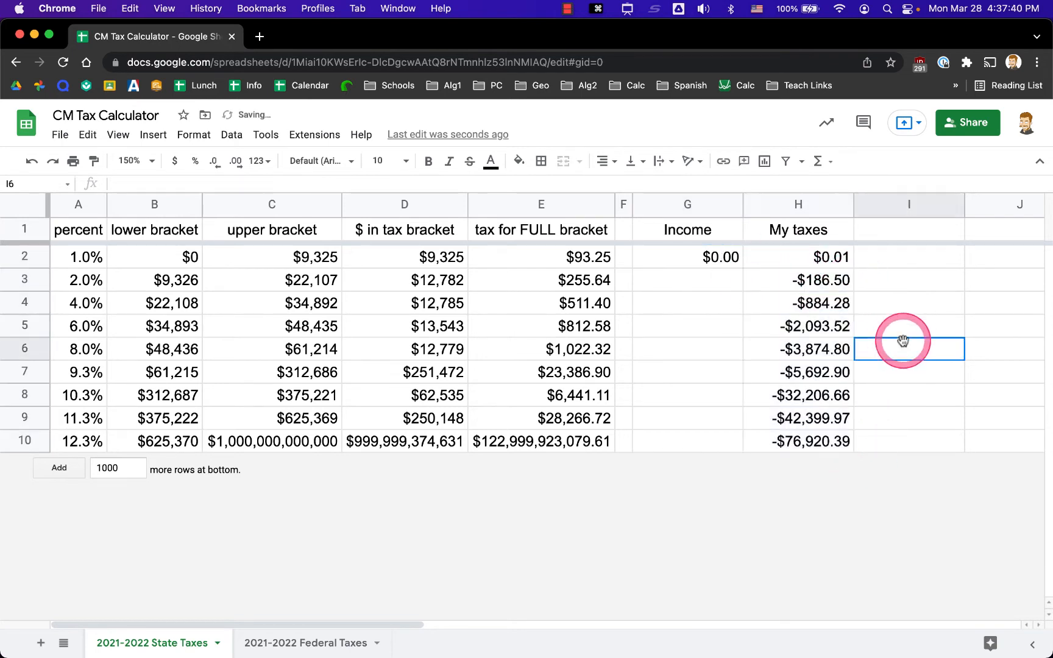
click(705, 262)
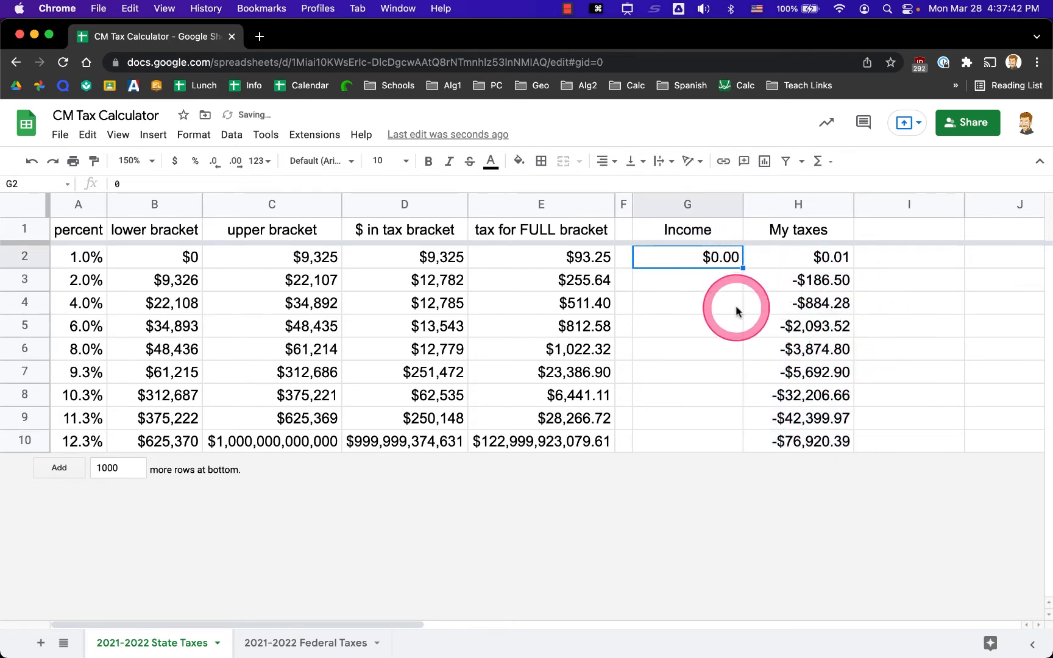
text(40000)
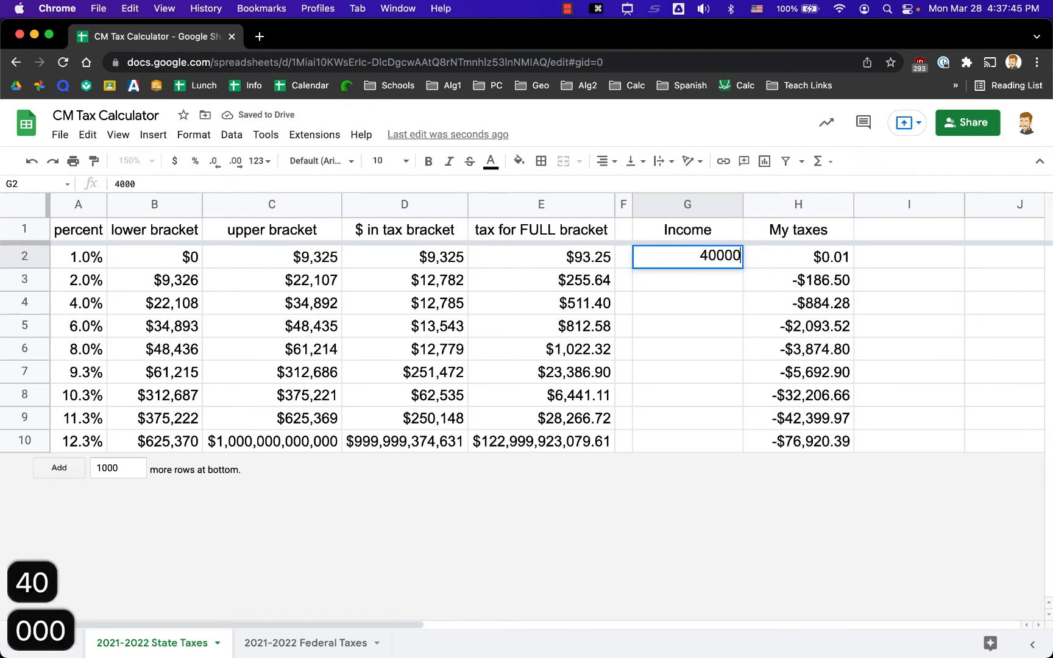
key(Return)
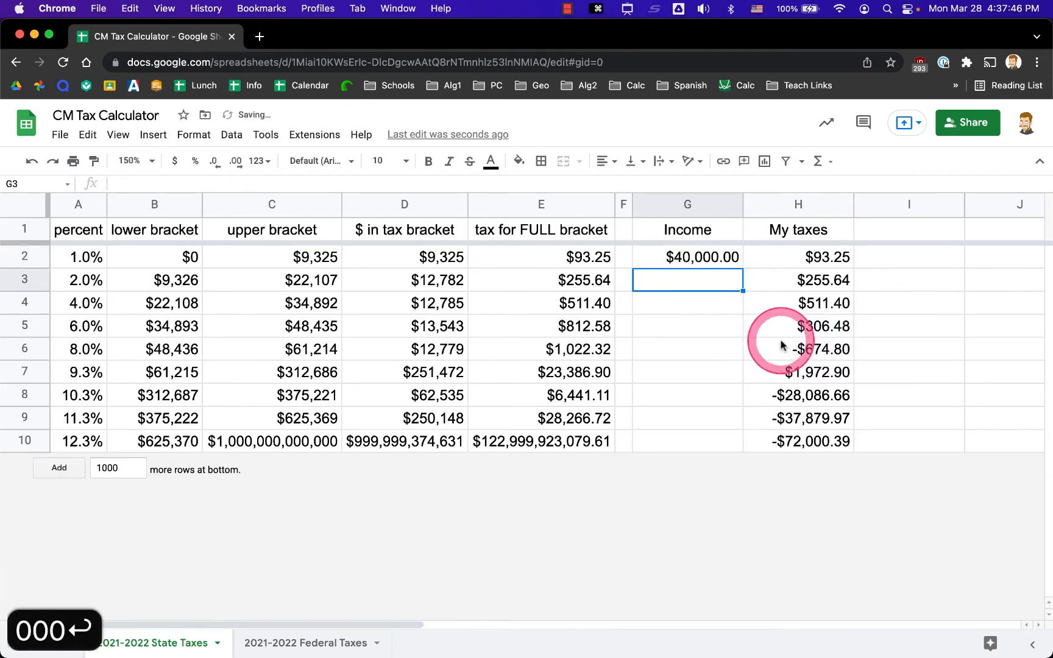
Compare the income in G2 with the bracket limits in B5:C5 and the next row's lower bracket in B6.
click(296, 329)
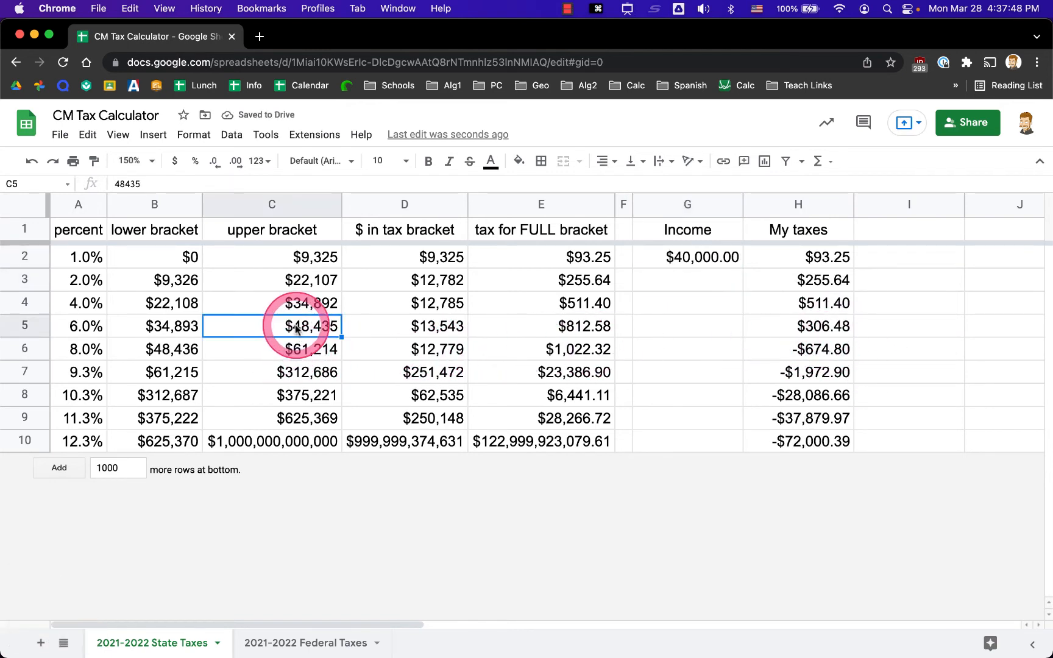
drag(176, 323, 211, 329)
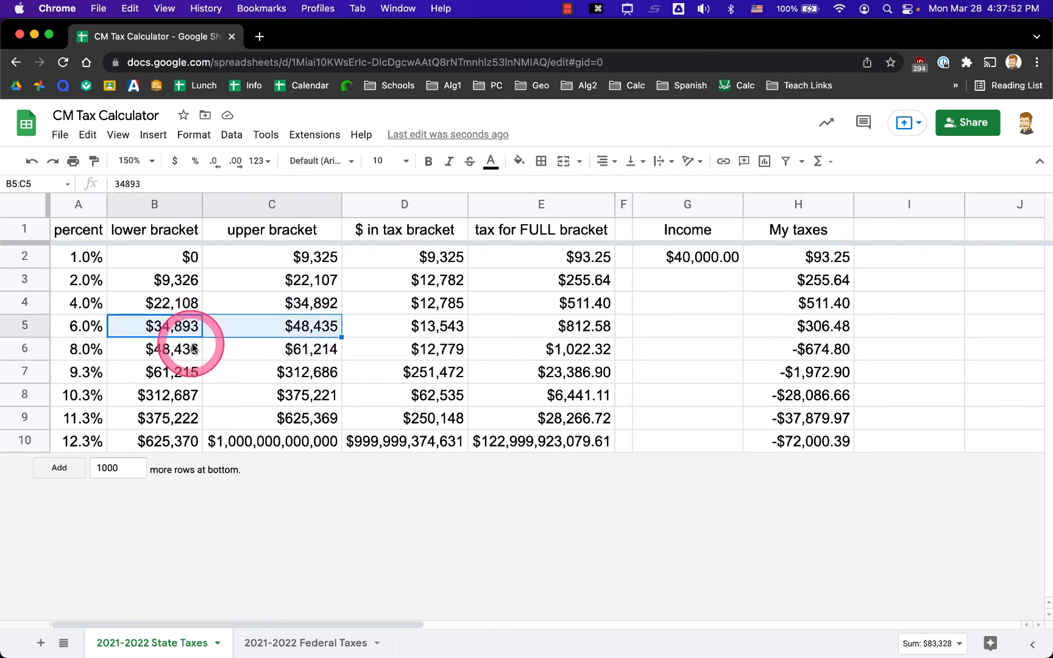
click(186, 348)
mouse_move(204, 353)
mouse_down()
mouse_move(258, 347)
mouse_move(187, 348)
mouse_up()
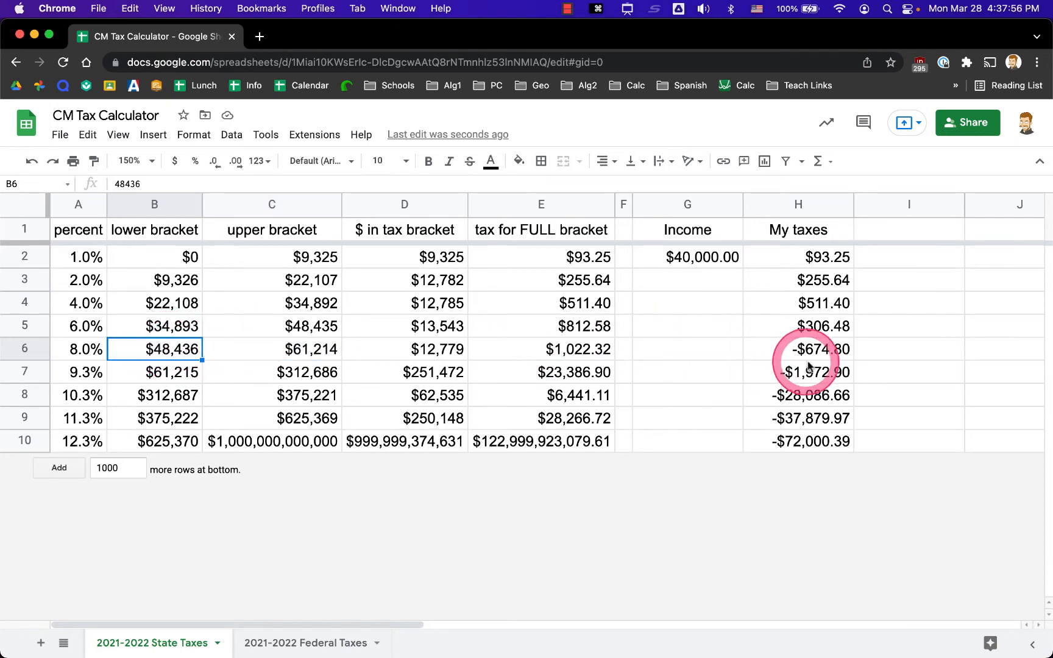
Examine the taxes in H6:H10 against the lower bracket in B6, and compare H5 with the full-bracket tax in E5.
drag(811, 349, 881, 460)
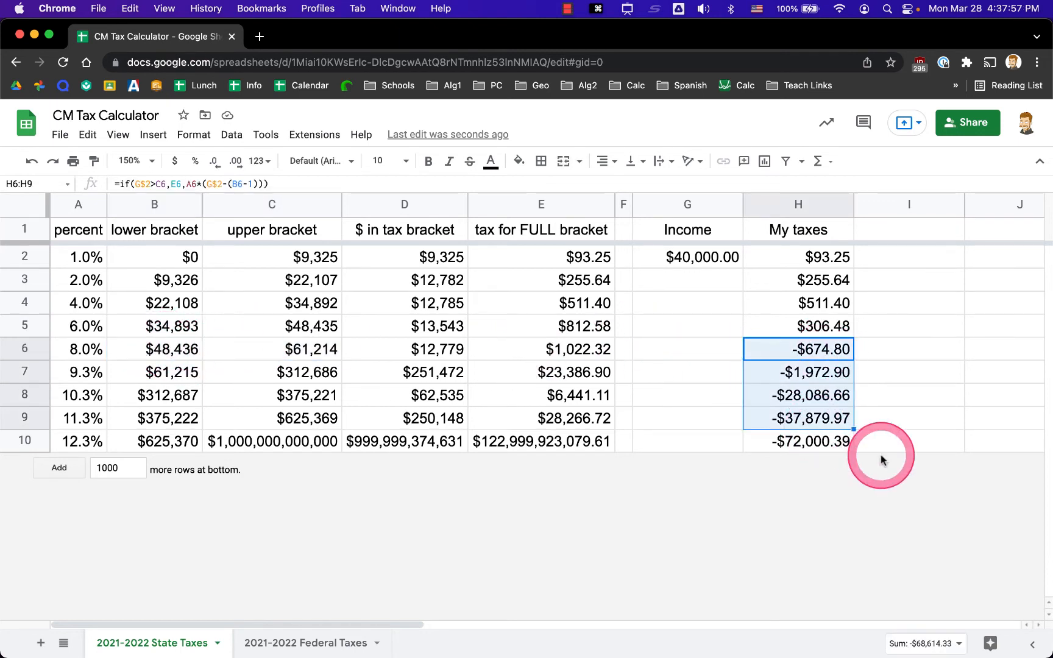
click(837, 443)
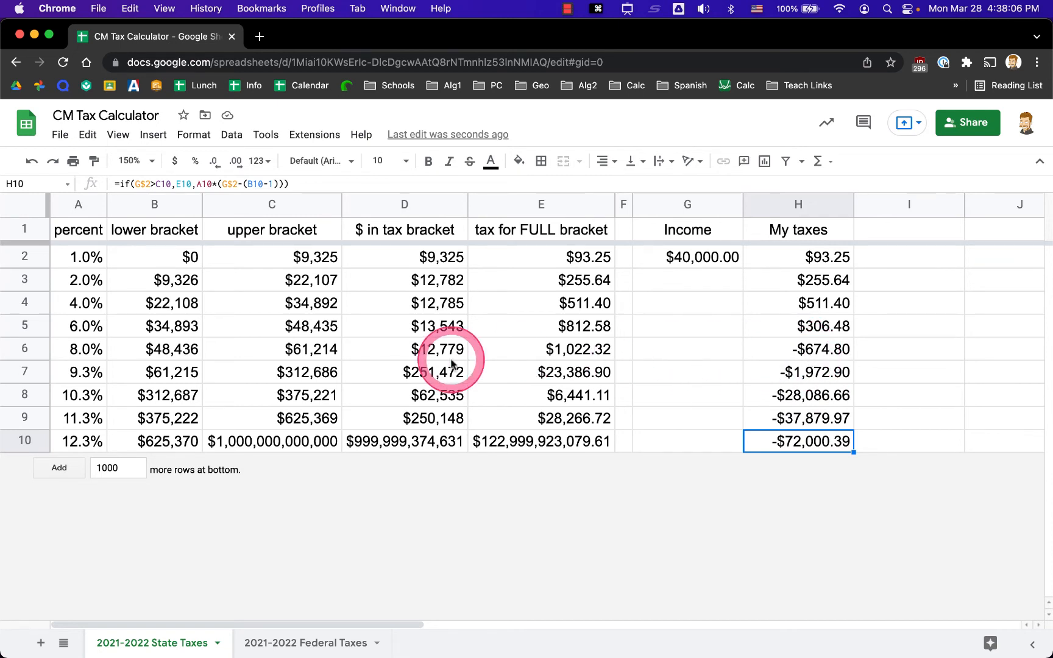
click(183, 352)
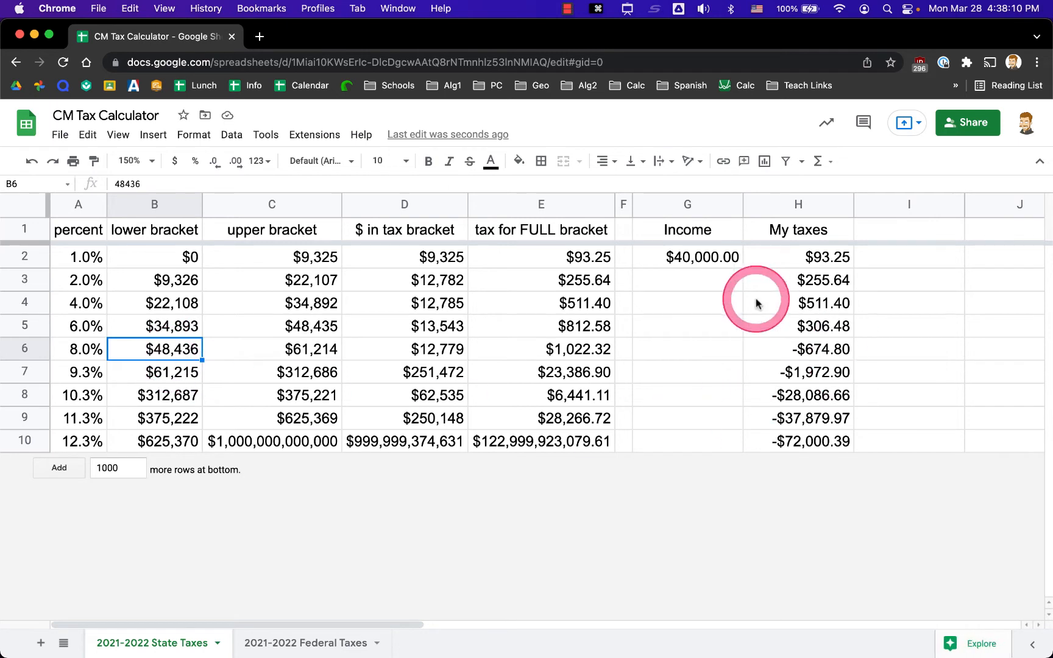
click(810, 332)
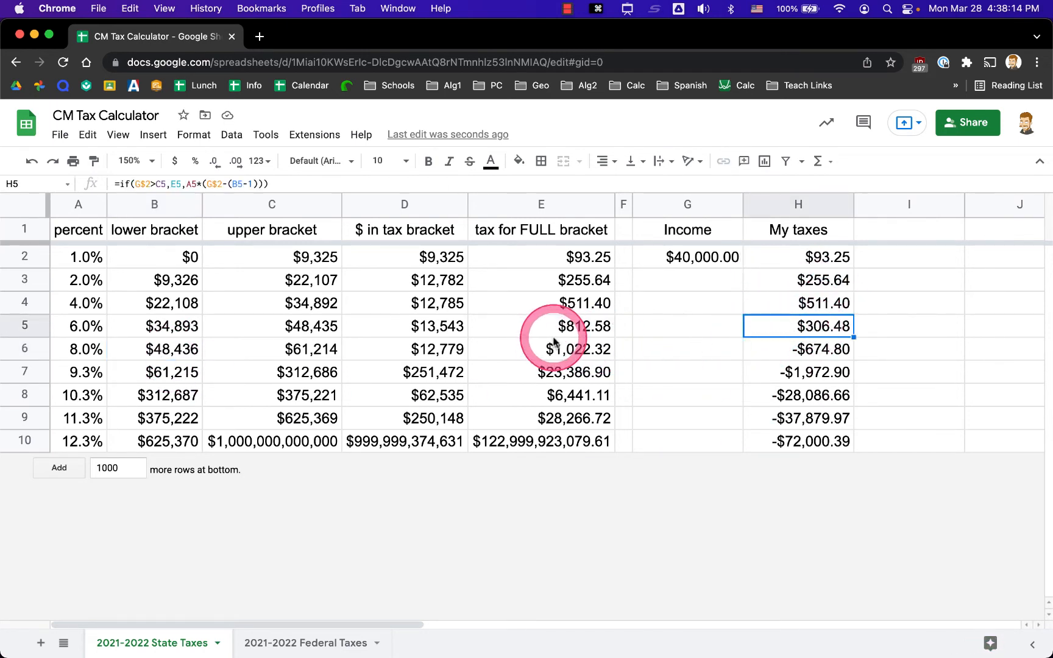
click(571, 329)
click(765, 326)
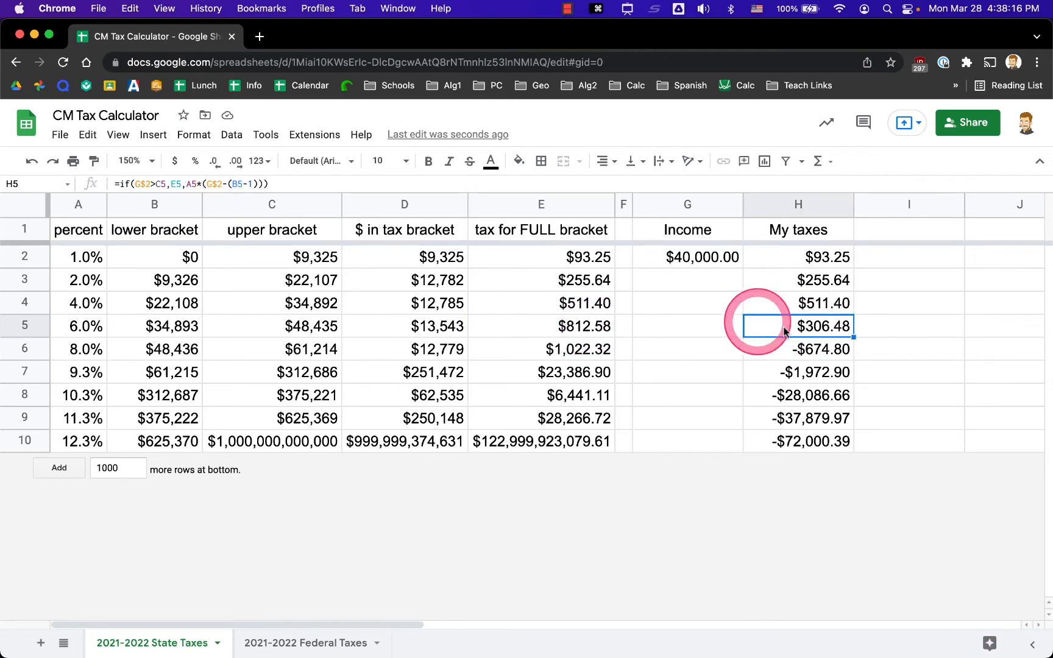
Cut the IF expression out of H2, remove the equals sign and begin a plain-text description of the logic with "if".
click(813, 259)
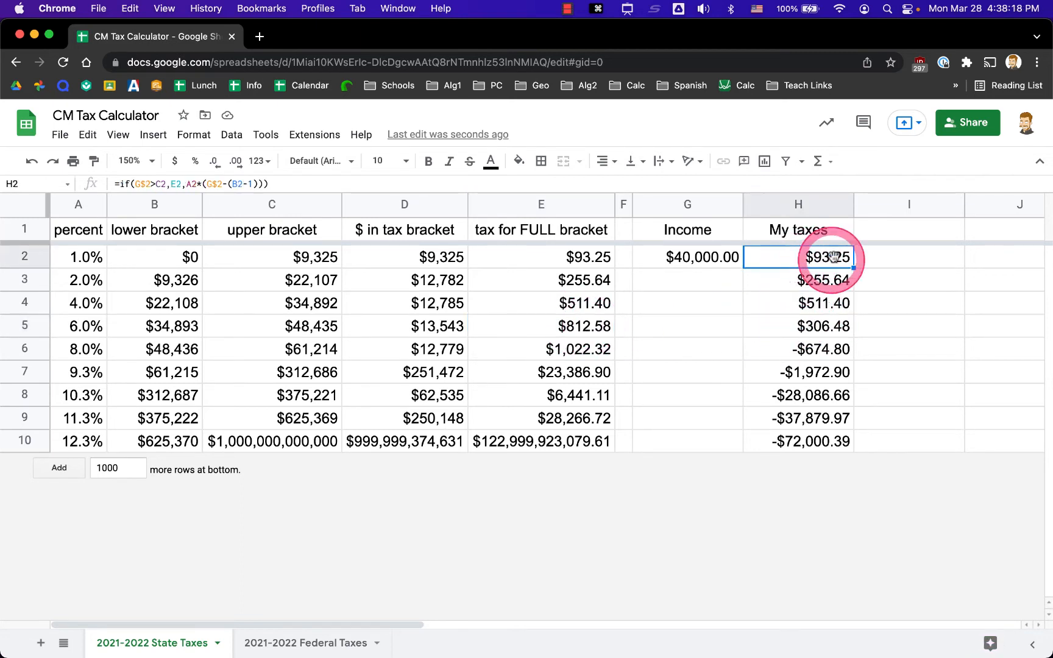
click(306, 184)
click(800, 256)
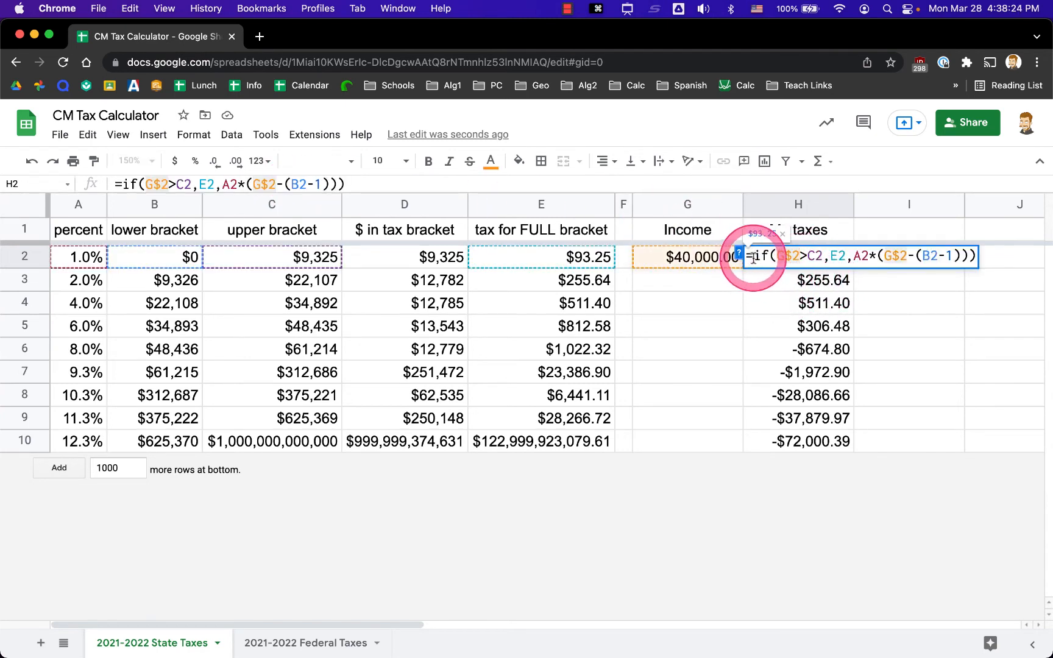
mouse_move(760, 259)
mouse_down()
mouse_move(963, 254)
mouse_move(768, 268)
mouse_move(746, 254)
mouse_move(762, 274)
mouse_up()
key(super+x)
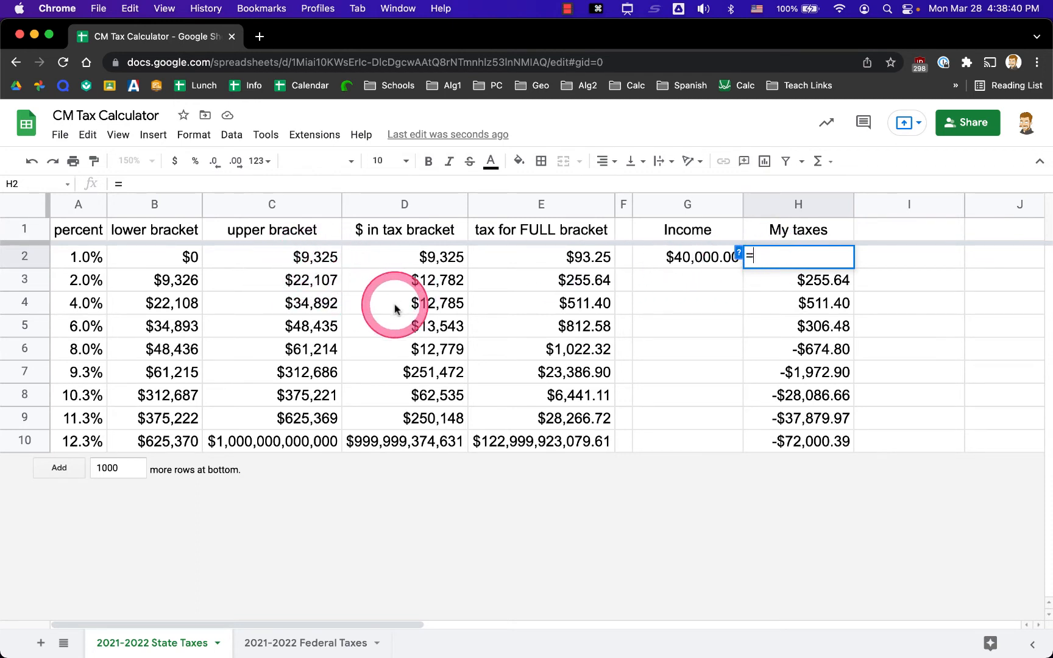
key(BackSpace)
text(if)
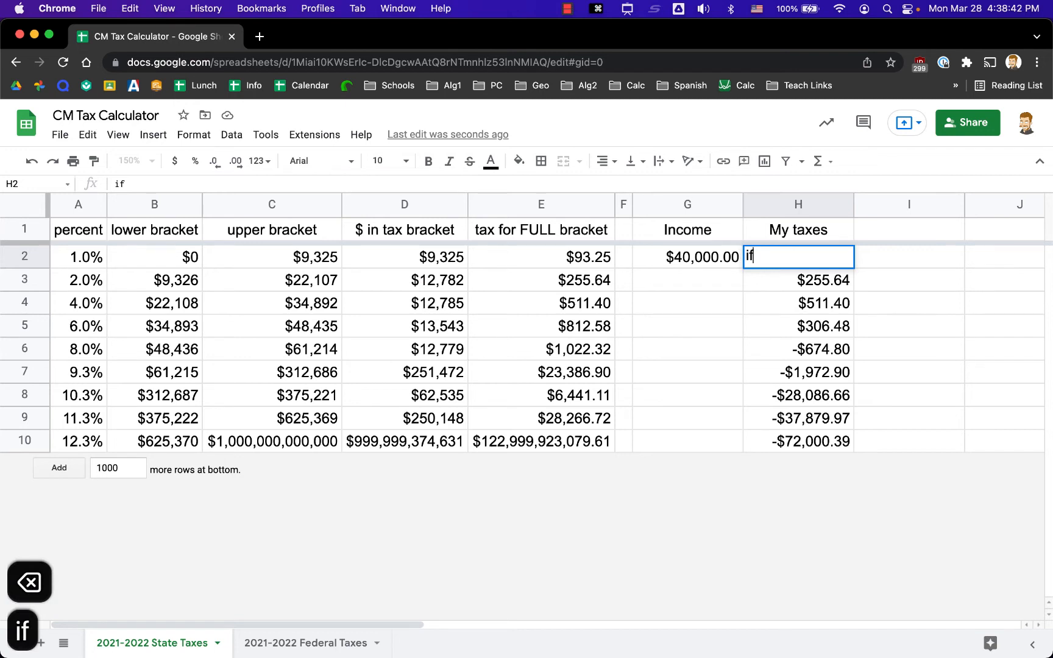
text( in)
key(BackSpace)
key(BackSpace)
key(BackSpace)
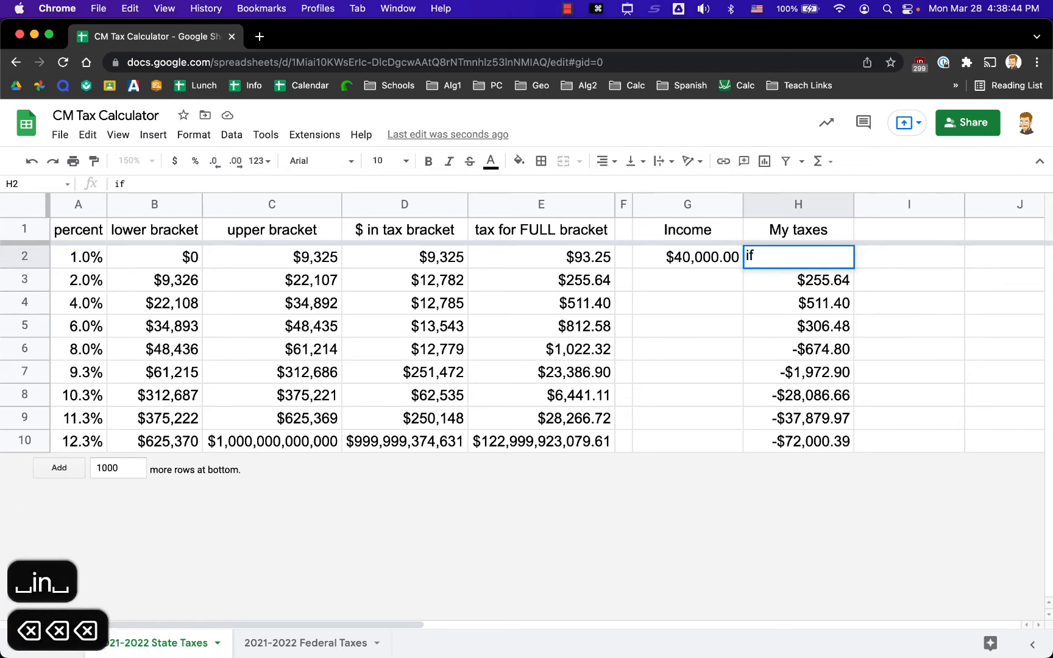
text(in bra)
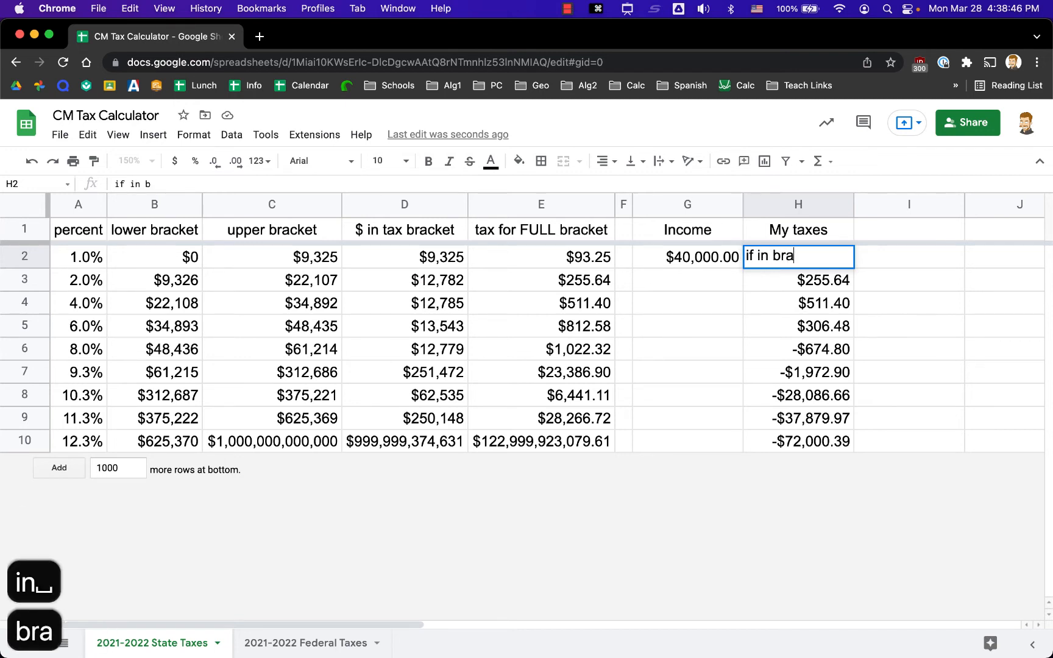
text(cket)
key(BackSpace)
key(BackSpace)
key(BackSpace)
key(BackSpace)
key(BackSpace)
key(BackSpace)
key(BackSpace)
key(BackSpace)
key(BackSpace)
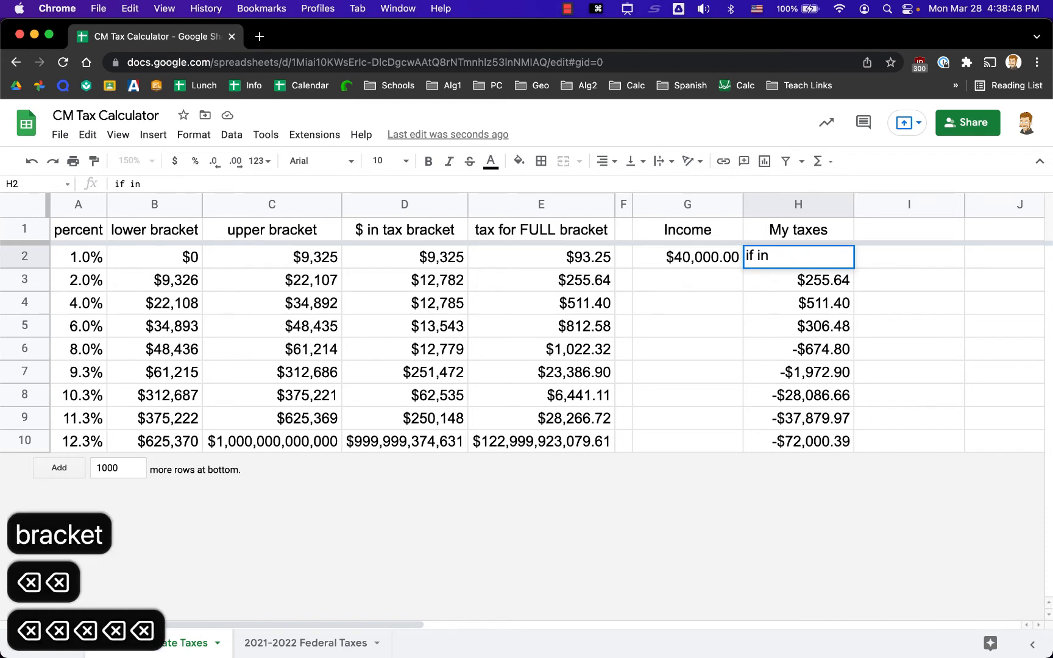
key(BackSpace)
Continue the plain-text description in H2 with "income is more than the lower bracket, then do the".
text(income is )
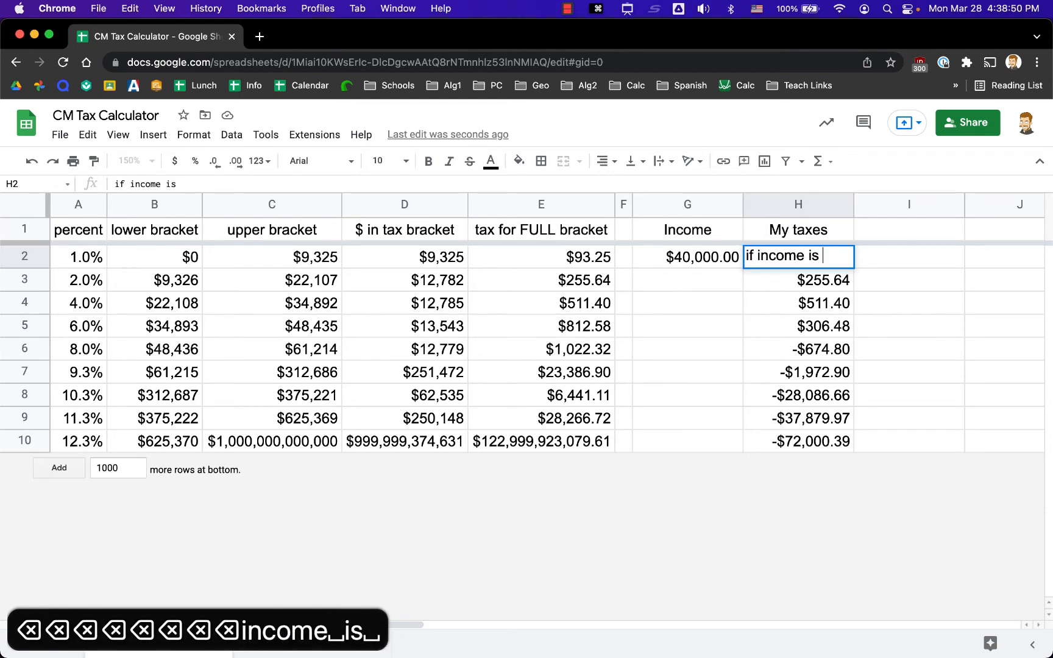
text(more than the lower bound)
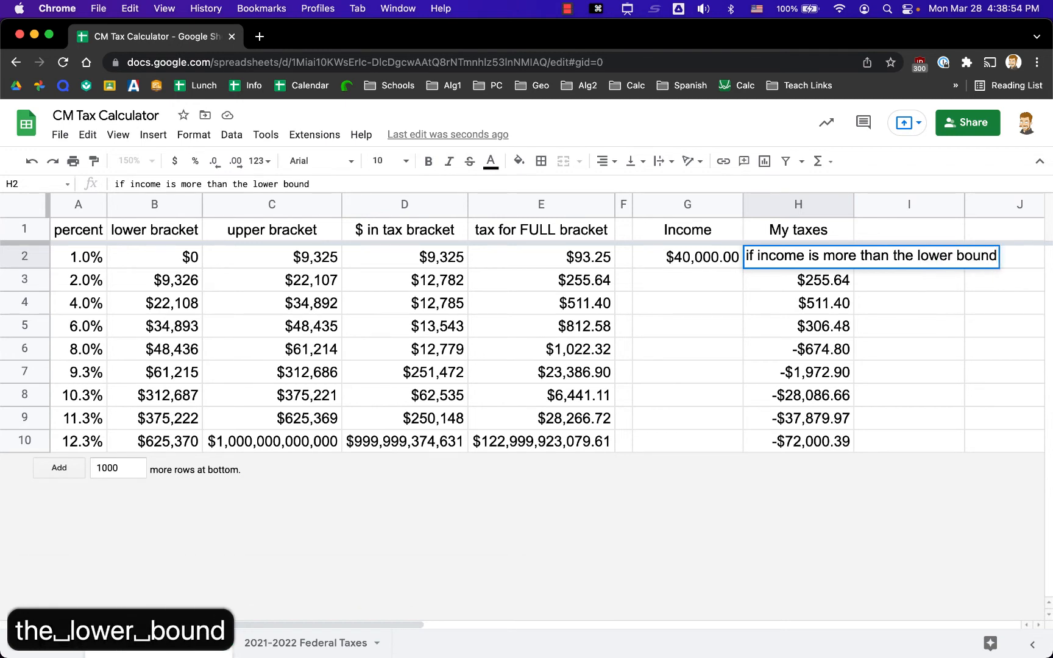
key(BackSpace)
key(BackSpace)
key(BackSpace)
key(BackSpace)
text(racke)
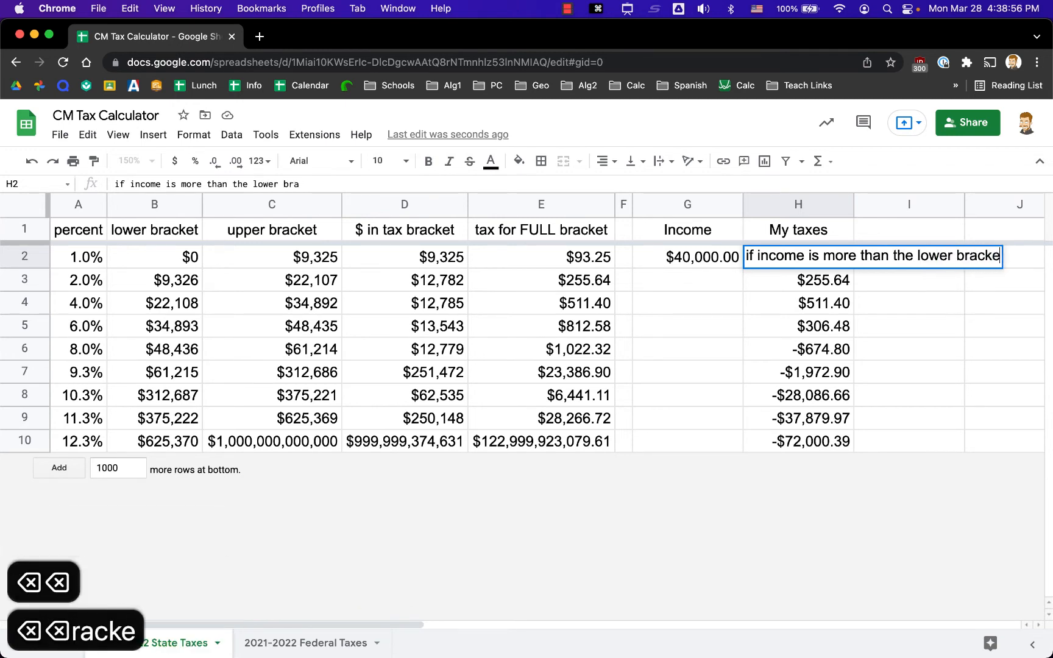
text(t, then do the )
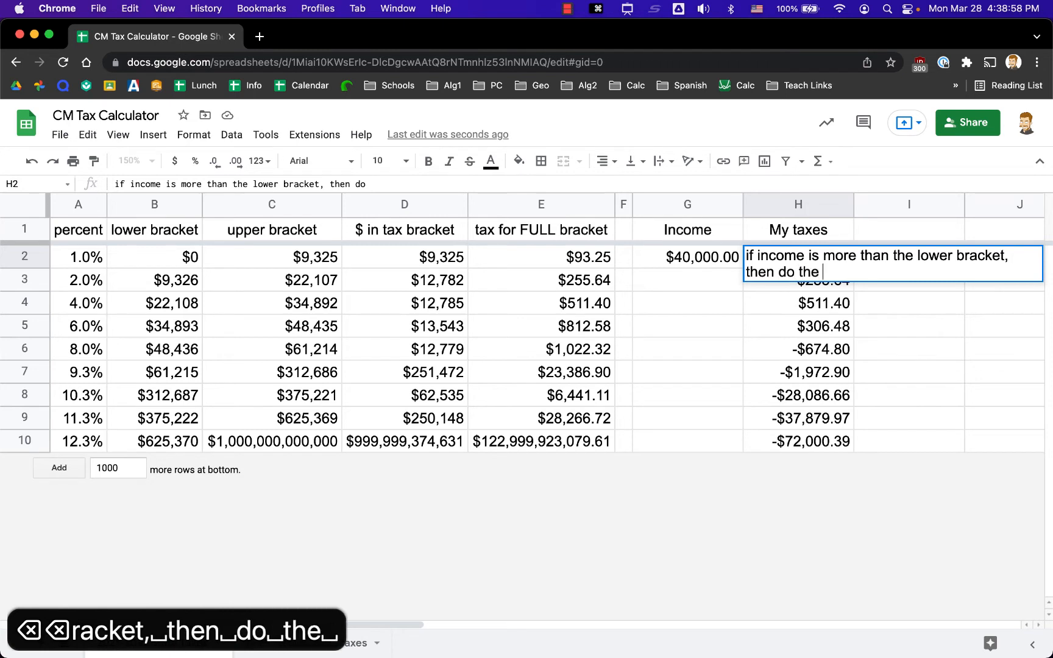
Complete the plain-text logic in H2 with "previous code, if income is not more than the lower bracket, then return a 0".
text(previous co)
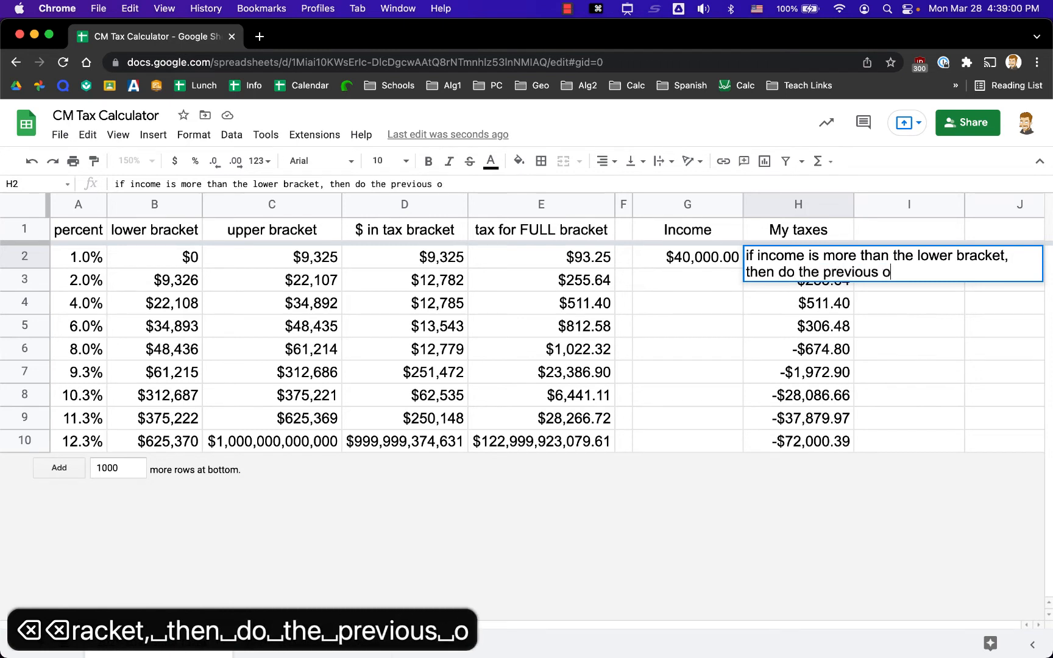
key(BackSpace)
text(code, if )
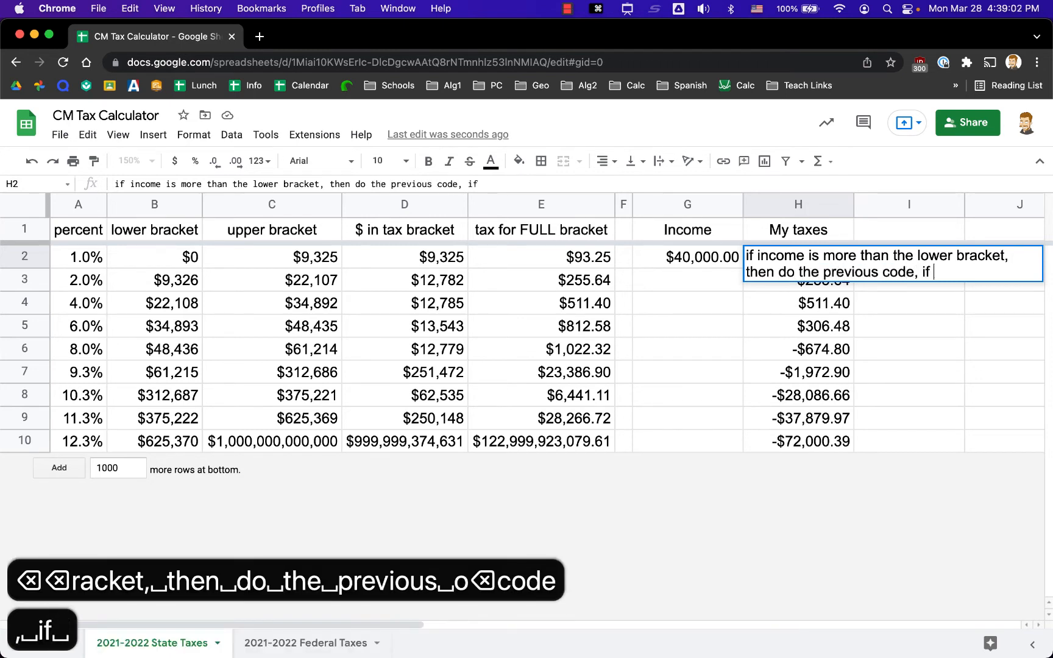
text(income i)
text(s no)
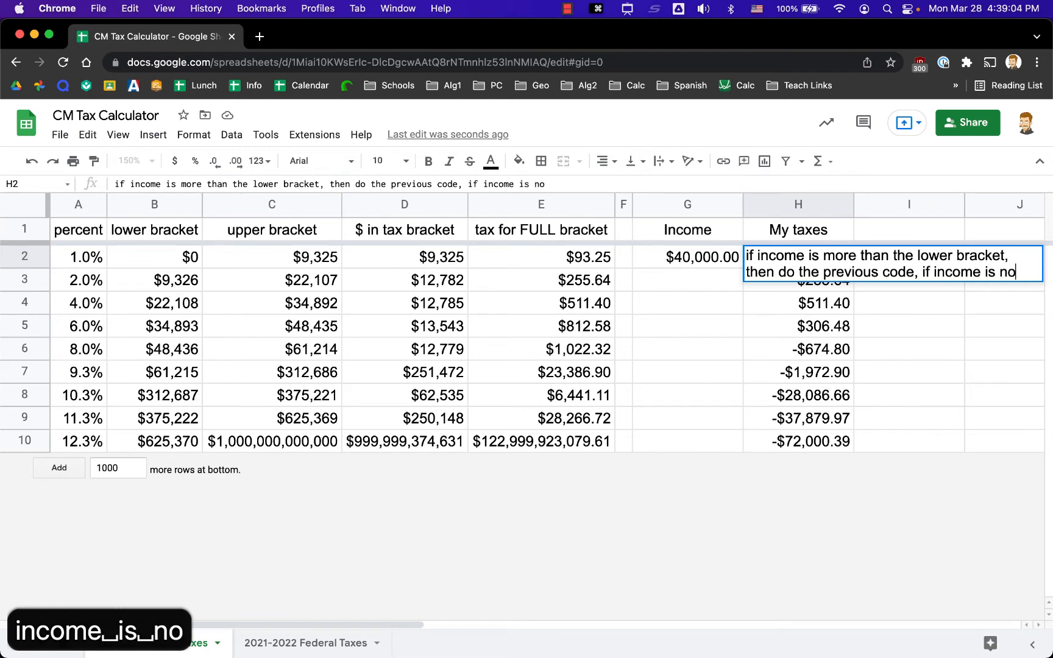
text(t more than )
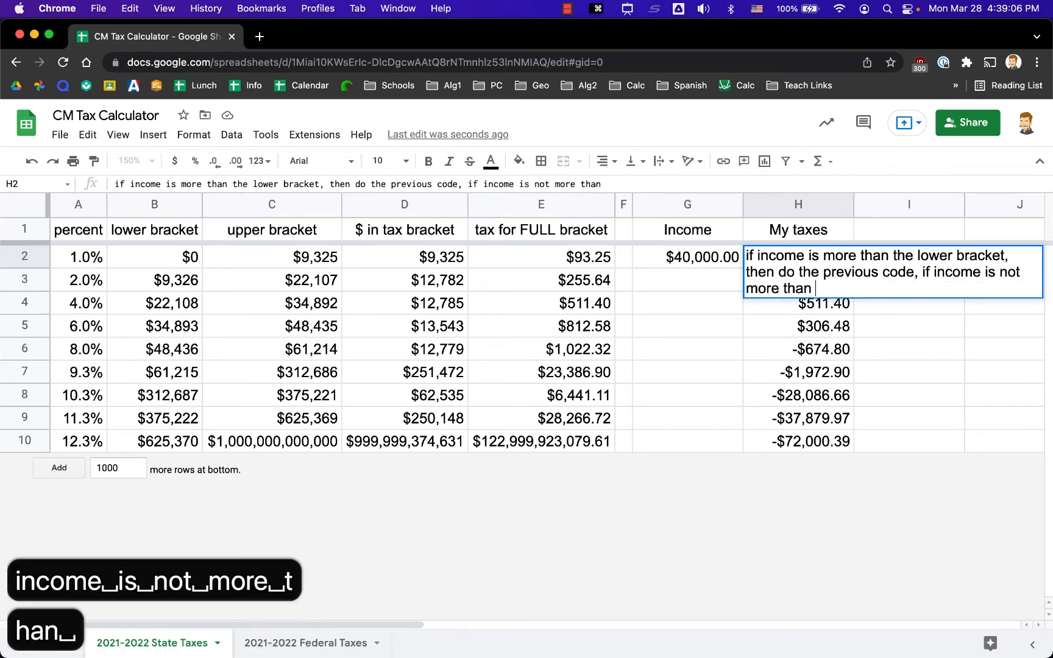
text(the lower bra)
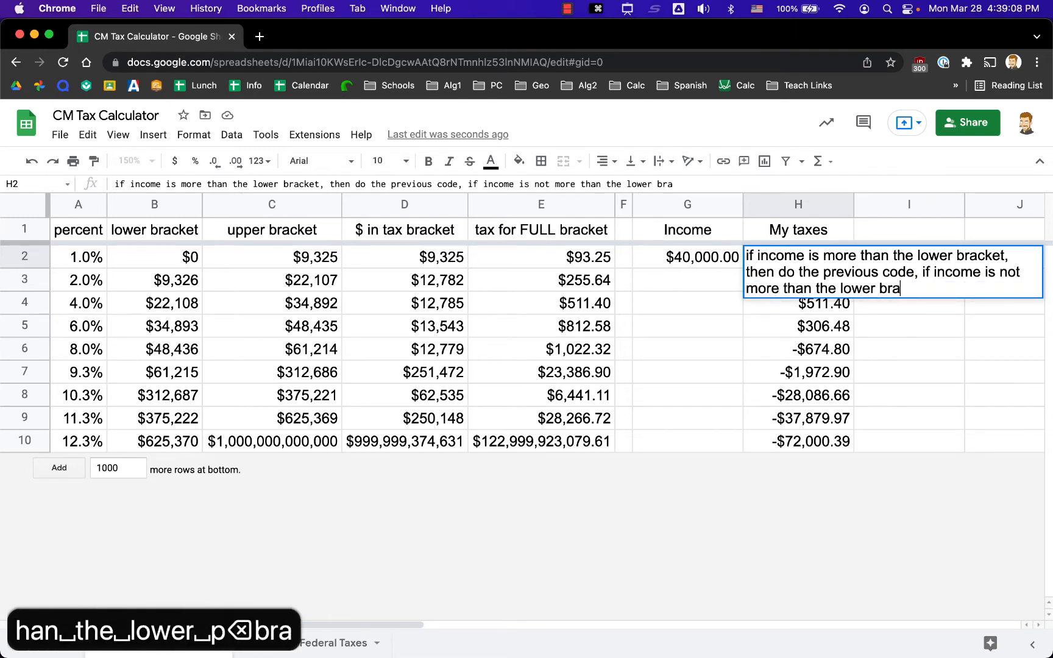
text(cket)
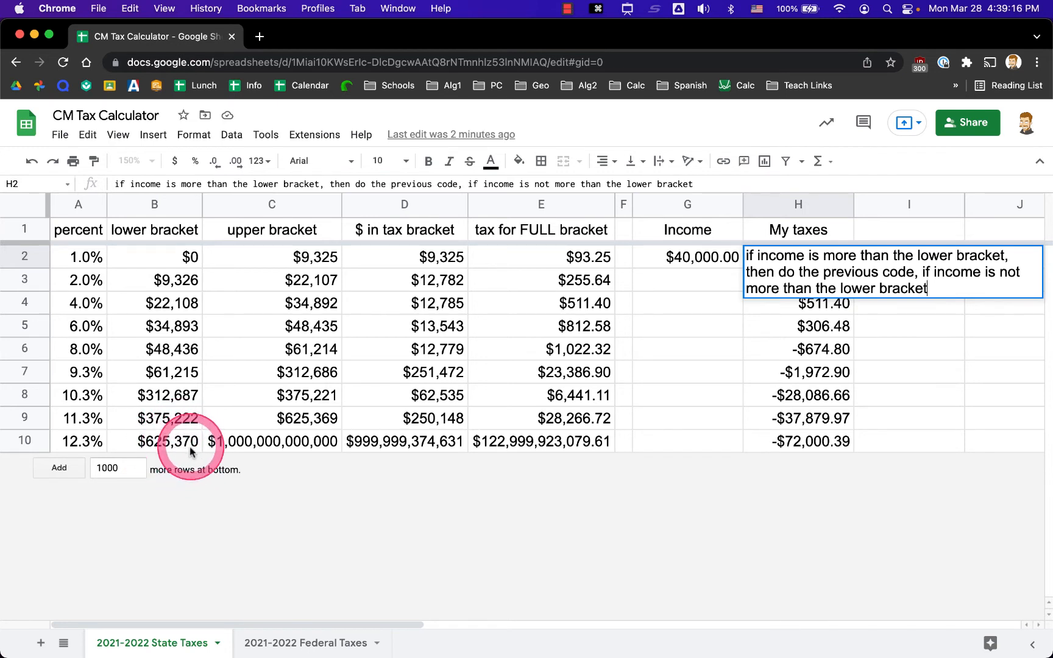
text(, then )
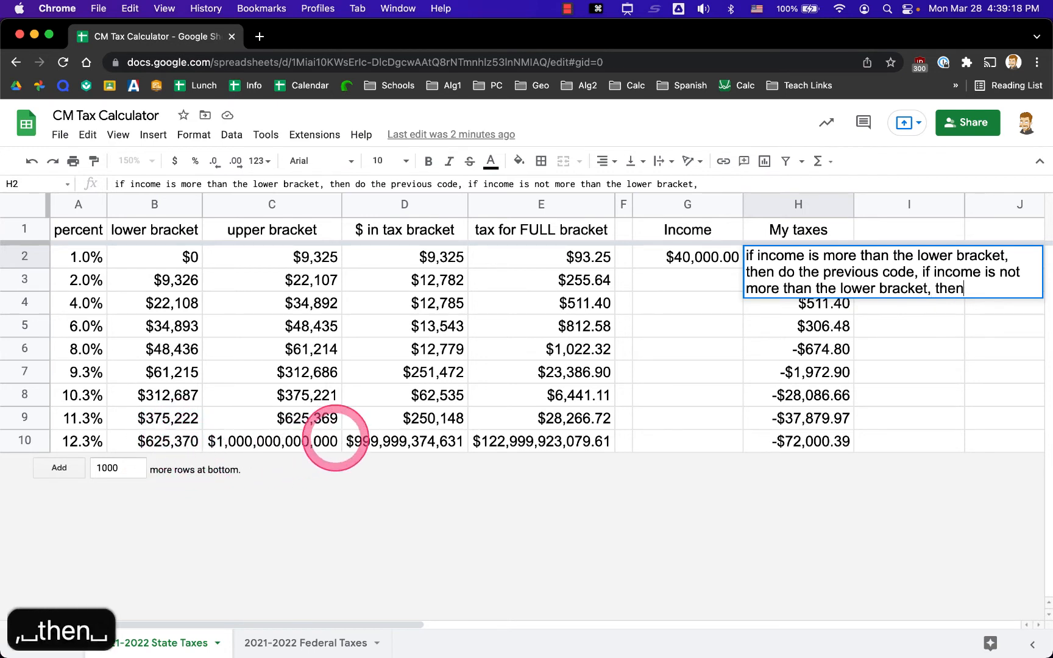
text(return a 0)
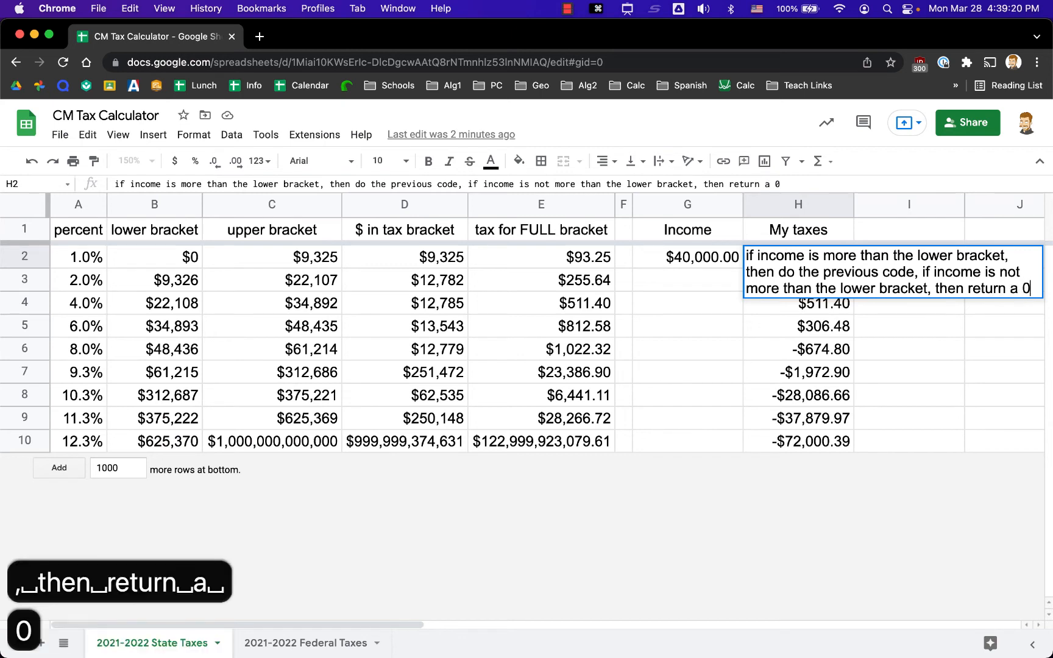
key(Return)
key(Up)
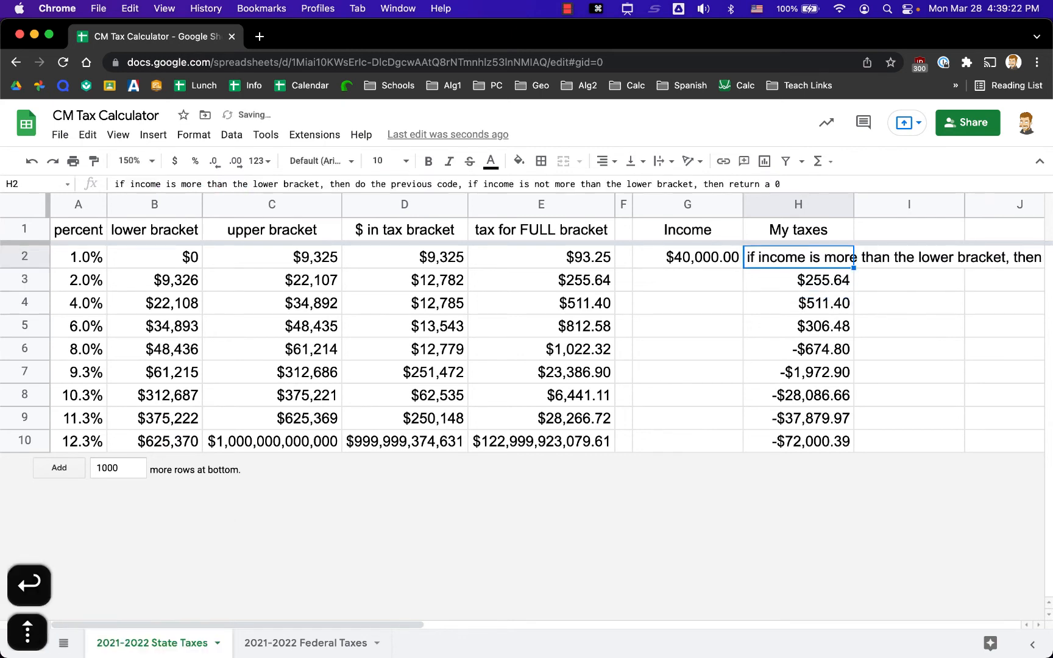
Replace the text note in H2 with the formula =if(G$2>C2,E2,A2*(G$2-(B2-1))).
key(Down)
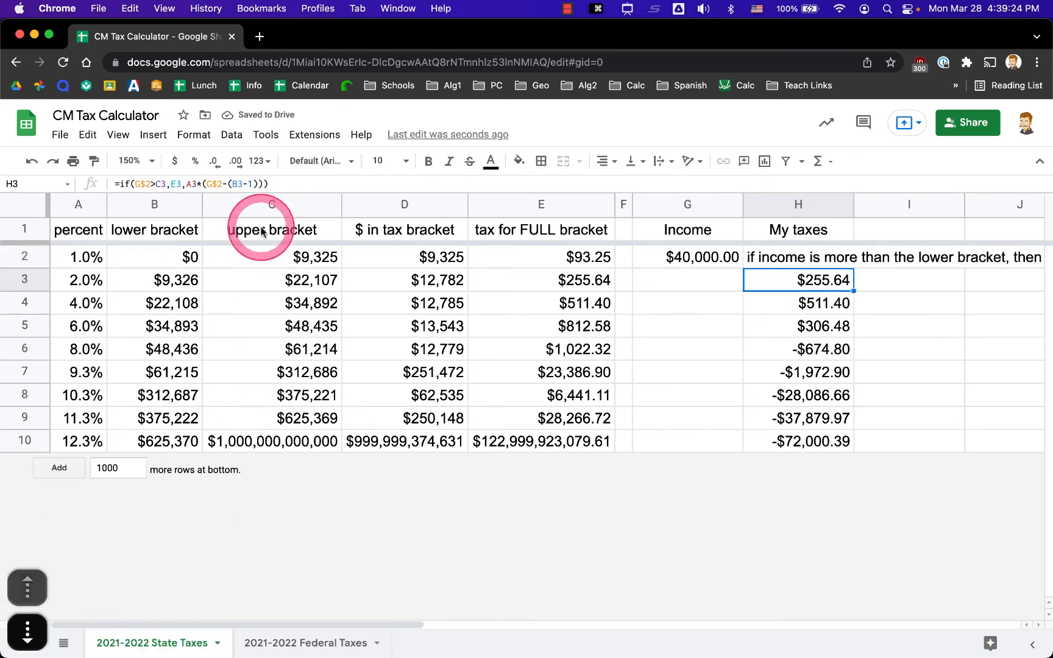
click(792, 260)
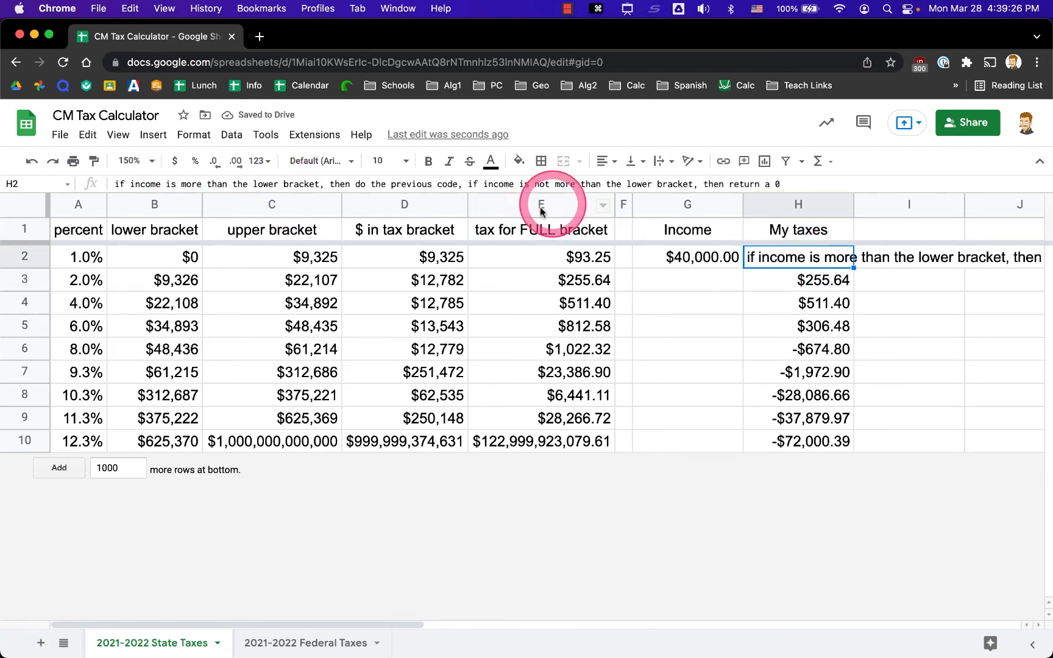
click(806, 182)
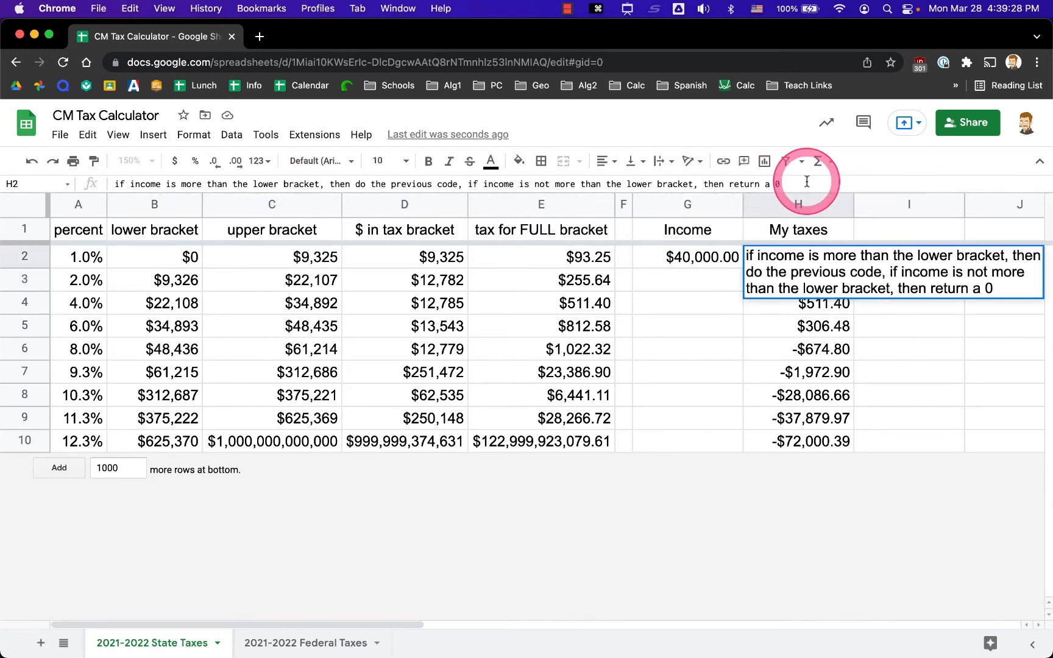
key(super+a)
text(=)
text(if(G$2>C2,E2,A2*(G$2-(B2-1))))
key(Return)
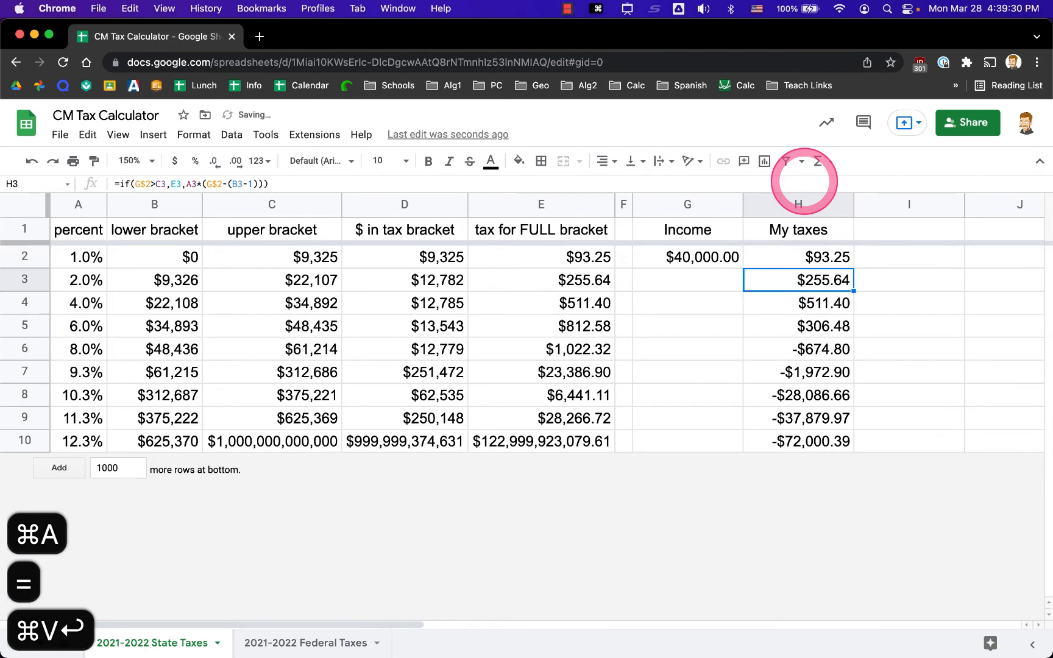
Cut the existing IF expression from H2's formula and start an outer IF with the condition G$2>B2-1.
key(Up)
drag(270, 183, 117, 184)
key(super+x)
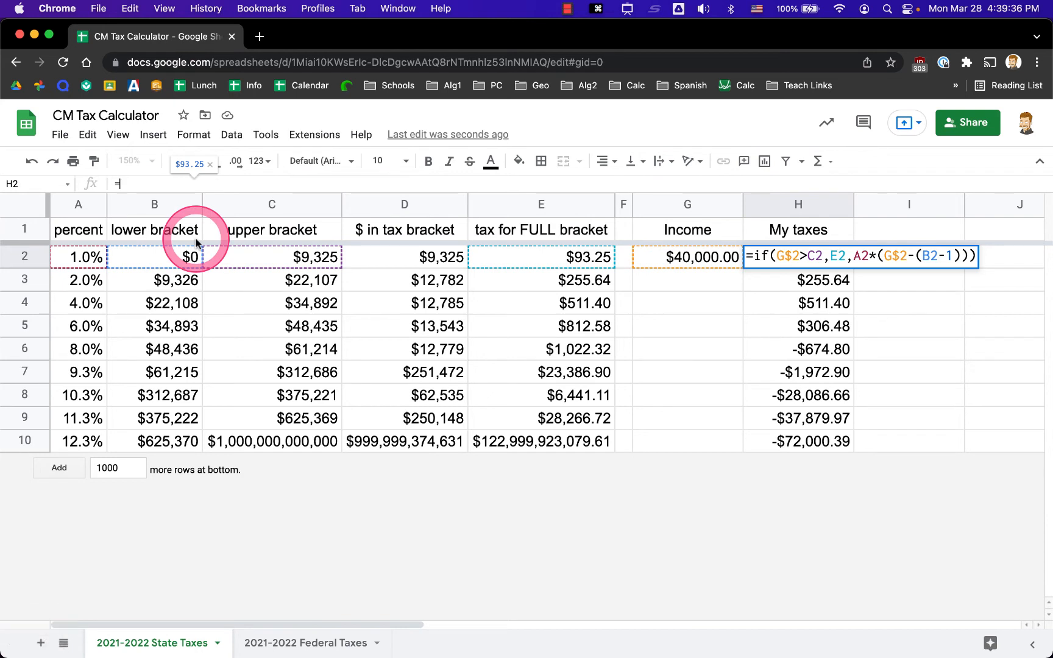
text(if()
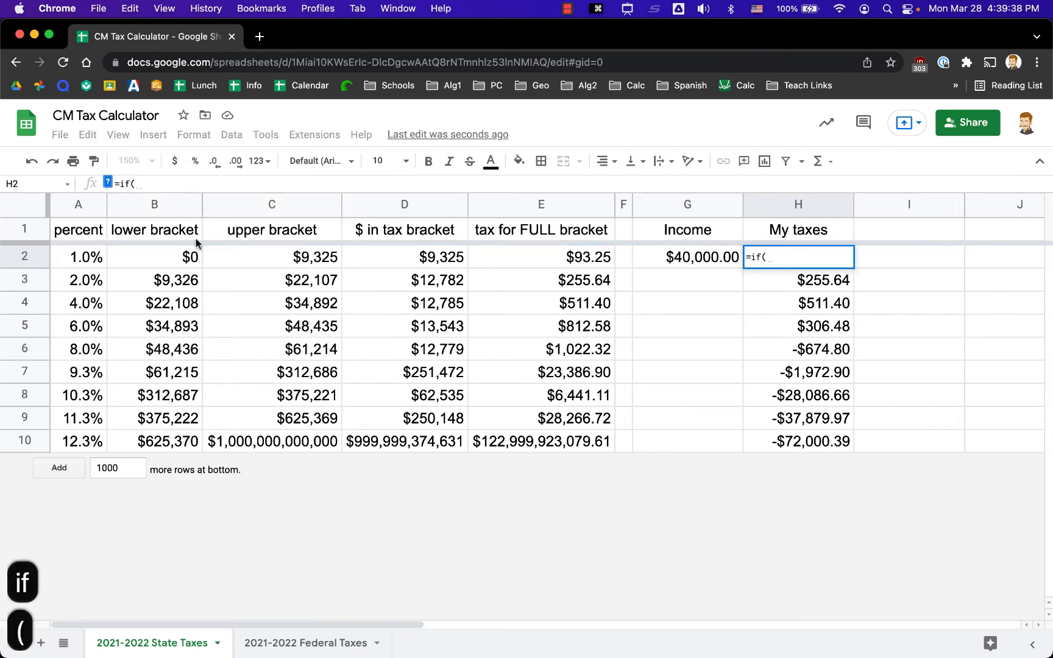
click(674, 259)
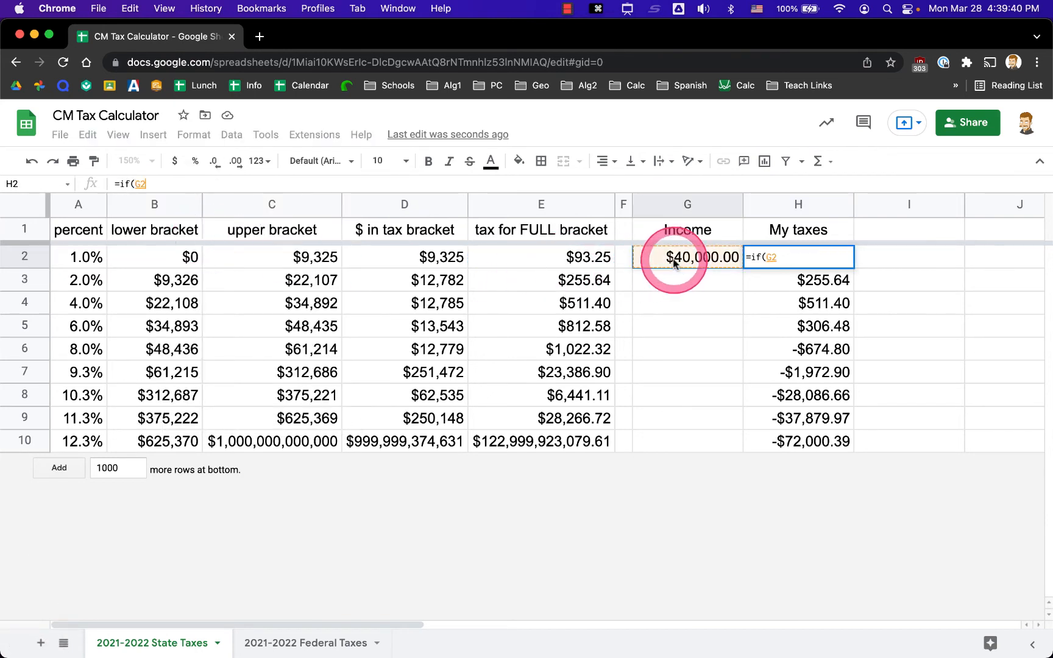
click(173, 185)
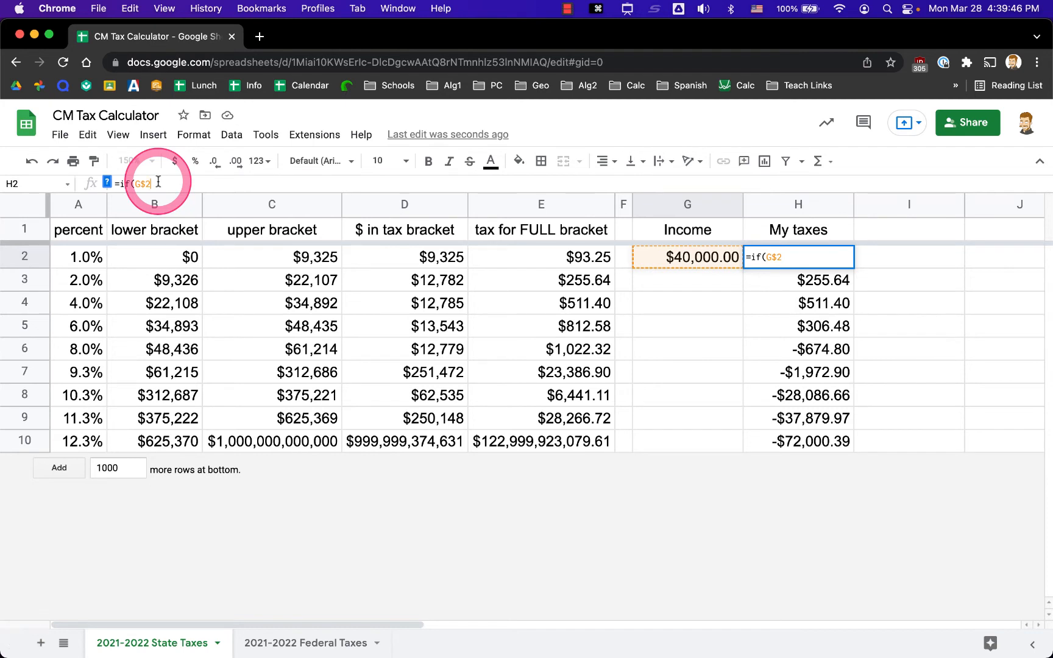
text(>)
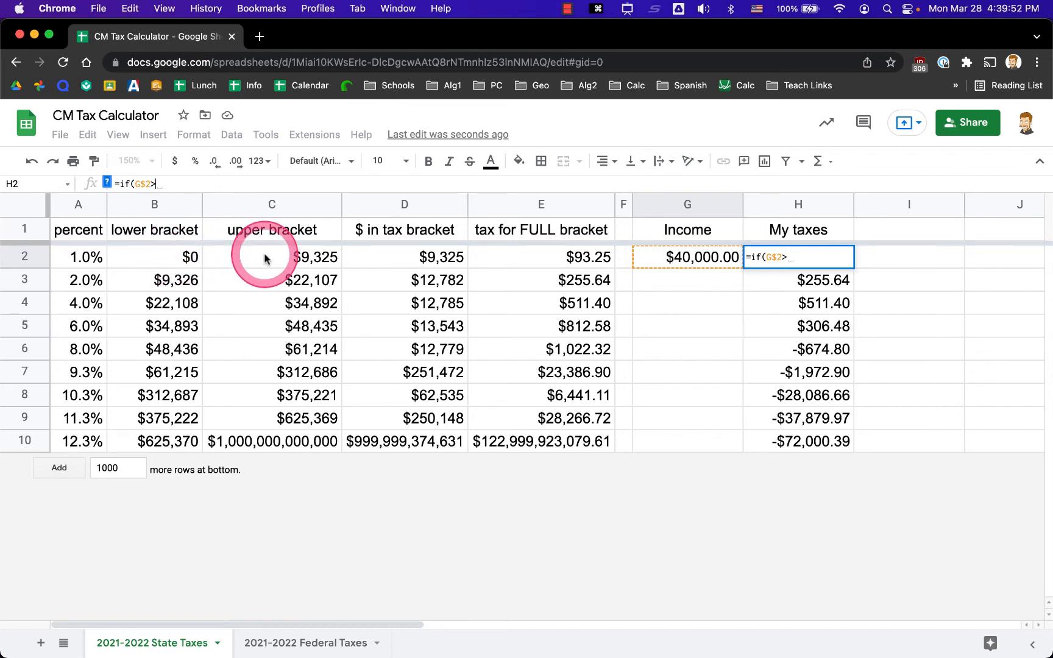
click(175, 259)
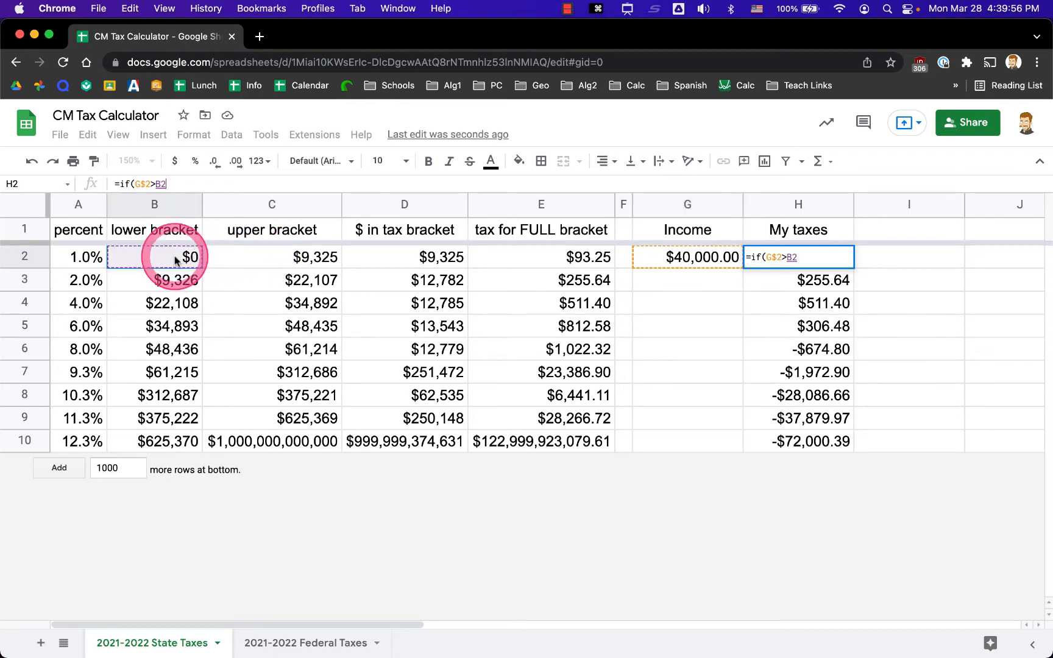
text(-1,)
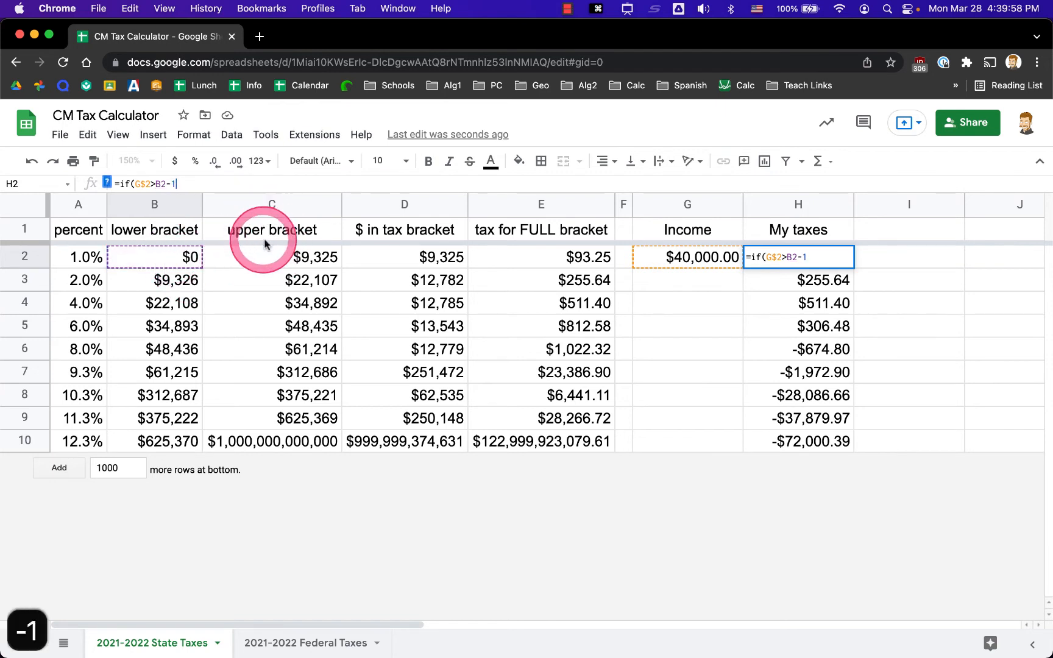
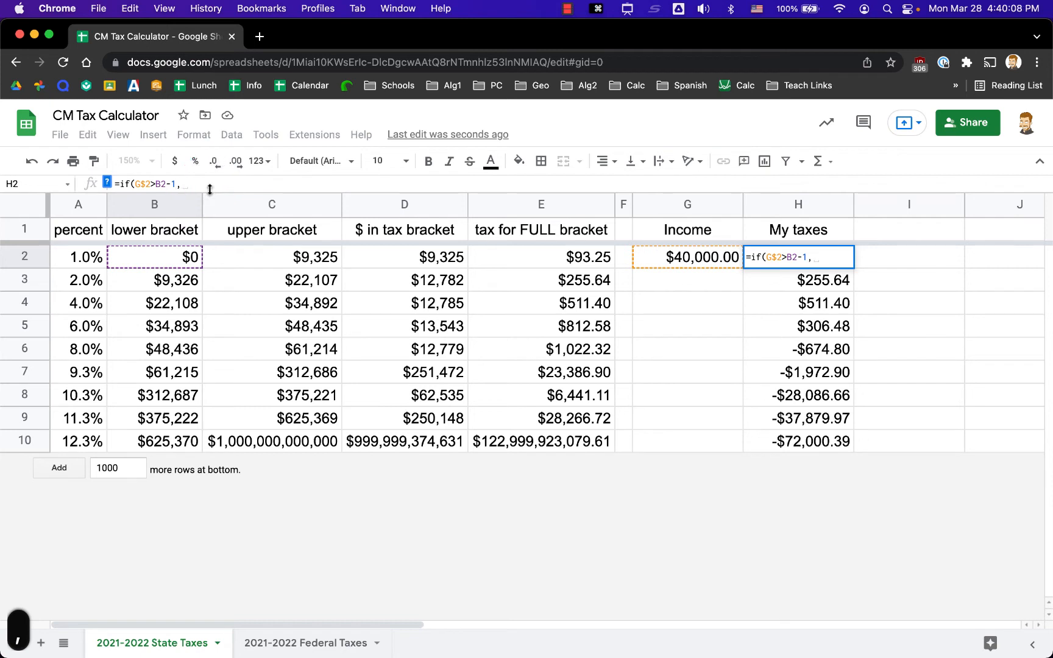
Insert the cut expression if(G$2>C2,E2,A2*(G$2-(B2-1))) as the true result, and finish the H2 formula with 0 as the false result.
text(if(G$2>C2,E2,A2*(G$2-(B2-1))))
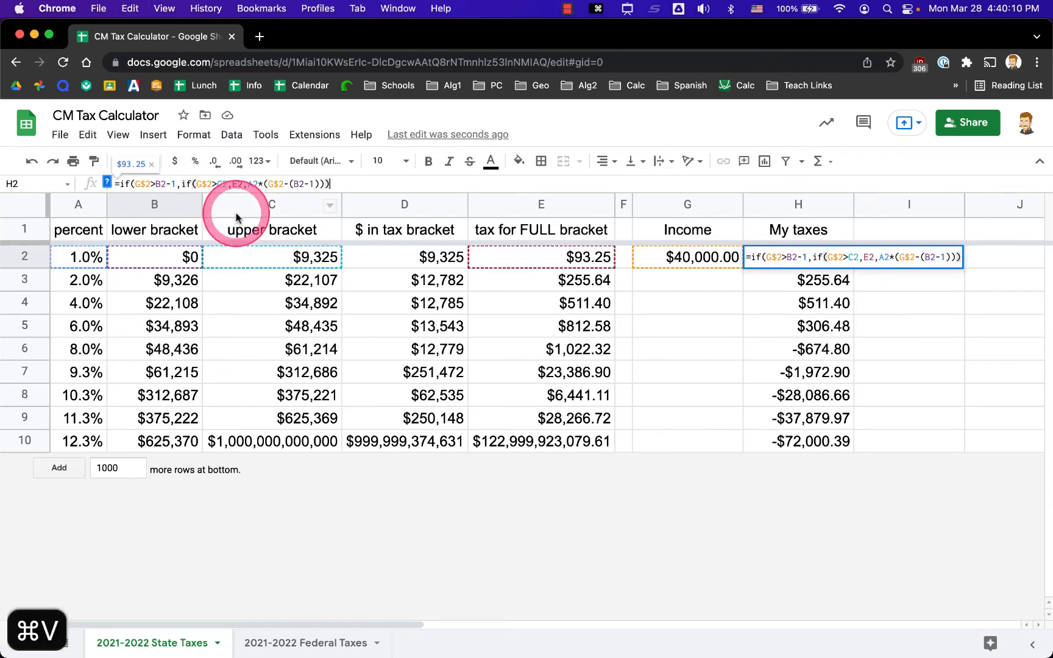
text(,)
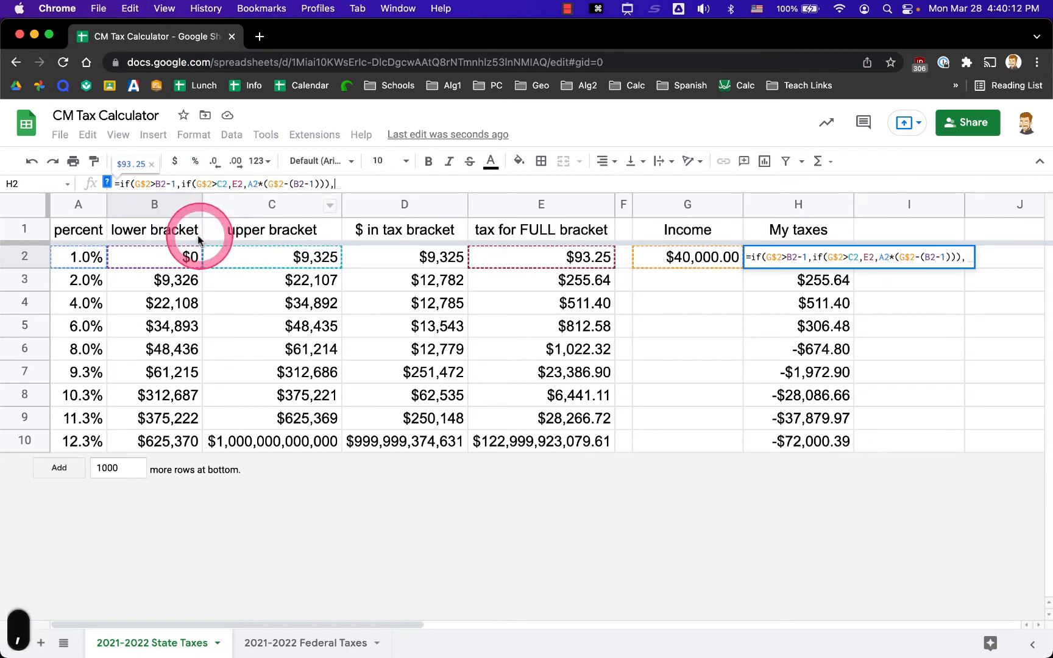
text(0)
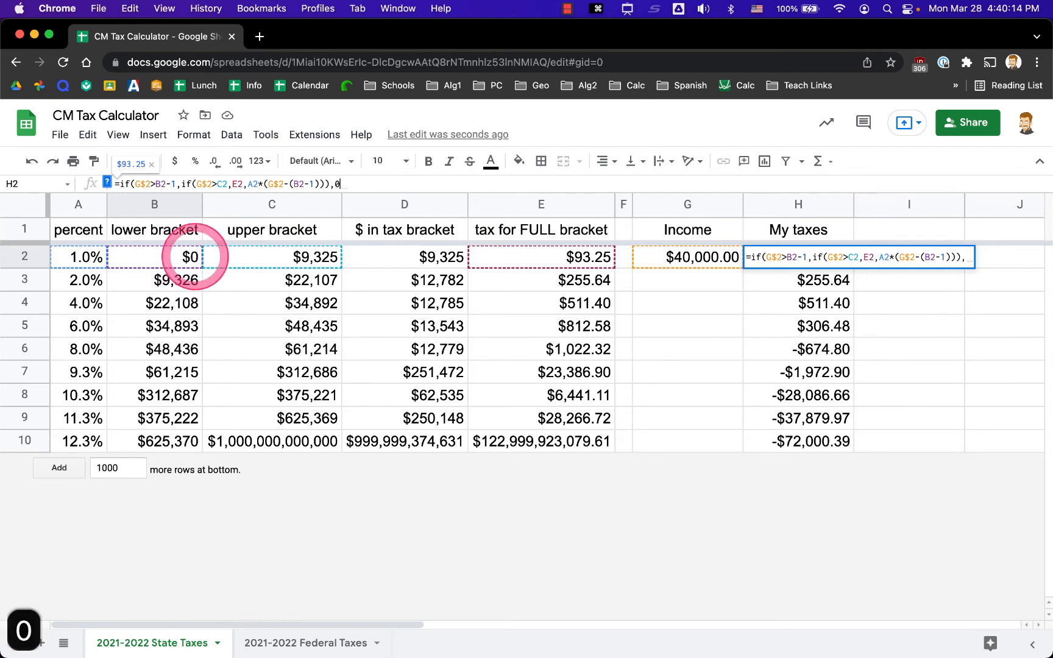
key(Return)
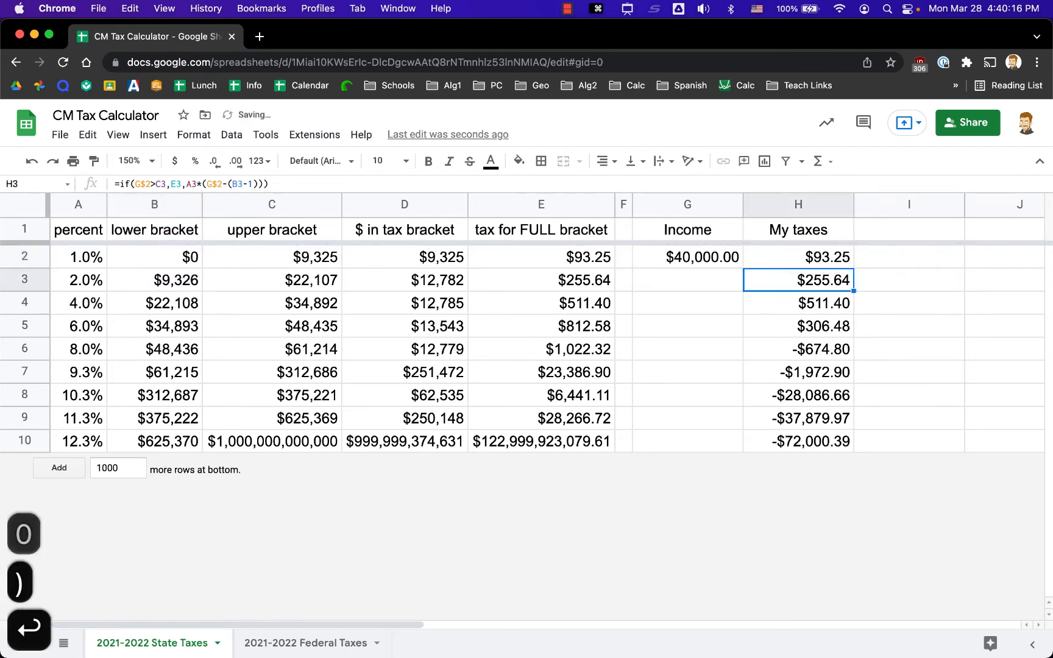
Fill the H2 formula down the My taxes column through H10 and reselect H2:H10 to check the results.
click(823, 262)
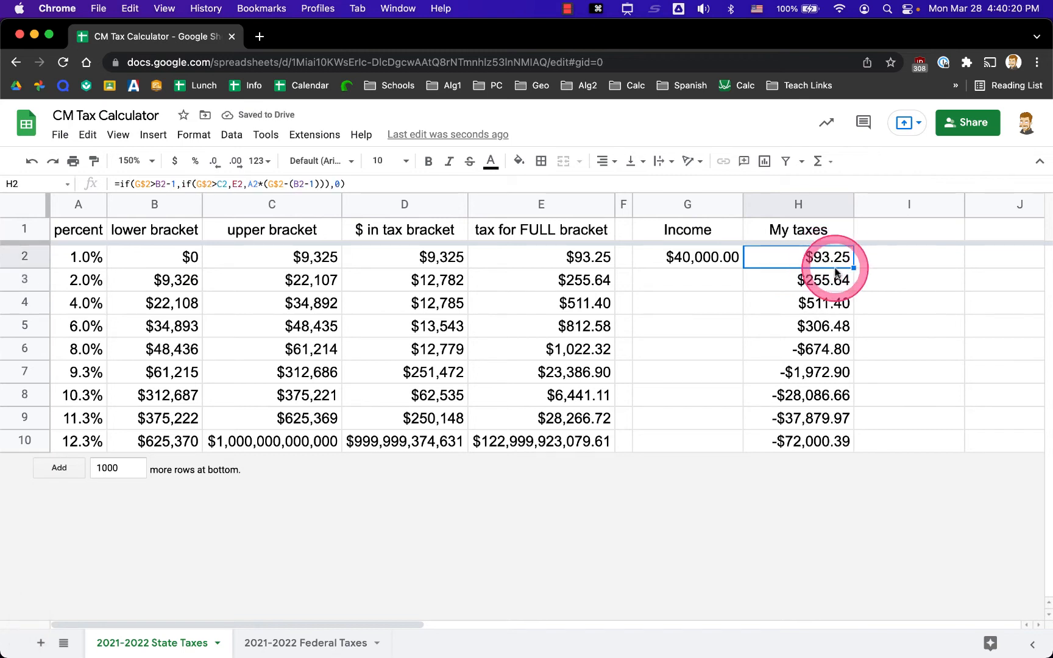
key(shift+super+Down)
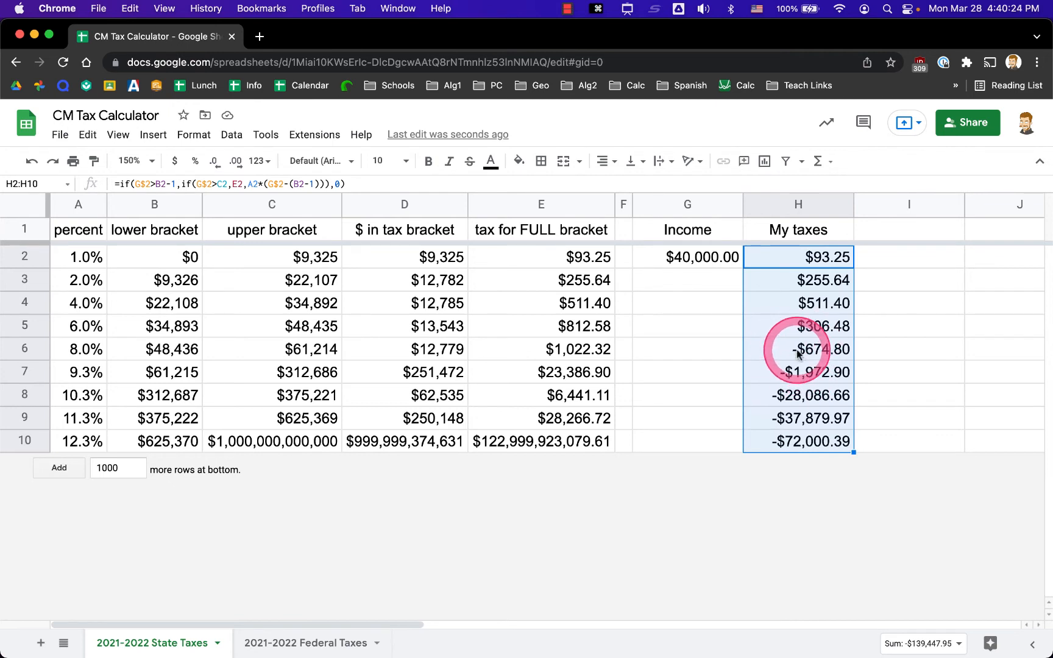
key(super+d)
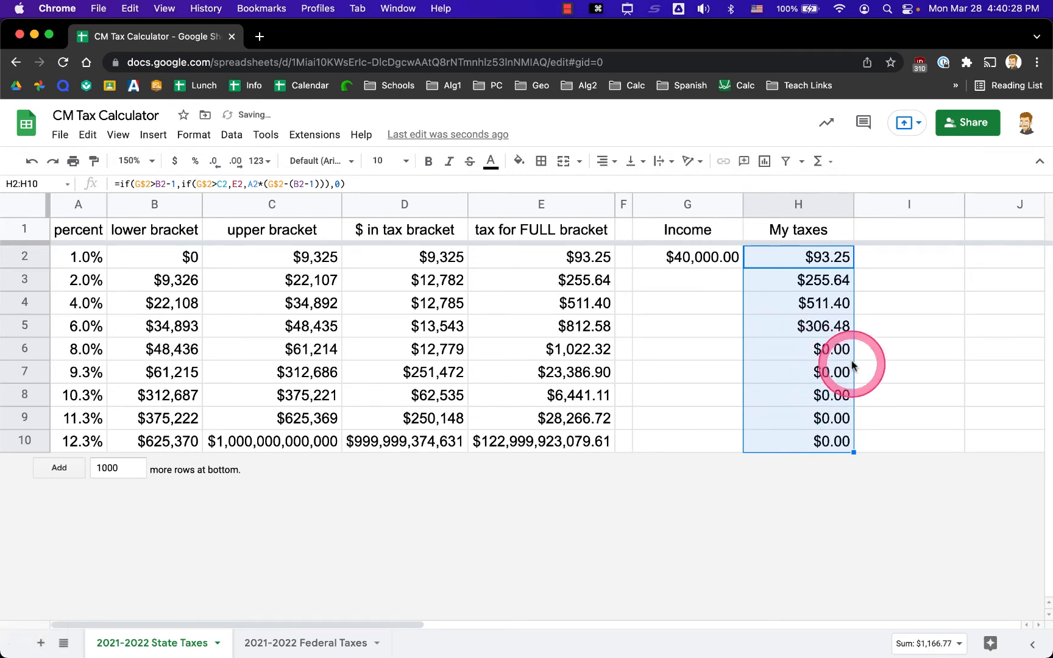
click(874, 329)
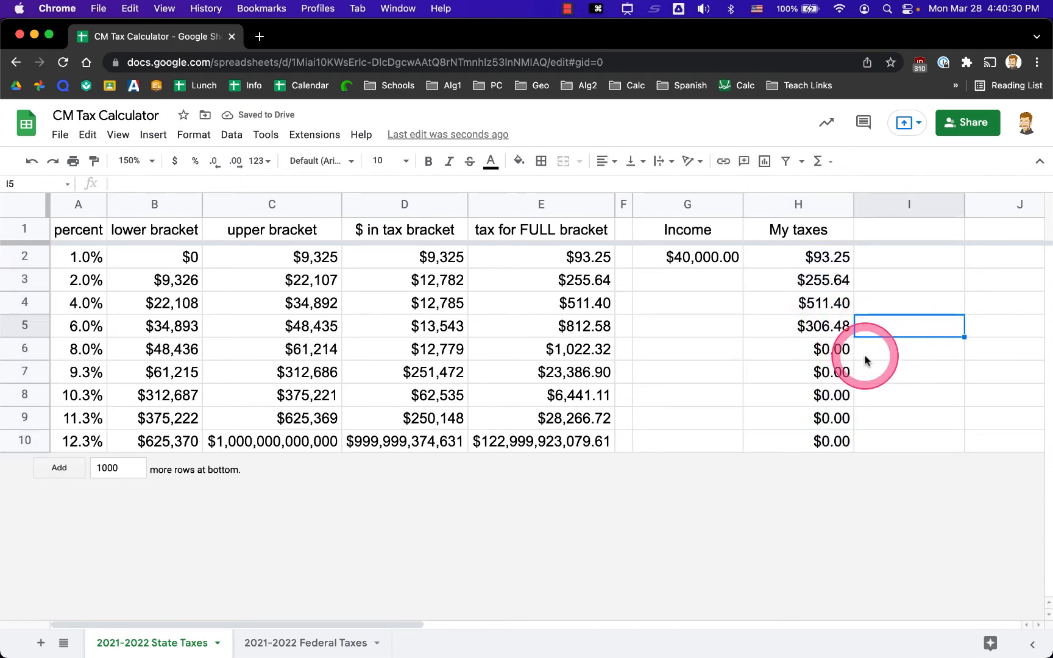
drag(849, 259, 835, 447)
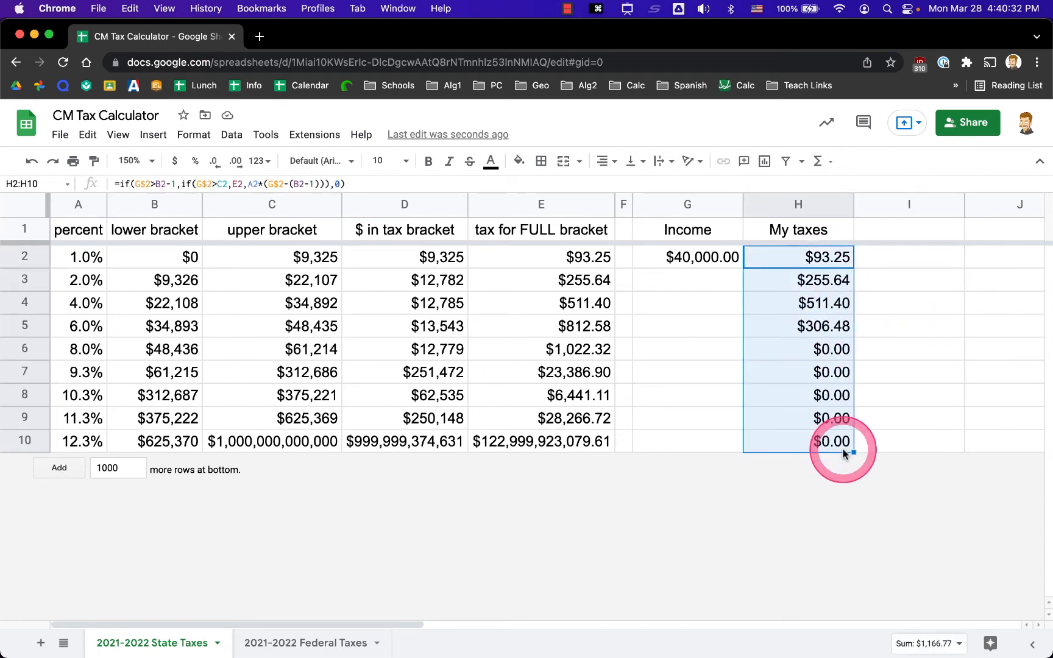
Enter the header "Total taxes" in cell I1.
click(888, 230)
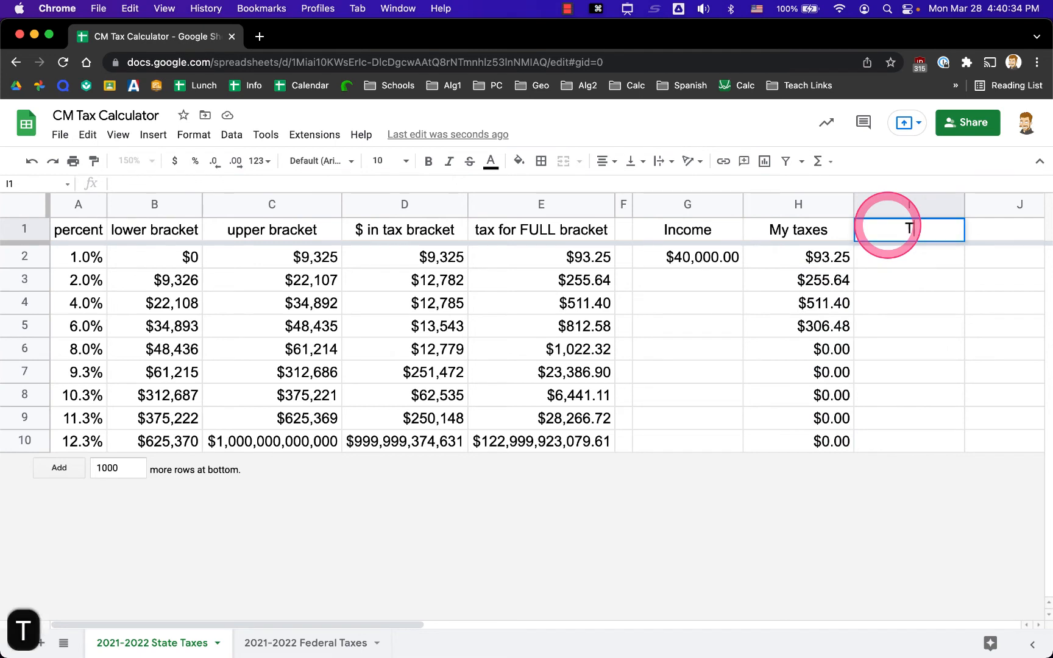
text(Total tat)
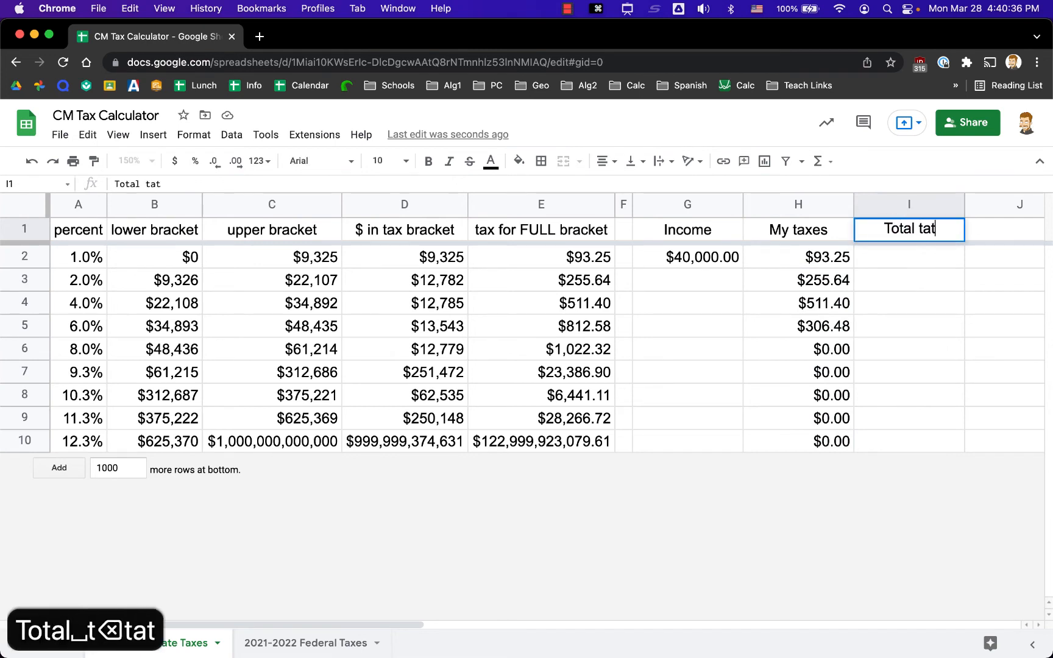
key(BackSpace)
text(sxes)
key(BackSpace)
key(BackSpace)
key(BackSpace)
key(BackSpace)
text(xe)
key(Return)
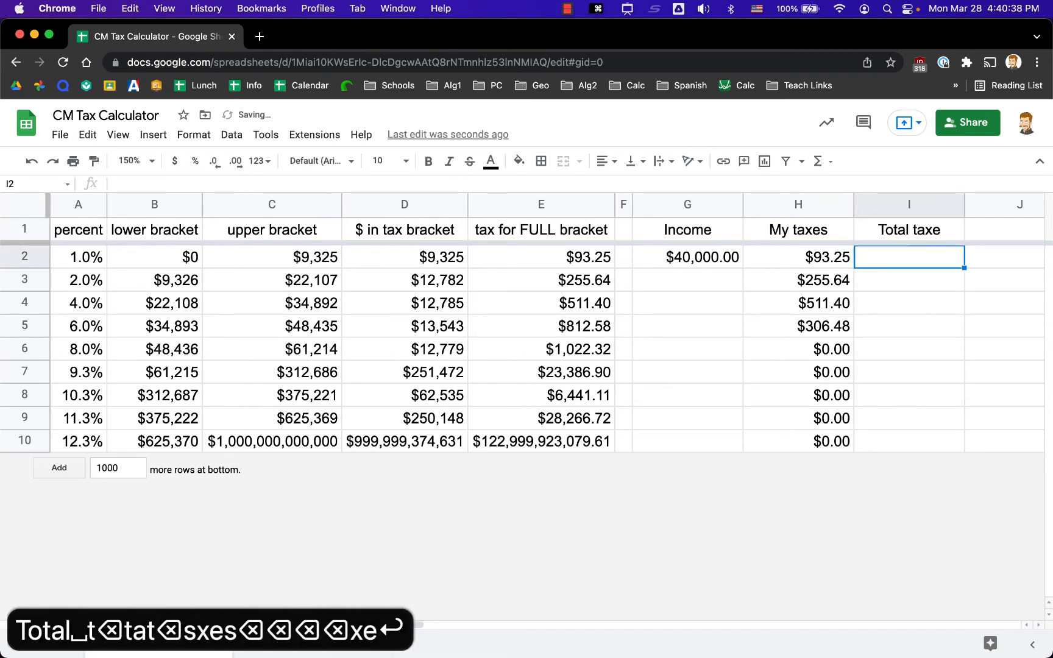
key(Up)
key(Return)
text(s)
key(Return)
key(Up)
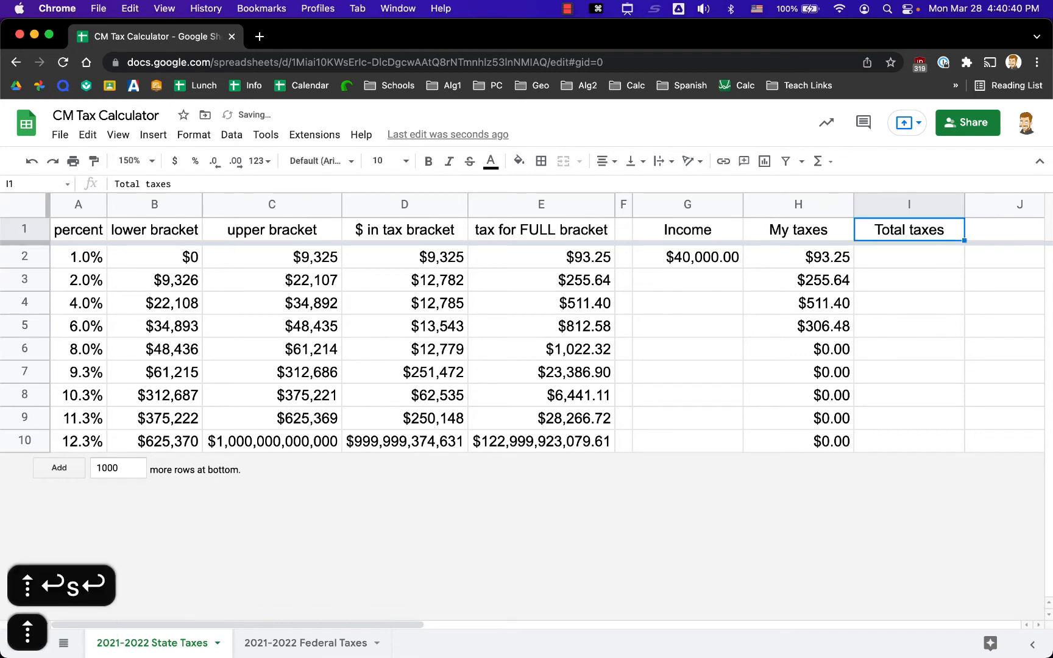
key(Return)
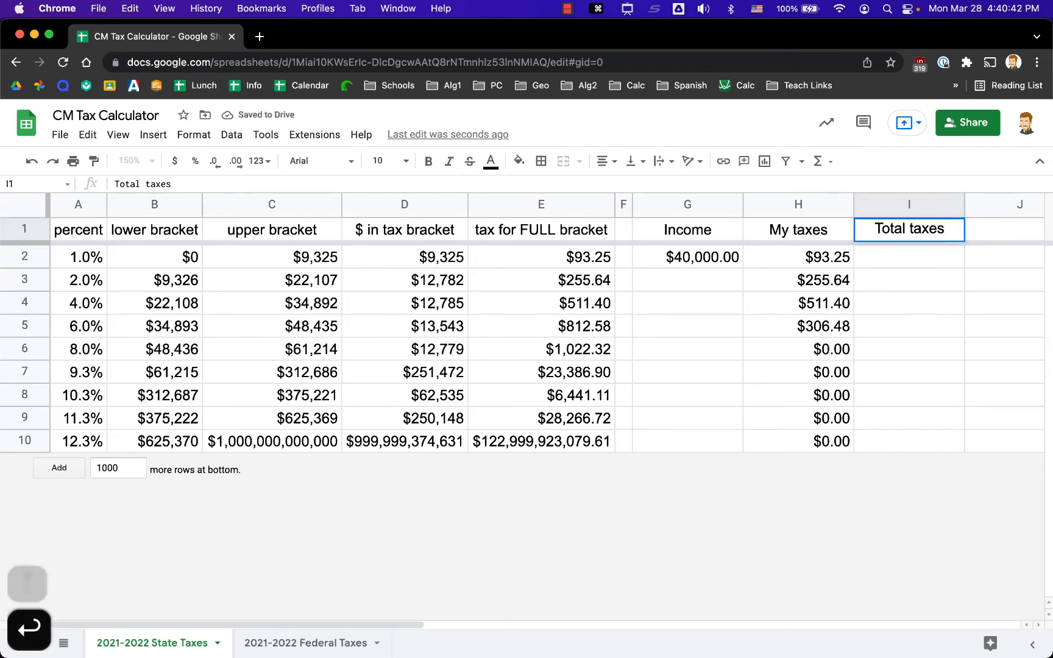
text(jklfsdjk)
key(BackSpace)
key(BackSpace)
key(BackSpace)
key(BackSpace)
key(BackSpace)
key(BackSpace)
key(BackSpace)
key(BackSpace)
key(Return)
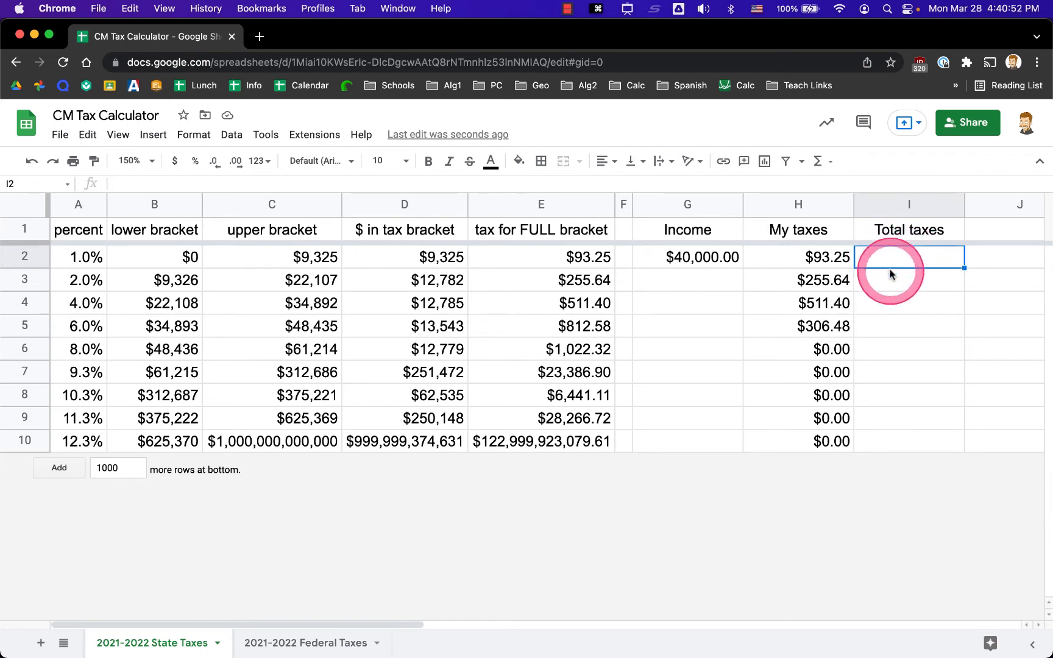
Overwrite the My taxes header in H1 with "hi" and undo that change.
click(825, 238)
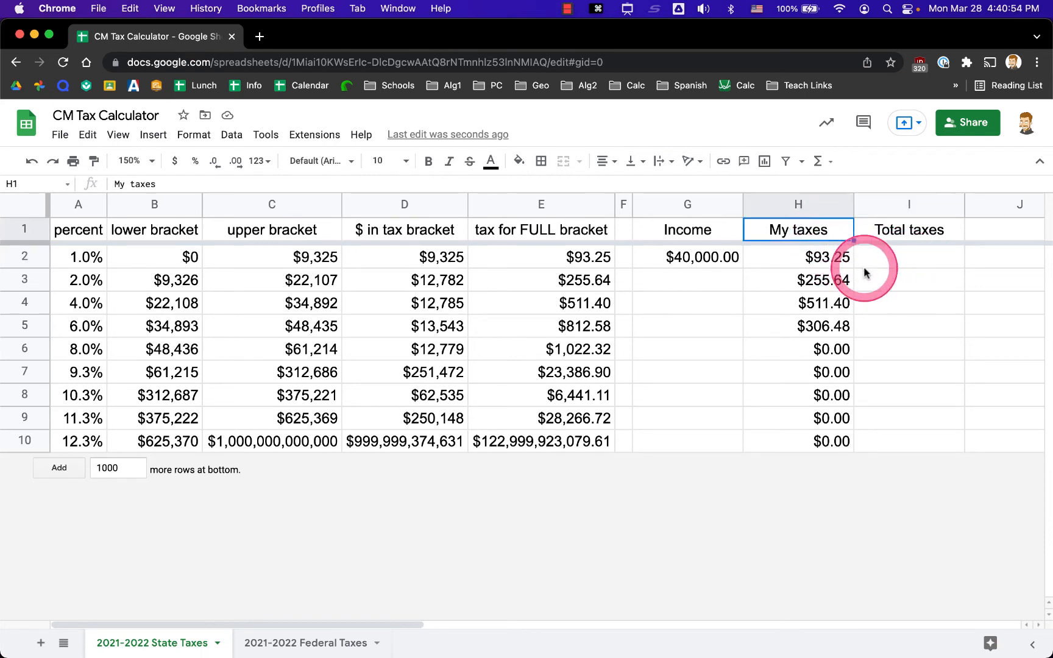
text(hi)
key(Return)
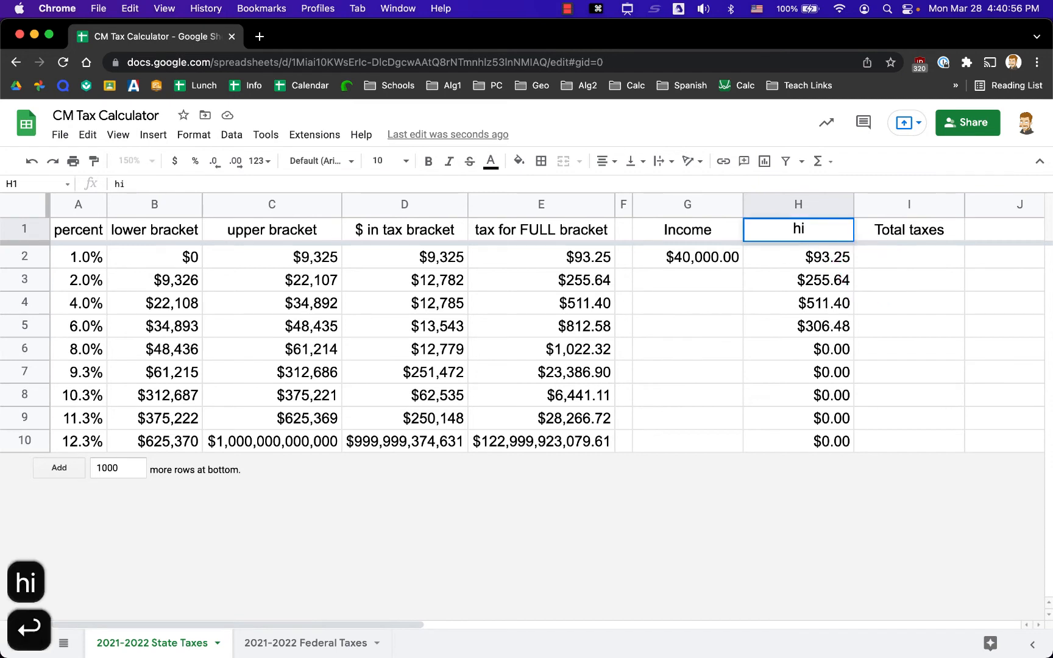
key(super+z)
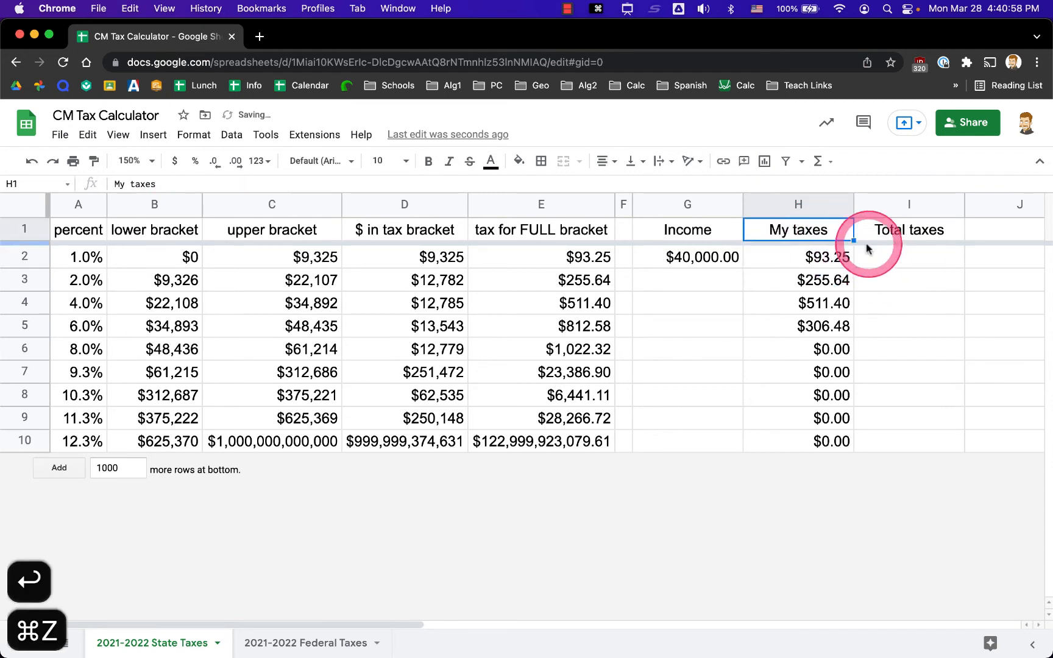
click(916, 264)
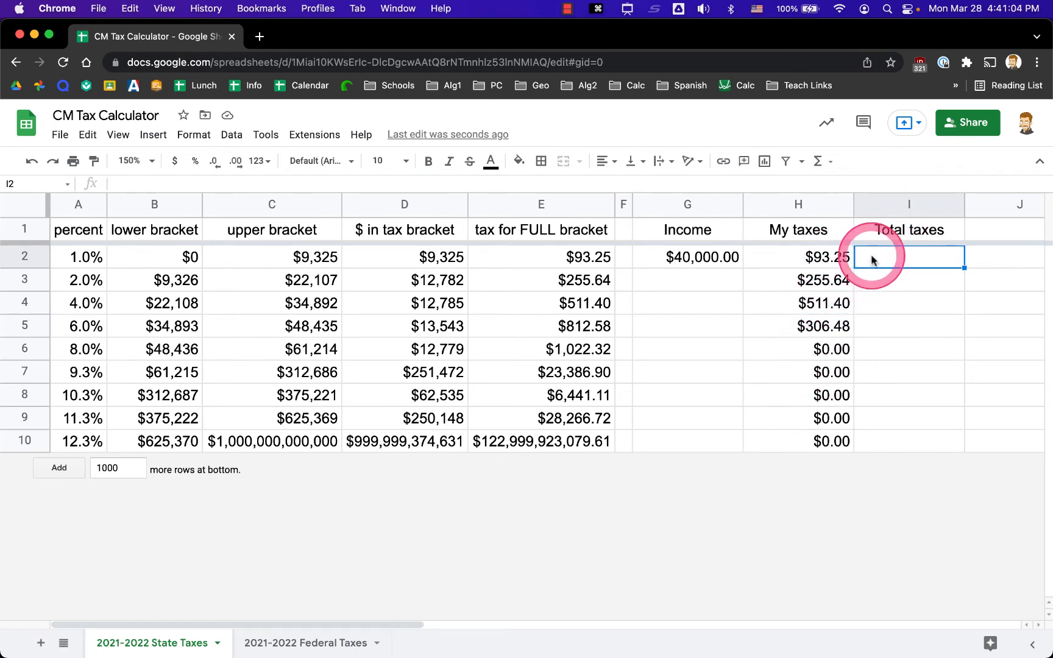
text(=)
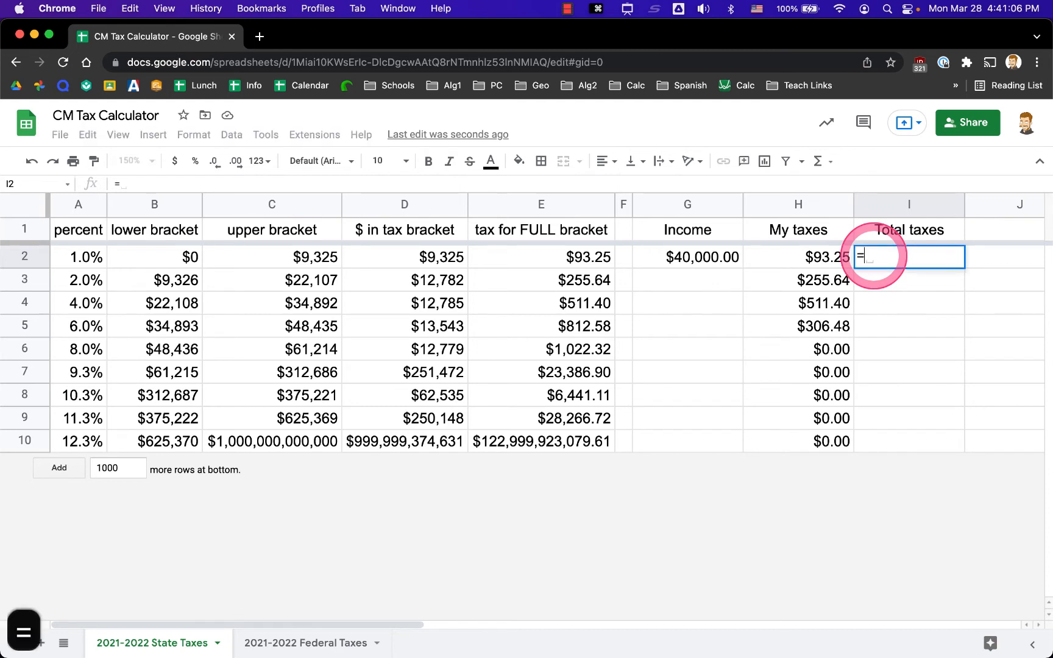
click(819, 263)
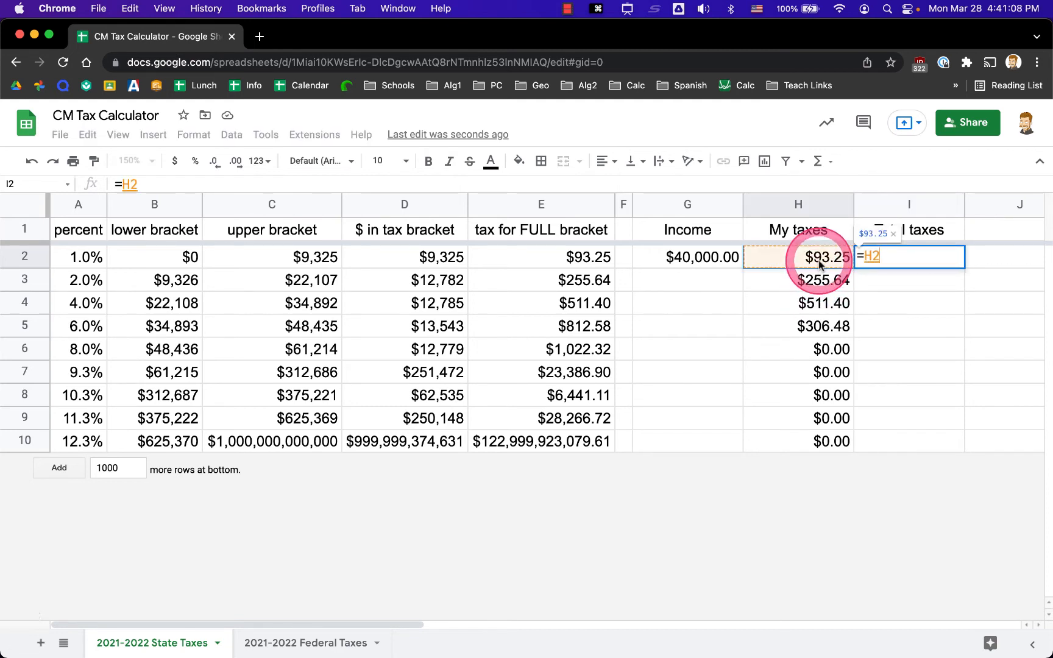
text(+)
click(825, 280)
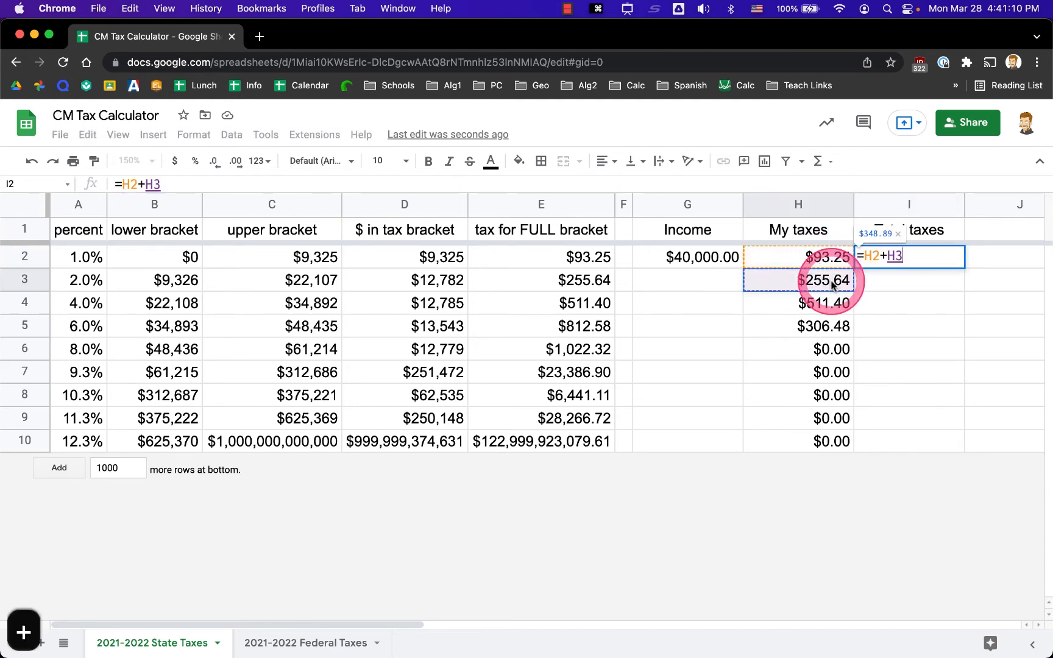
text(+)
click(827, 299)
text(+)
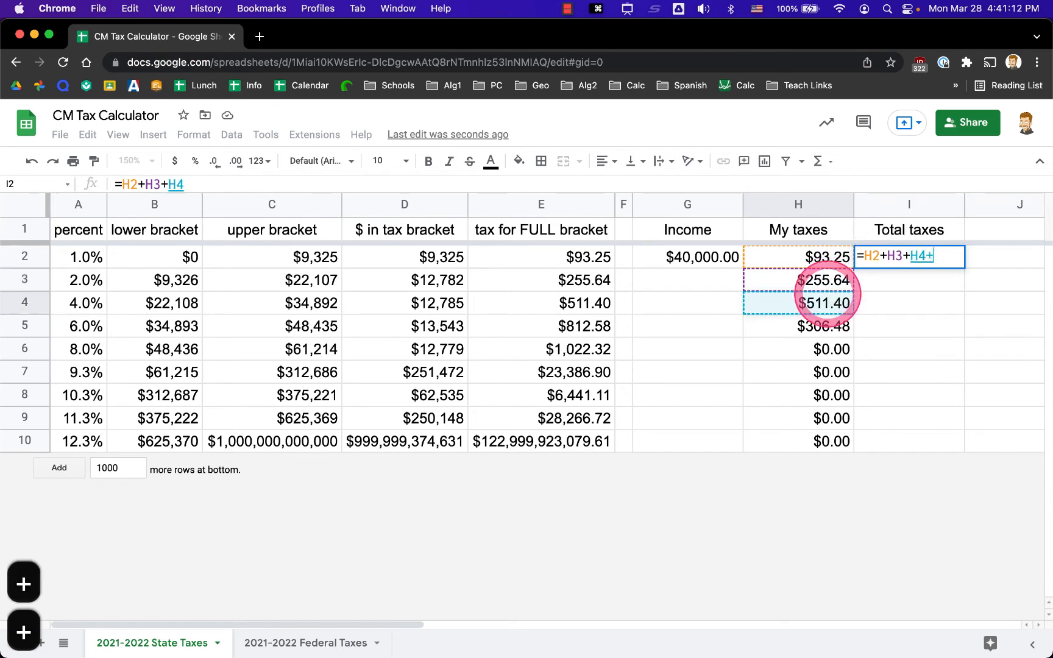
click(838, 327)
text(+)
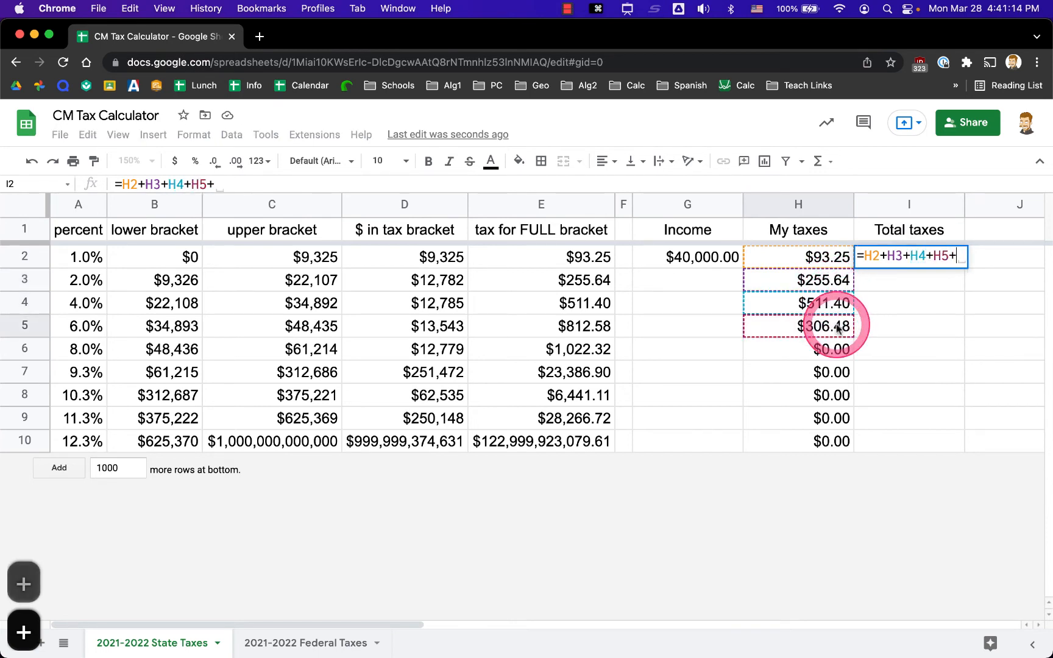
click(823, 349)
text(+)
click(800, 370)
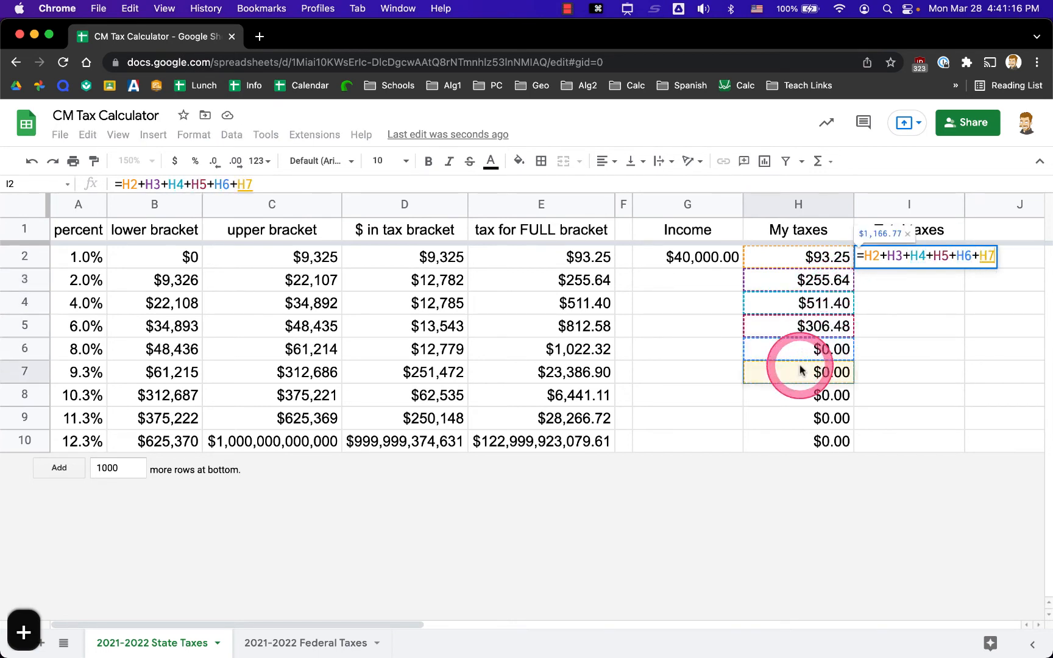
text(+)
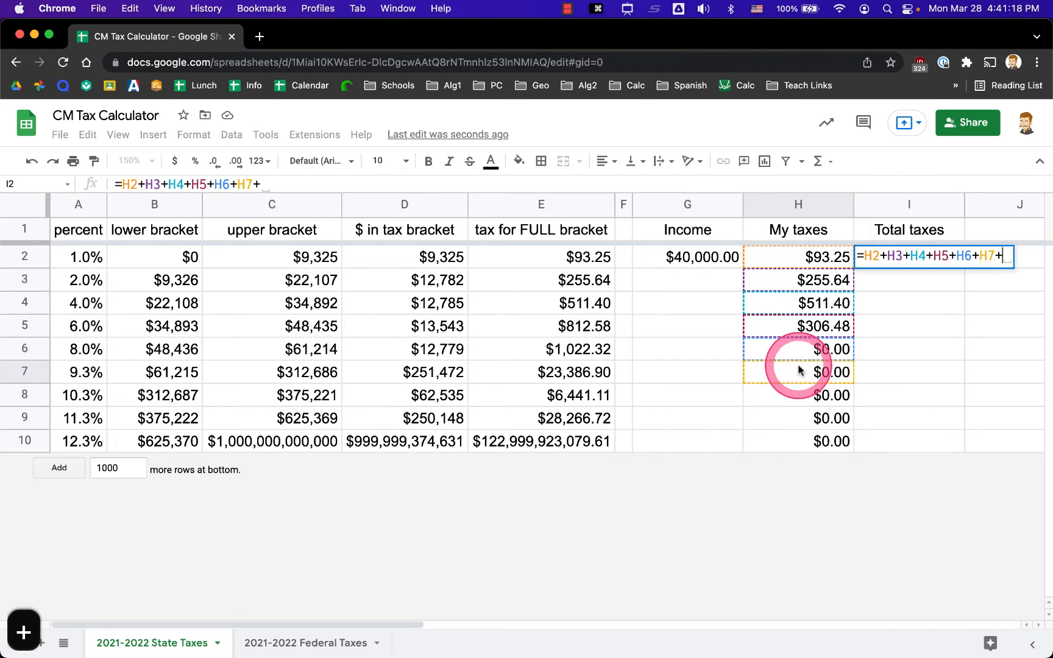
key(Escape)
Total the My taxes column in I2 with =sum(H2:H10), and open the range's end so the formula reads =sum(H2:H).
text(=)
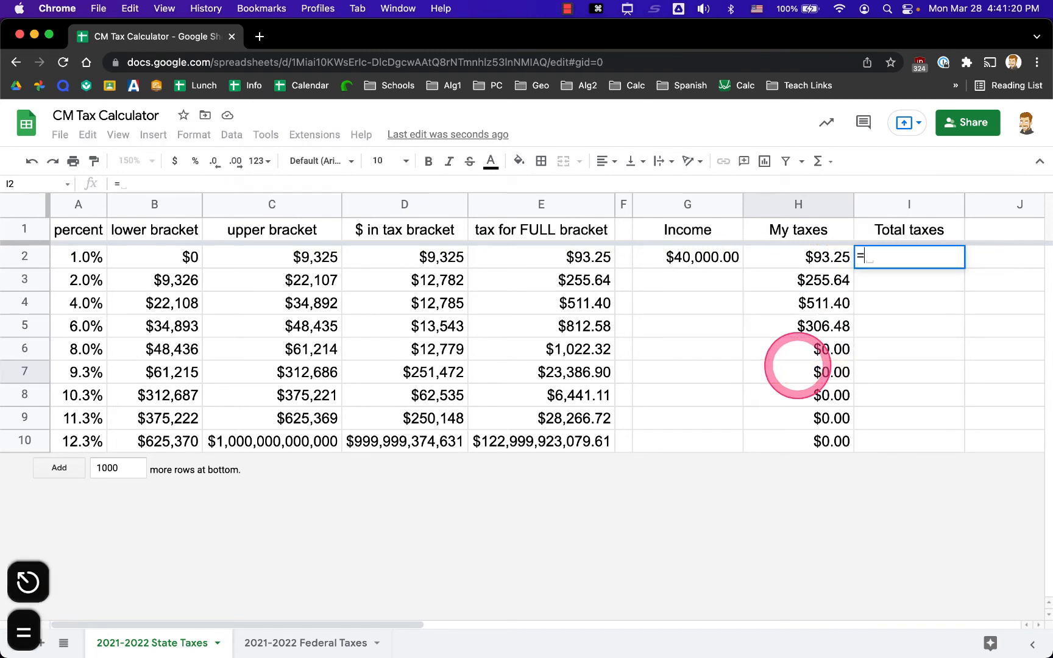
text(sum()
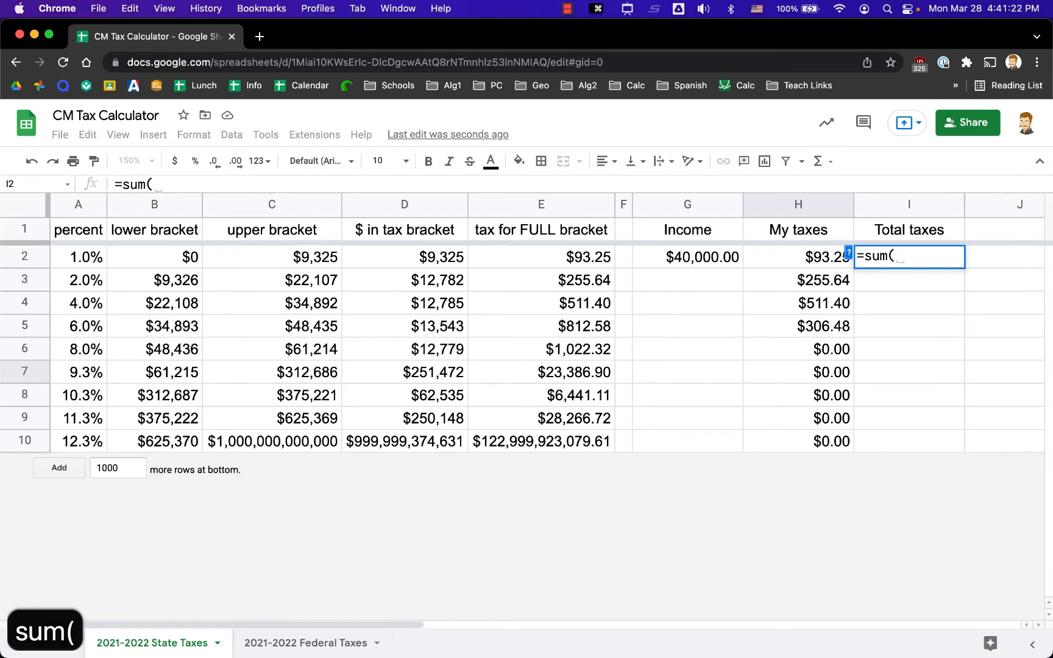
text())
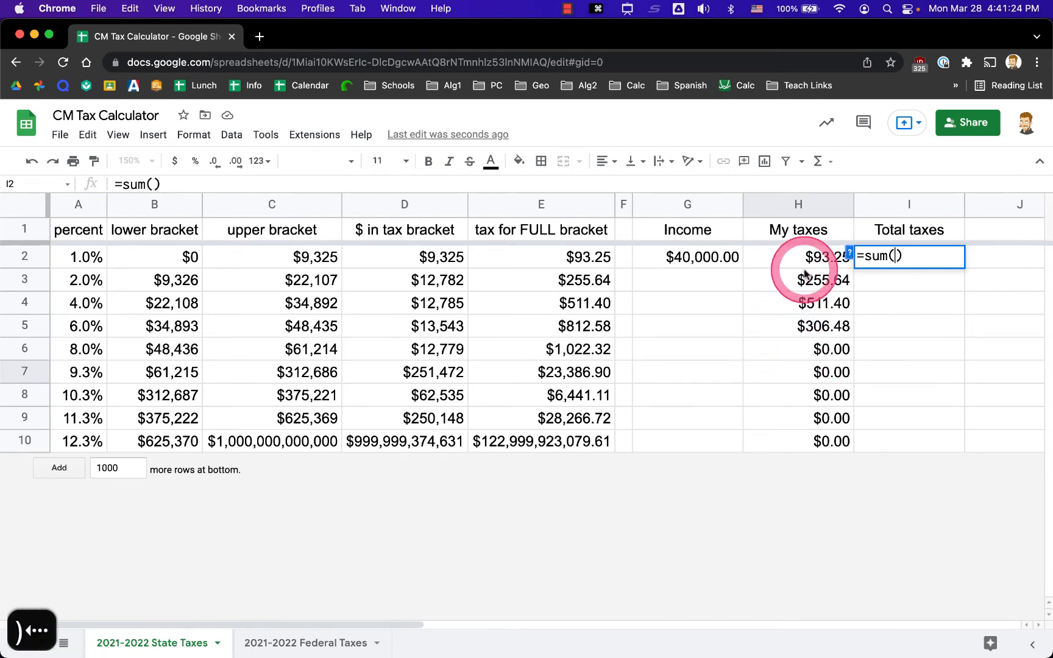
drag(797, 259, 809, 442)
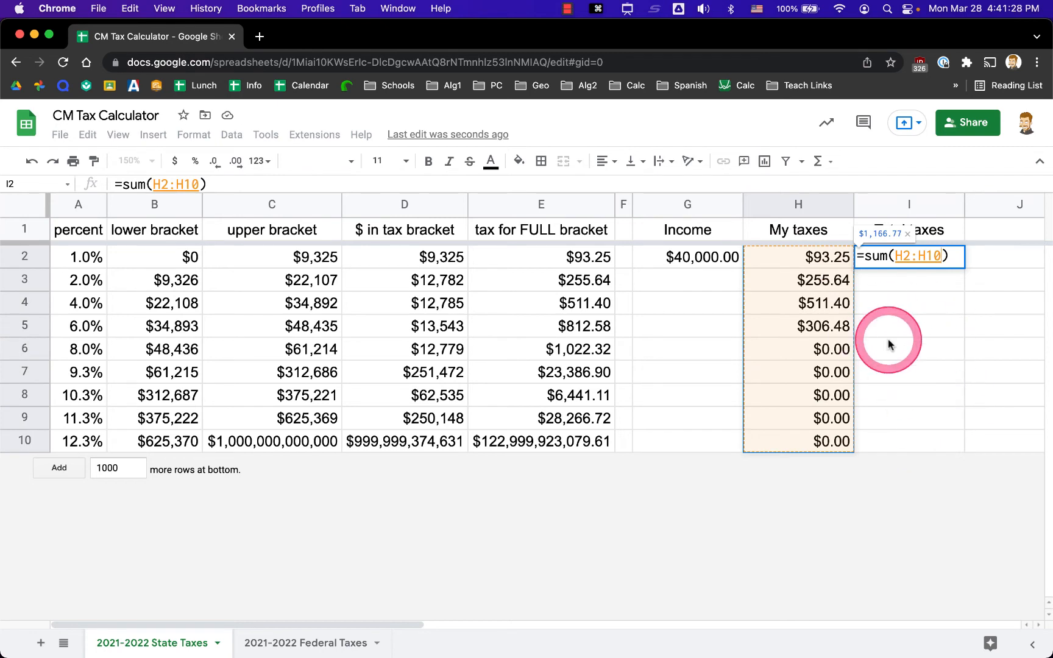
key(Return)
key(Up)
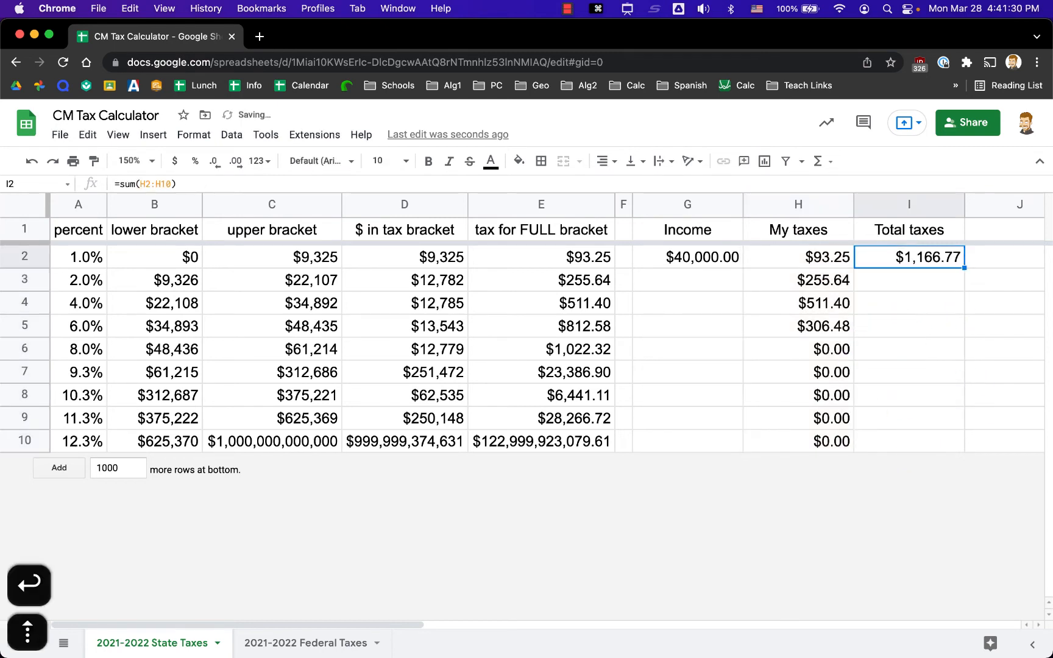
click(165, 183)
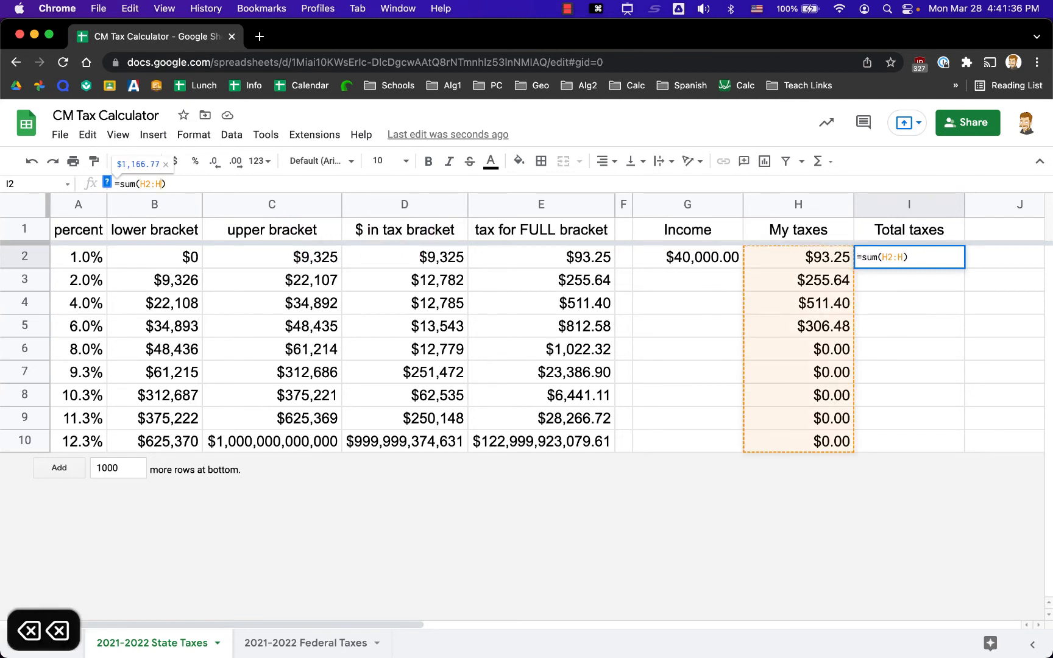
key(Return)
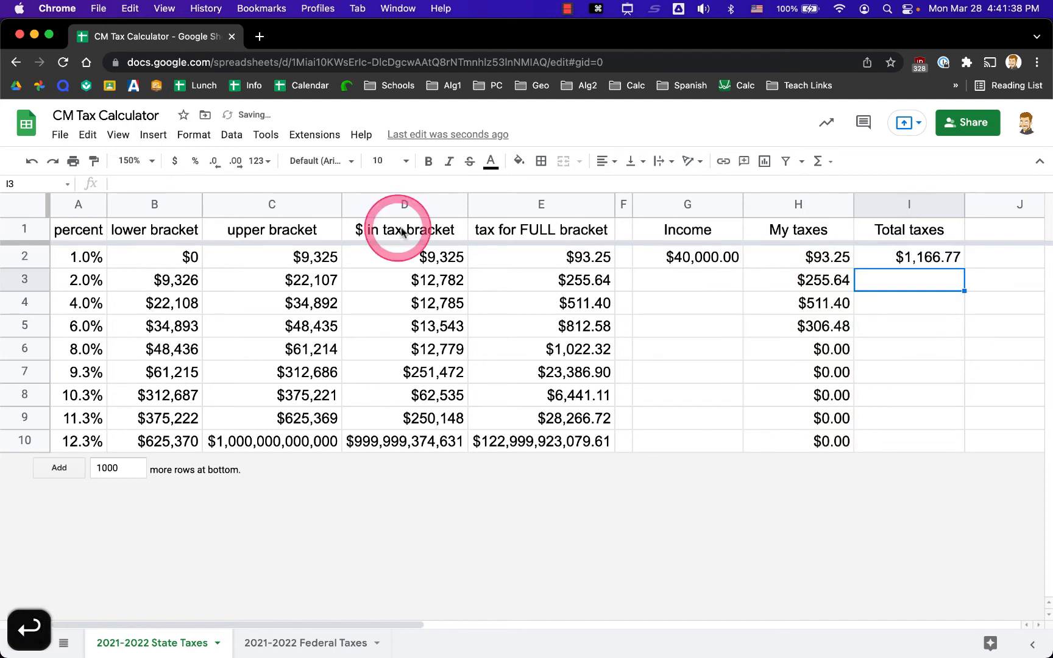
Add 1 row at the bottom of the sheet and enter 1 in H11 to test the open-ended total in I2.
double_click(106, 468)
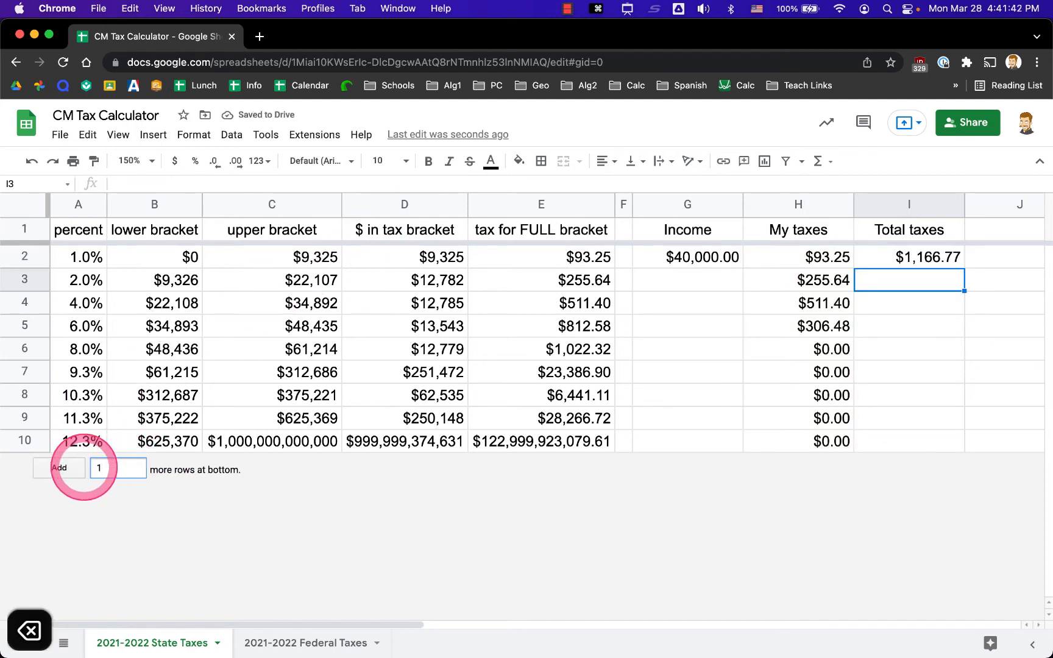
key(Return)
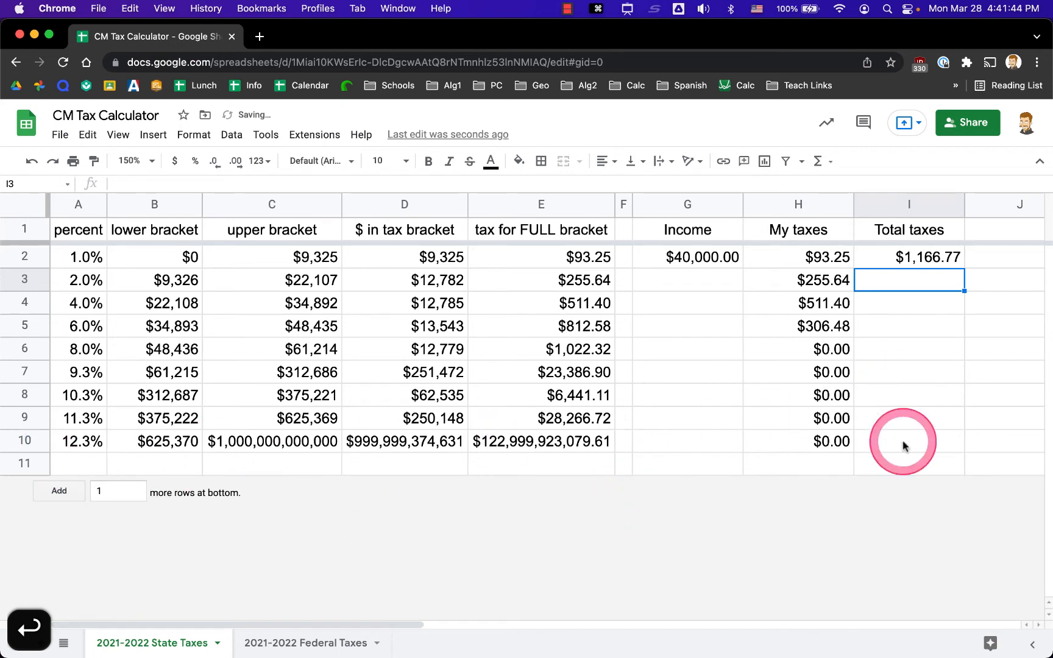
click(921, 259)
click(819, 468)
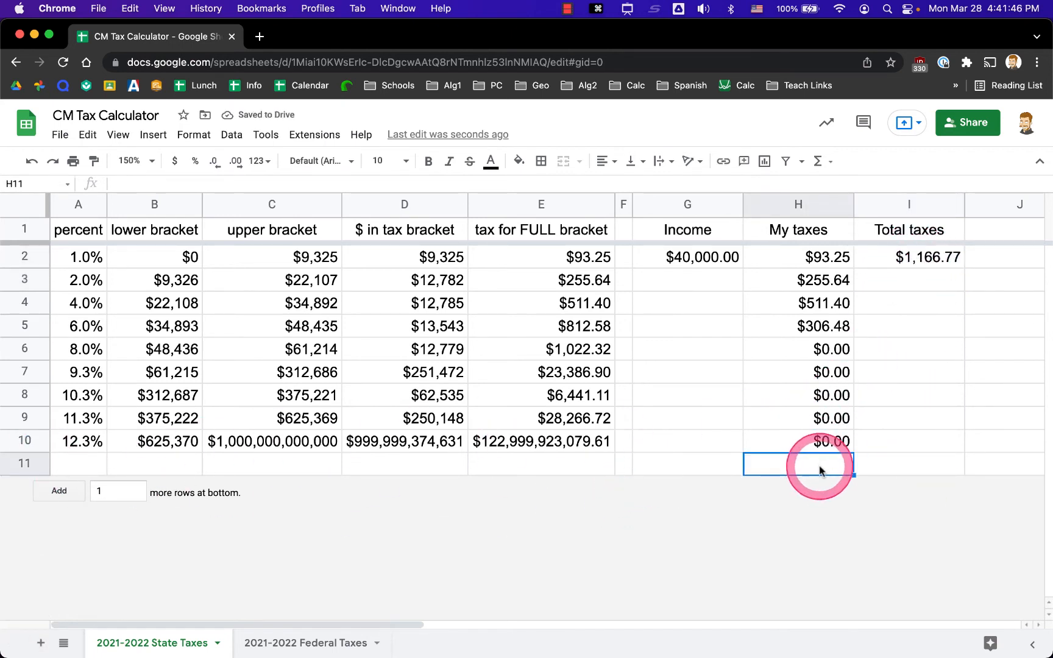
text(1)
click(940, 422)
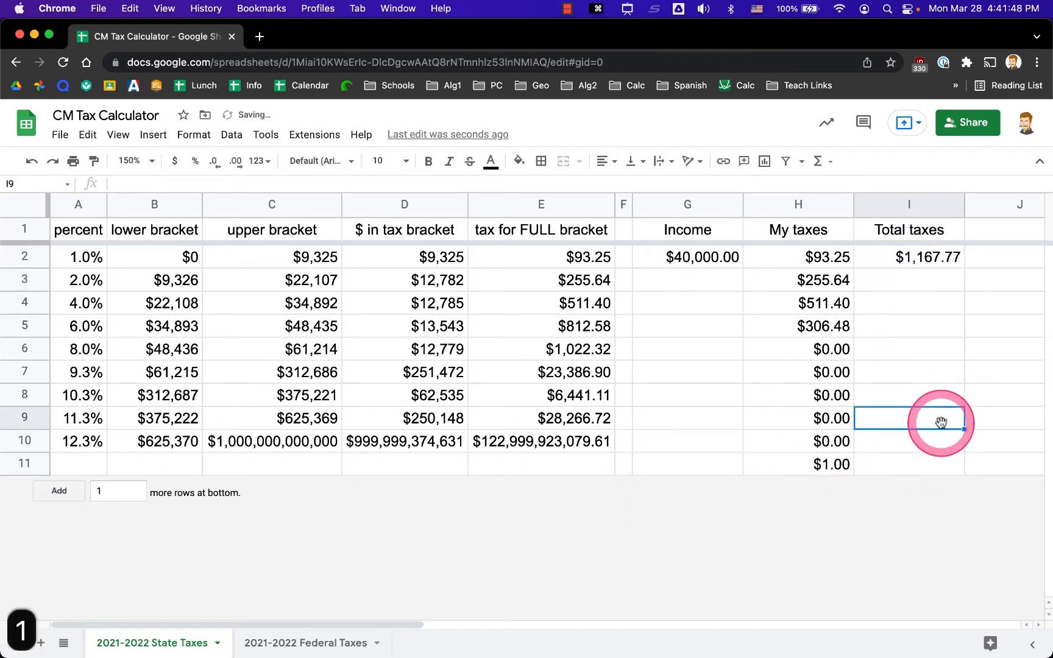
click(934, 263)
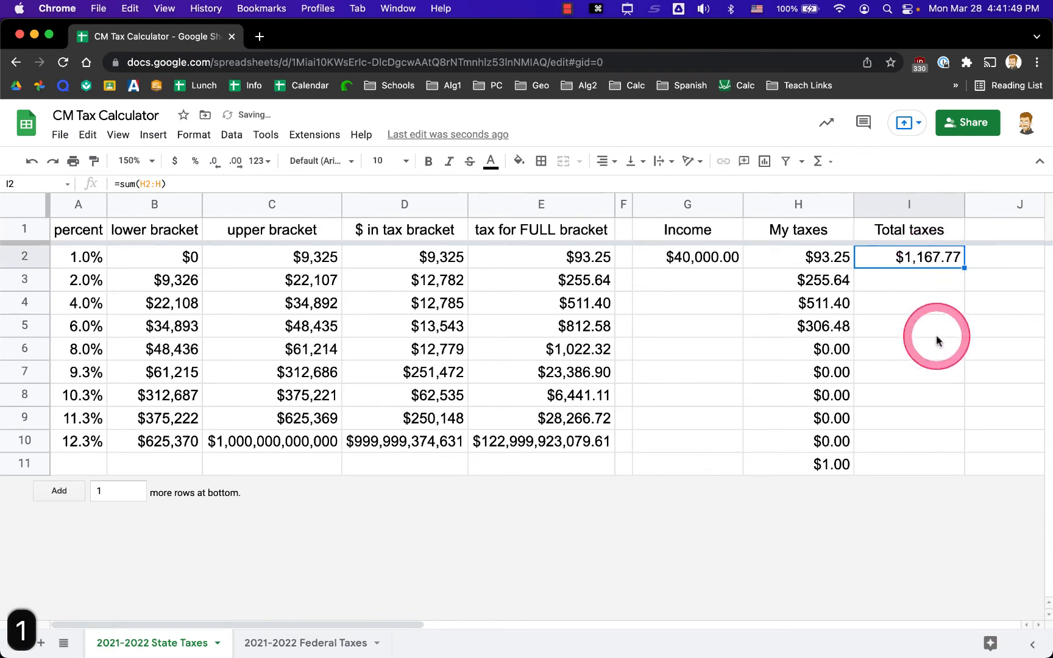
Clear test row 11, delete that row, and reselect the total in I2.
click(11, 465)
right_click(11, 465)
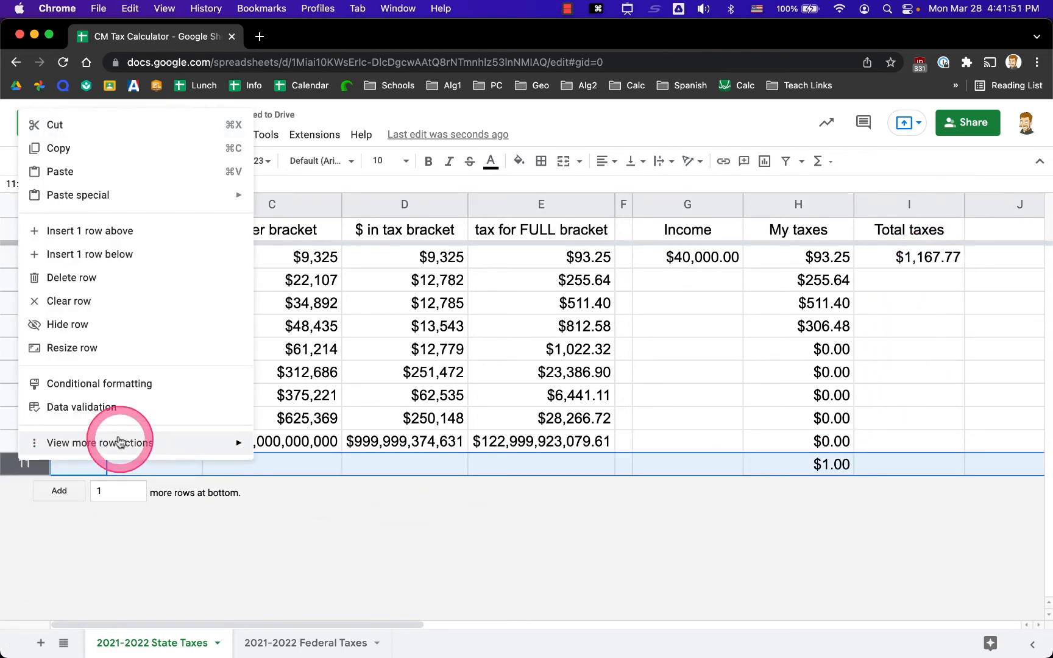
click(105, 298)
right_click(19, 462)
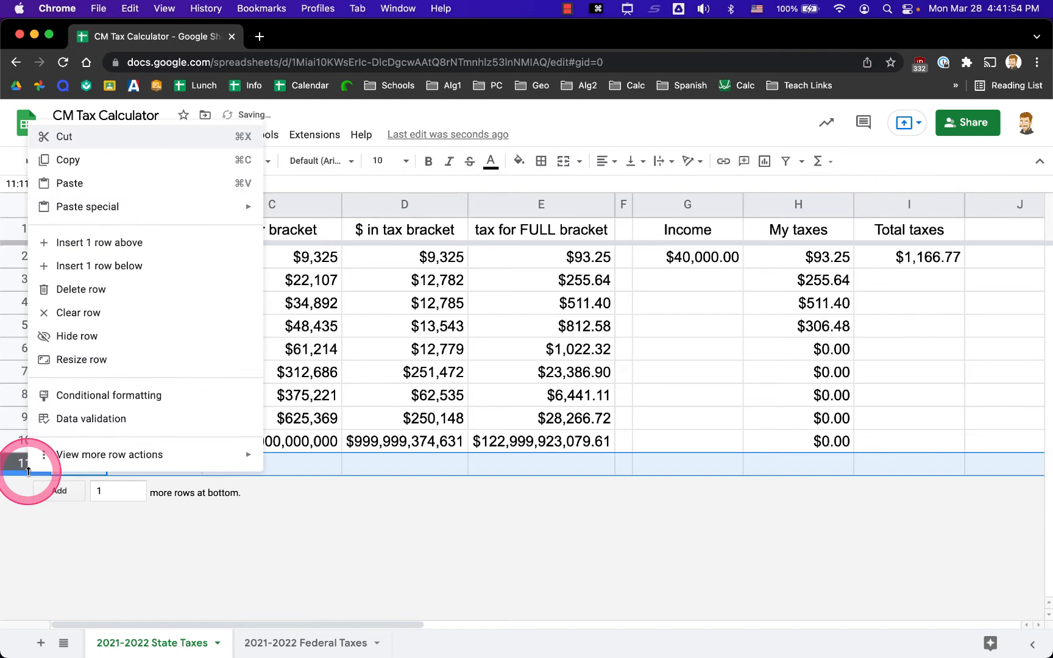
click(85, 290)
click(920, 259)
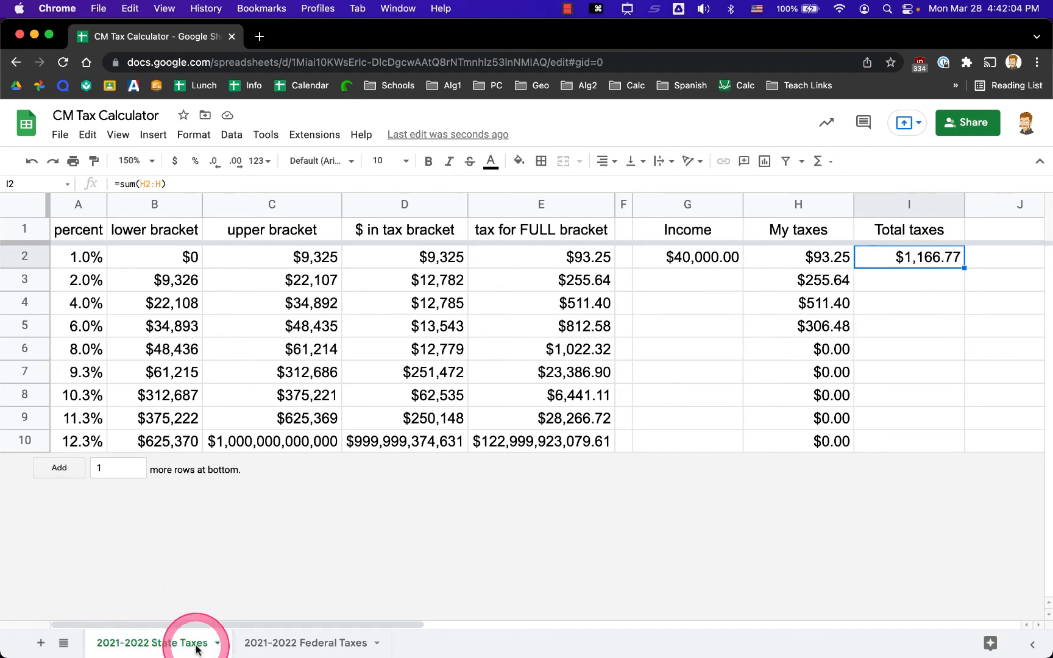
View the brackets on the 2021-2022 Federal Taxes sheet and return to the income cell G2 on the State Taxes sheet.
click(276, 646)
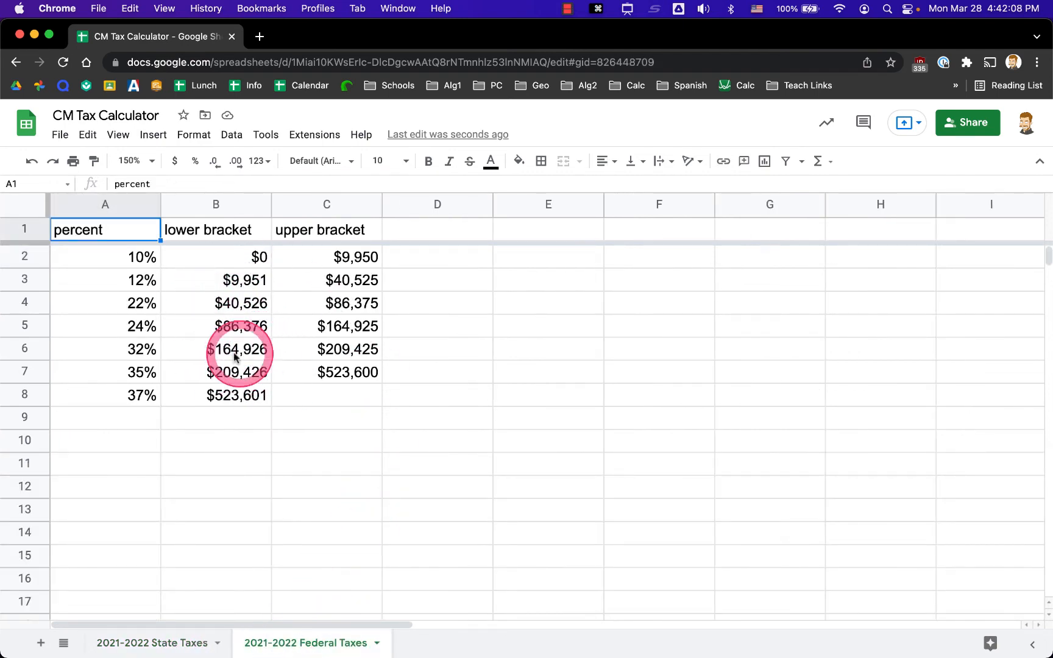
click(166, 652)
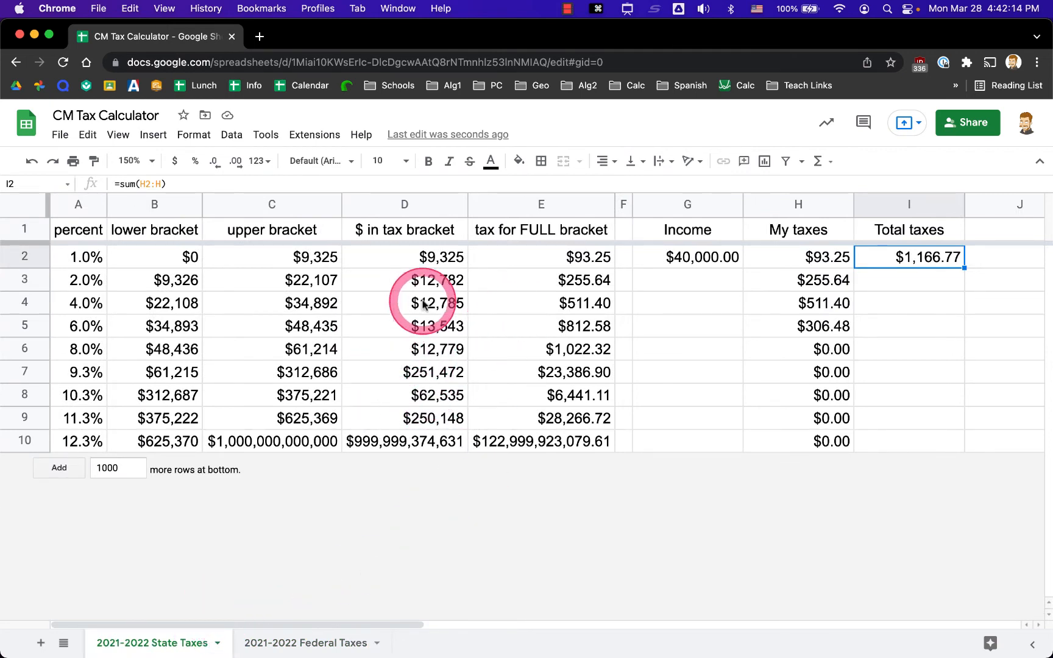
click(670, 259)
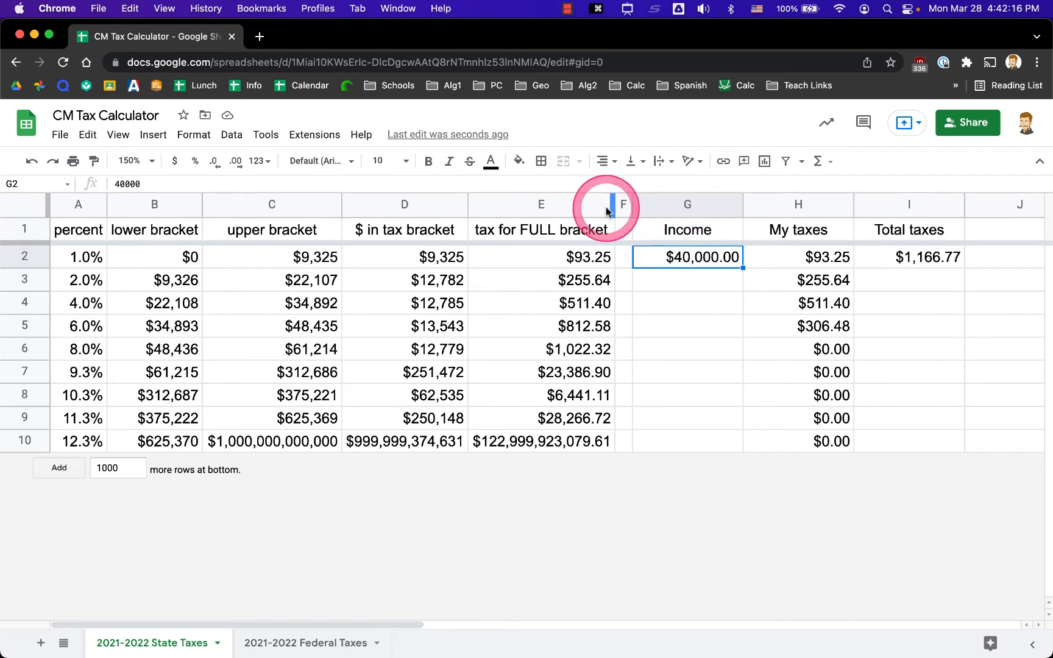
Auto-fit the width of all columns on the State Taxes sheet to their contents.
click(30, 205)
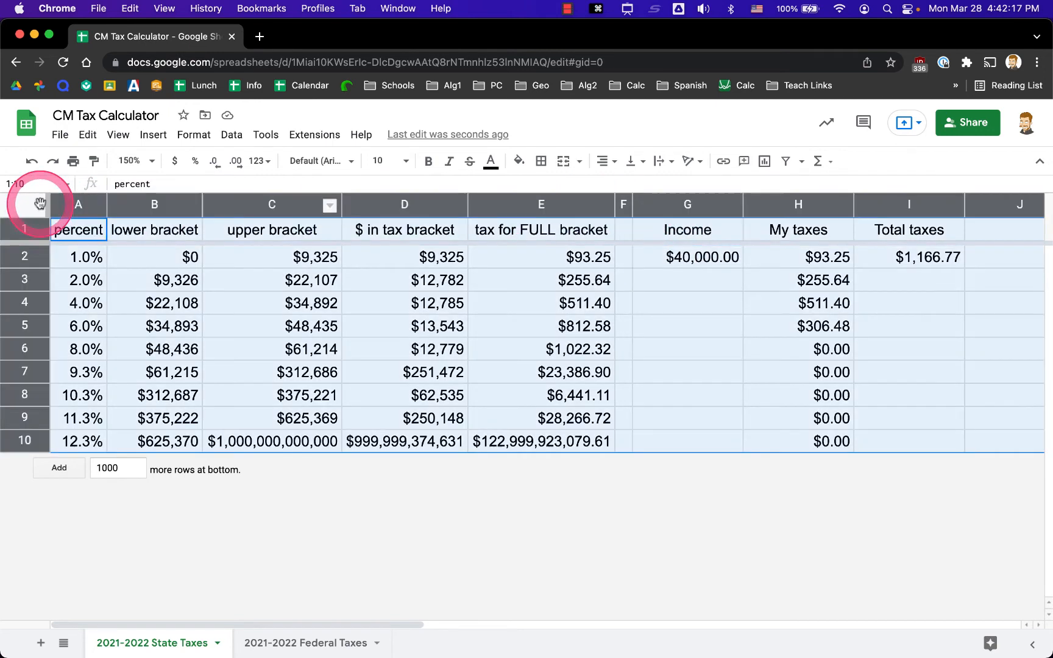
double_click(106, 206)
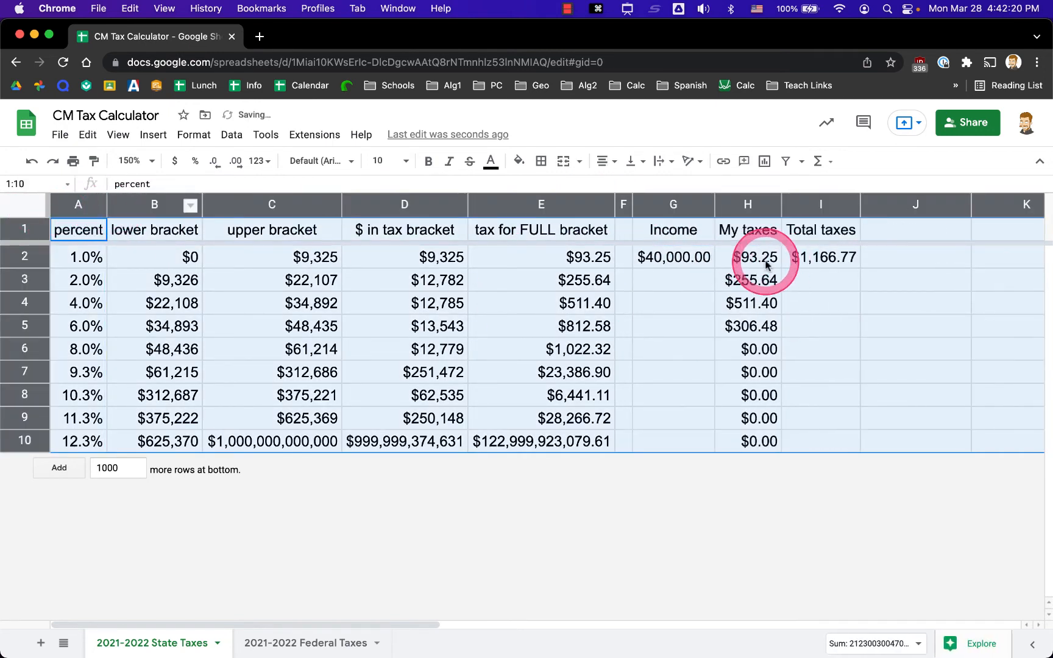
click(823, 285)
Delete the empty columns J through X from the State Taxes sheet.
click(903, 204)
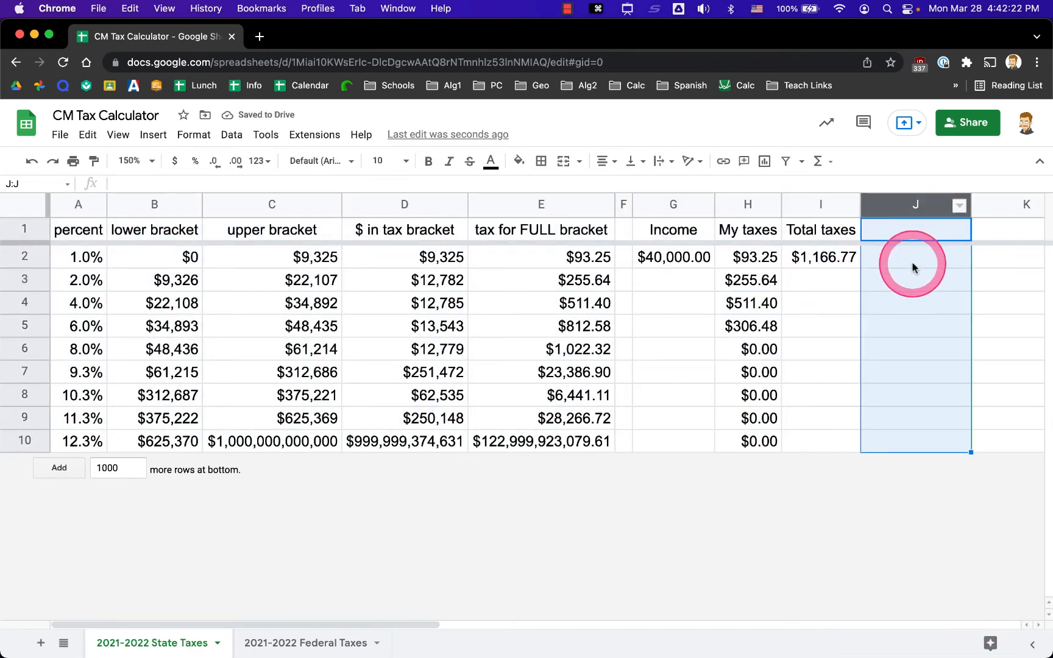
scroll(912, 263, right, 5)
click(608, 332)
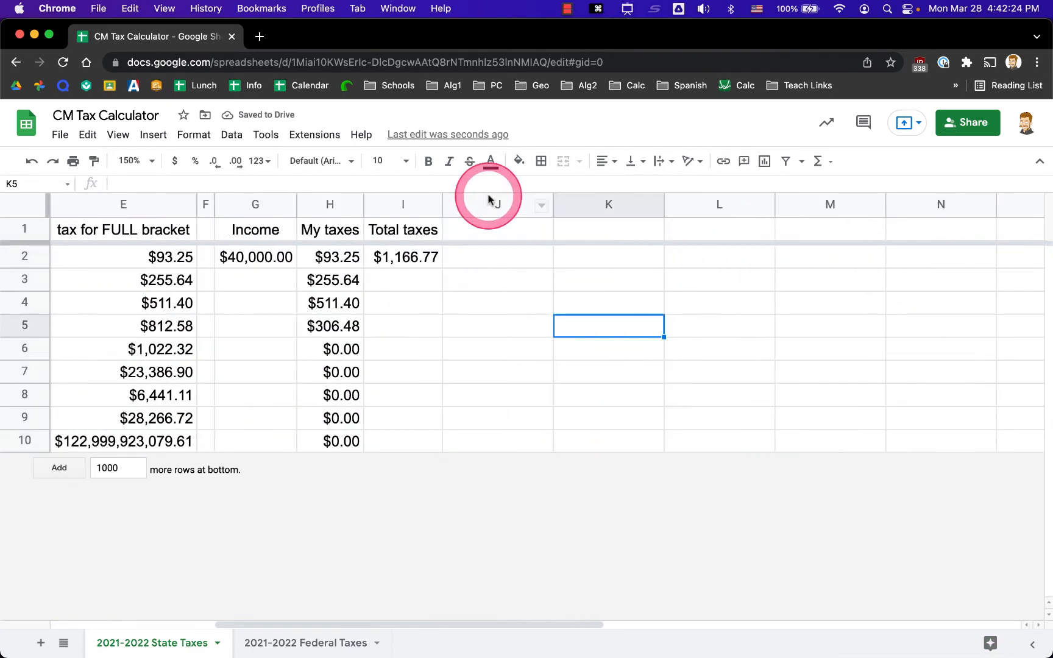
click(491, 205)
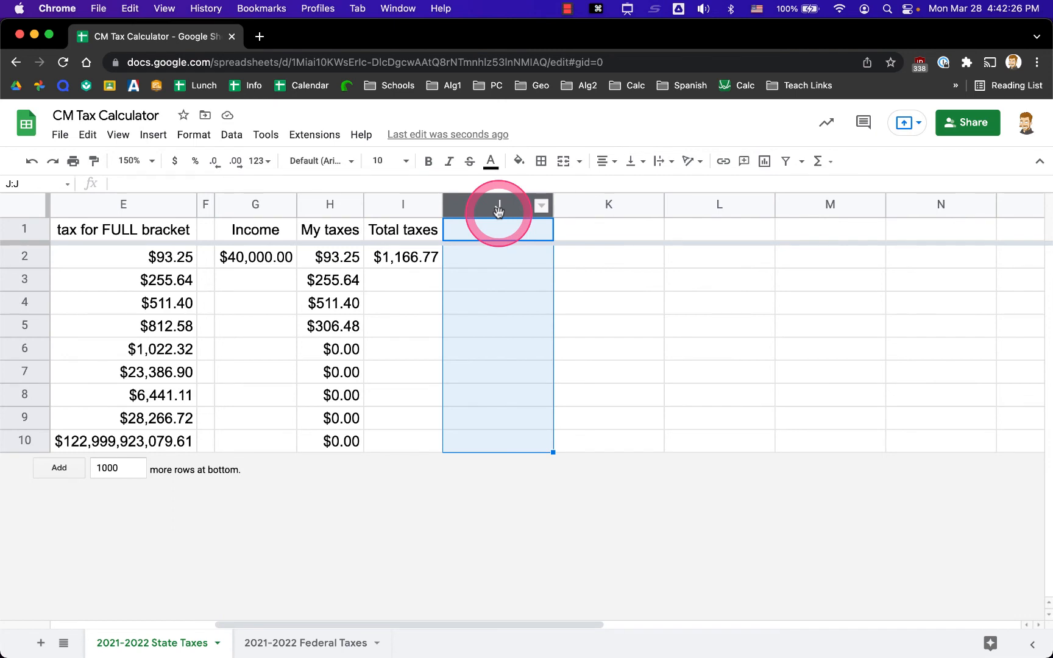
key(shift+super+Right)
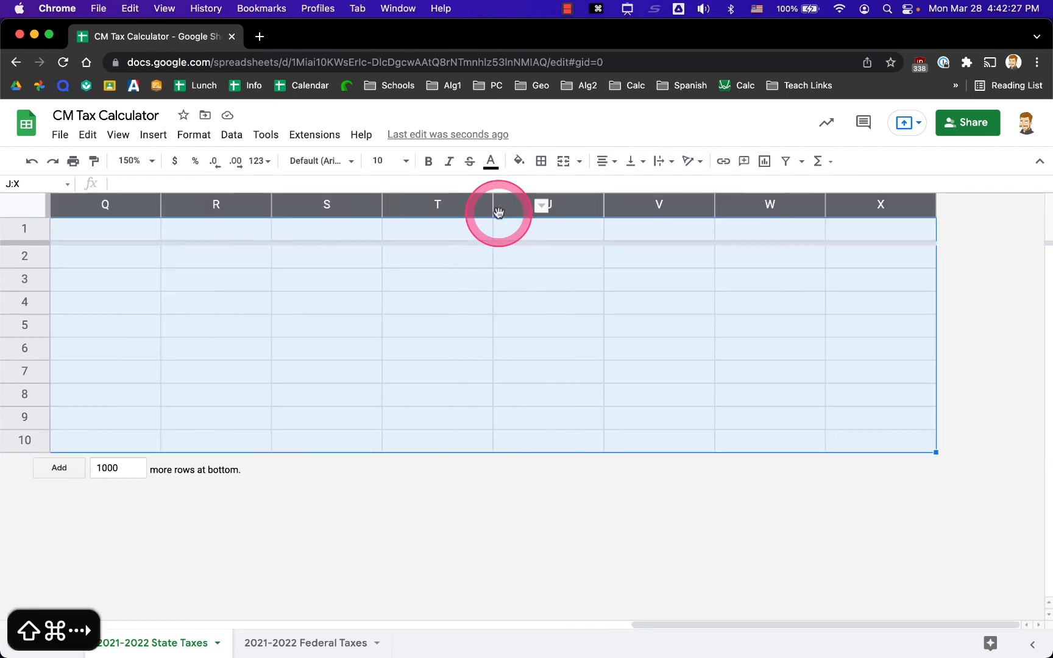
right_click(443, 292)
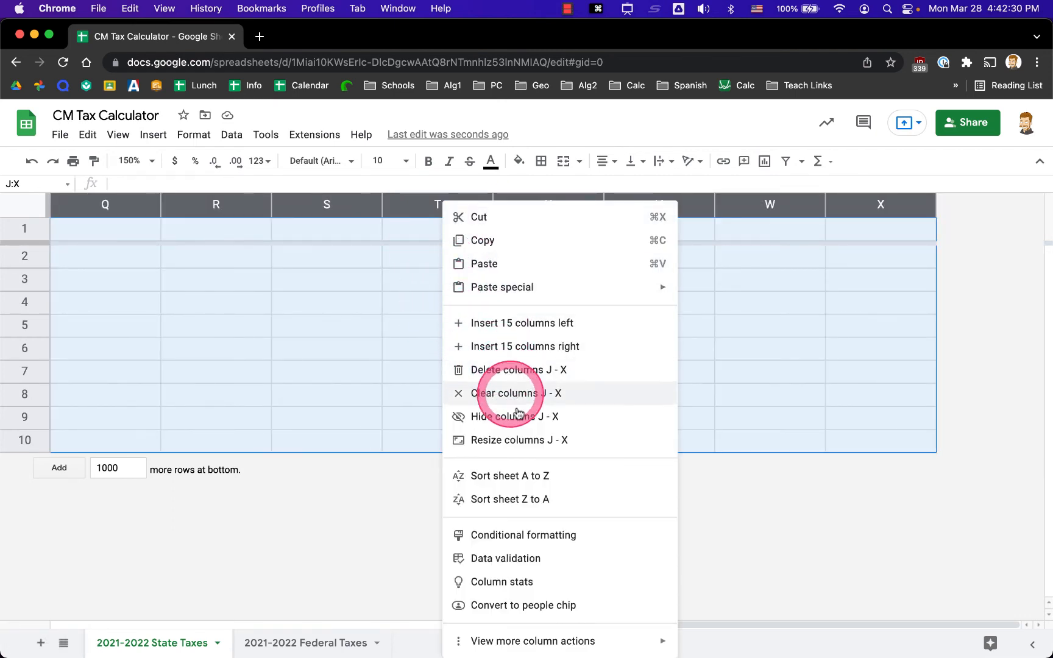
click(518, 383)
click(676, 373)
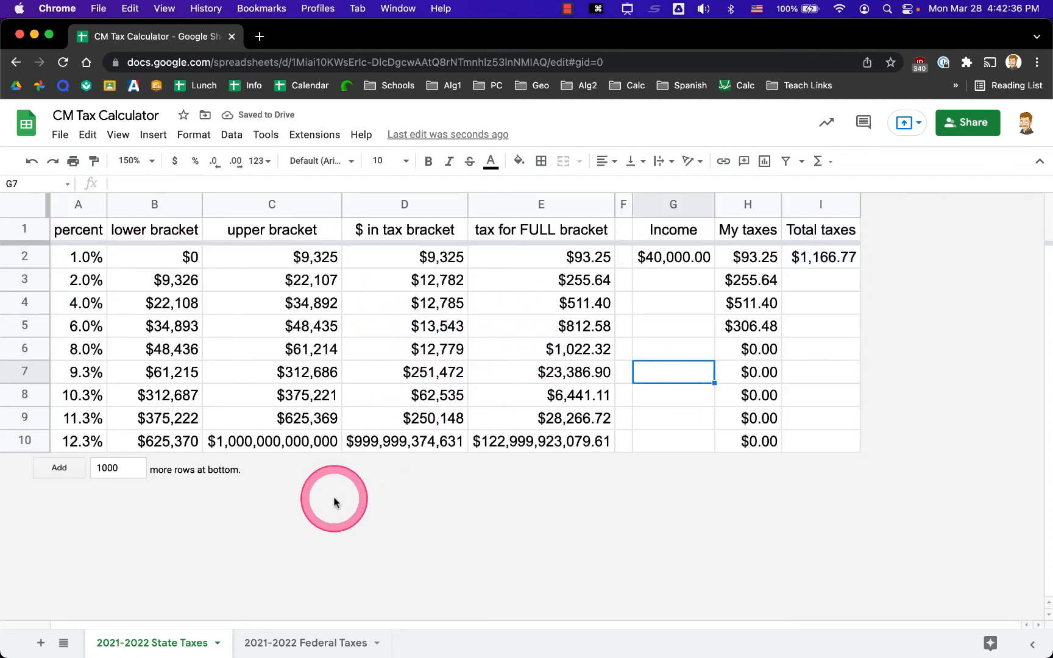
click(322, 644)
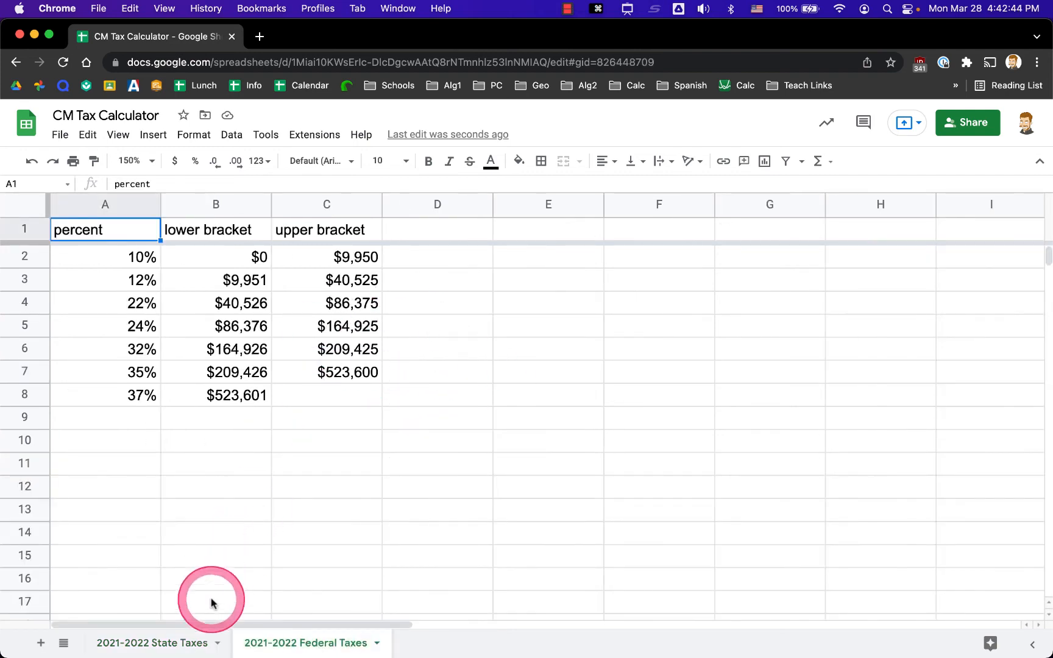
click(187, 643)
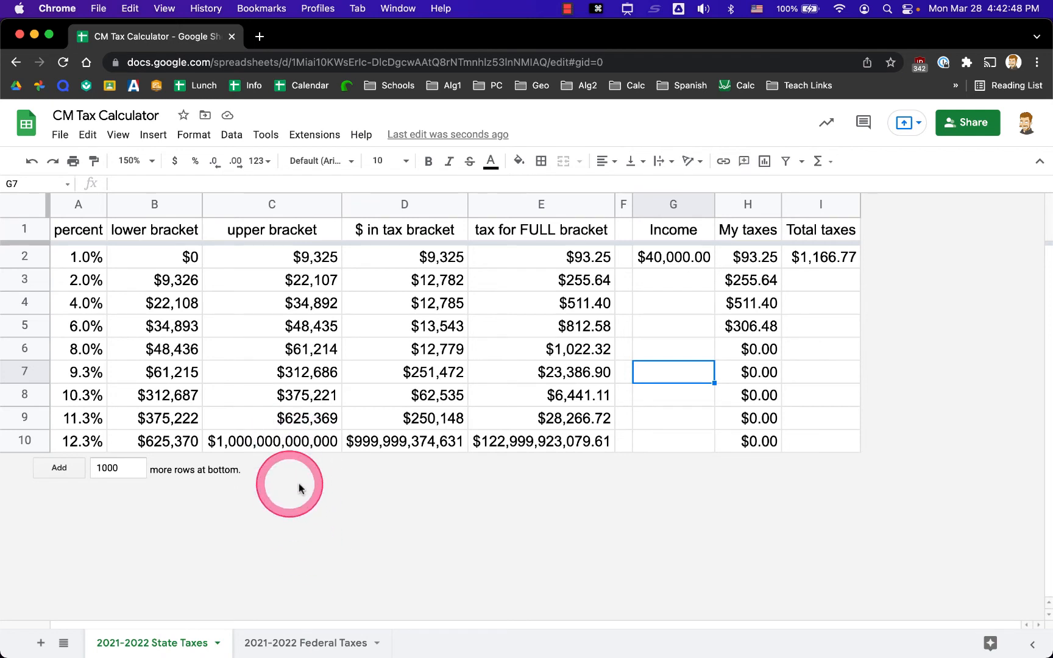
click(283, 444)
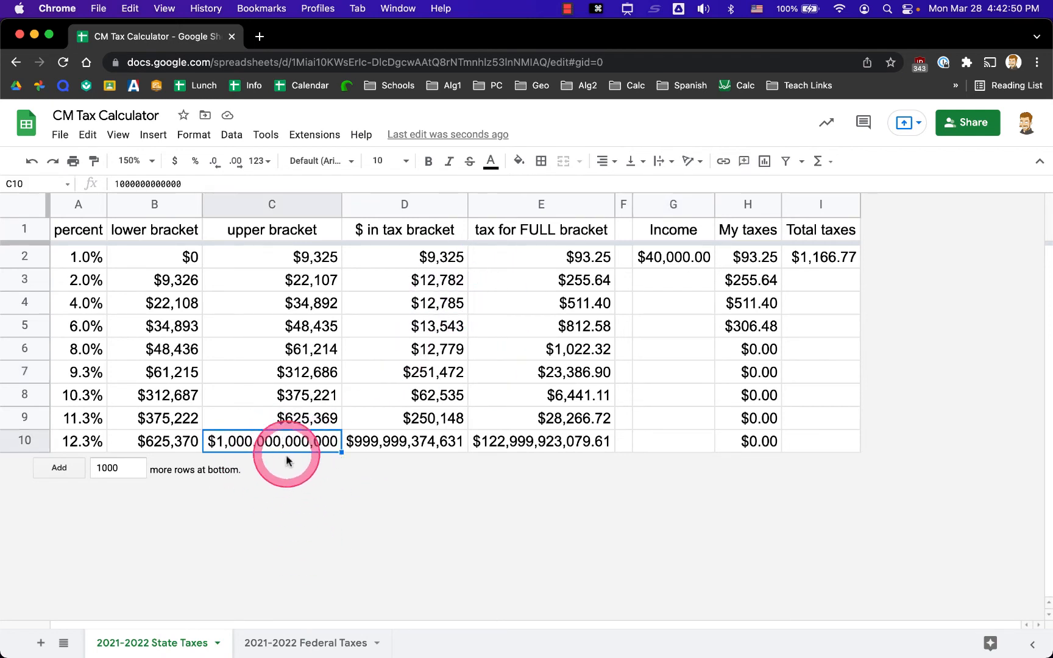
key(super+c)
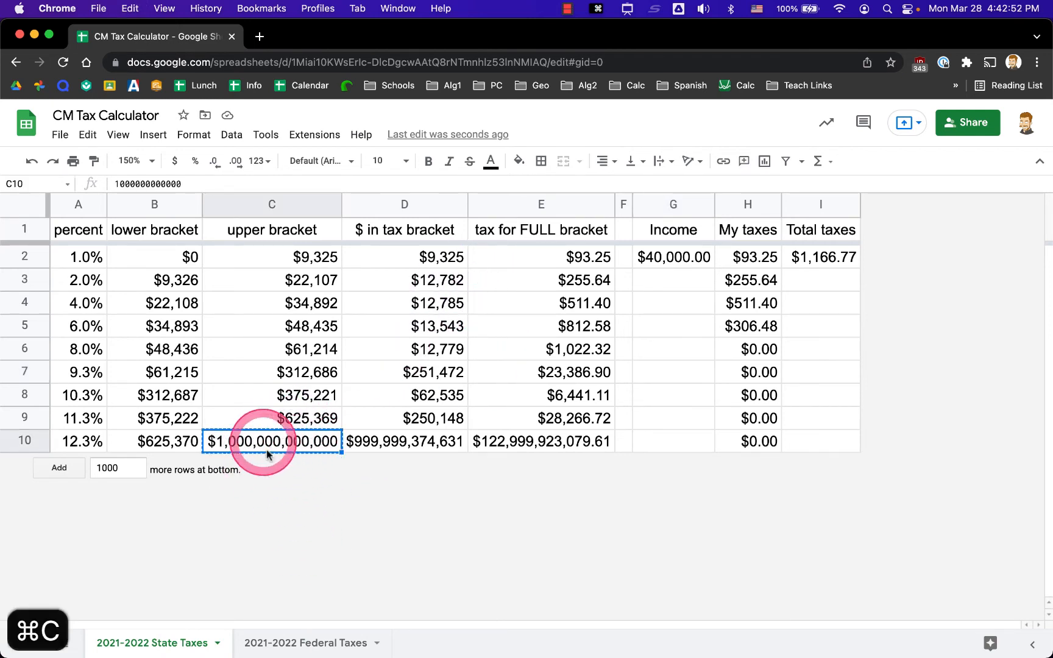
click(288, 647)
key(super+Tab)
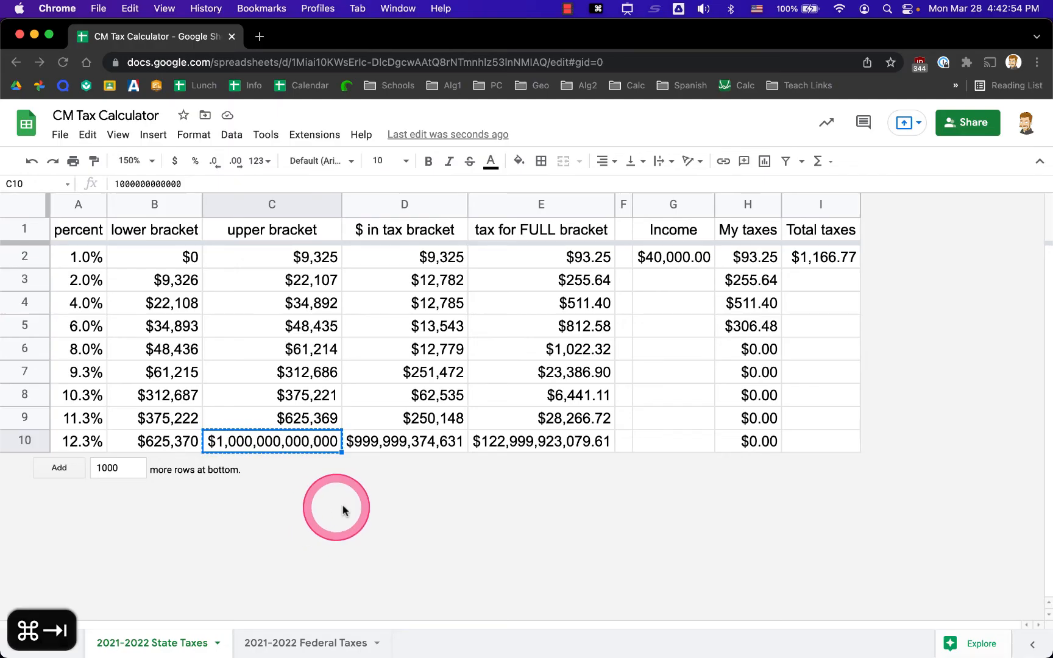
click(320, 633)
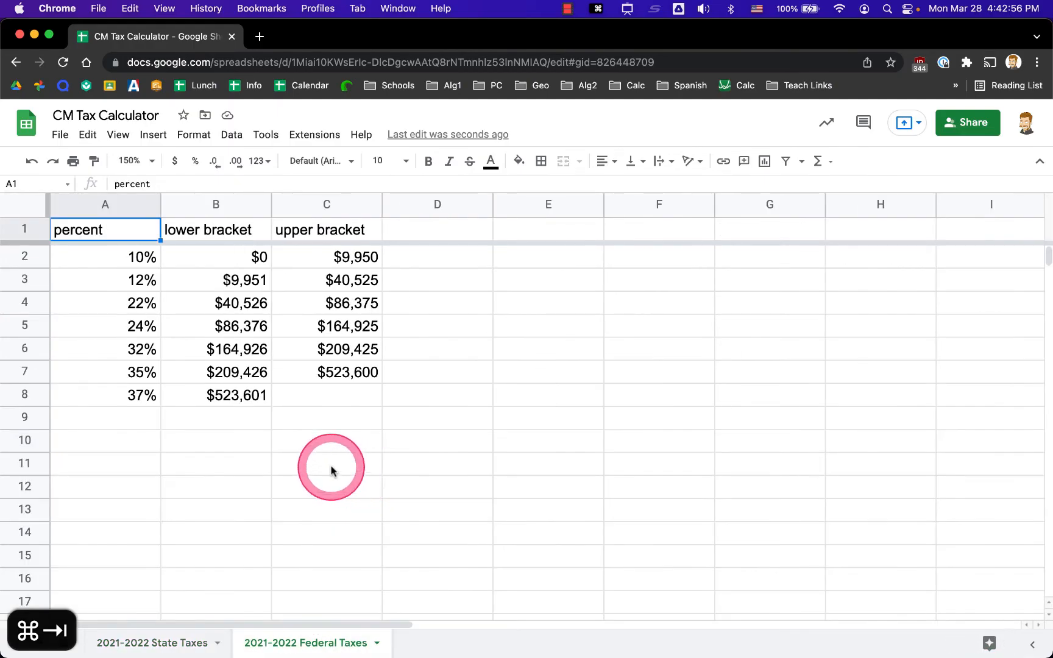
click(329, 396)
key(super+v)
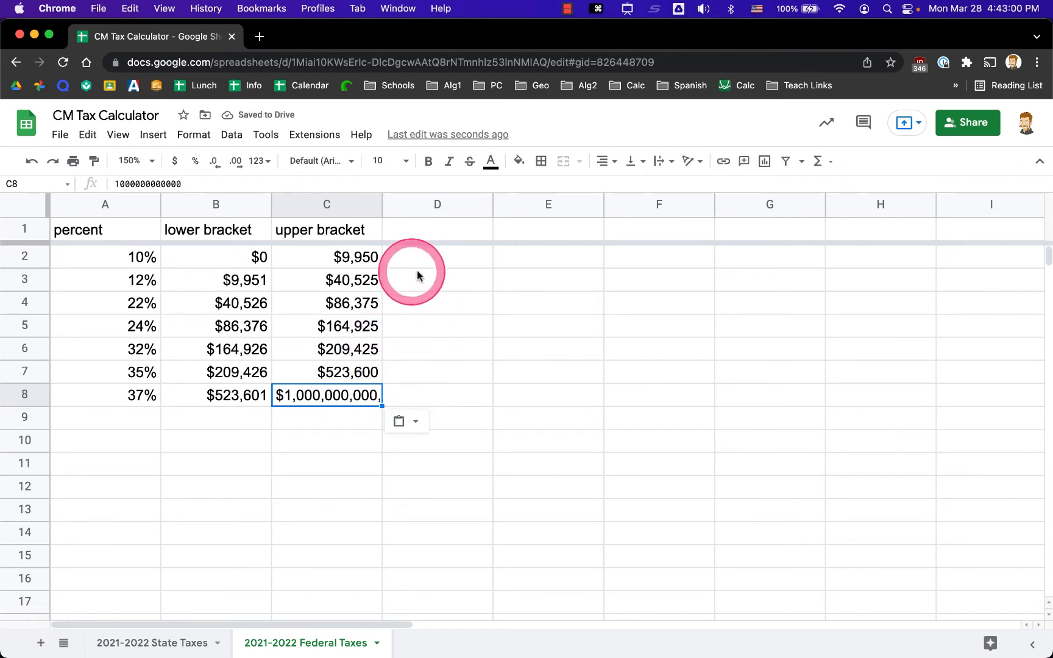
key(super+Tab)
key(super+Tab)
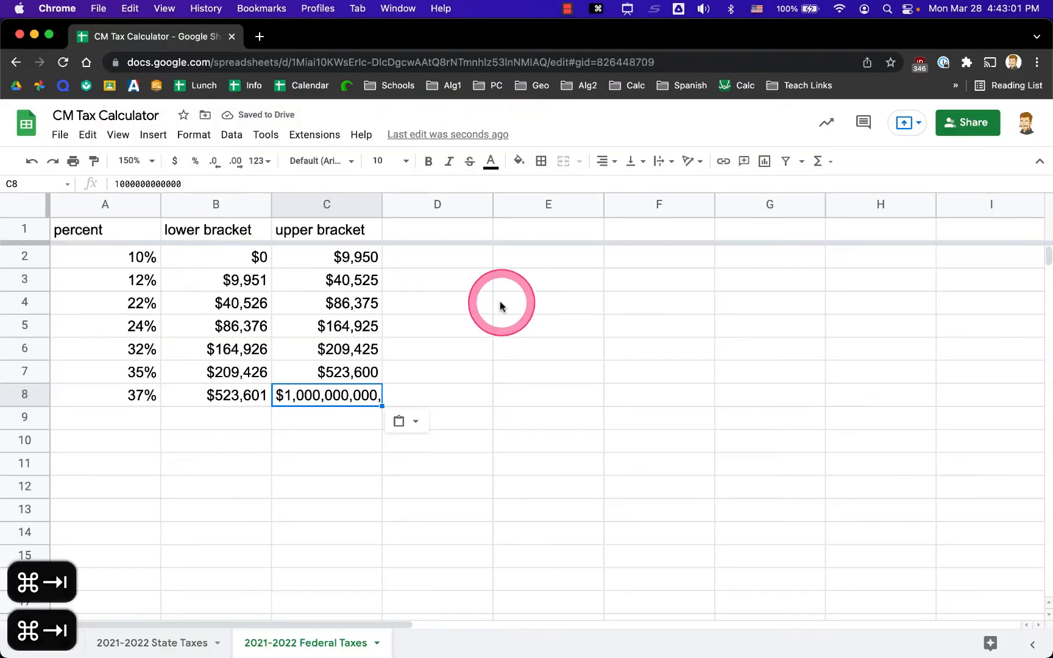
Copy the calculation block D1:I10, including its headers, from the 2021-2022 State Taxes sheet.
click(201, 641)
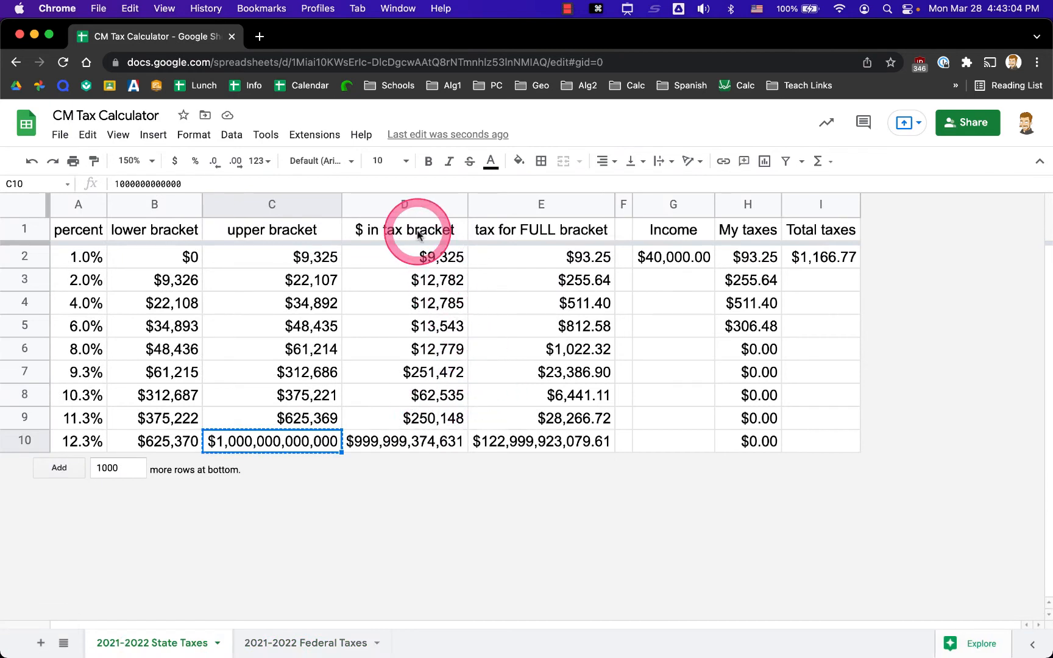
drag(415, 236, 827, 458)
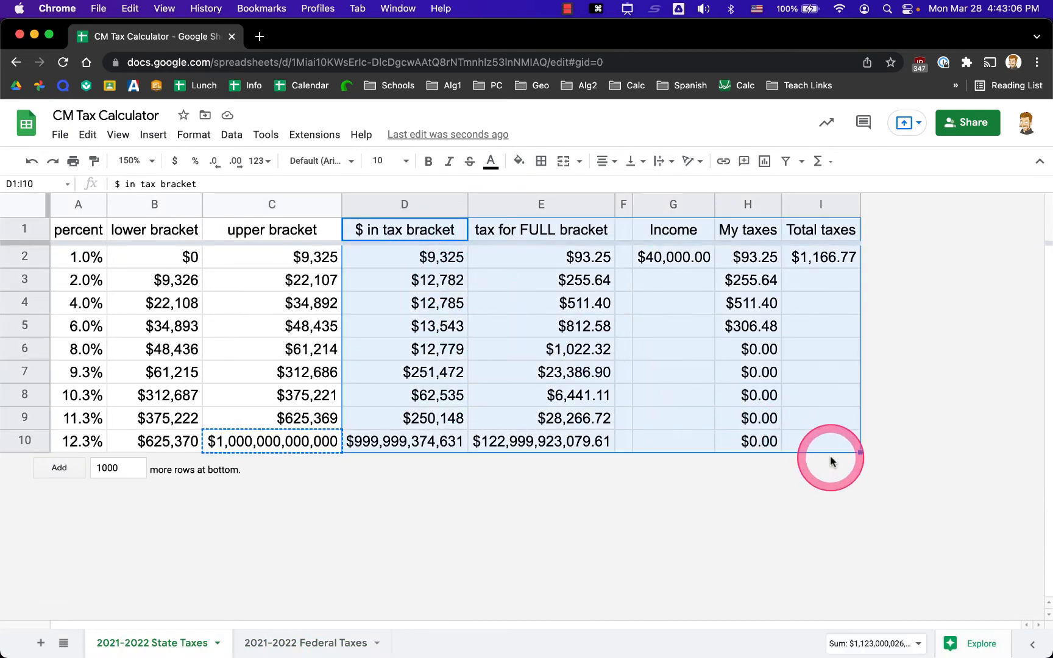
click(521, 332)
click(384, 232)
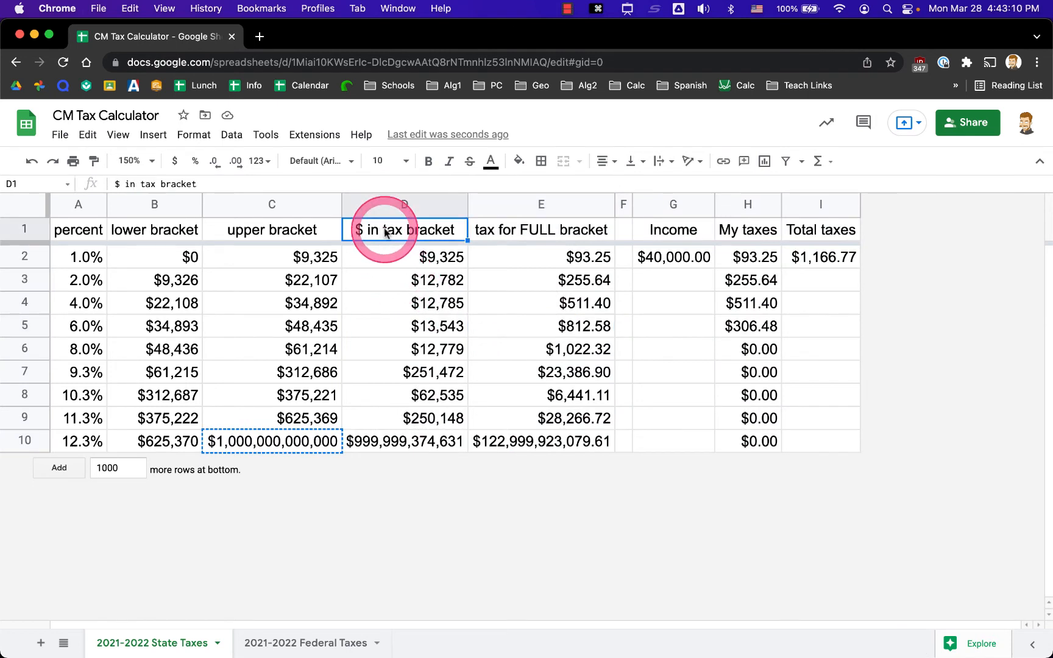
key(shift+super+Down)
key(shift+super+Right)
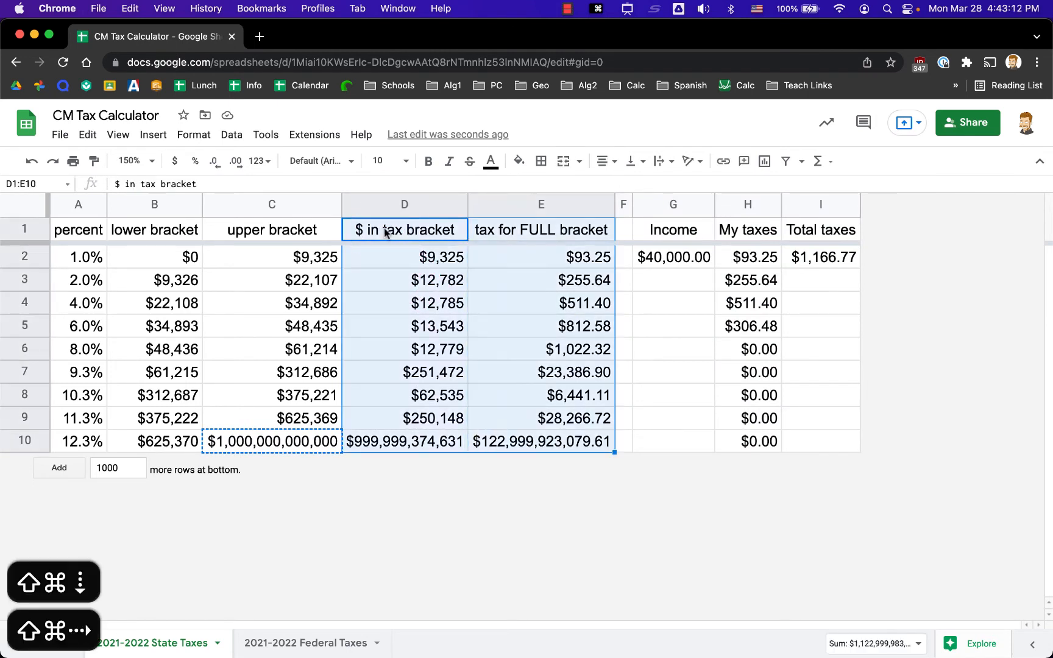
key(shift+super+Right)
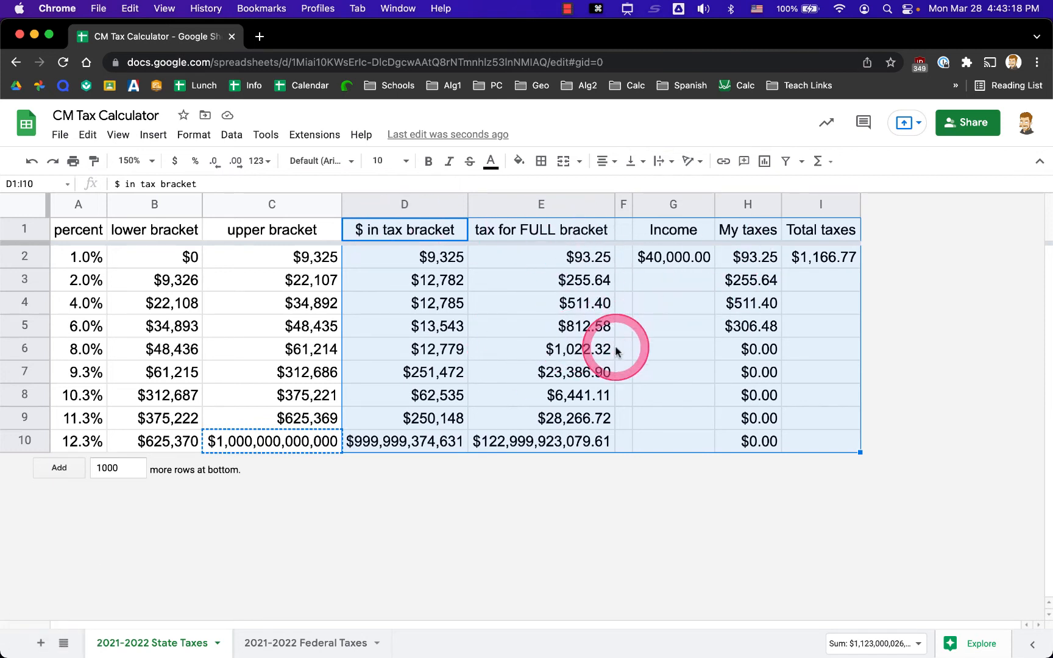
key(super+c)
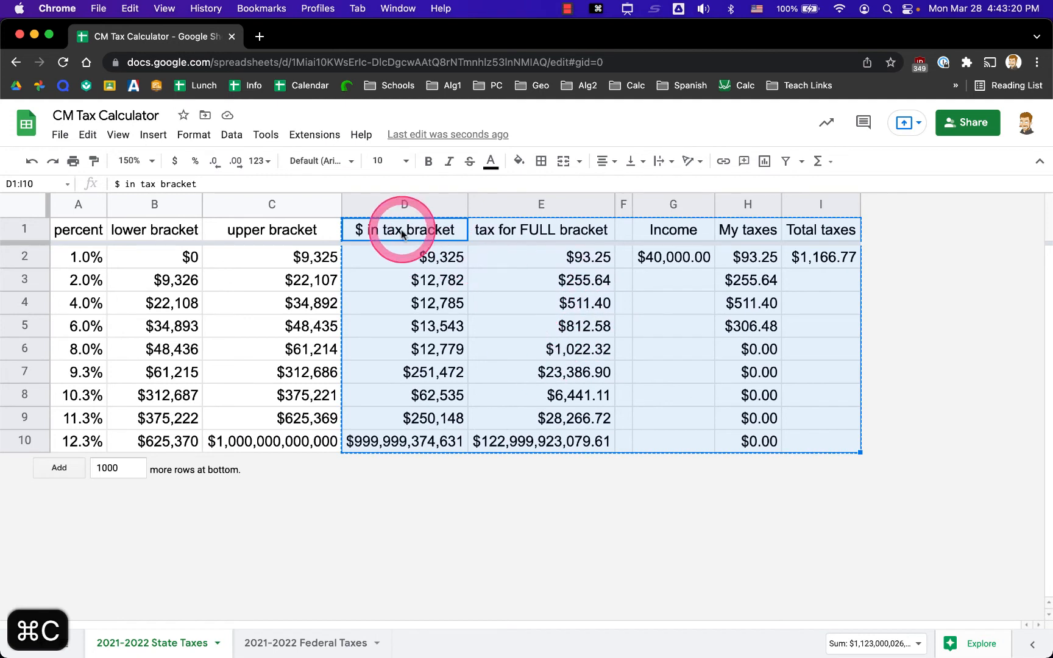
drag(402, 234, 813, 229)
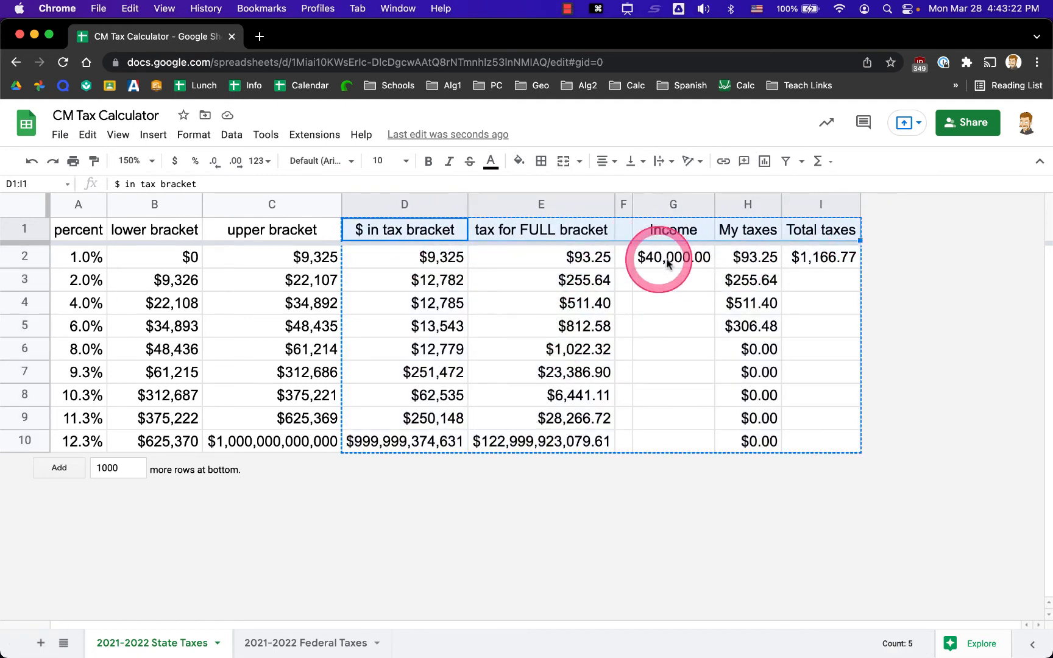
click(434, 258)
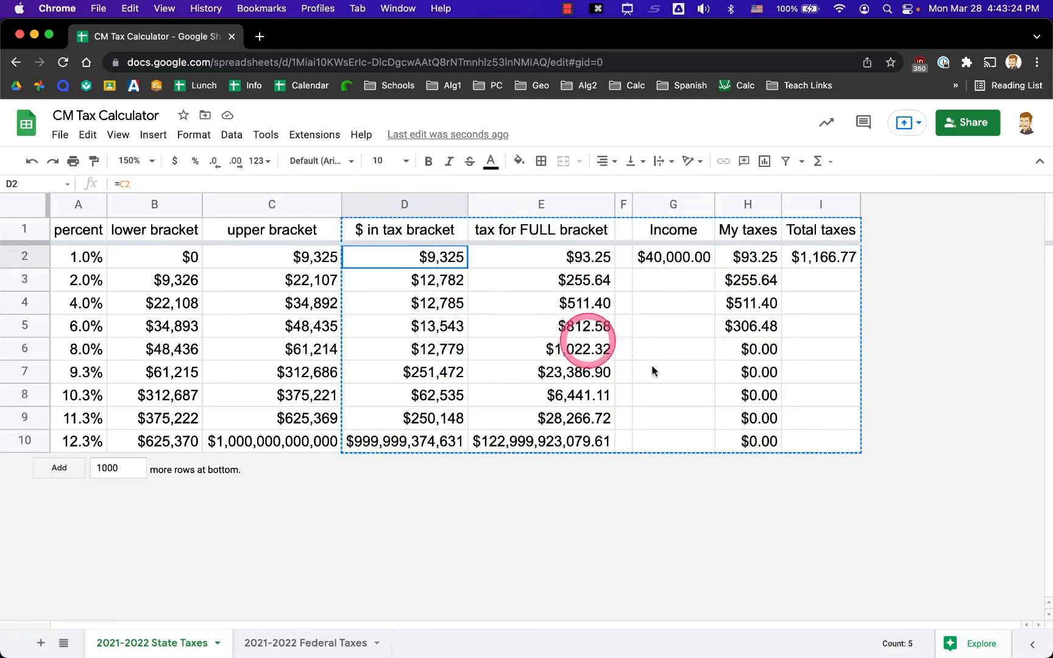
drag(652, 370, 869, 460)
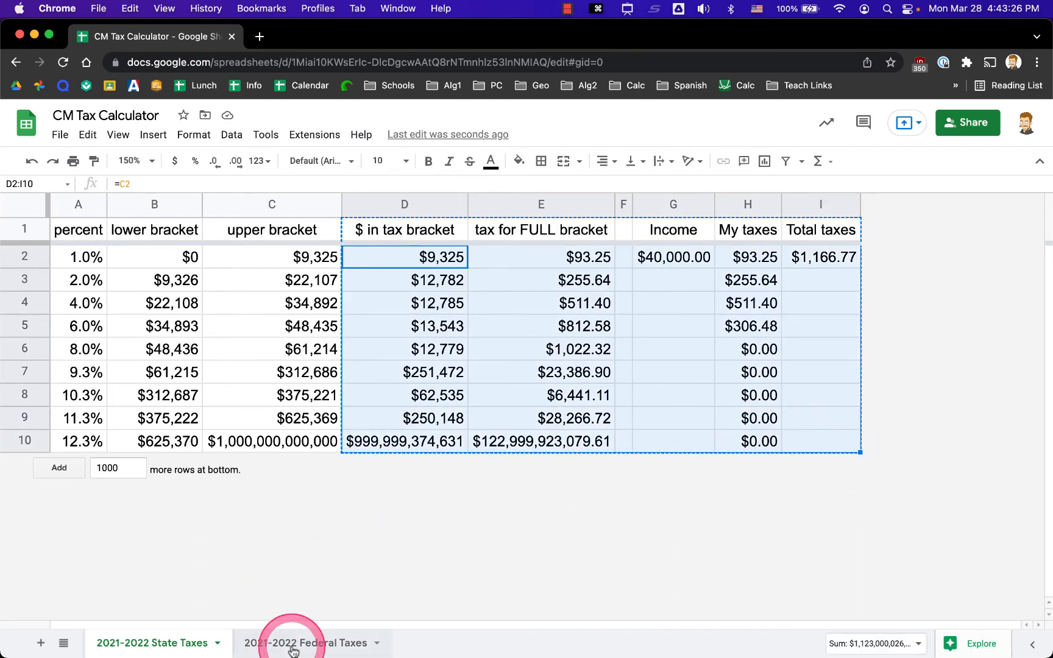
Paste the copied calculation block into the 2021-2022 Federal Taxes sheet starting at cell D1.
click(293, 645)
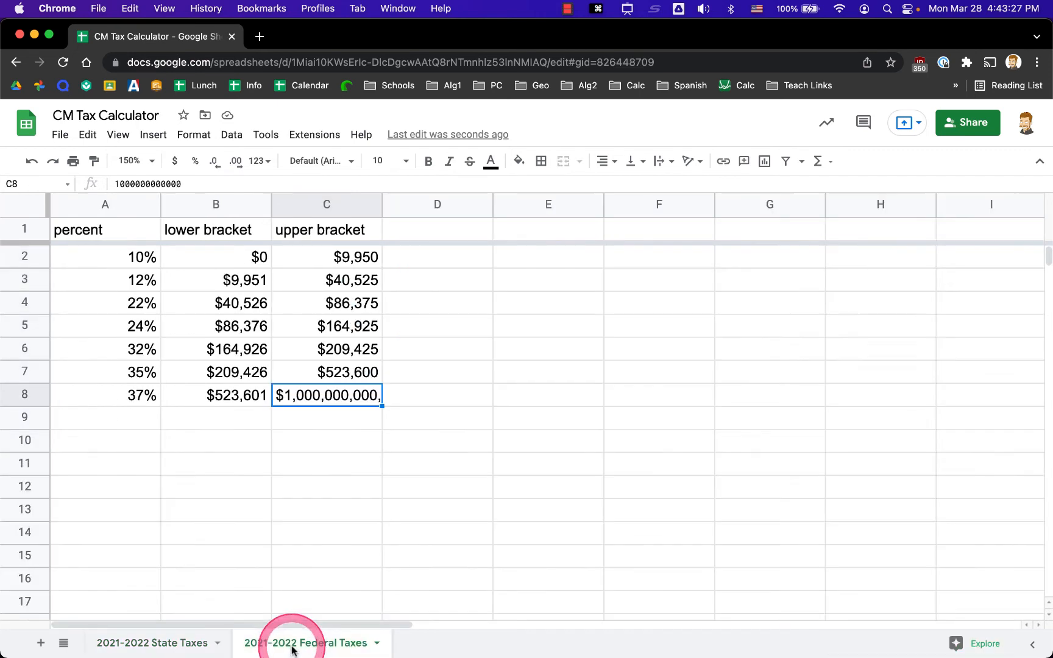
click(417, 235)
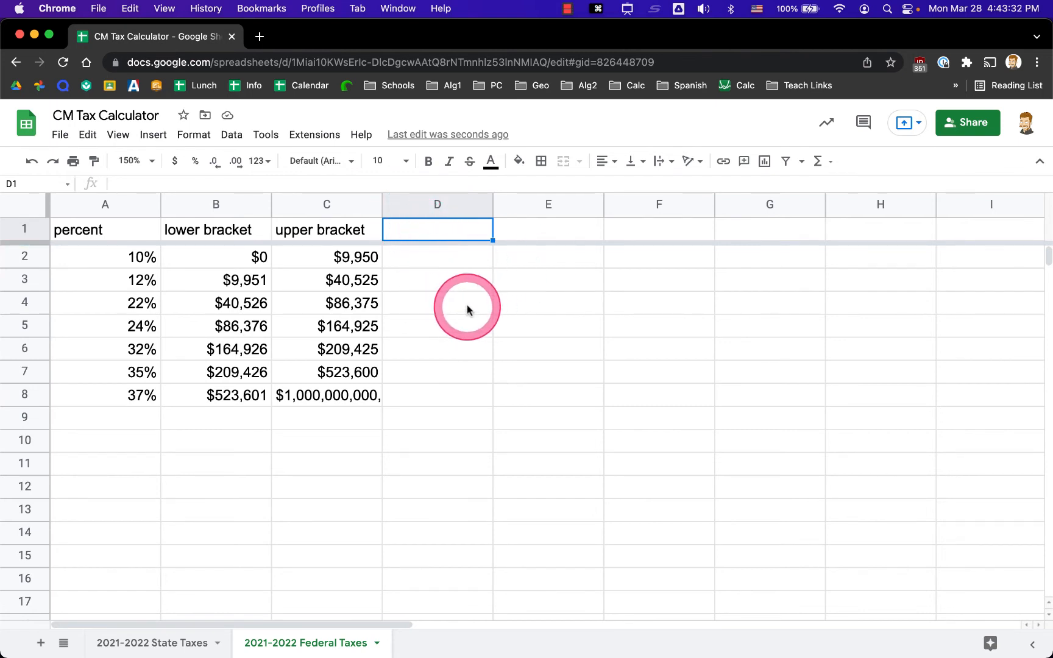
key(super+v)
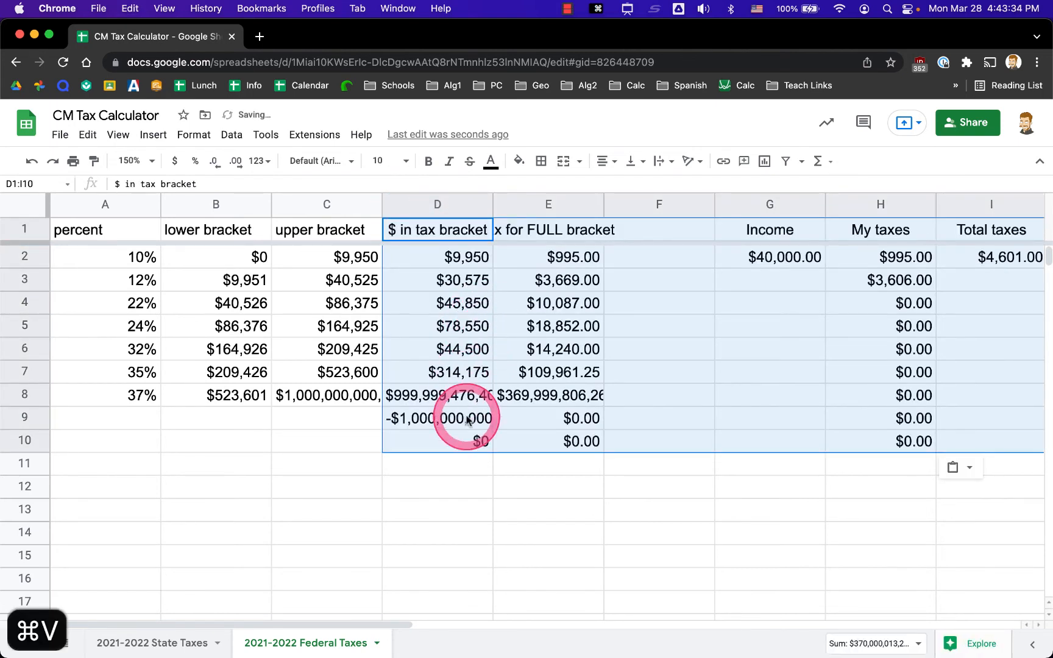
Check the surplus formulas below the 37% bracket and delete rows 9 through 998 from the Federal Taxes sheet.
click(461, 422)
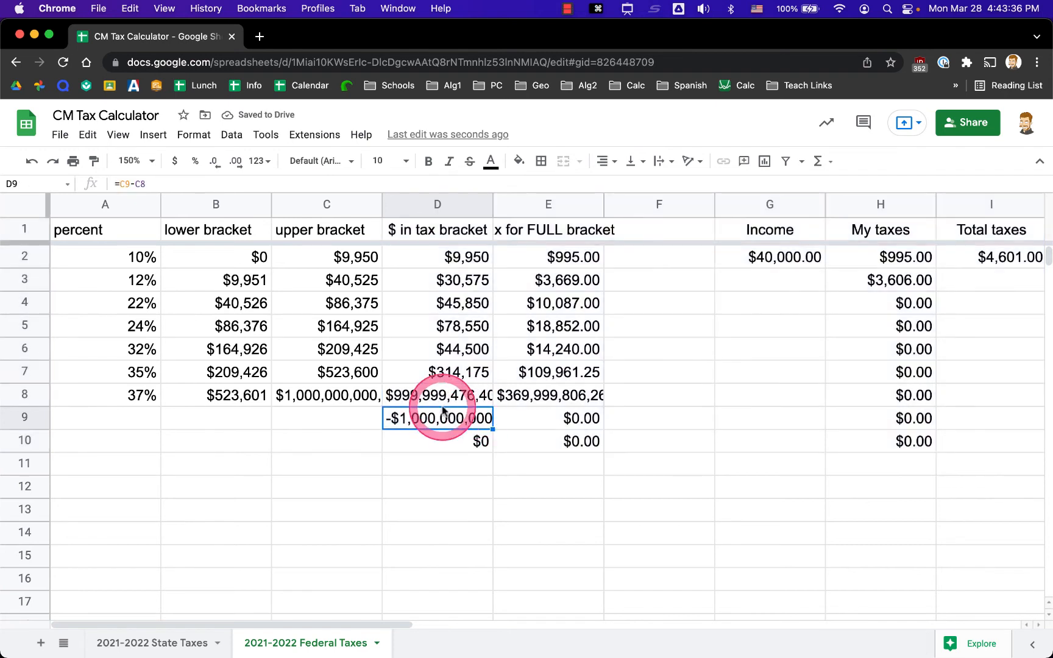
click(466, 441)
click(573, 419)
click(451, 445)
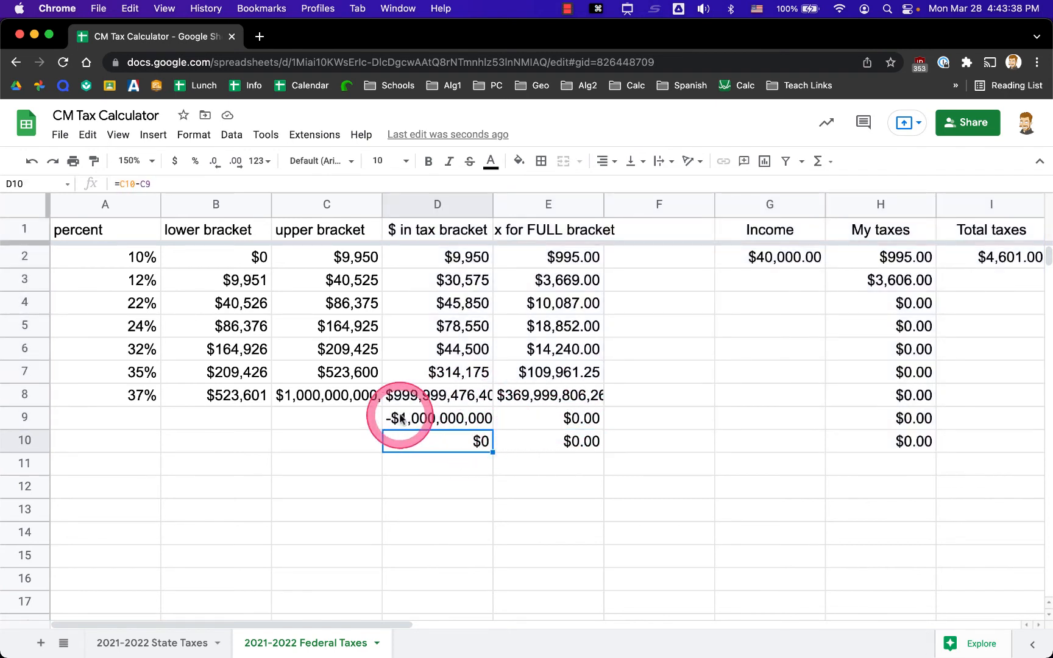
click(31, 418)
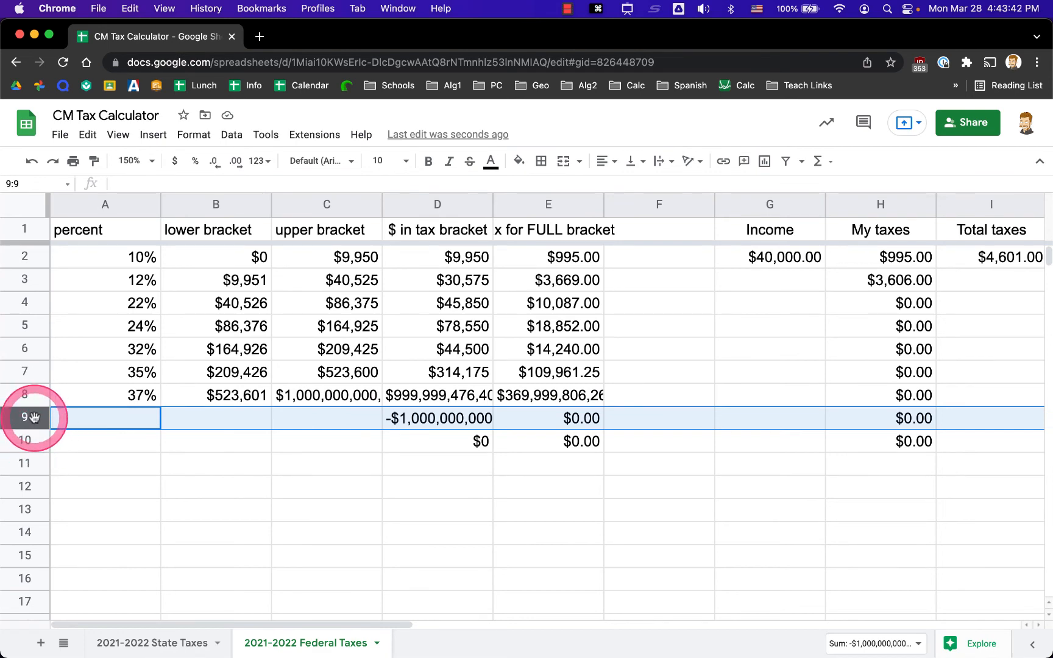
key(shift+super+Down)
right_click(207, 374)
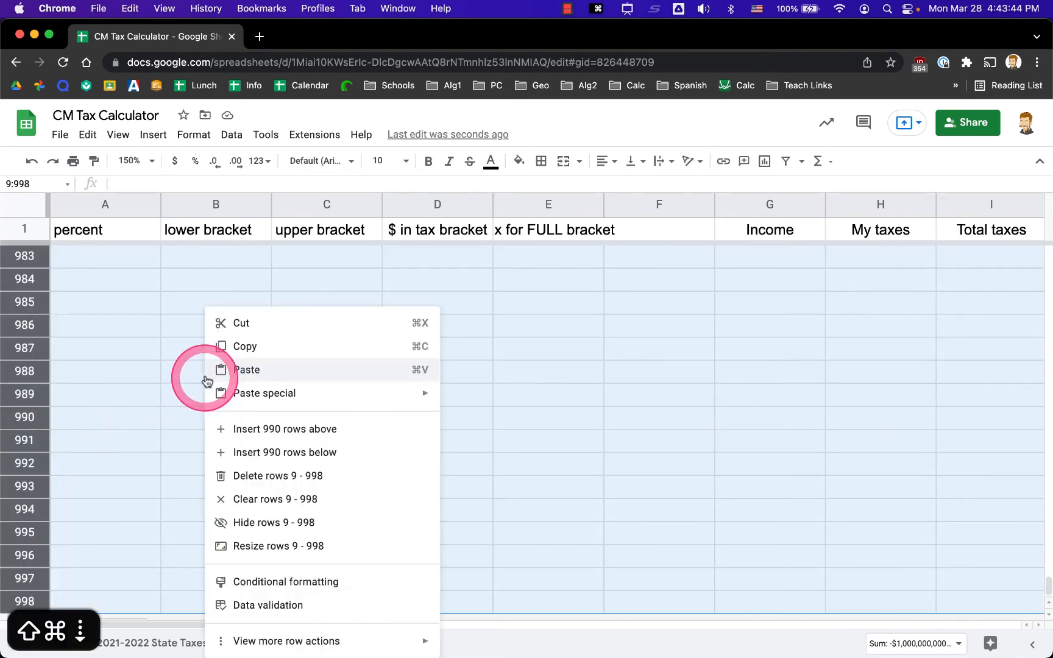
click(266, 477)
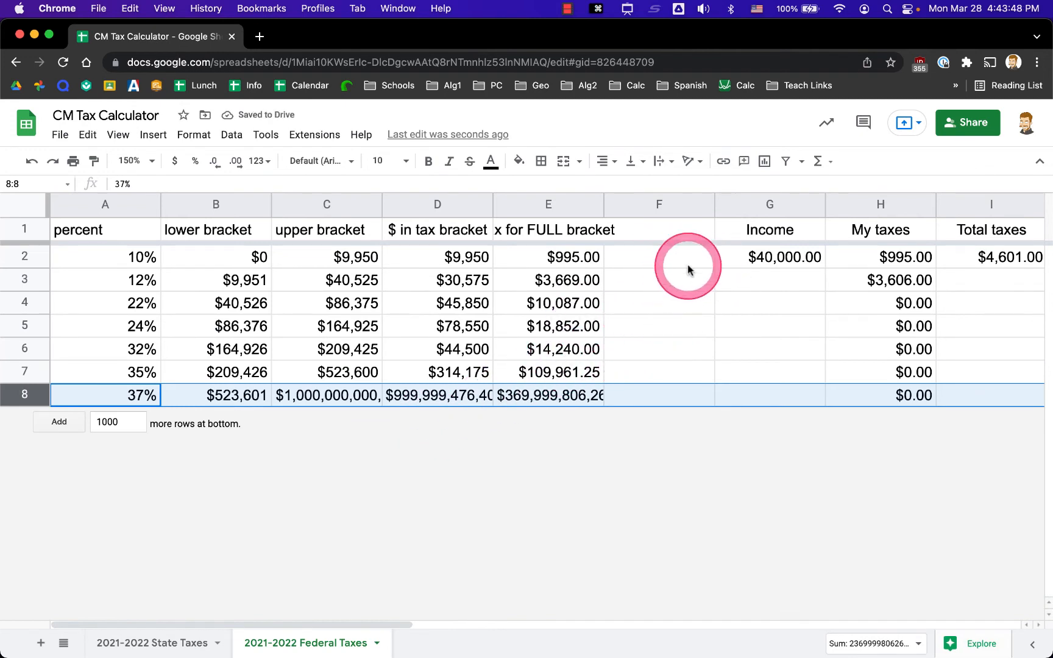
Narrow the blank spacer column F on the Federal Taxes sheet and select the header cell E1.
click(663, 282)
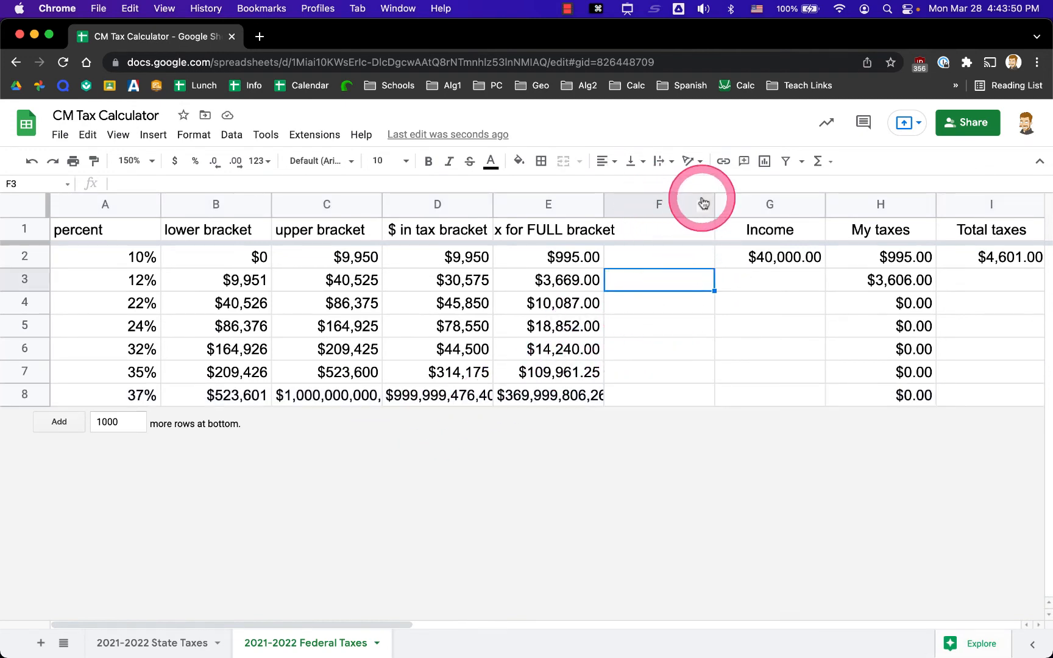
drag(712, 203, 632, 209)
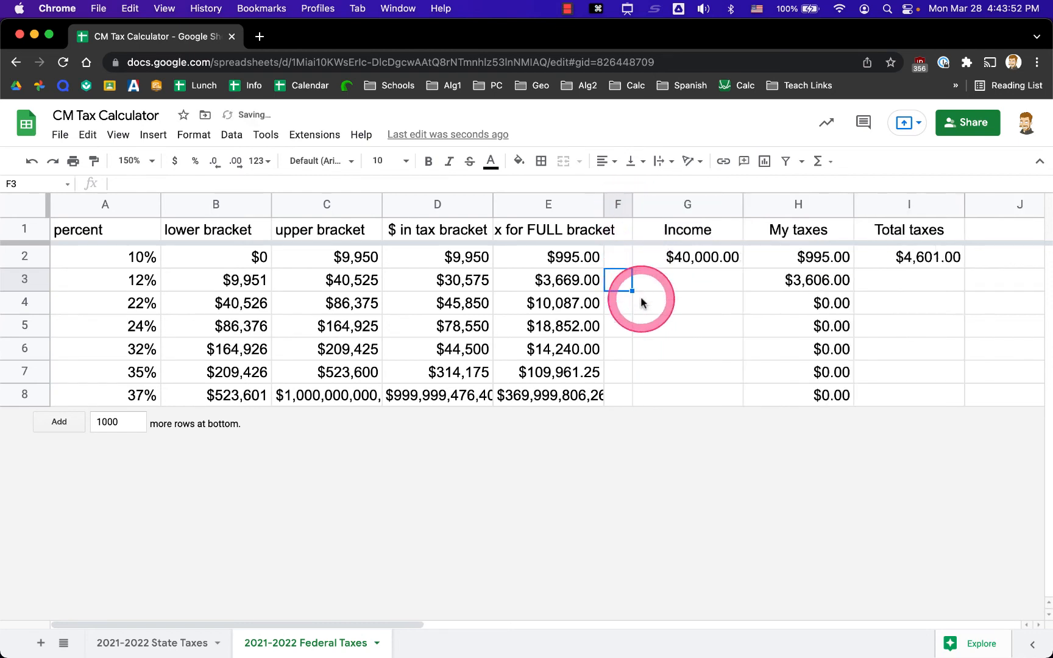
click(548, 397)
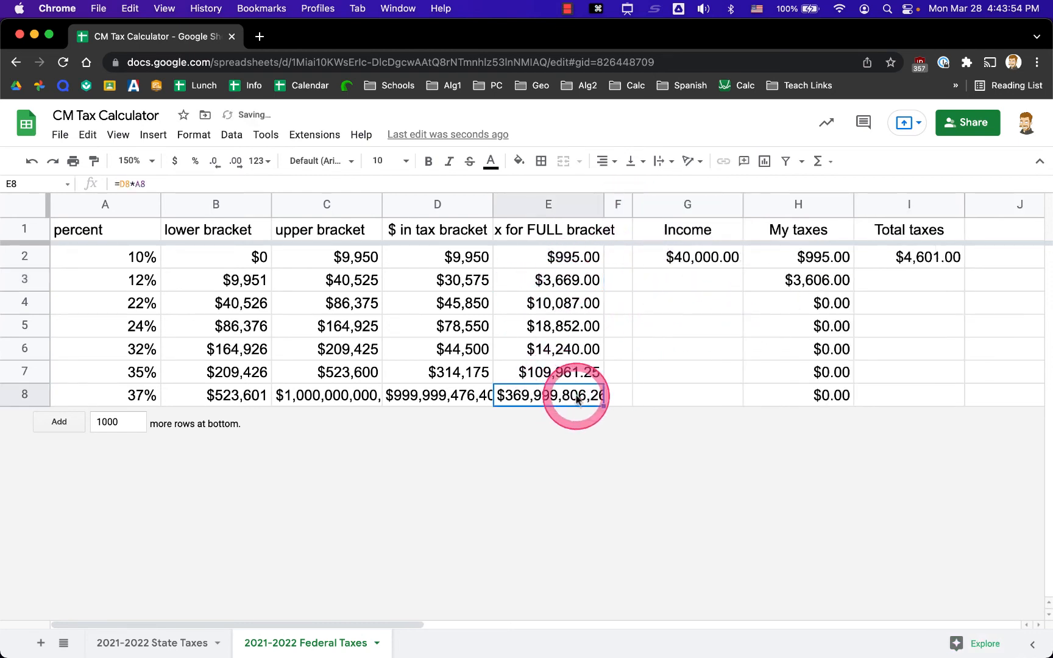
click(567, 233)
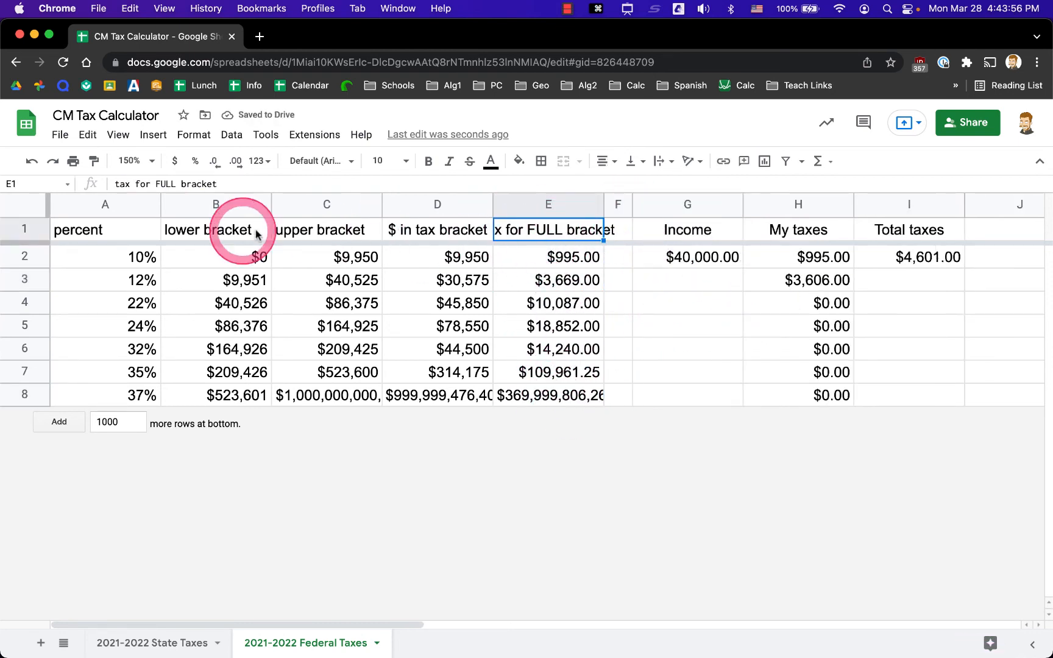
Fit all columns of the Federal Taxes sheet to their contents, then narrow the blank spacer column F again.
click(28, 212)
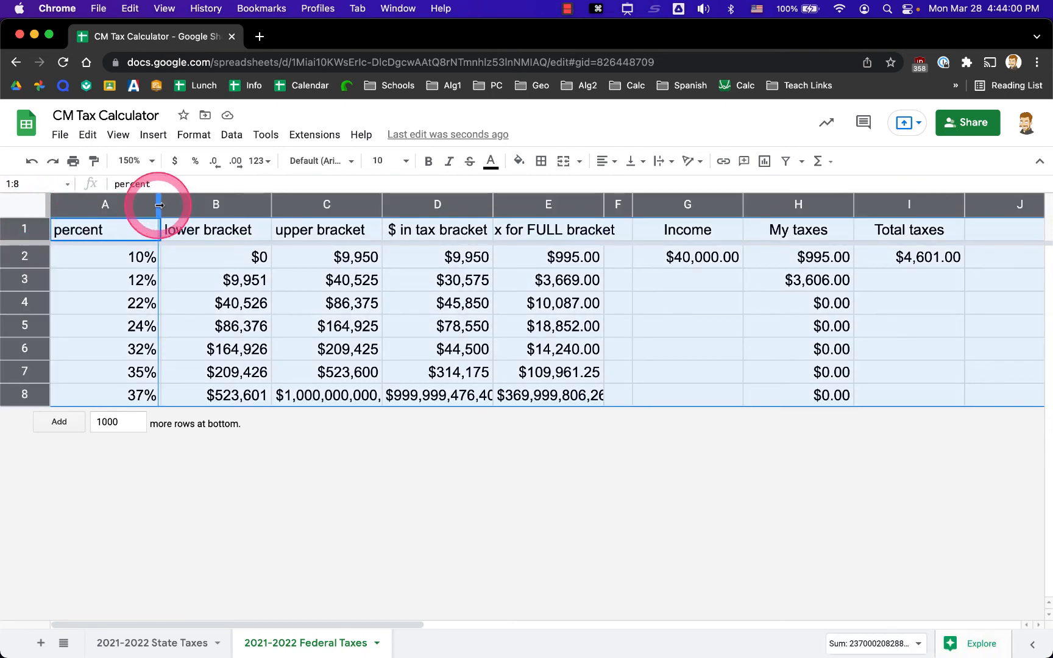
double_click(159, 206)
click(638, 311)
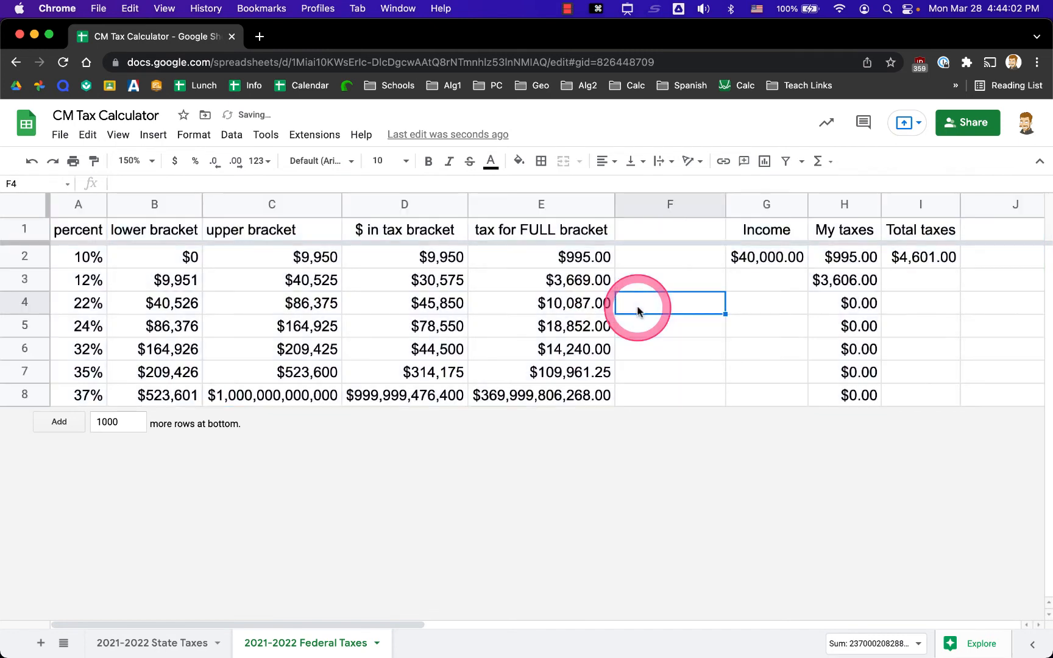
click(727, 204)
drag(725, 201, 638, 205)
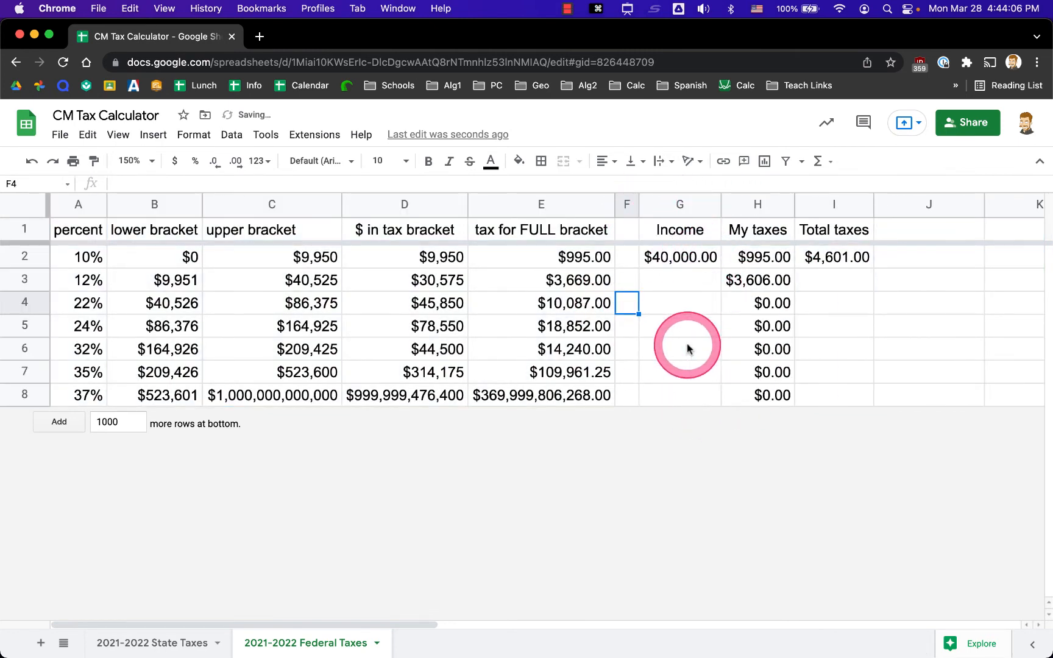
Delete the empty columns J through X from the Federal Taxes sheet.
click(911, 210)
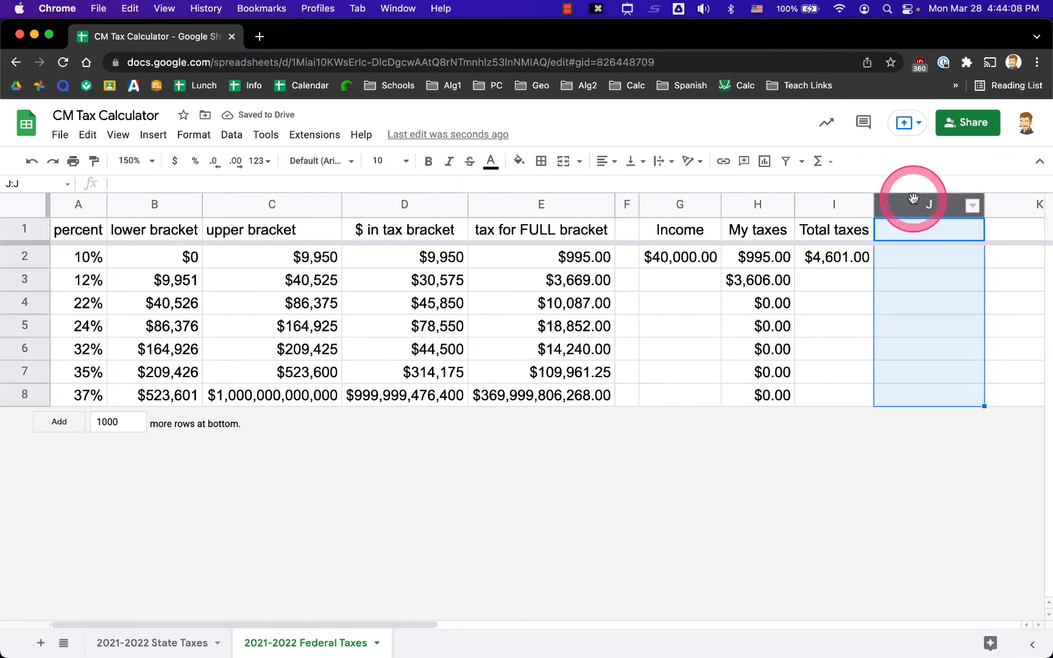
key(shift+super+Right)
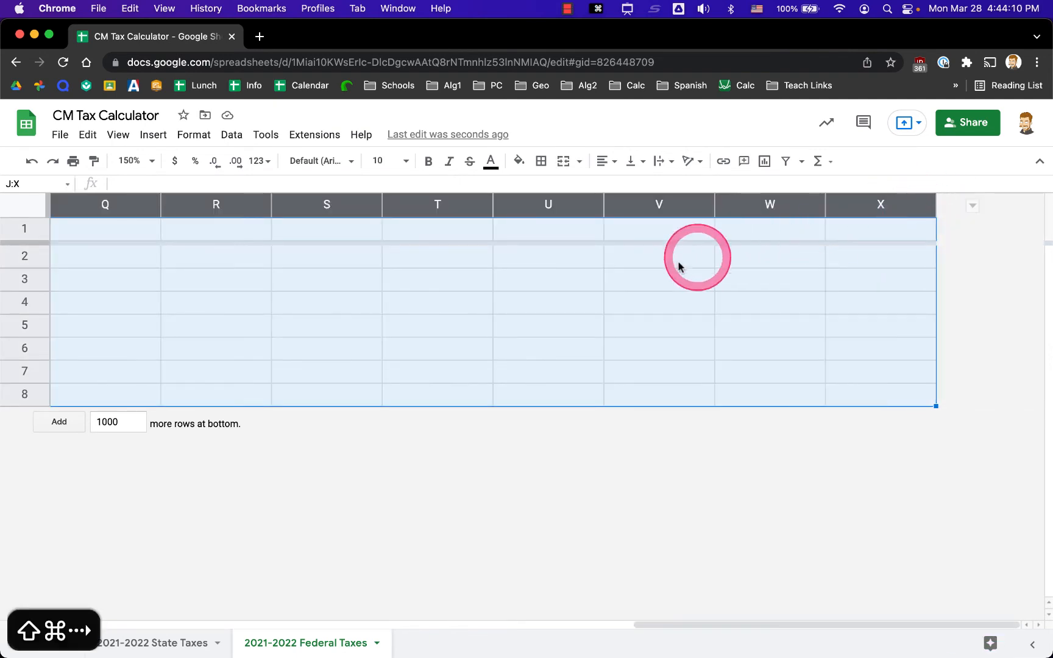
right_click(667, 283)
click(721, 377)
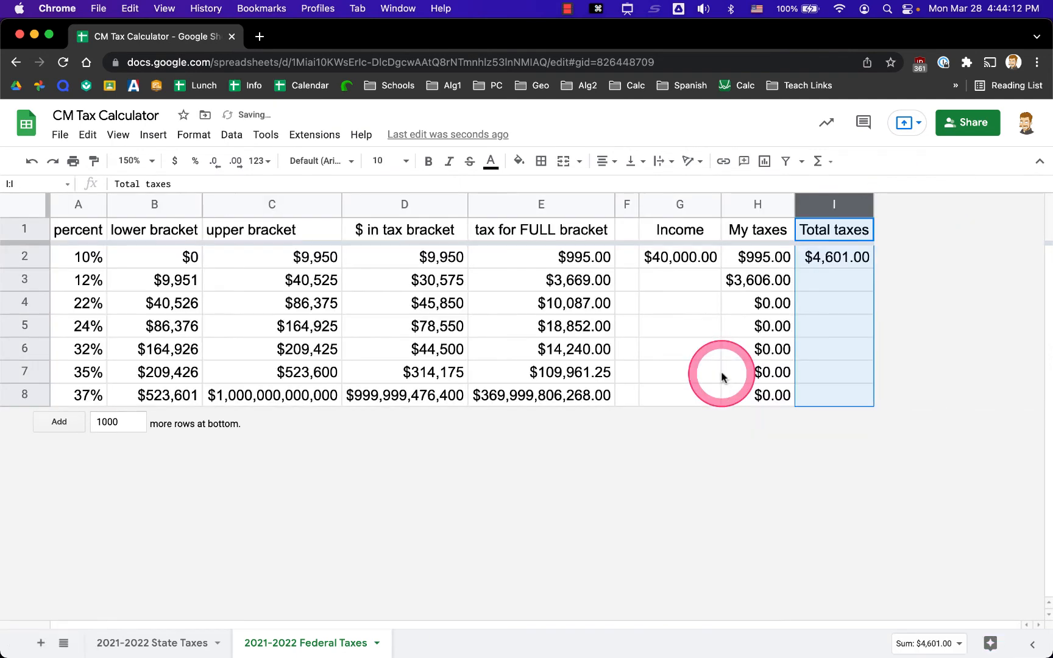
click(690, 309)
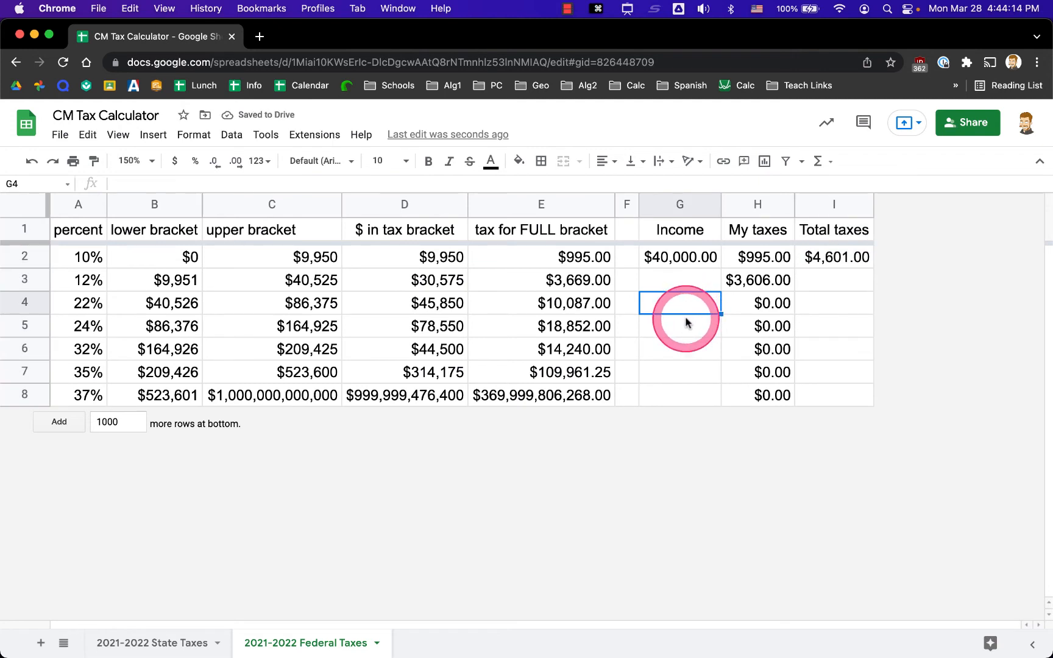
Check the Total taxes formula in I2 and set the Income in G2 to 600000.
click(828, 257)
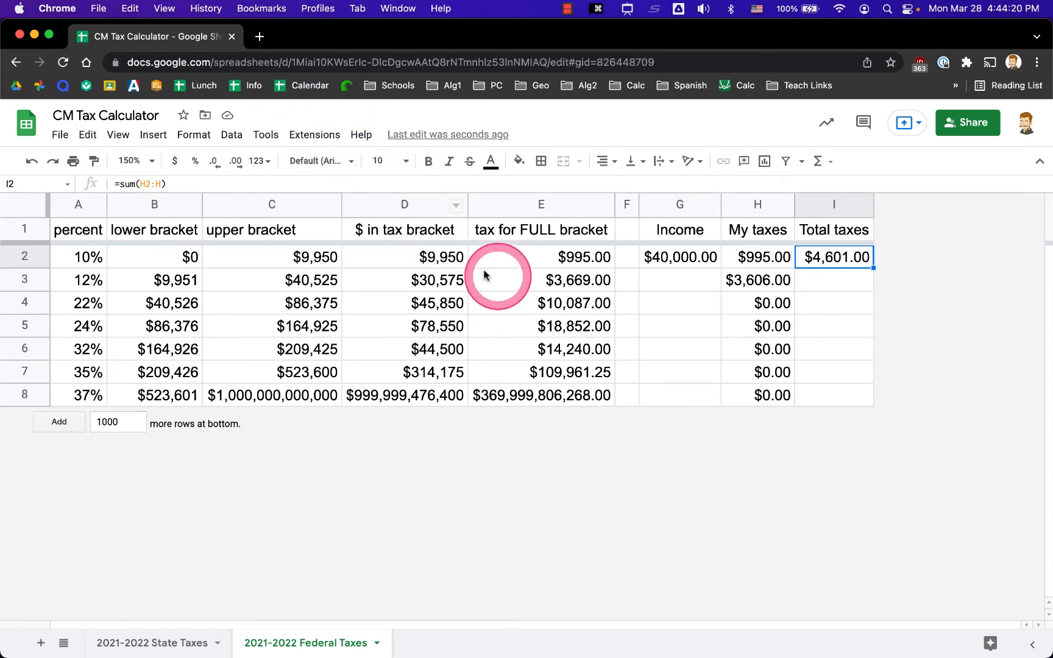
click(694, 258)
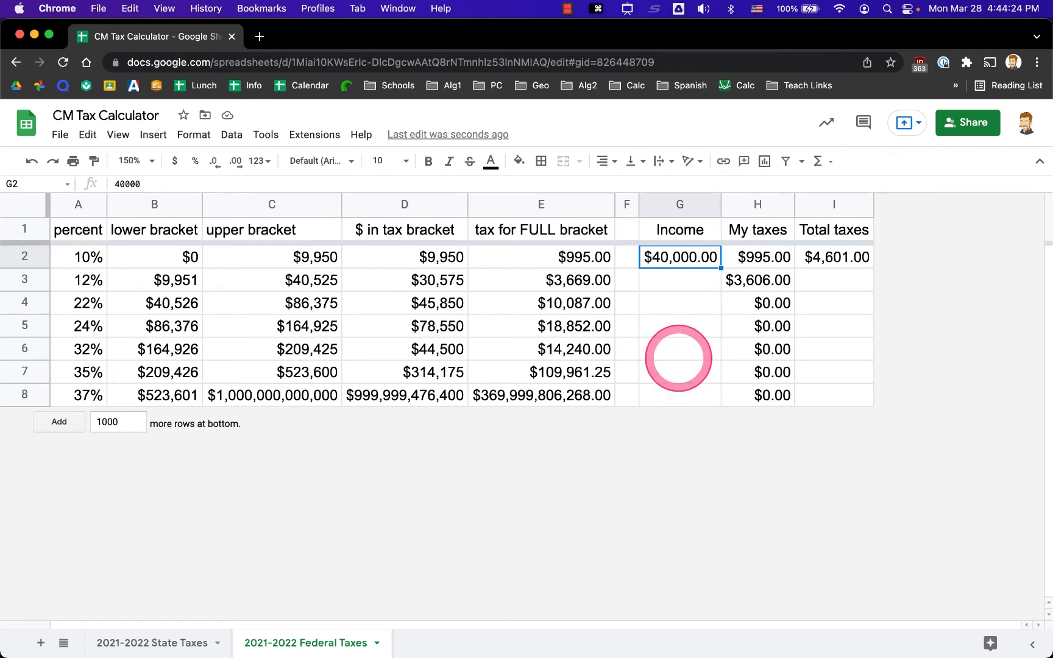
text(1000)
key(BackSpace)
key(BackSpace)
key(BackSpace)
key(BackSpace)
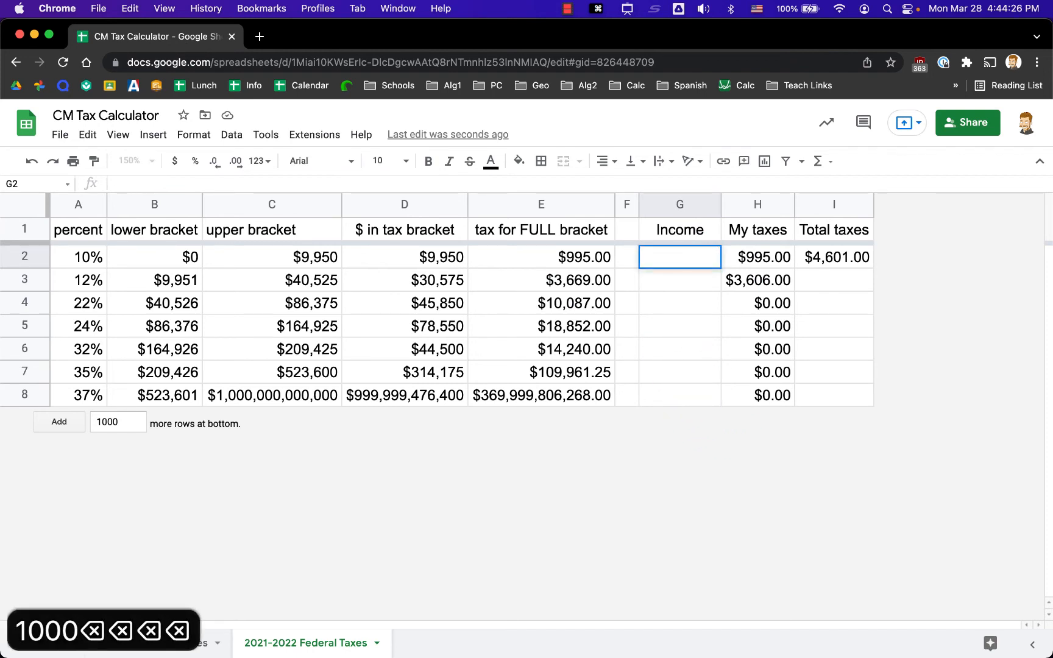
text(600000)
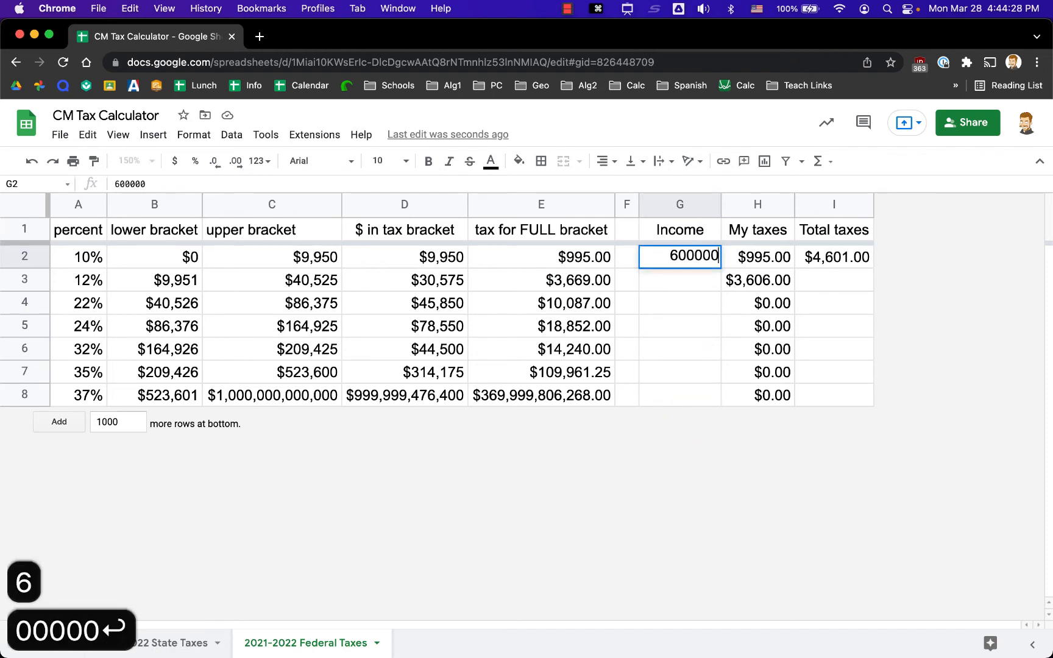
key(Return)
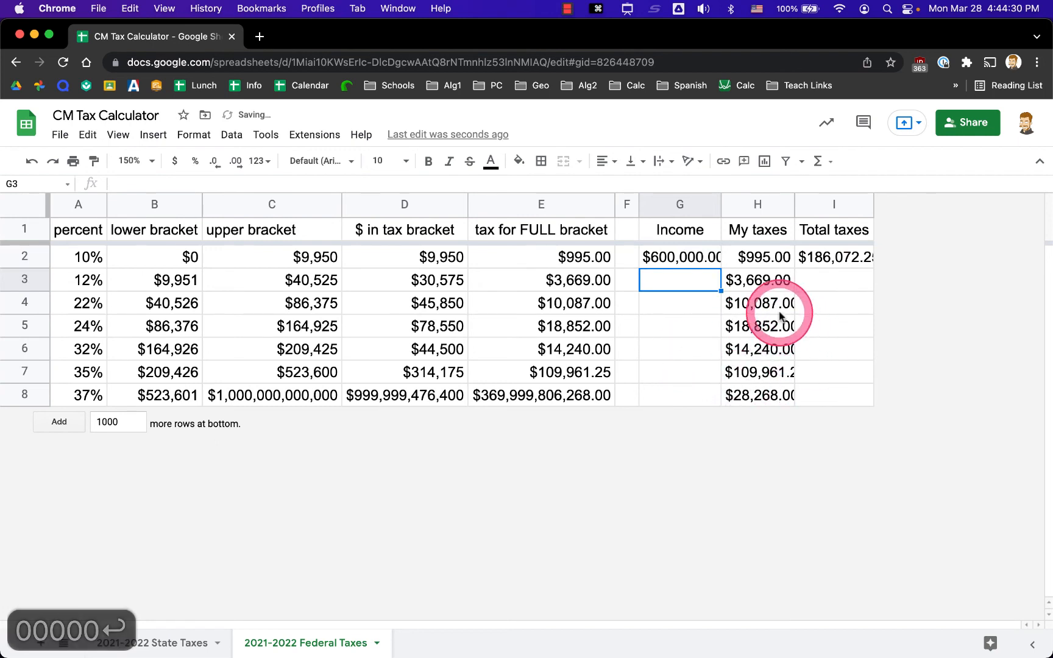
Fit the Income, My taxes and Total taxes columns G through I to their contents.
drag(677, 206, 834, 206)
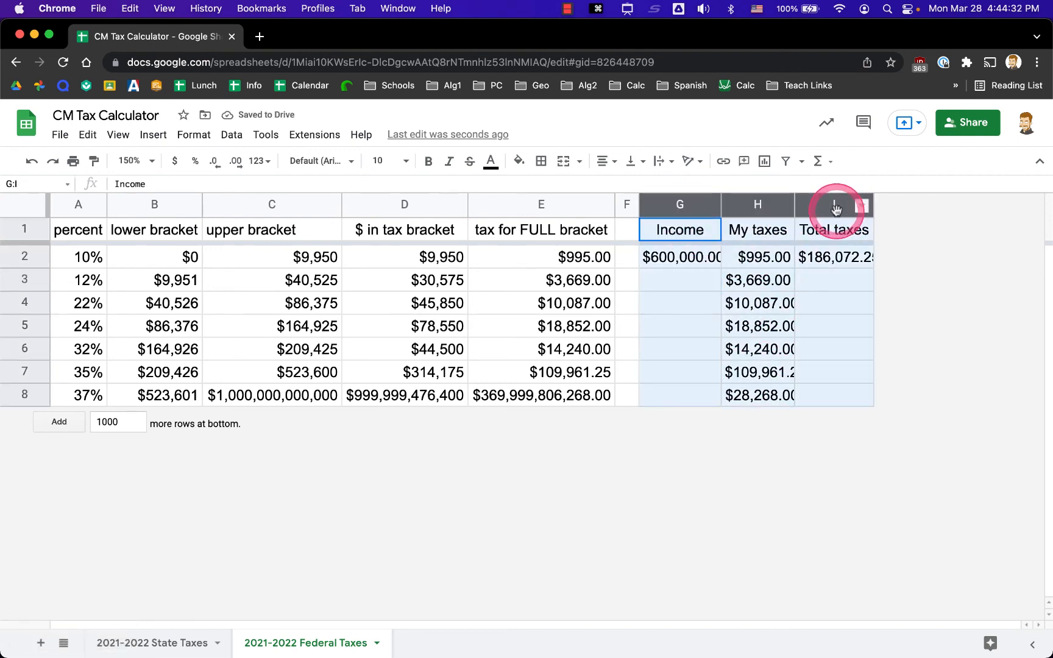
double_click(719, 202)
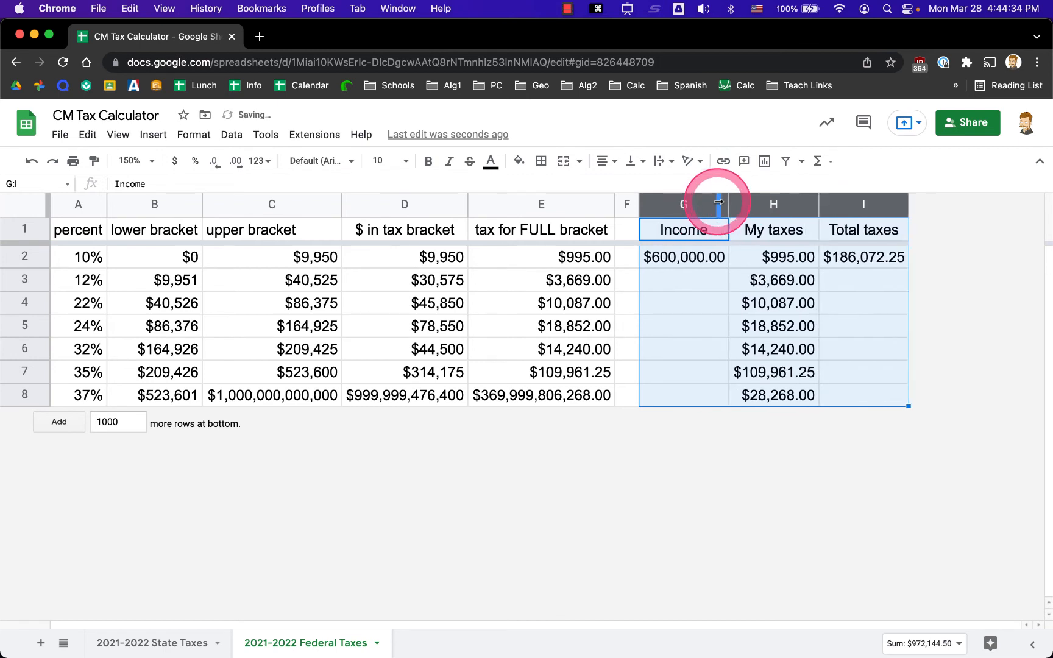
click(697, 304)
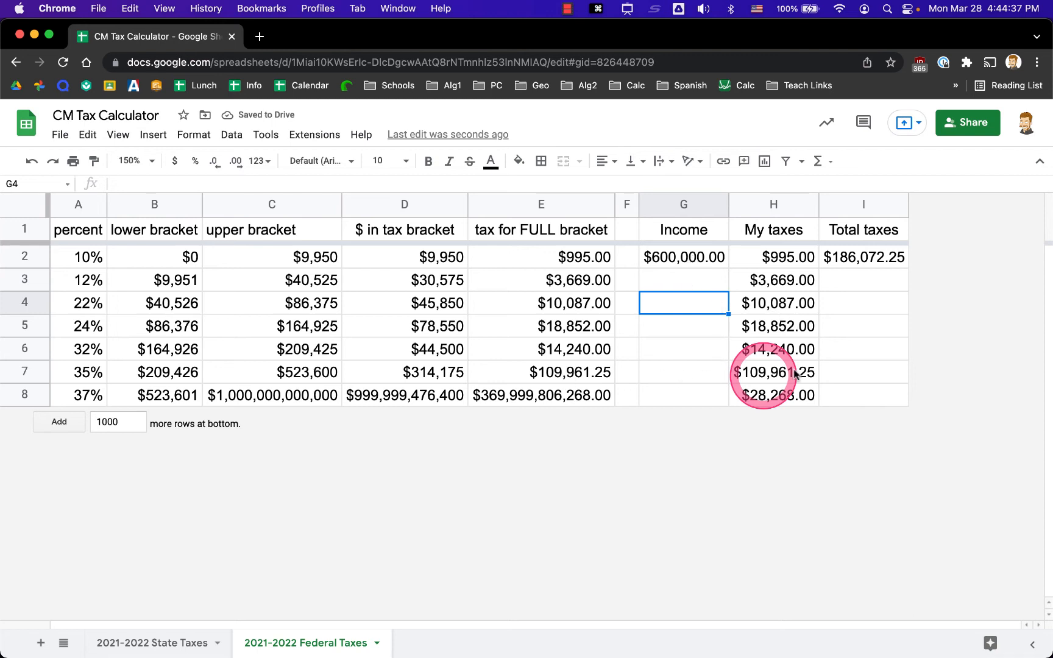
Copy the 35% bracket's upper limit from C7 into the Income cell G2.
click(695, 262)
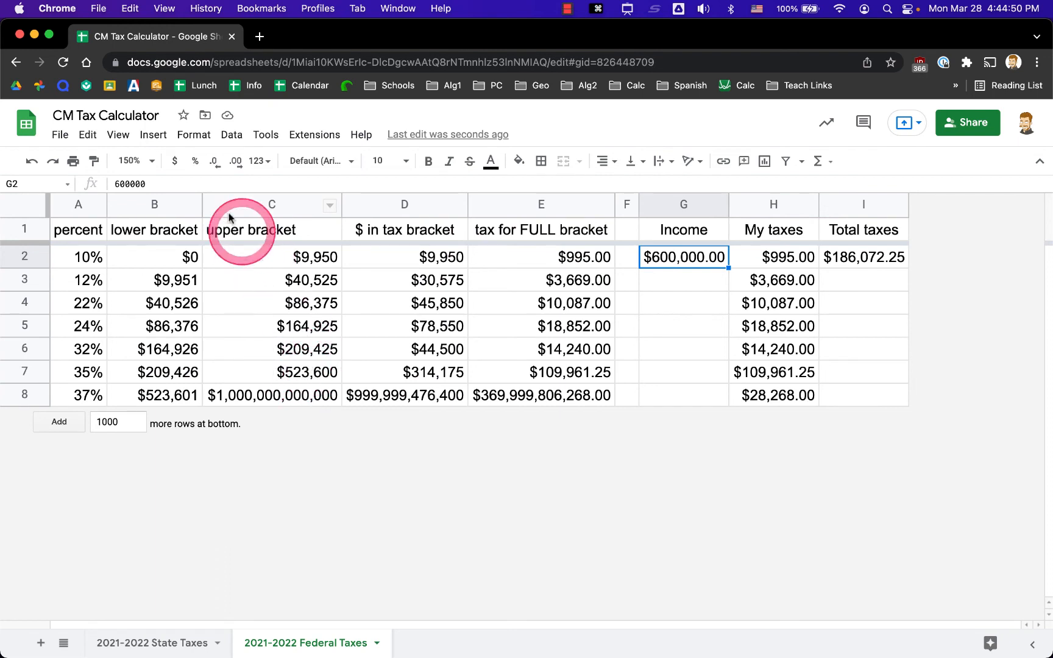
double_click(145, 184)
click(305, 371)
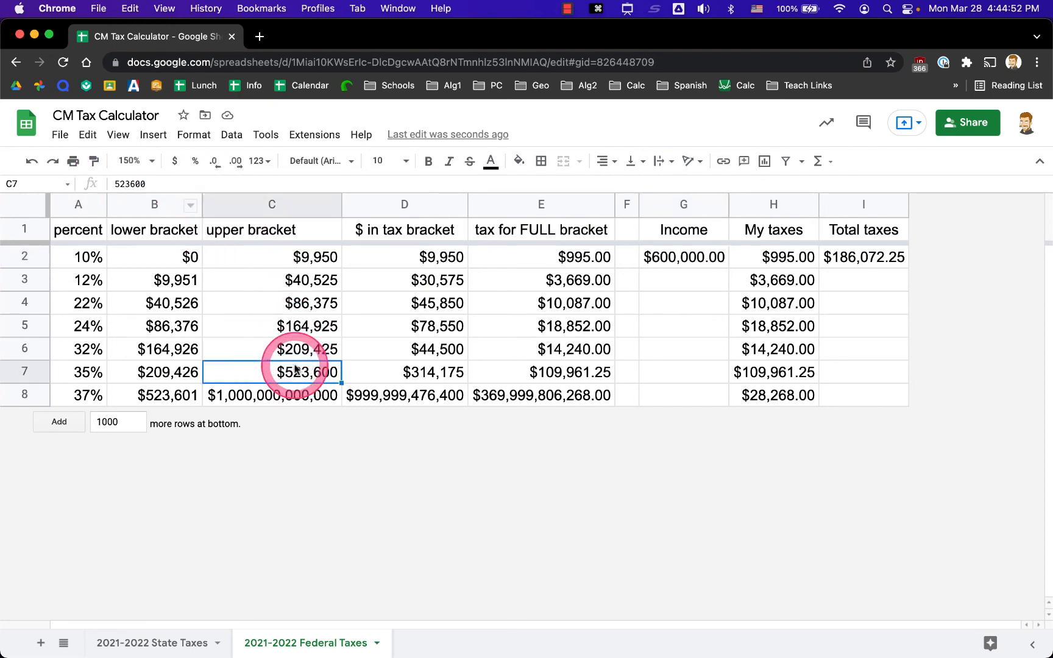
key(super+c)
click(670, 257)
key(super+v)
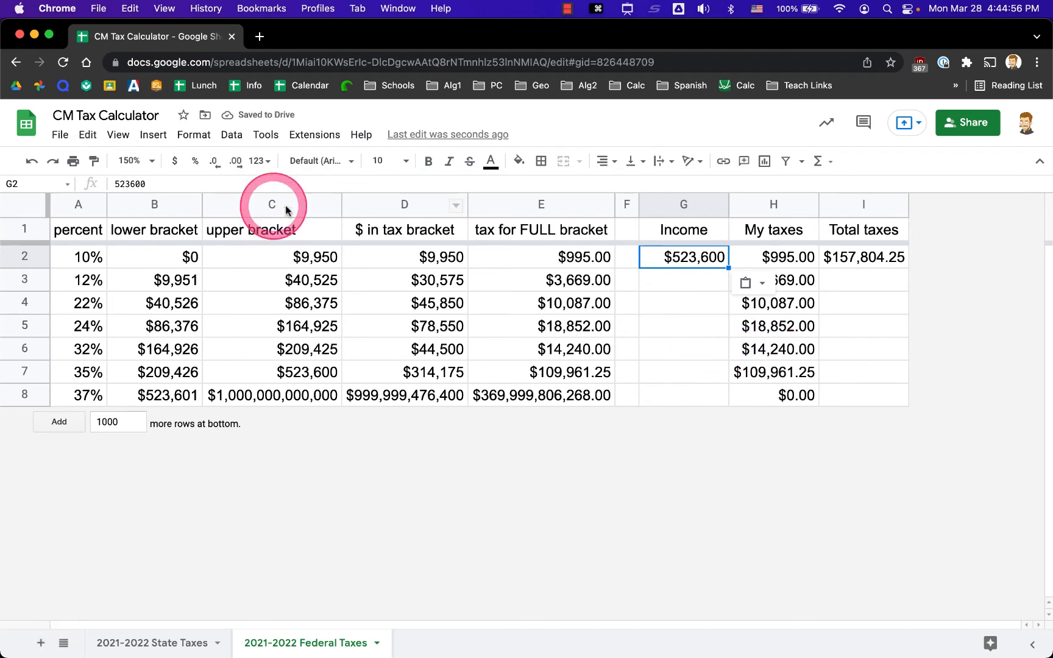
Set the Income in G2 to 523601 and check the 37% bracket's My taxes formula in H8.
click(168, 181)
key(Return)
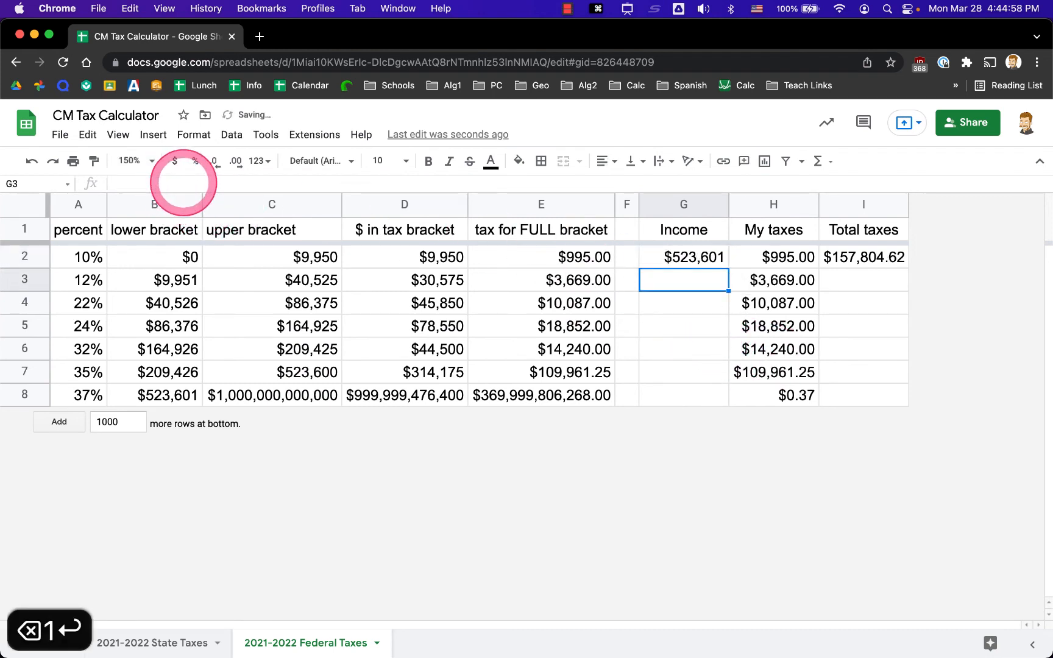
click(802, 402)
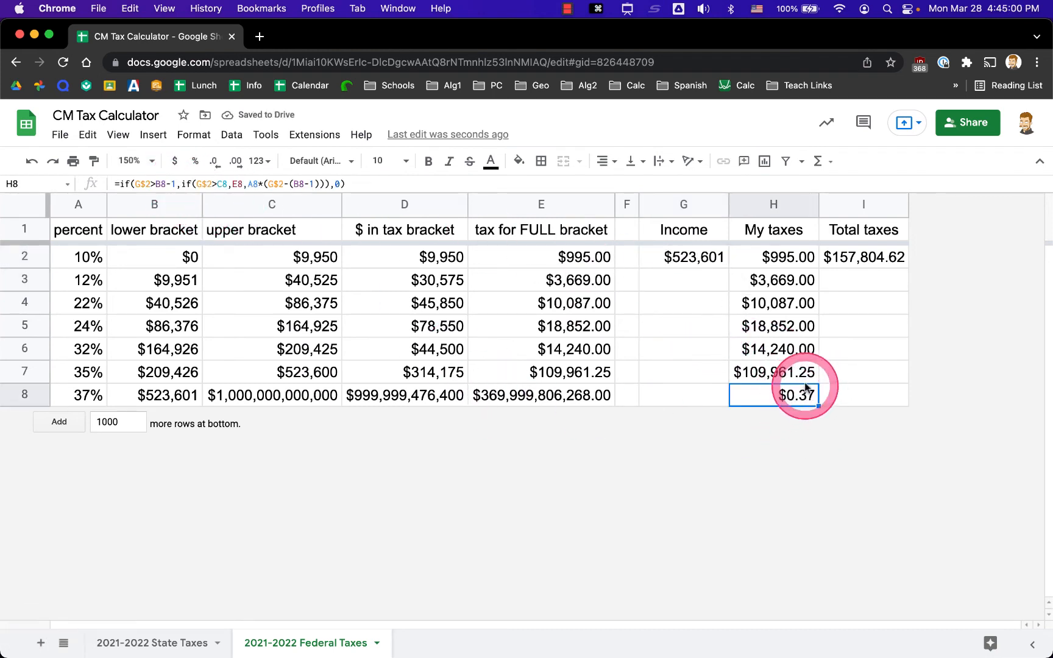
click(705, 259)
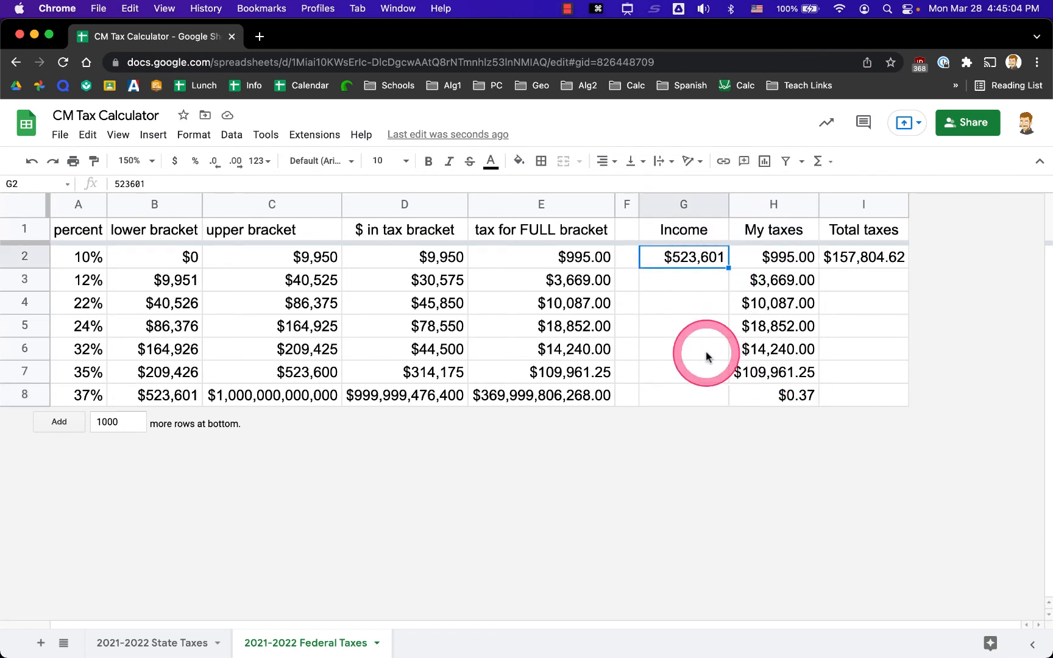
key(BackSpace)
key(super+z)
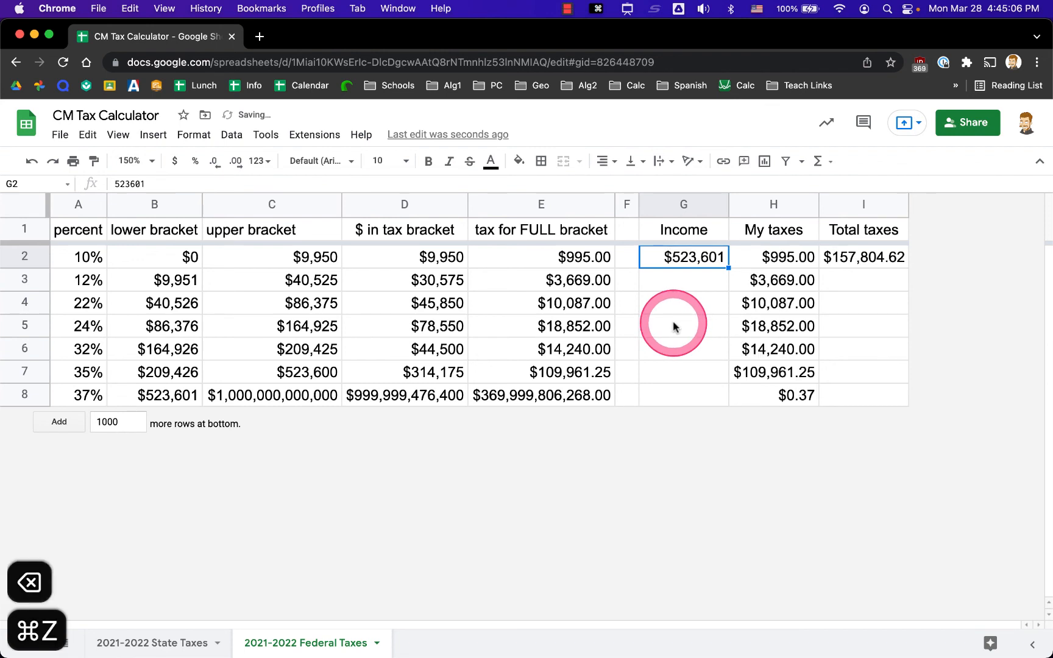
click(675, 370)
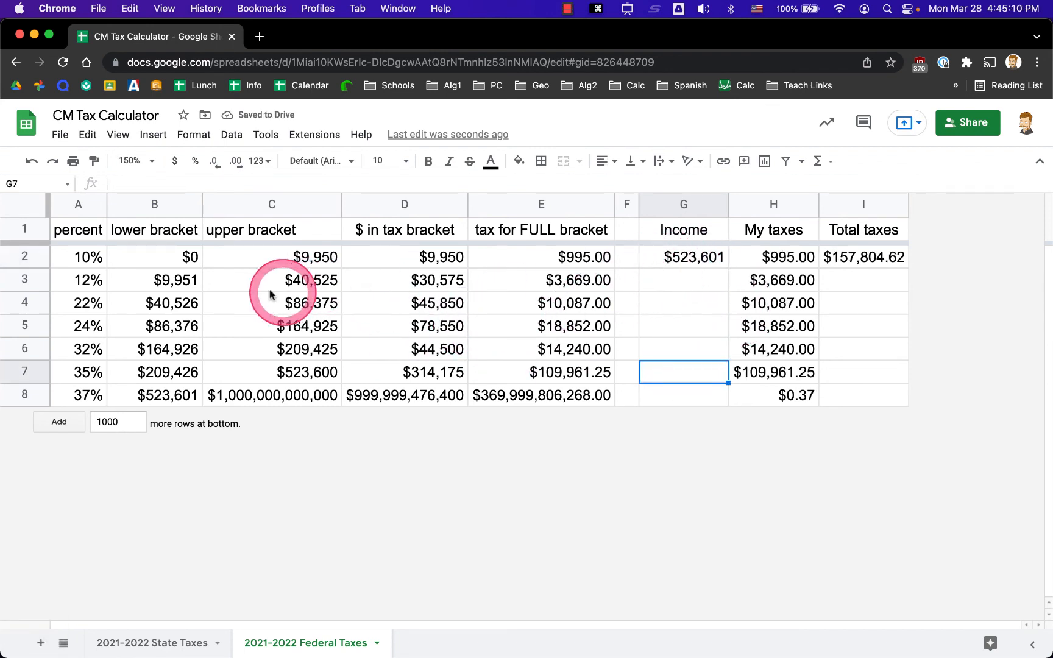
drag(137, 279, 631, 375)
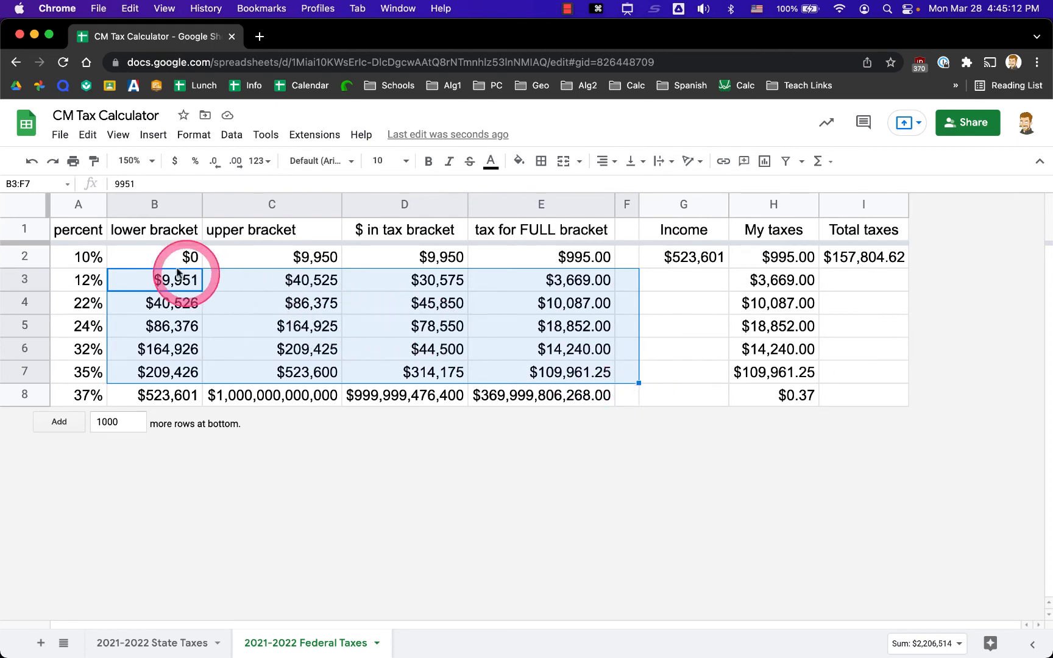
click(128, 258)
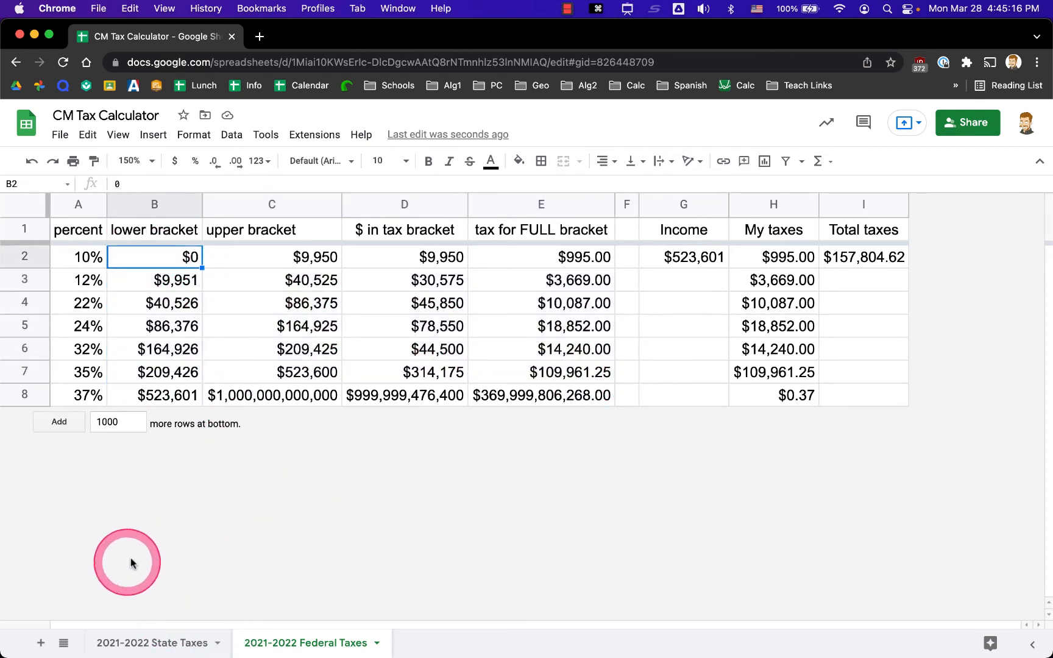
Add a new sheet named Main and move it ahead of the State and Federal Taxes sheets.
click(41, 644)
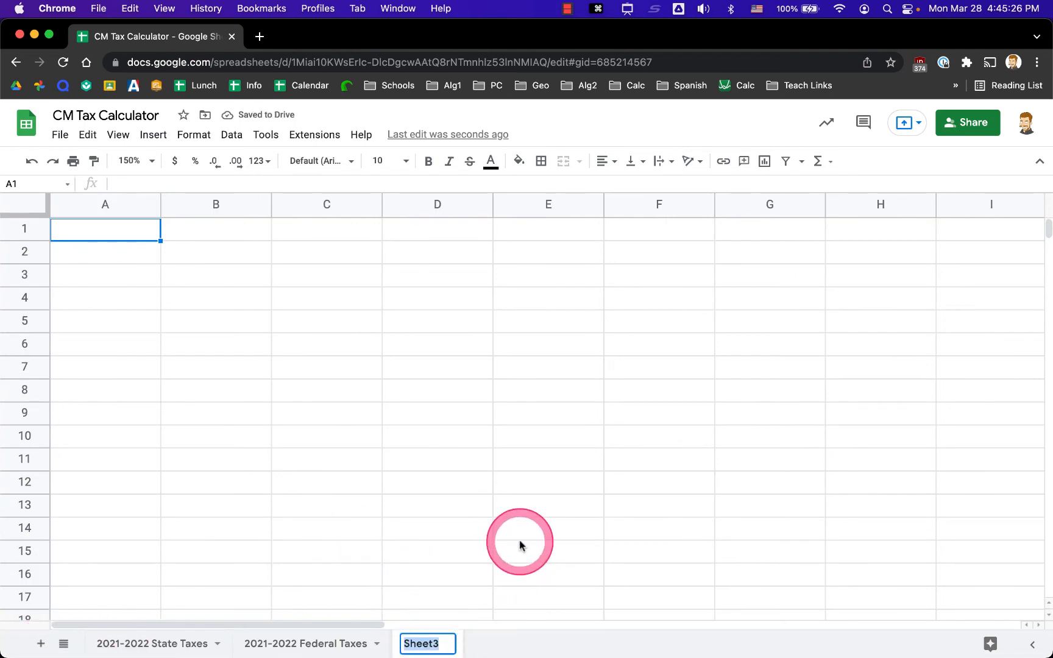
text(Main)
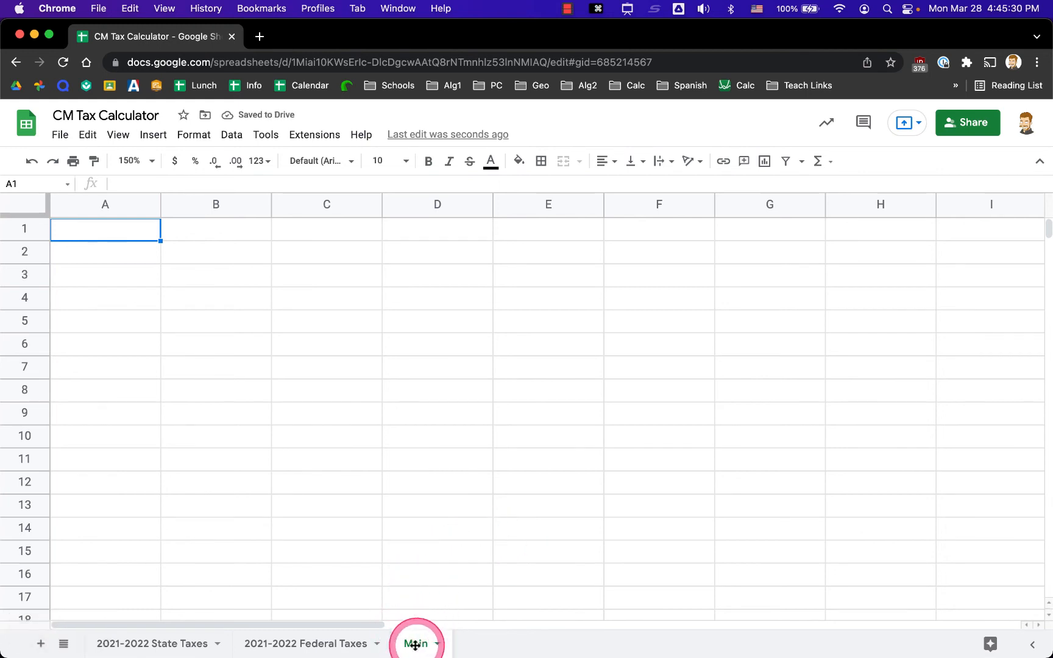
drag(416, 645, 116, 648)
drag(259, 648, 101, 644)
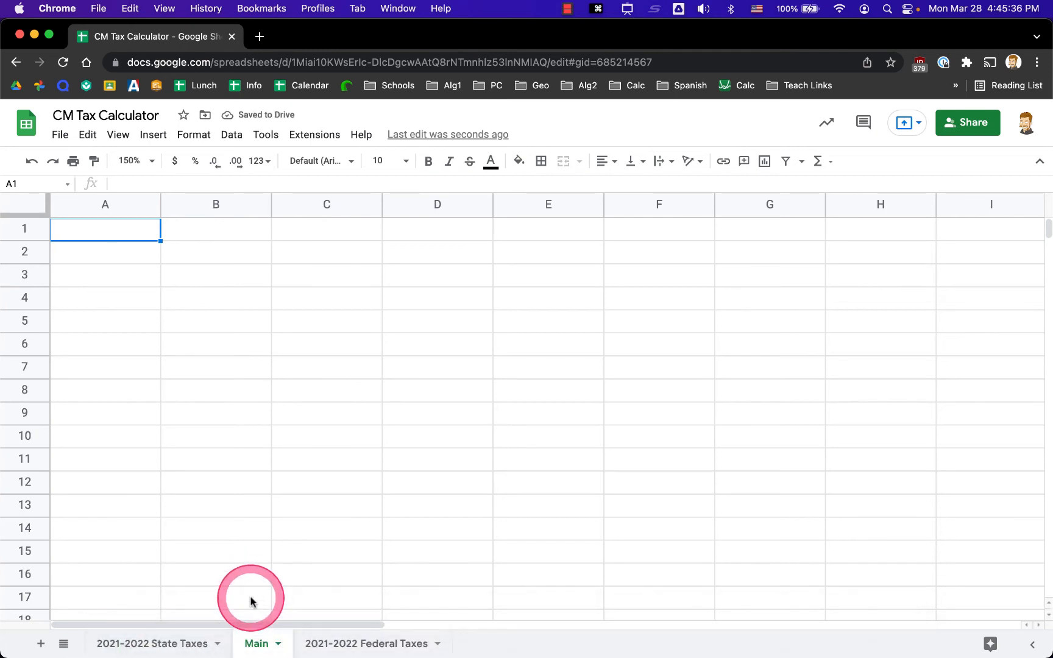
drag(250, 641, 84, 648)
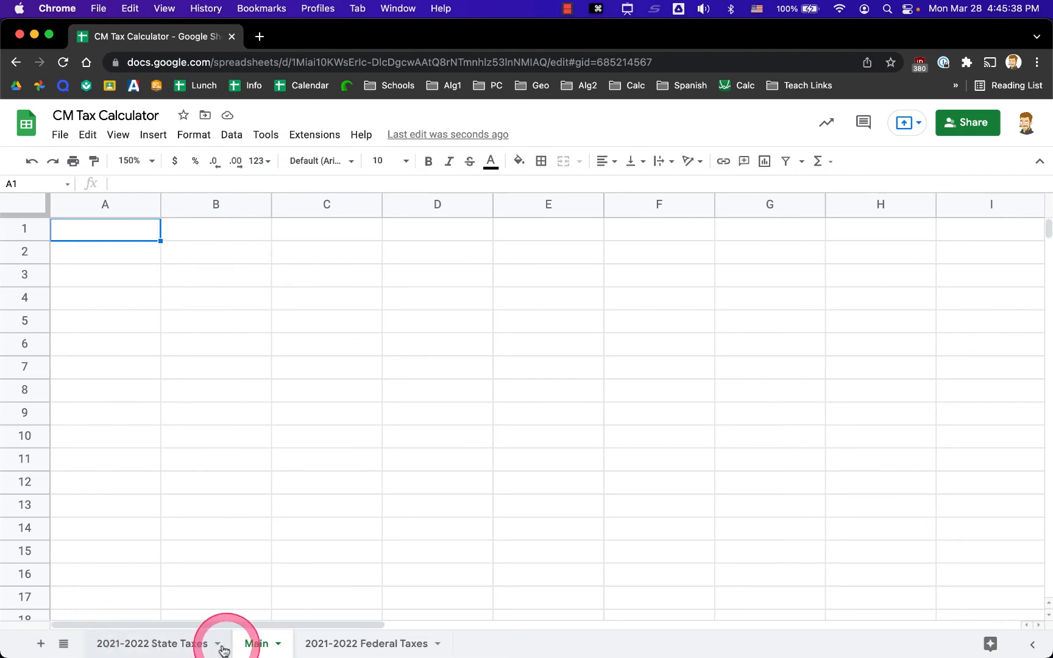
mouse_move(155, 650)
mouse_down()
mouse_move(190, 631)
mouse_move(237, 636)
mouse_move(161, 651)
mouse_up()
click(104, 644)
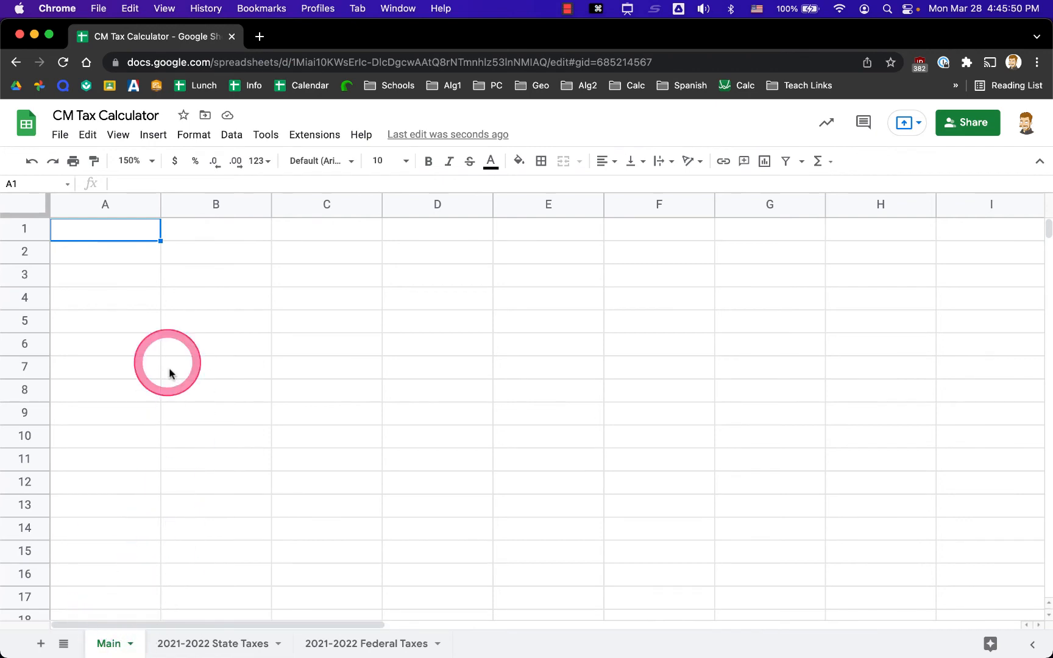
Label cell A1 of the Main sheet "Income:" and cell A3 "State Taxes:".
click(127, 238)
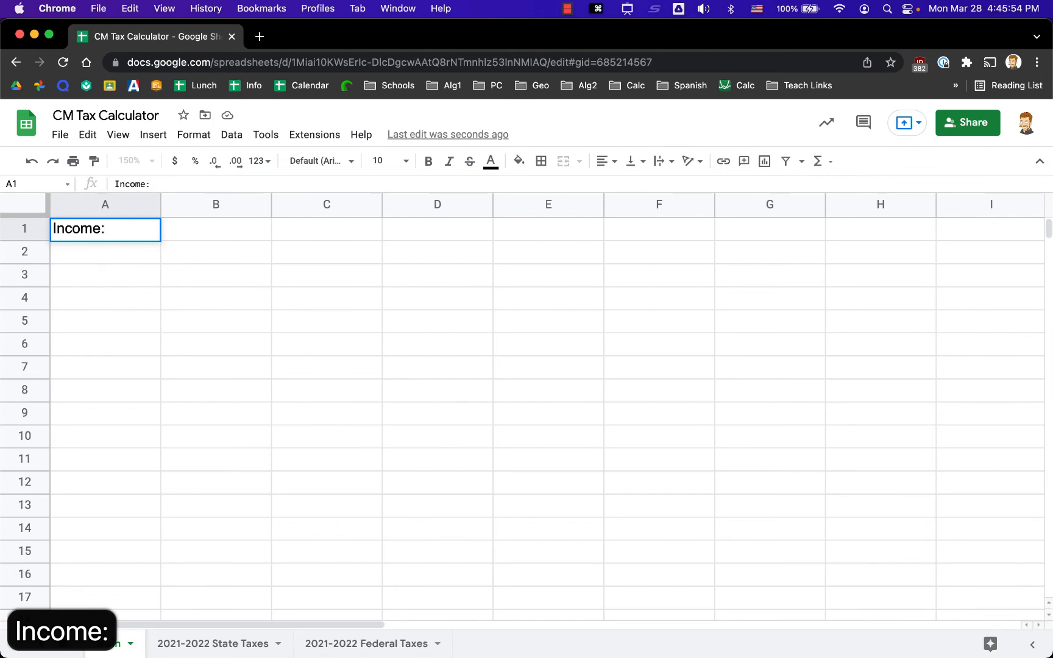
key(Return)
key(Return)
key(Return)
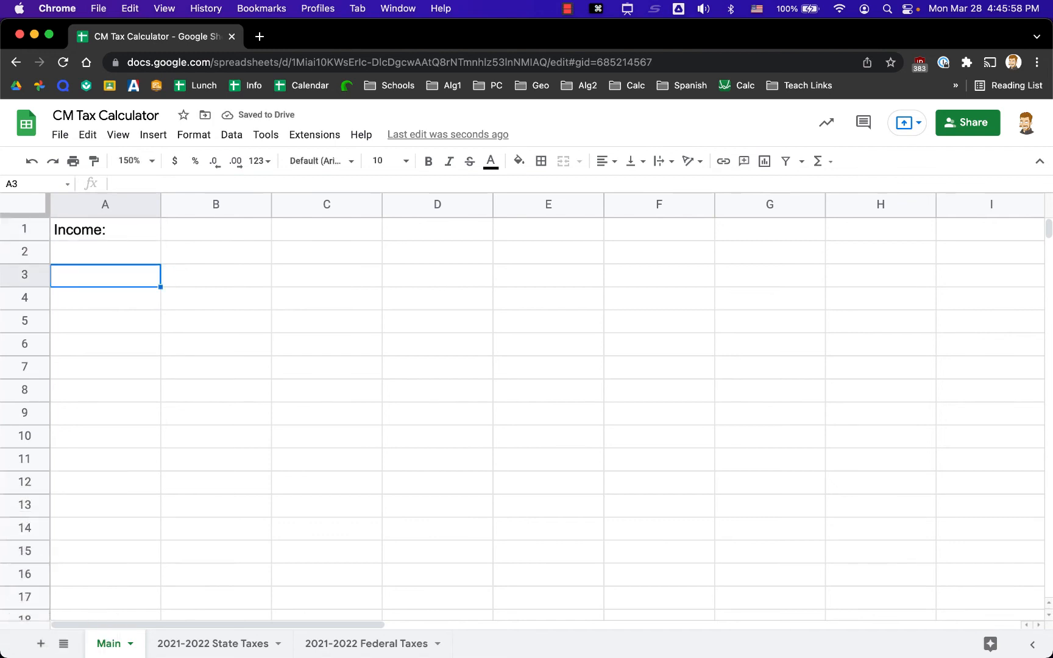
text(State Taxes:)
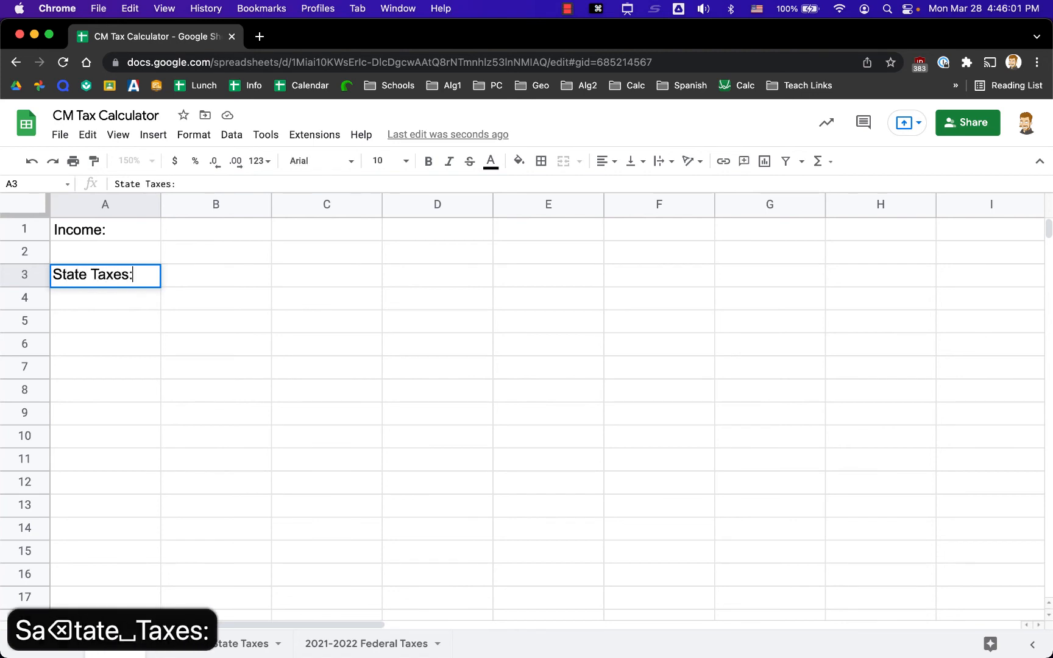
key(Return)
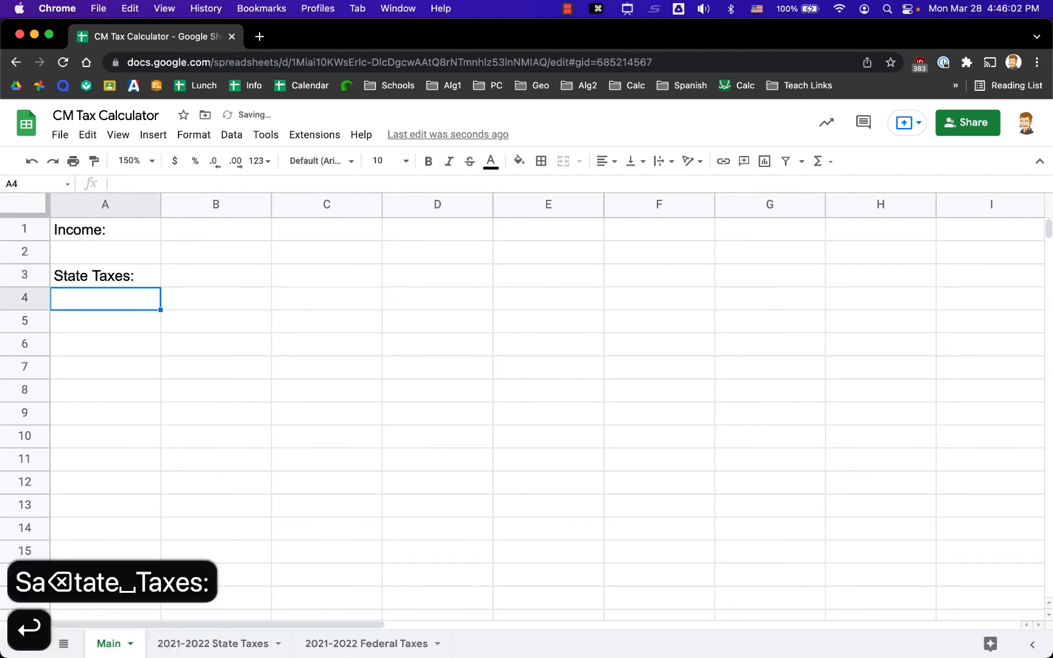
Add the label "Federal Taxes:" in A4 and "Total Taxes:" in A6.
text(Federal t)
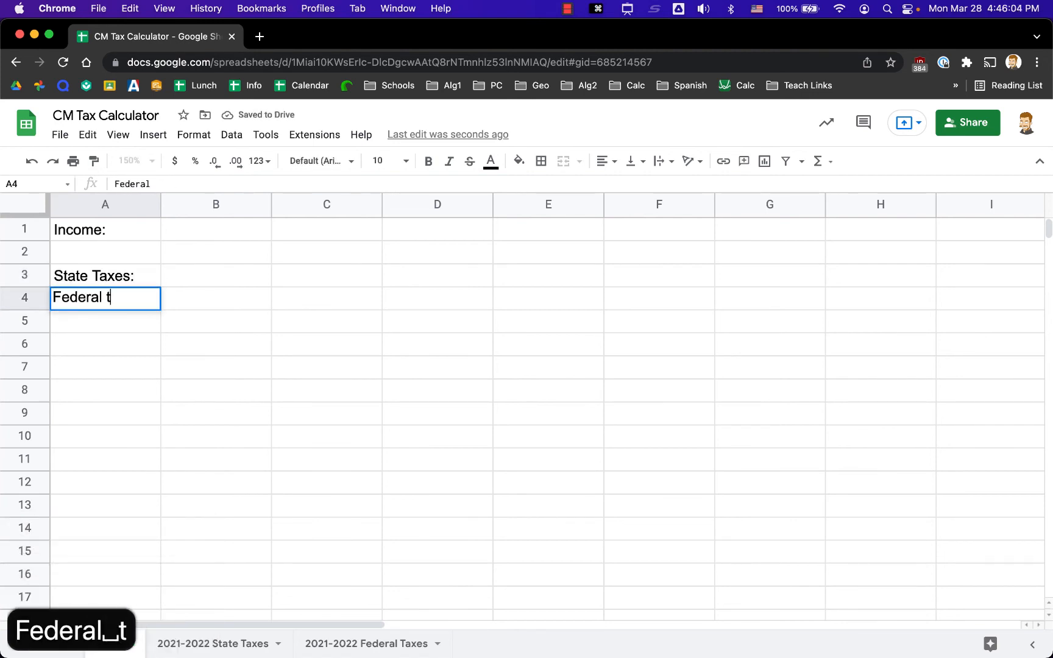
text(ax)
key(BackSpace)
key(BackSpace)
key(BackSpace)
text(Taxes:)
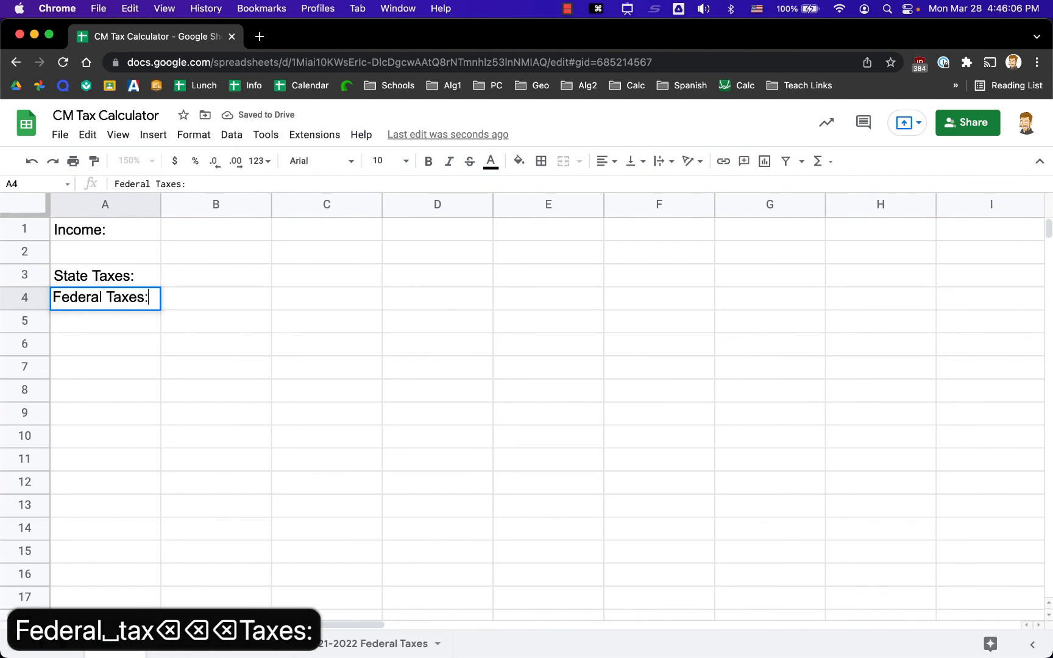
key(Return)
key(Down)
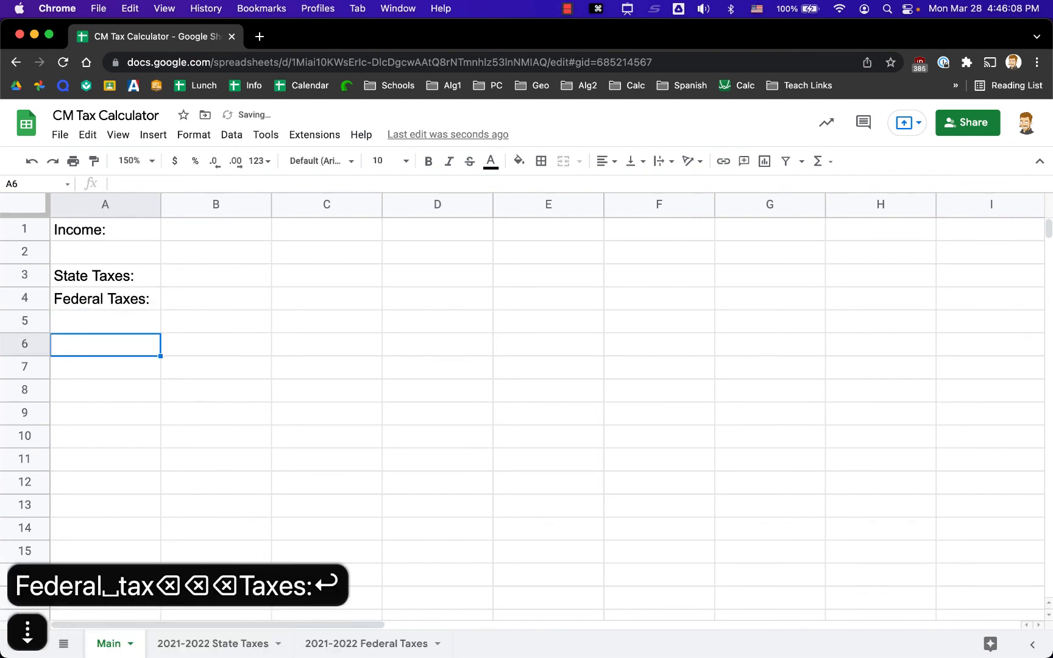
text(Total Taxes:)
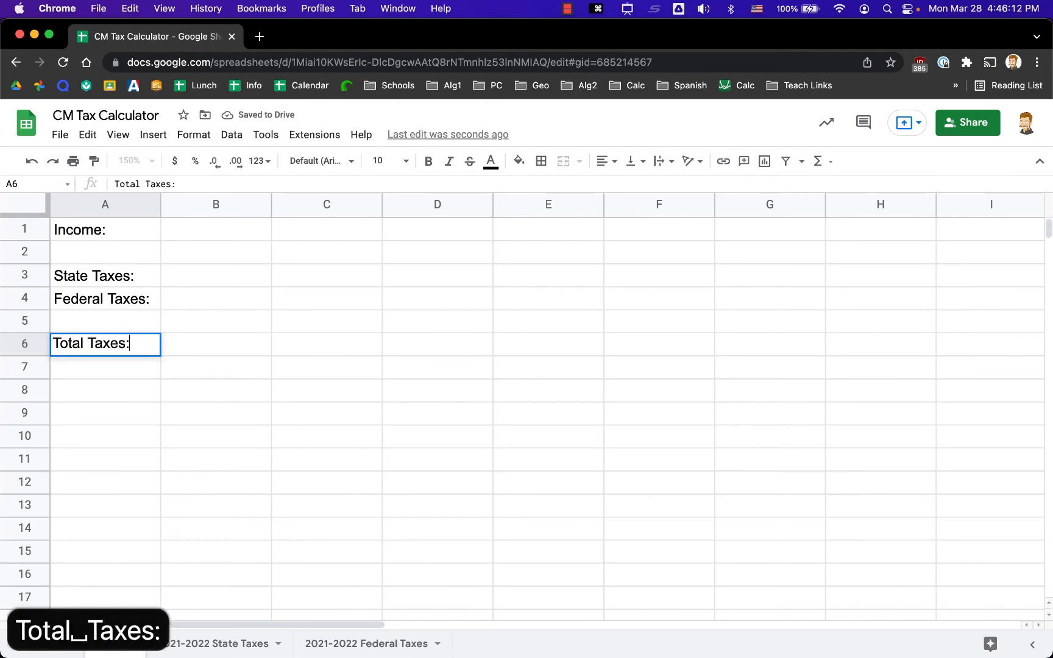
key(Return)
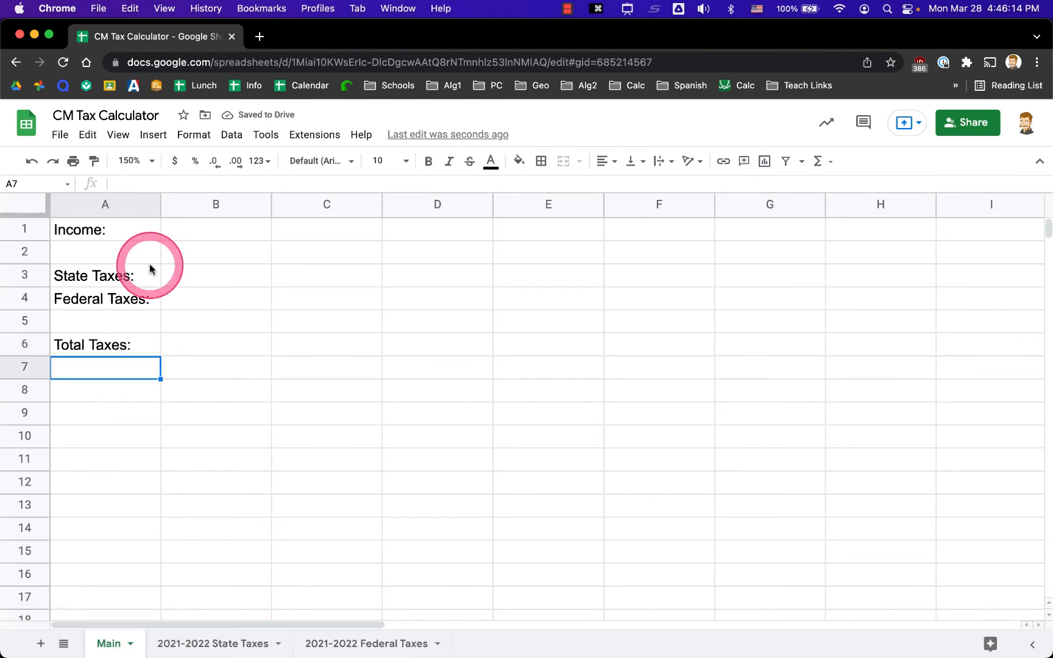
Delete the unused columns C through Z from the Main sheet.
drag(205, 230, 185, 353)
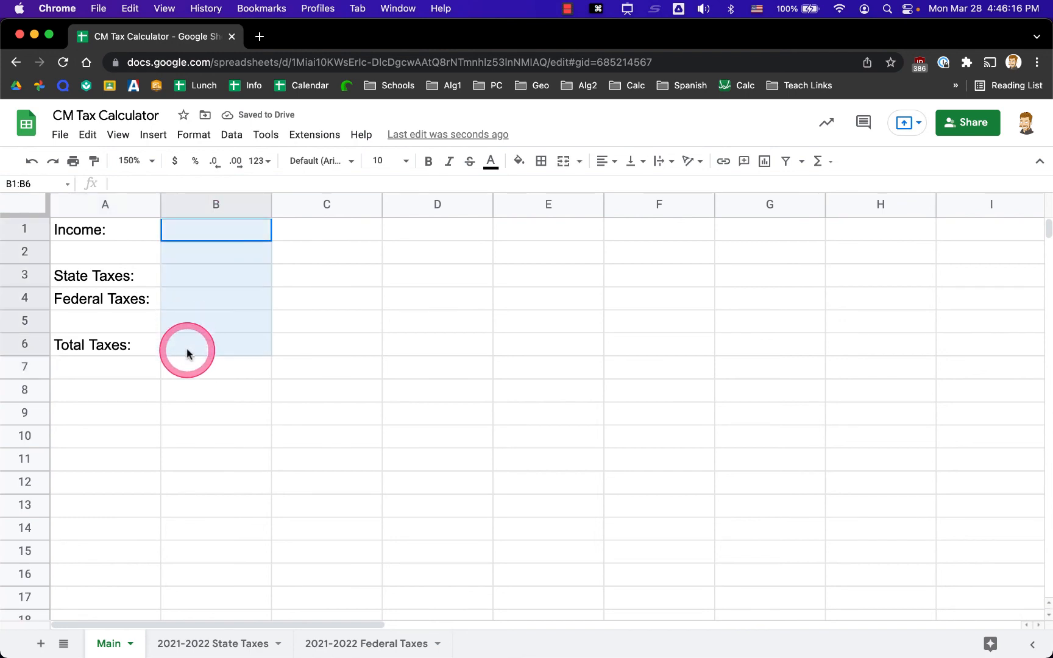
click(320, 205)
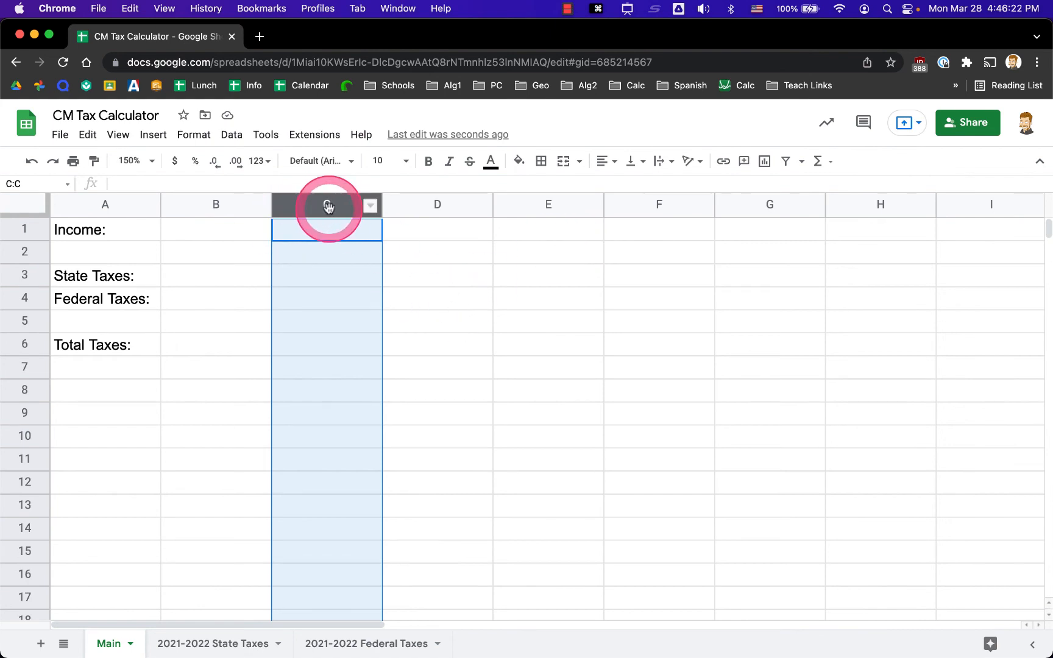
key(shift+super+Right)
right_click(296, 283)
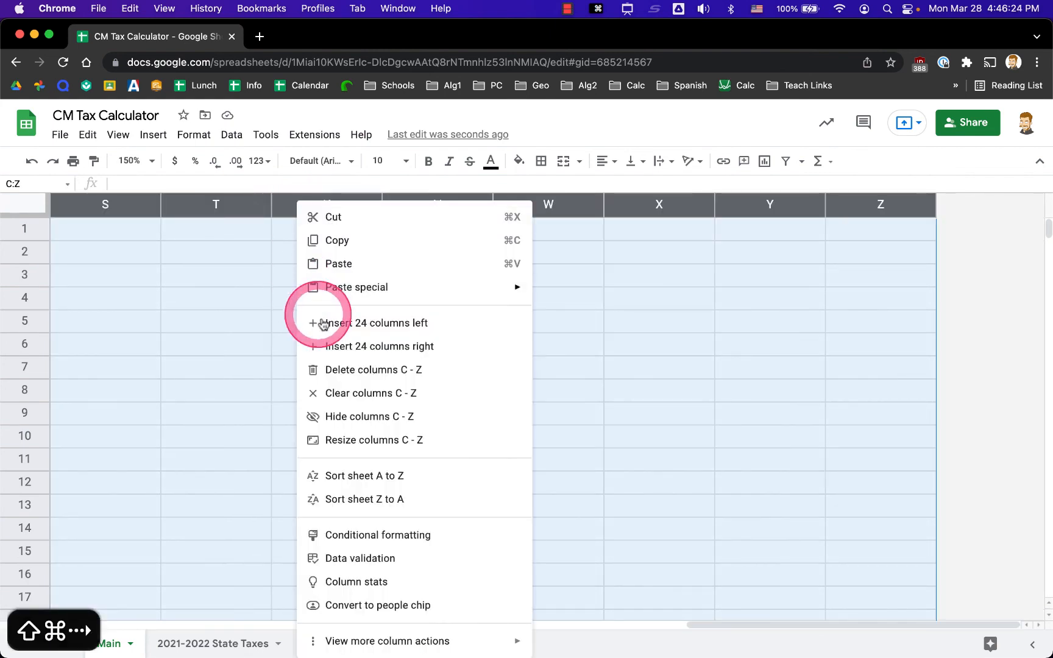
click(360, 373)
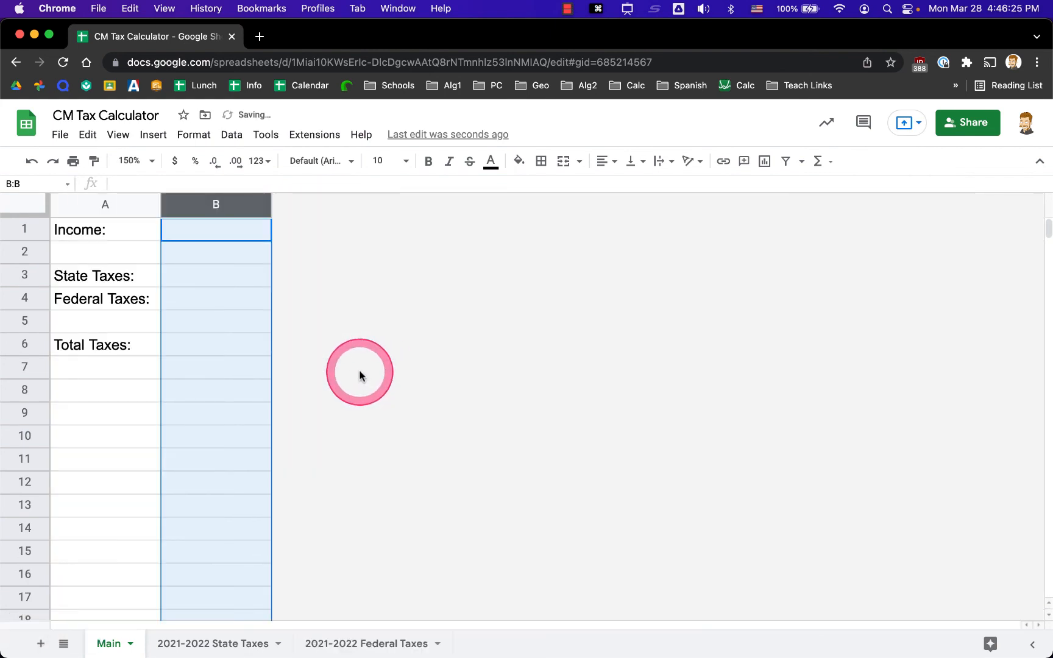
Delete the empty rows 7 through 1000 below the Total Taxes row.
click(37, 366)
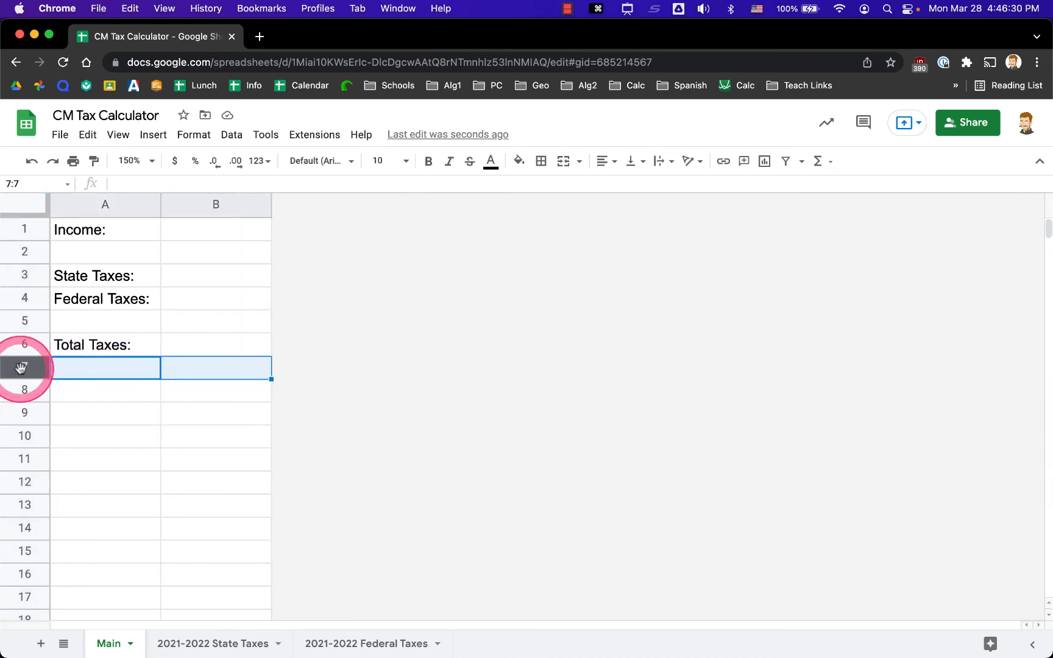
key(shift+super+Down)
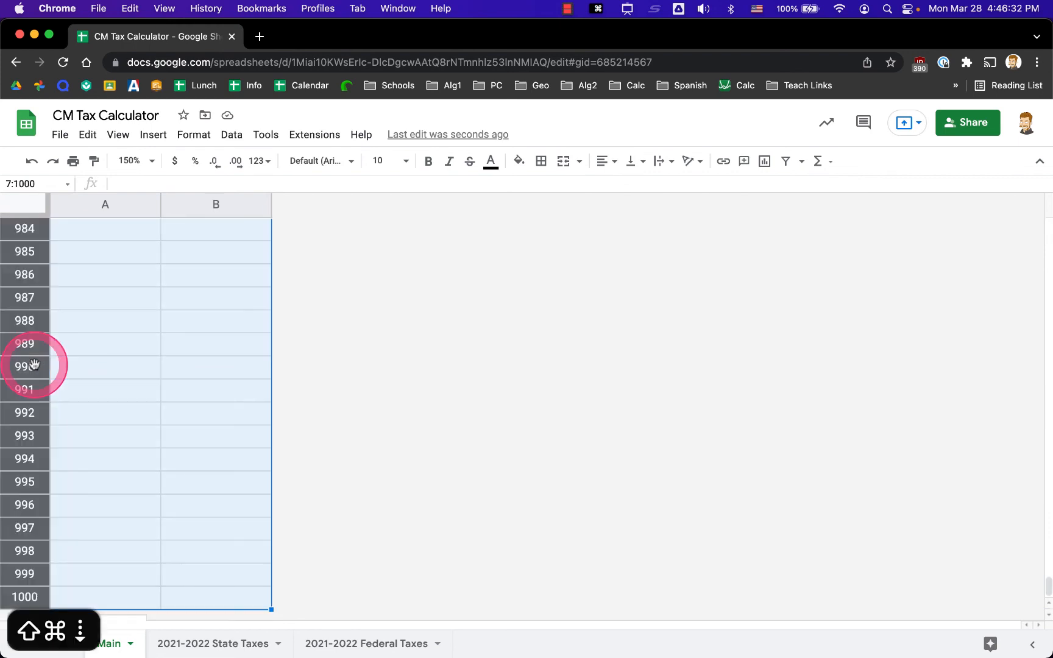
right_click(144, 326)
click(188, 475)
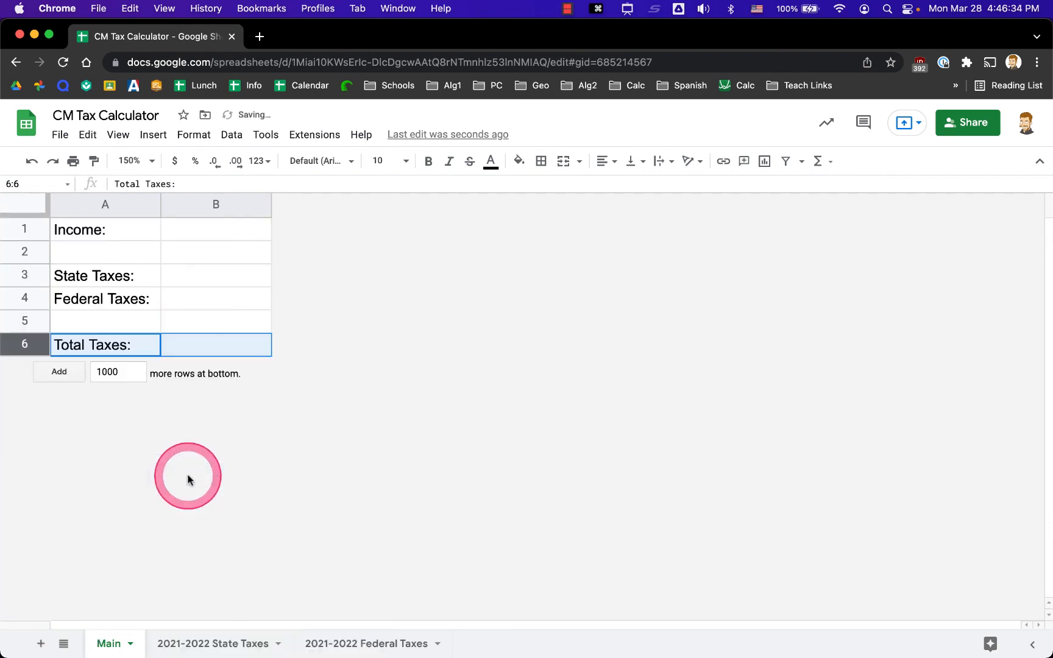
click(227, 261)
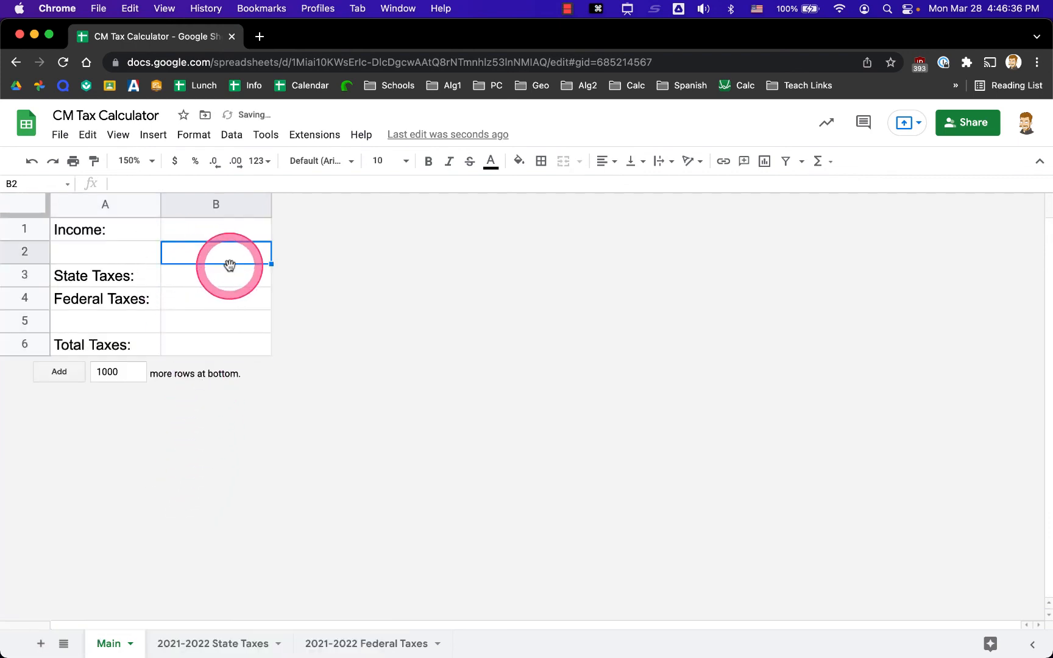
Set the font size of A1:B6 to 18 and widen column A to fit its labels.
drag(193, 336, 104, 228)
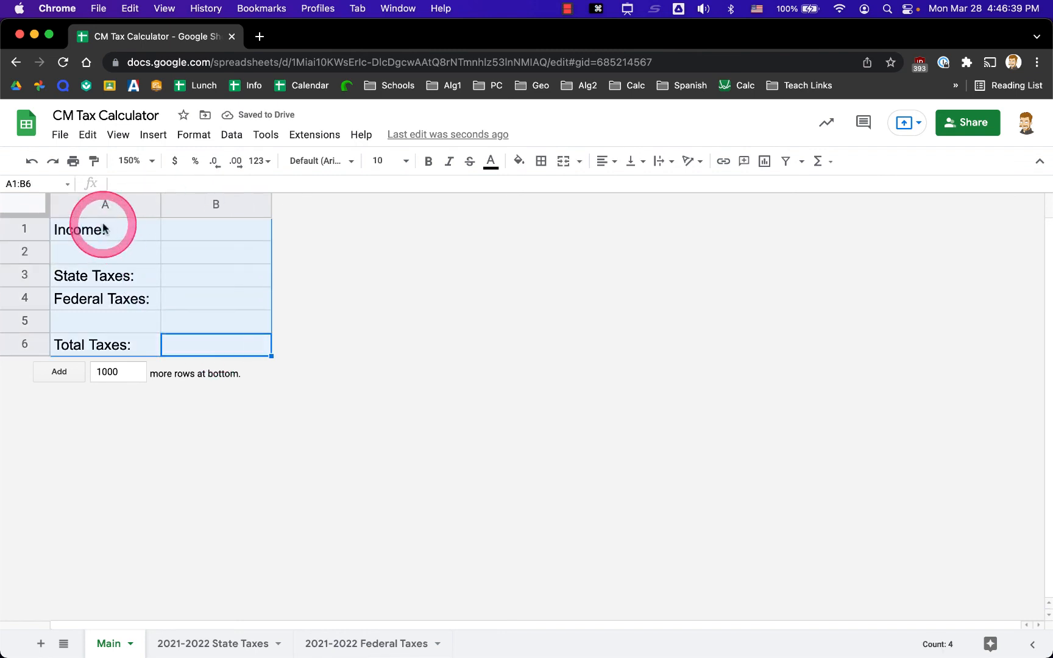
click(390, 161)
click(387, 376)
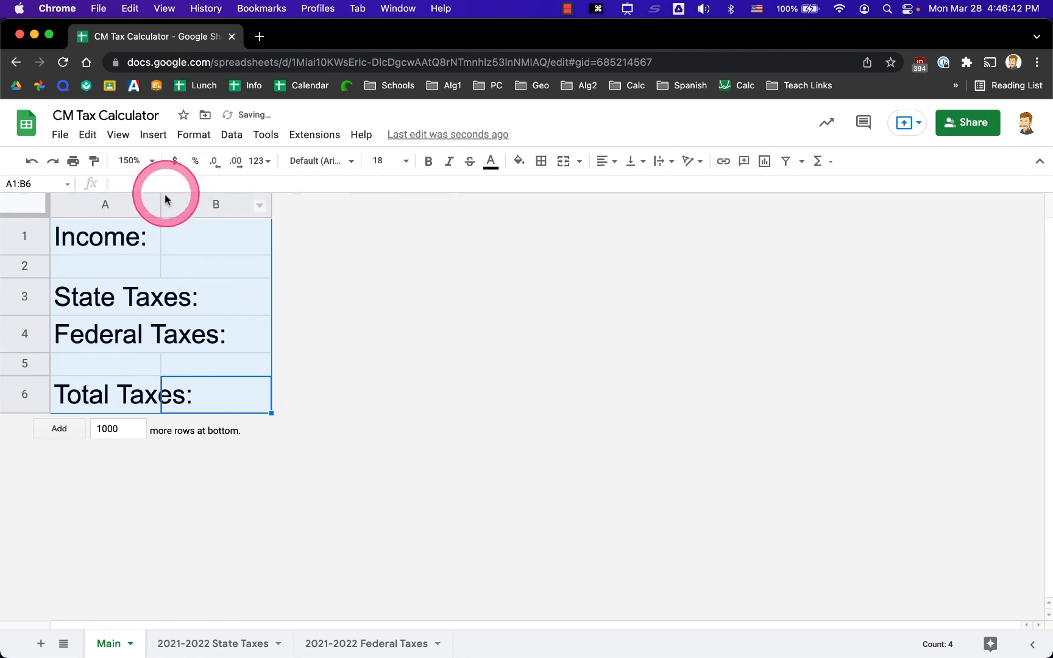
drag(160, 206, 230, 206)
click(293, 273)
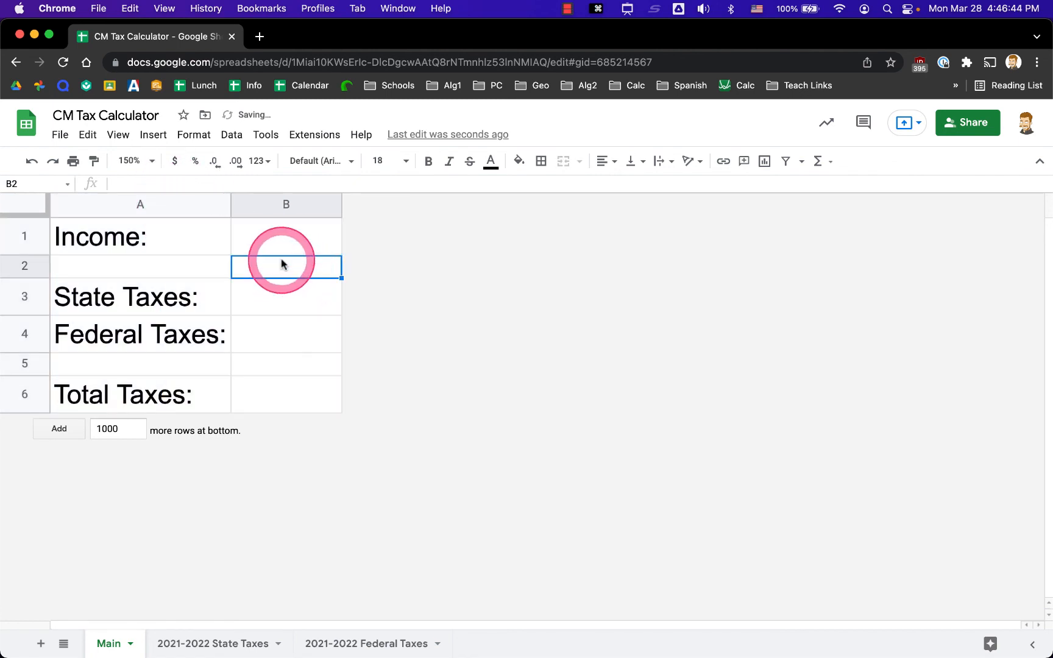
Enter 100000 as the Income value in B1.
click(263, 252)
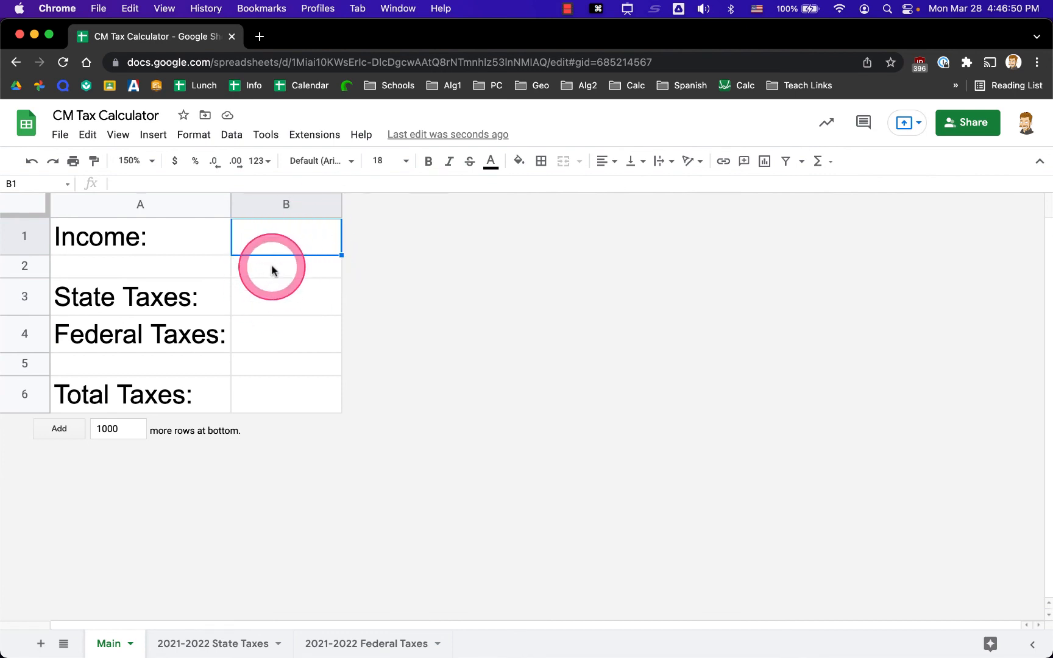
text(00)
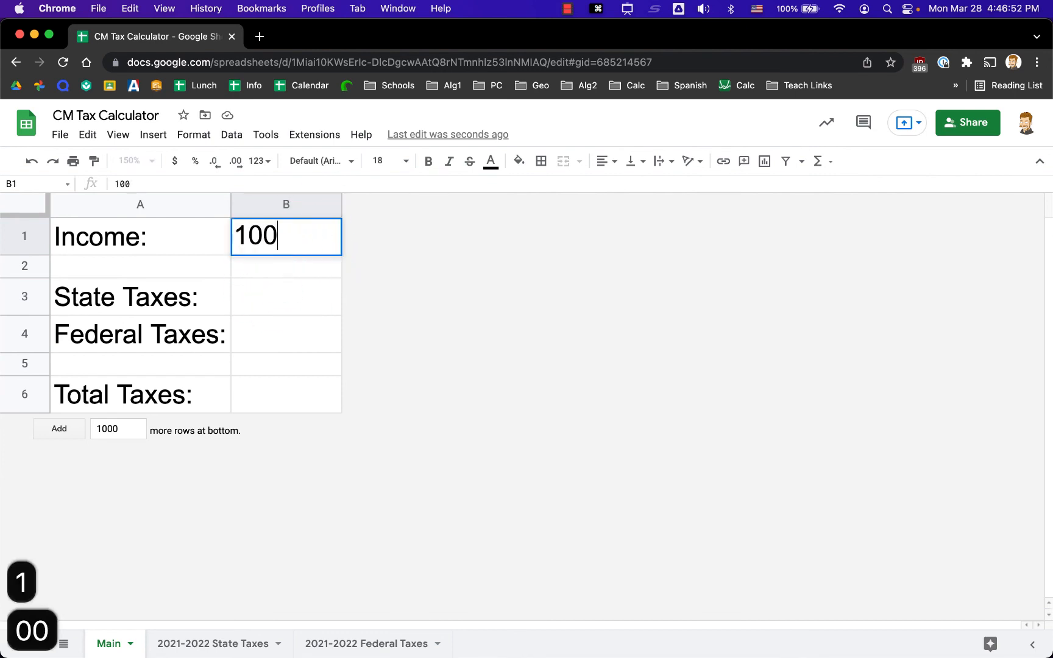
text(000)
key(Return)
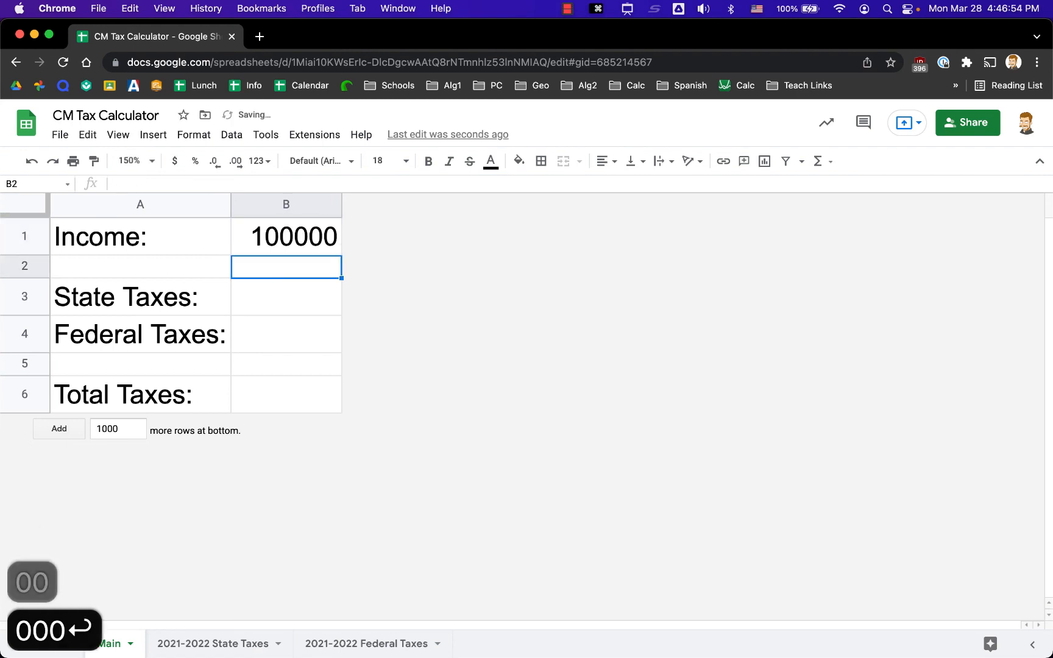
Format the Income value in B1 as currency and fit column B to its contents.
click(287, 237)
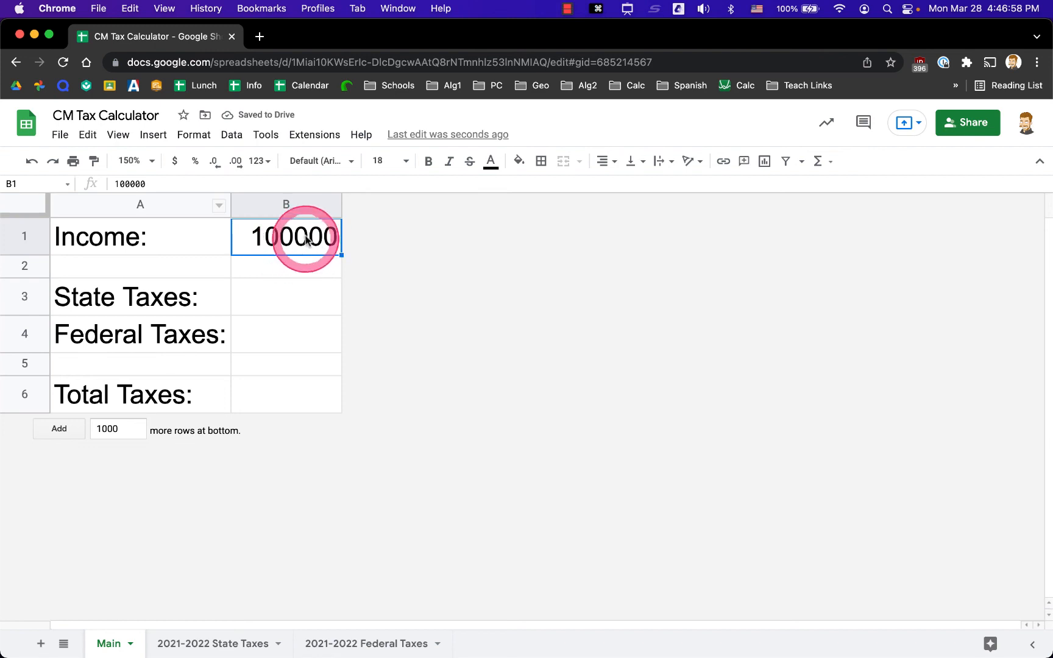
click(175, 162)
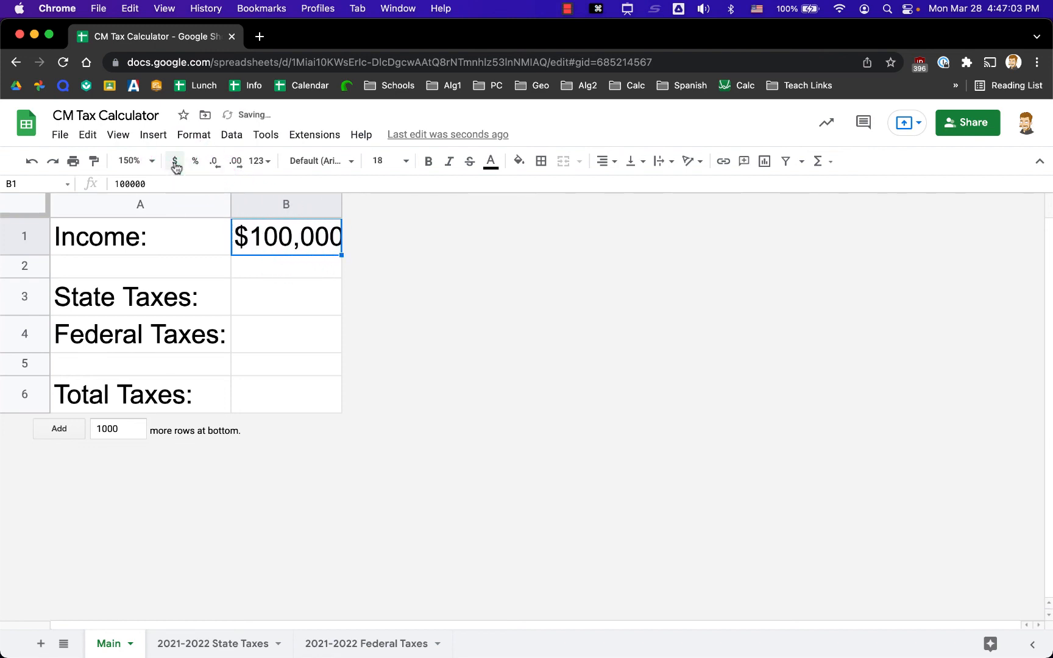
double_click(341, 206)
click(309, 274)
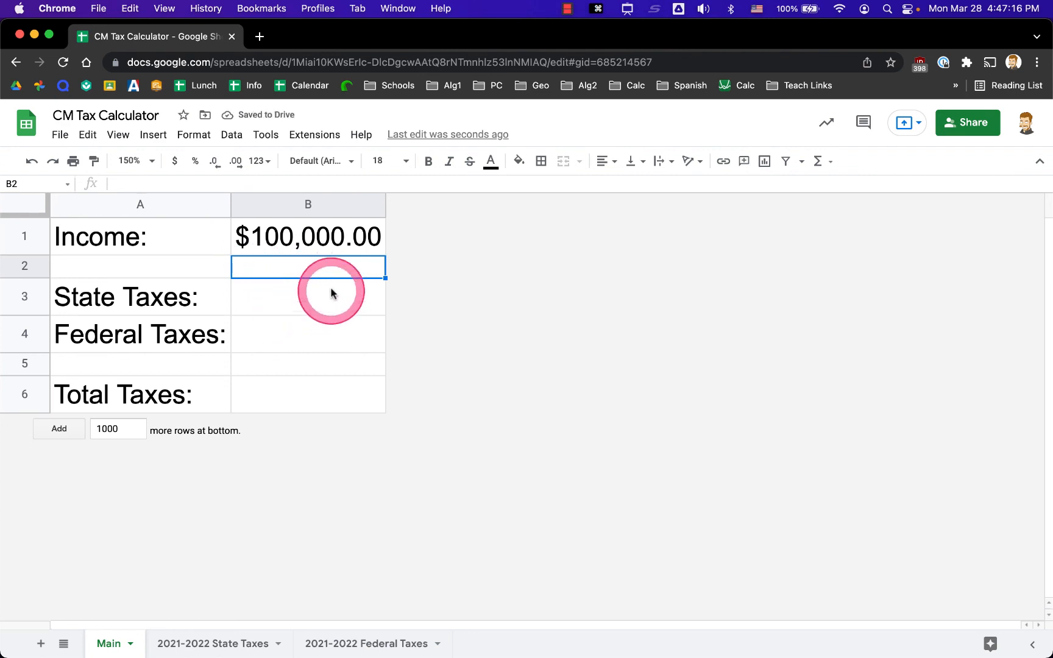
Fill the Income value cell B1 with light green.
click(322, 244)
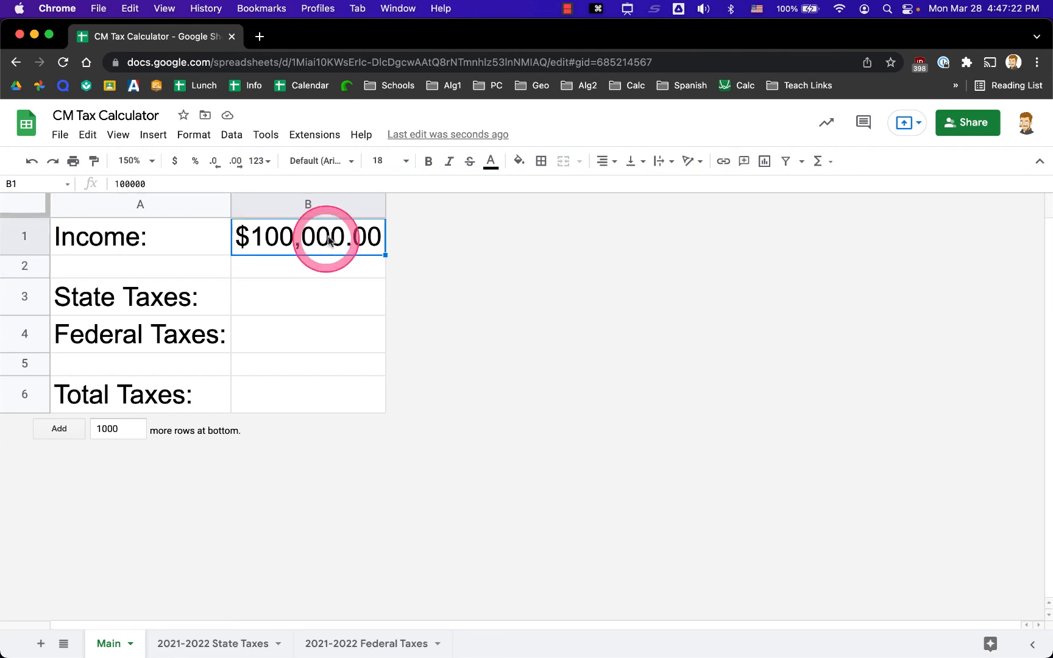
click(518, 161)
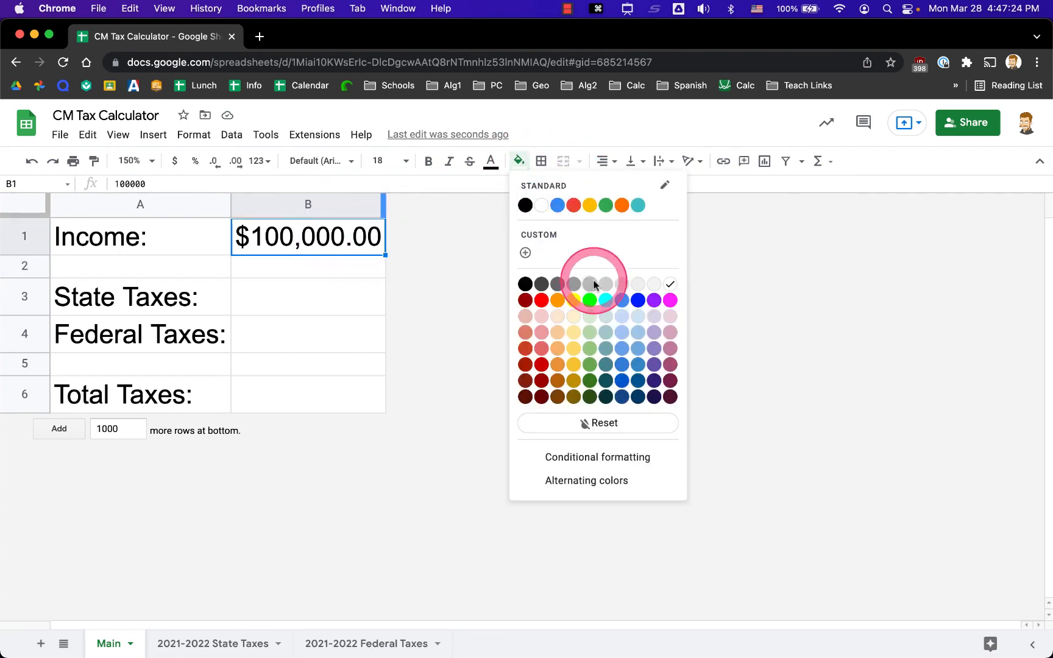
click(590, 353)
click(322, 287)
click(304, 230)
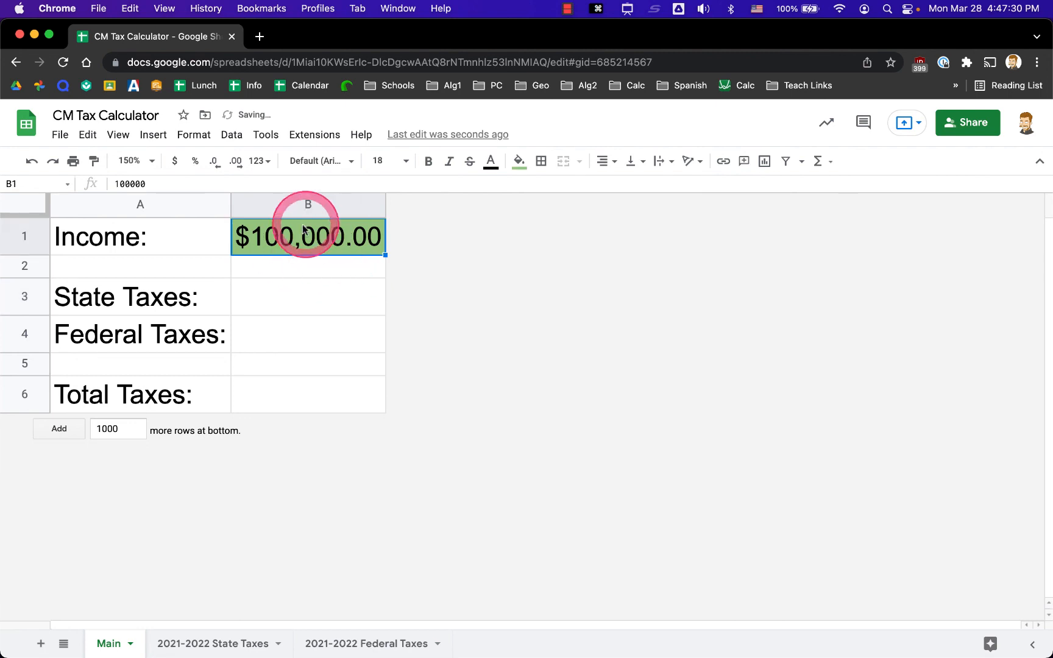
Fill the Total Taxes value cell B6 with yellow.
click(309, 393)
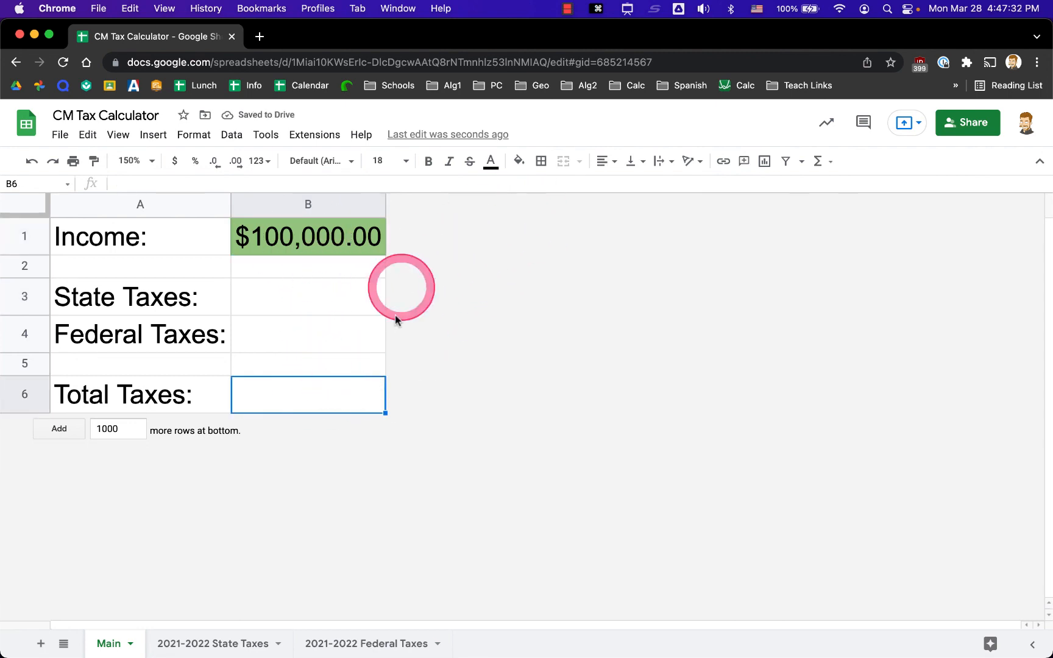
click(519, 160)
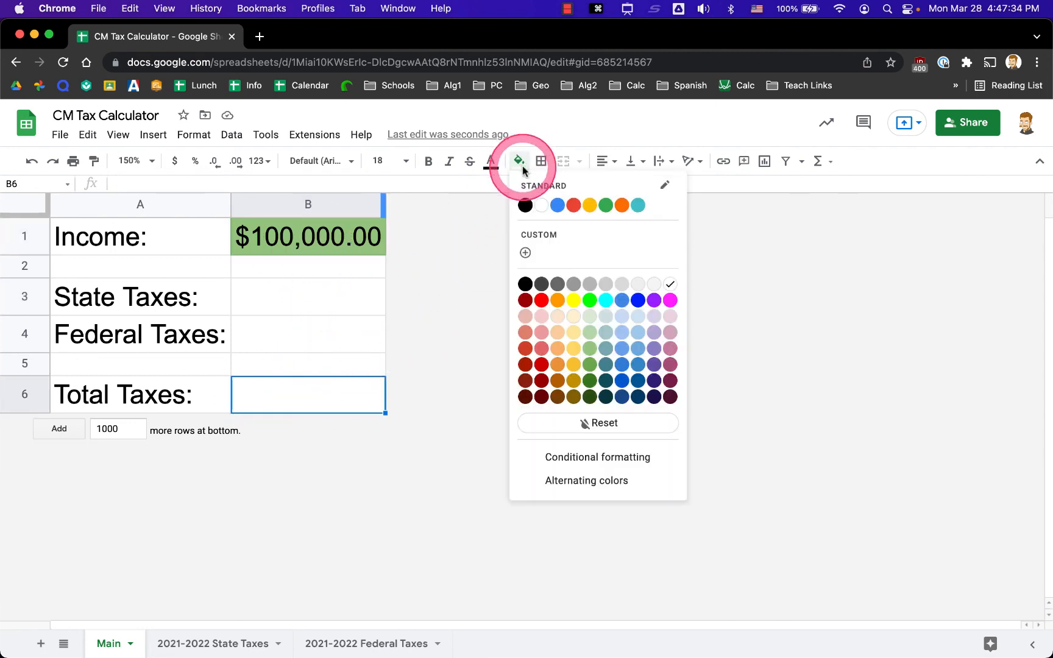
click(574, 300)
drag(304, 297, 301, 340)
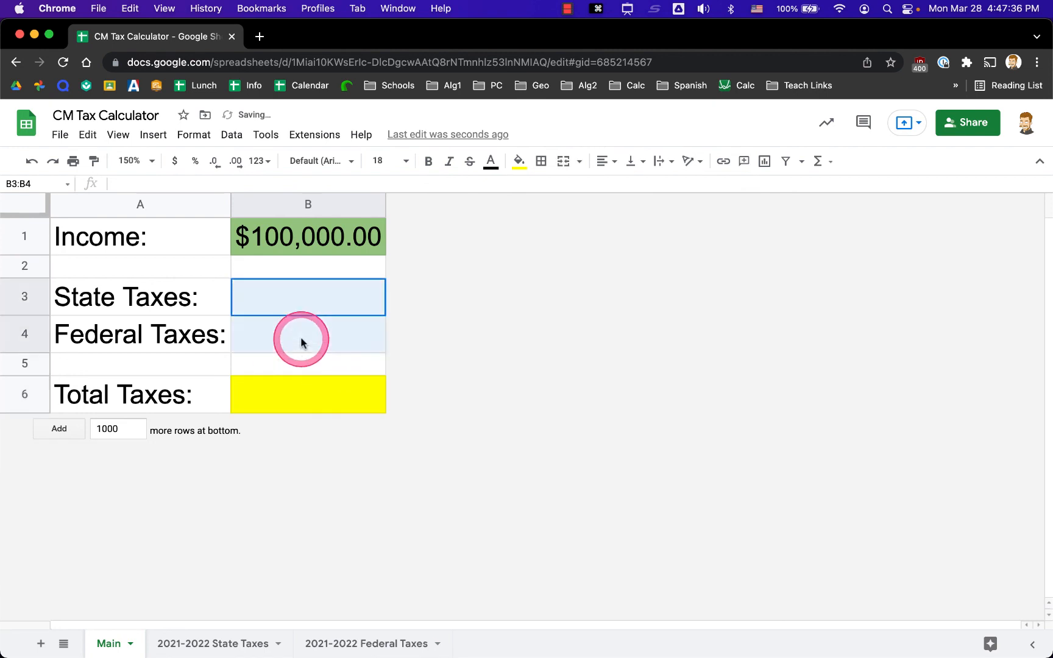
click(205, 268)
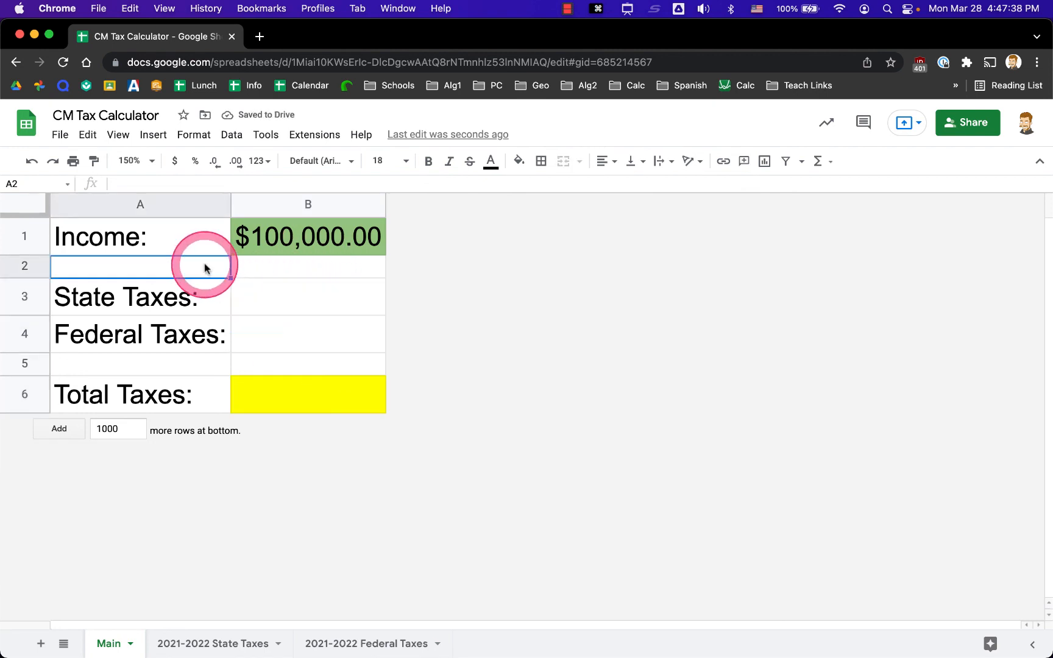
click(277, 300)
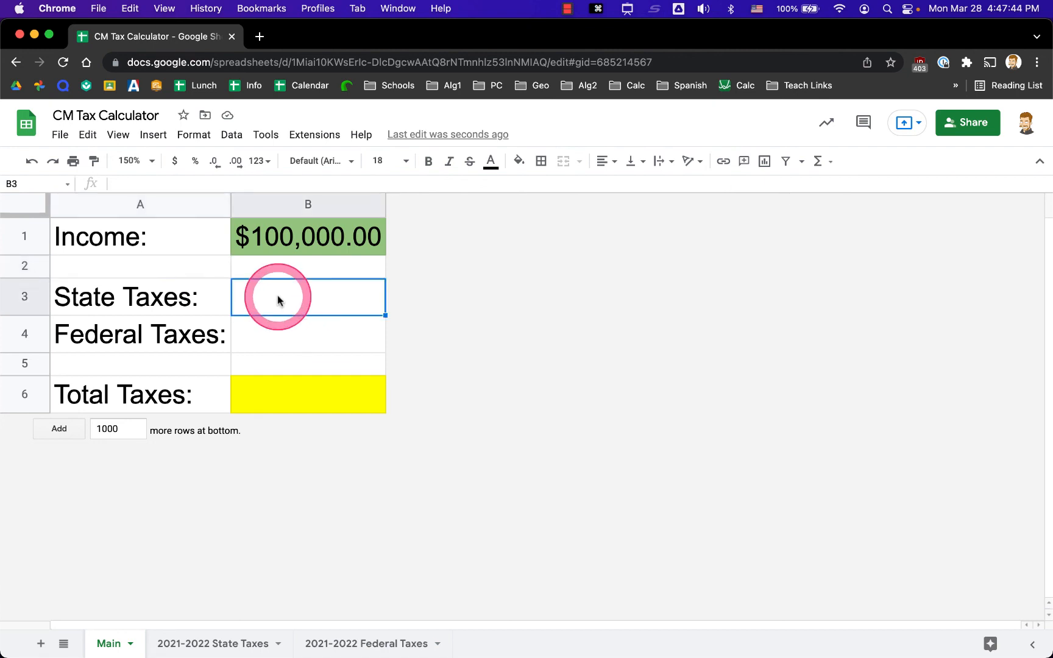
click(297, 245)
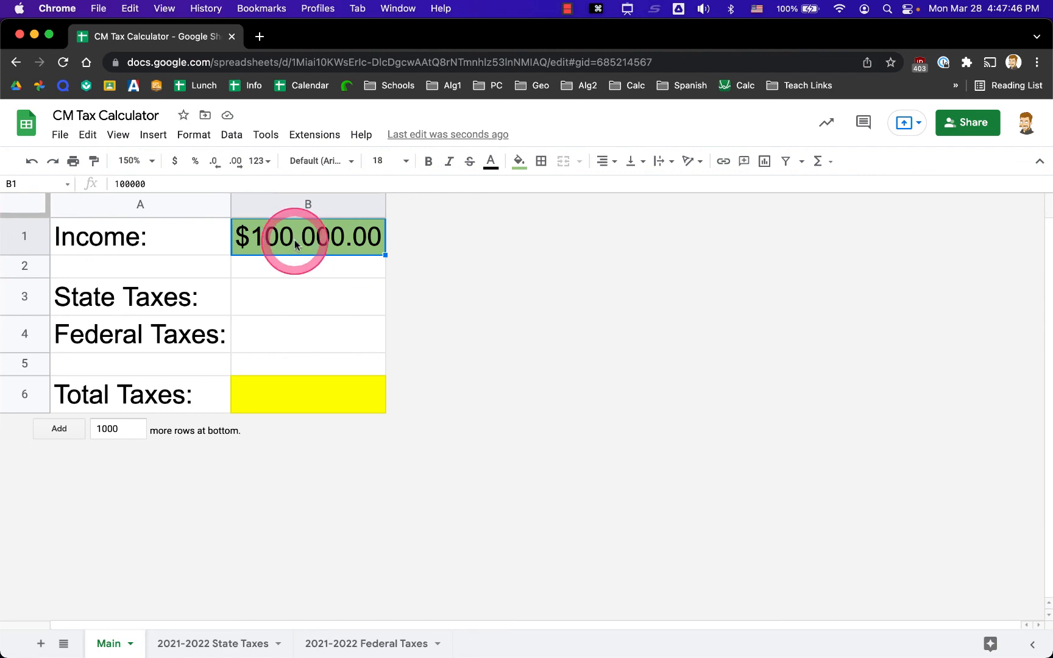
Open the 2021-2022 State Taxes sheet and select the Income value cell G2.
click(245, 635)
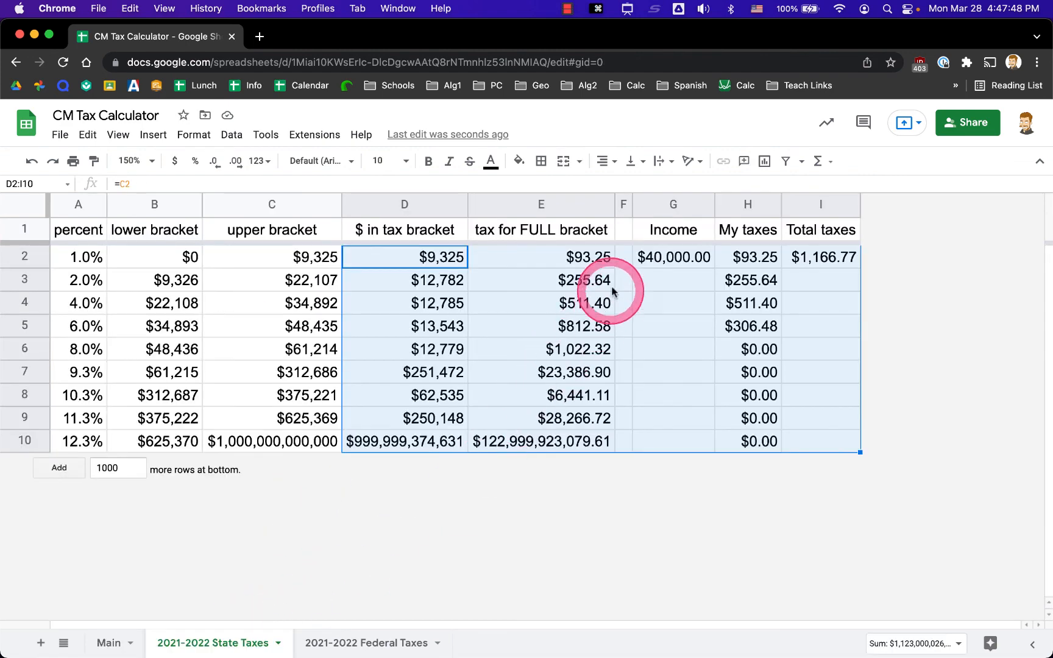
click(658, 262)
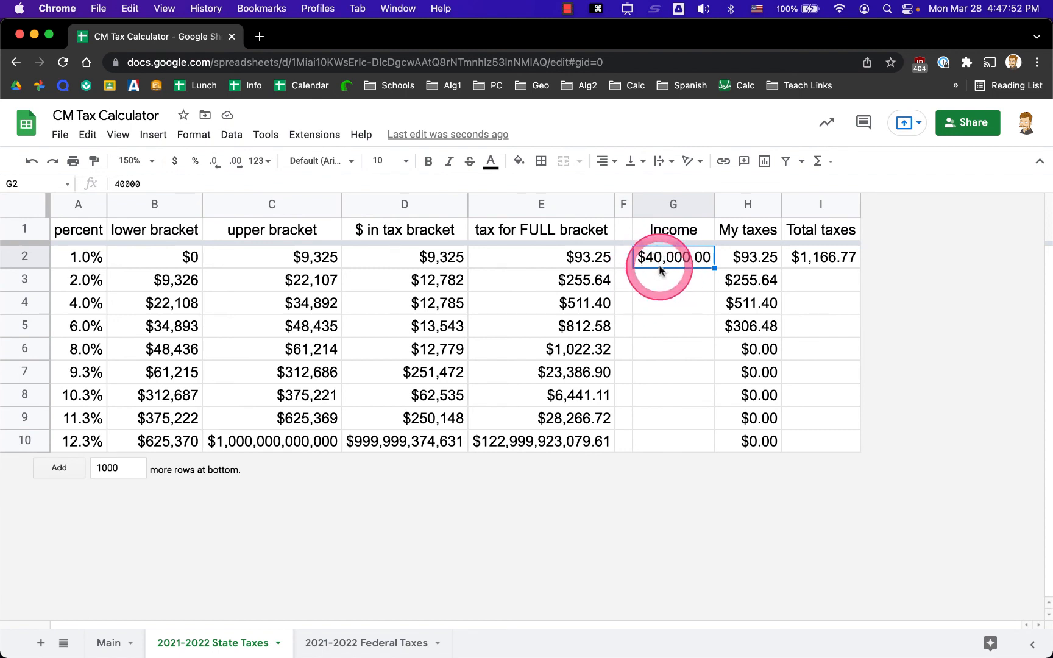
text(ljadsljk;fadsljk)
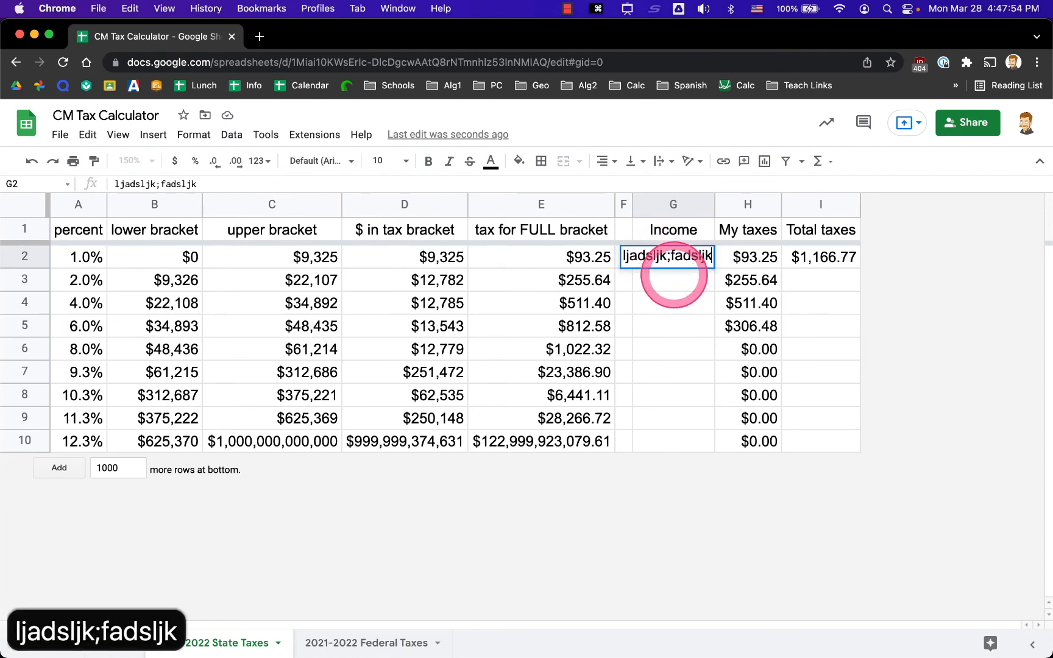
key(Escape)
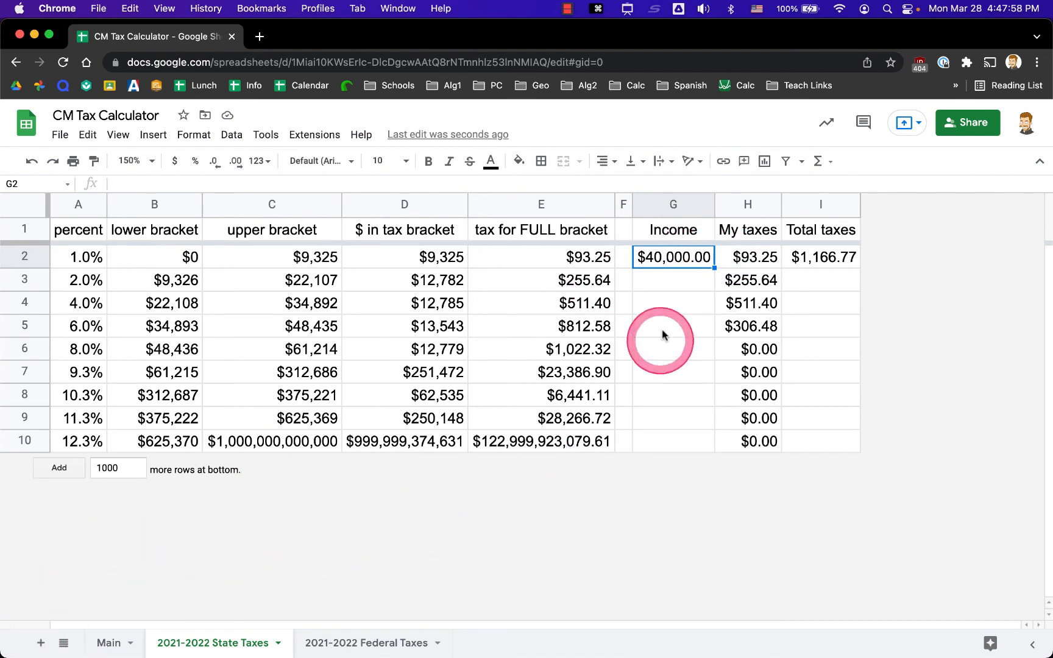
text(=)
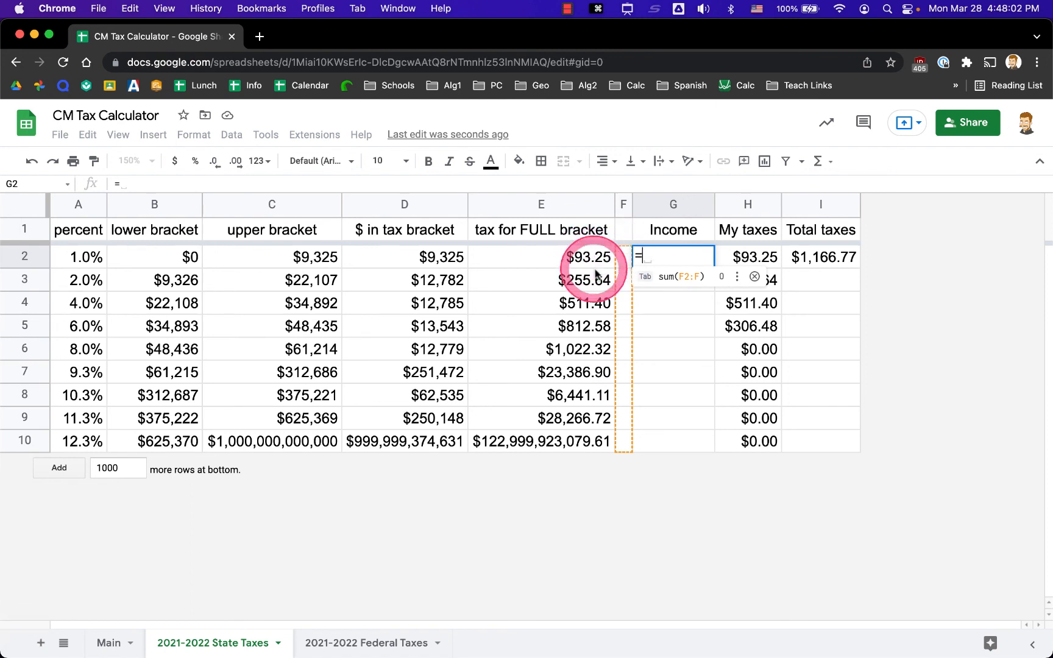
click(572, 260)
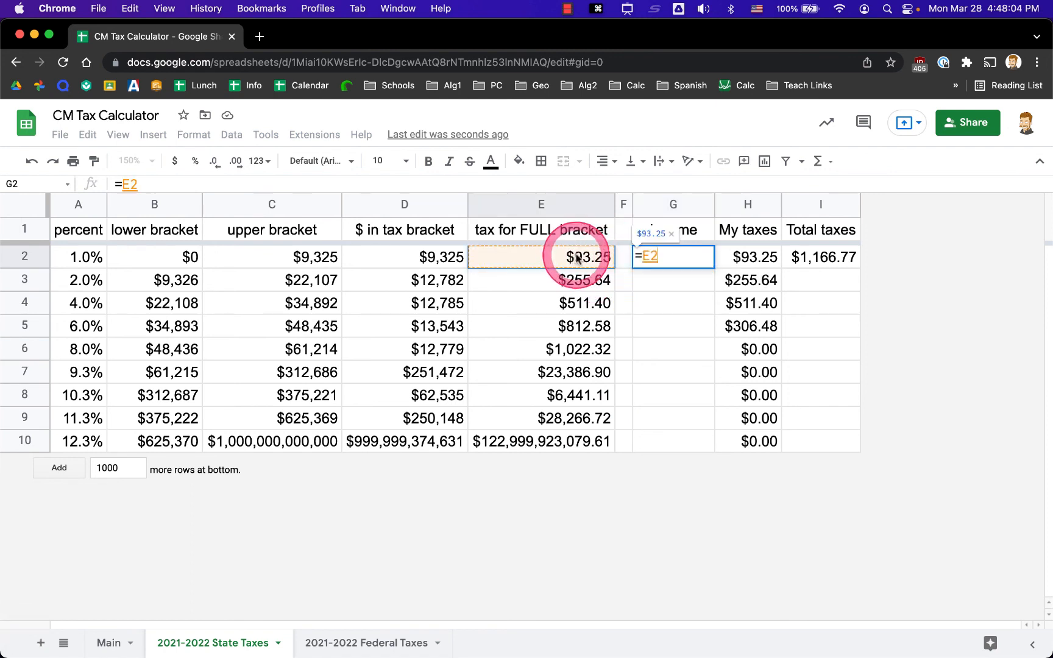
key(Return)
key(super+z)
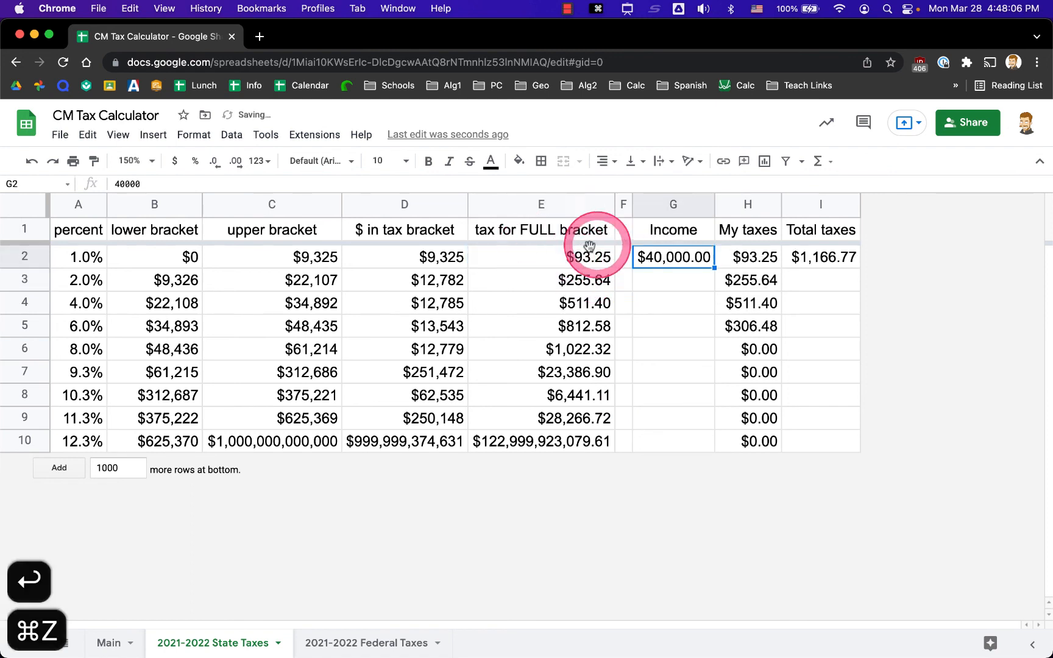
Link the Income value in G2 of the 2021-2022 State Taxes sheet to the Main sheet's income with =Main!B1.
text(=)
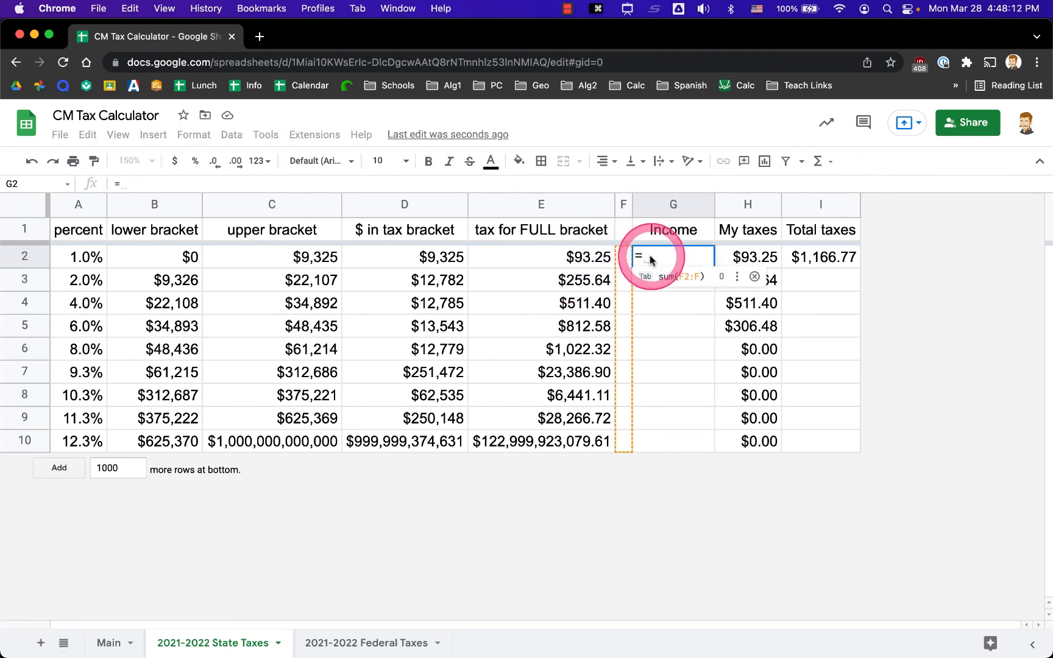
click(109, 646)
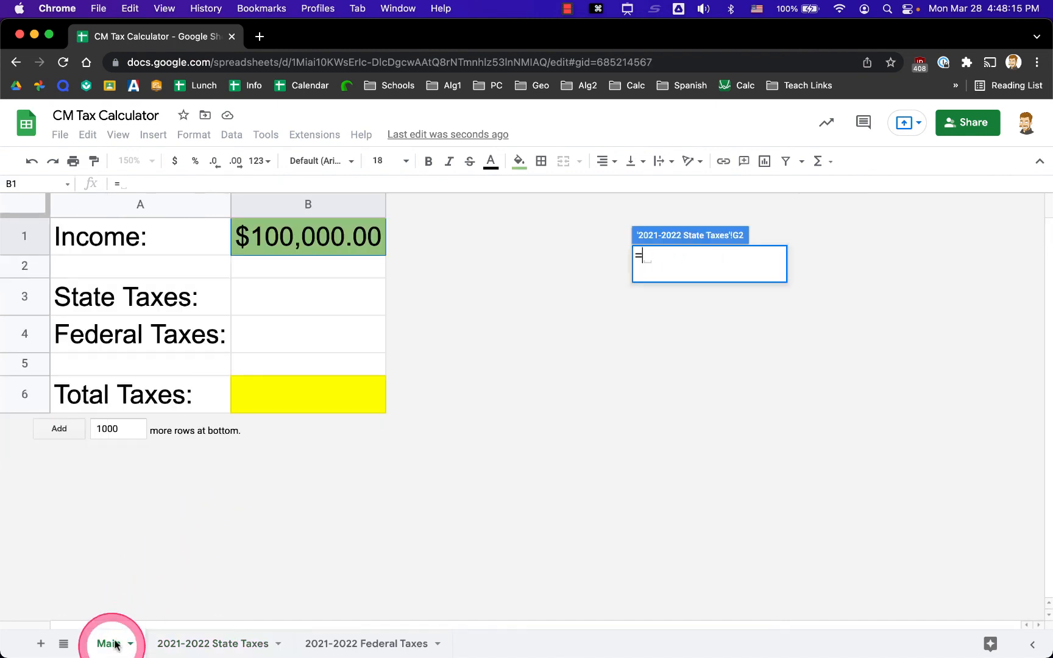
click(304, 238)
click(676, 267)
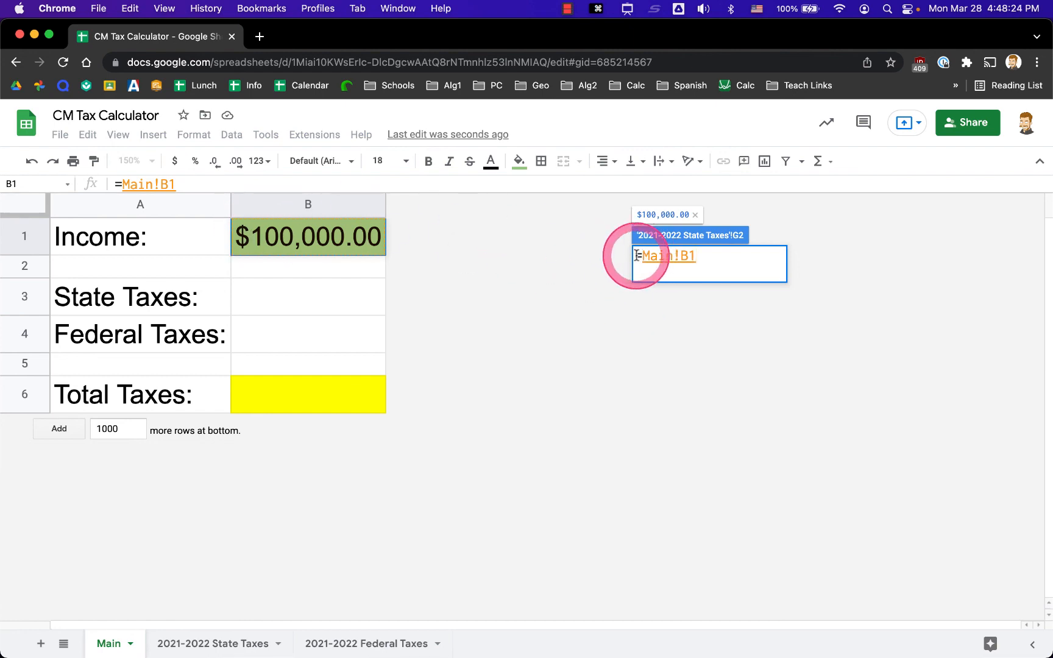
key(Return)
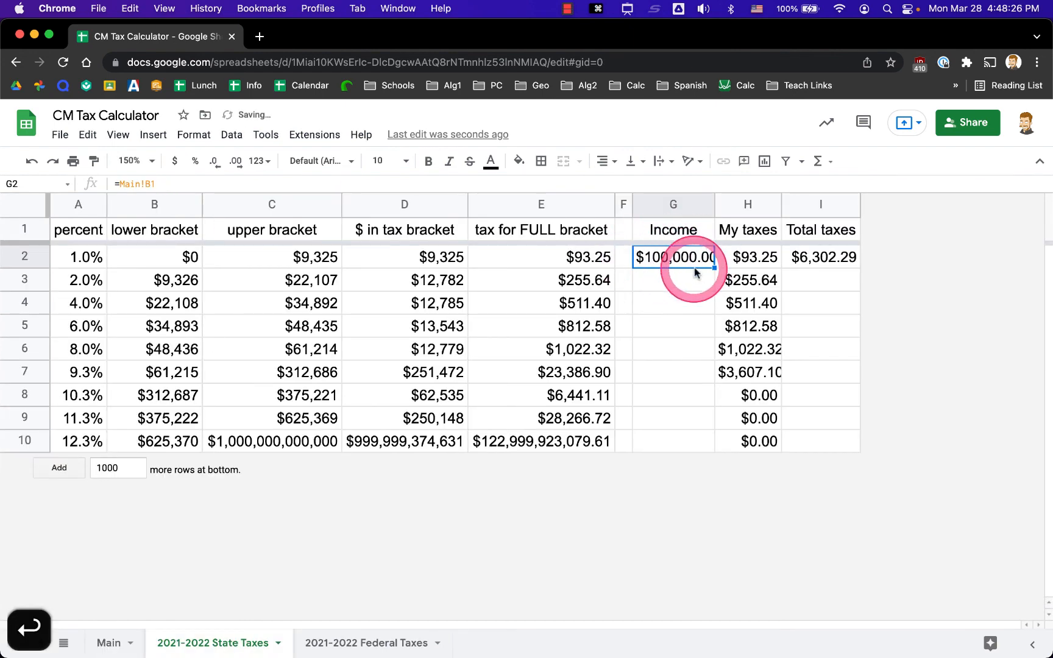
Fit the Income and My taxes columns, G and H, to their contents on the 2021-2022 State Taxes sheet.
click(674, 205)
drag(745, 203, 783, 209)
double_click(782, 206)
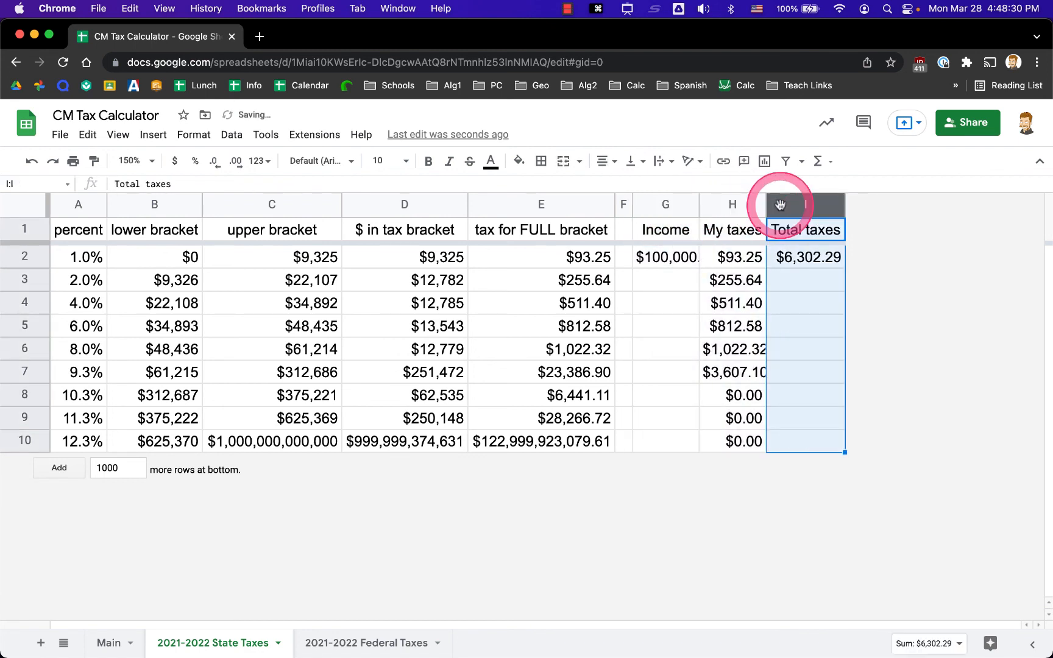
drag(665, 205, 739, 209)
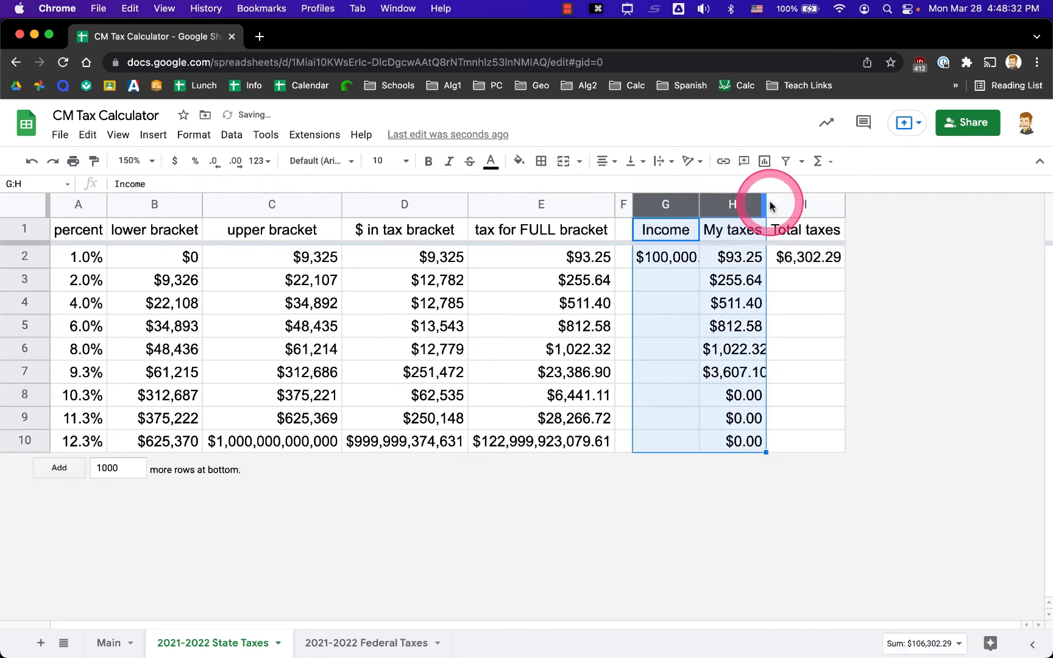
double_click(766, 199)
click(676, 322)
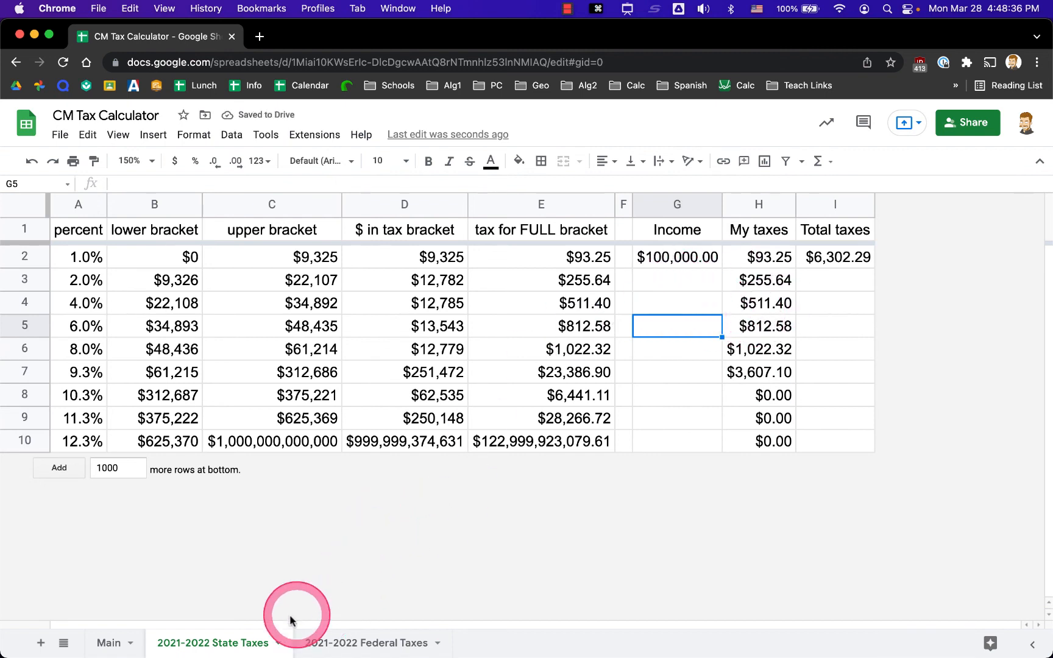
Link the State Taxes value in B3 of the Main sheet to the state total with ='2021-2022 State Taxes'!I2.
click(837, 261)
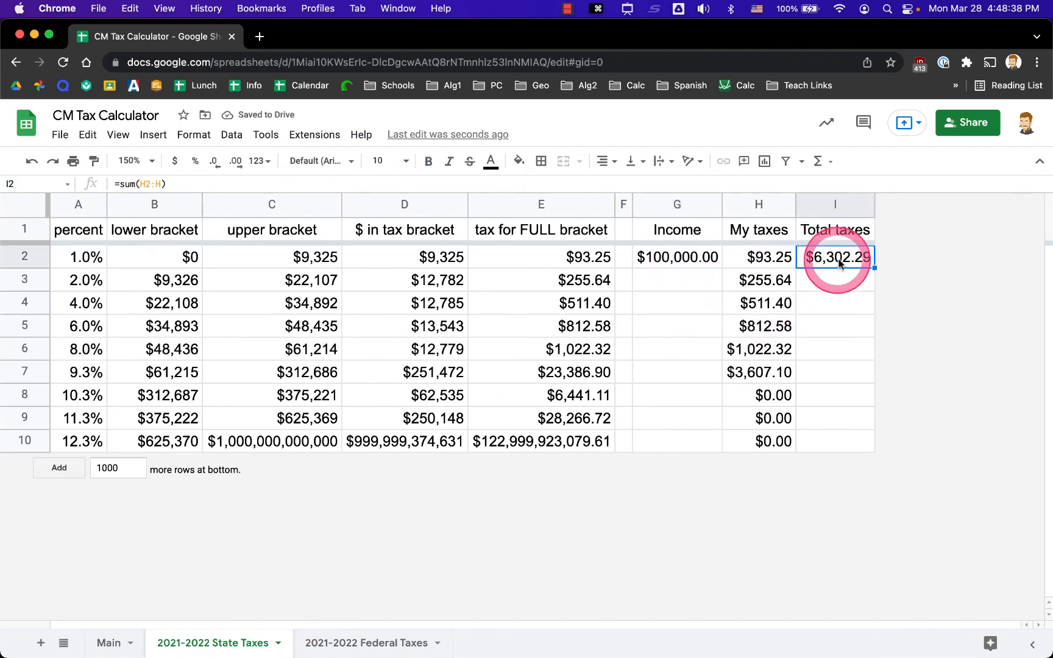
click(116, 641)
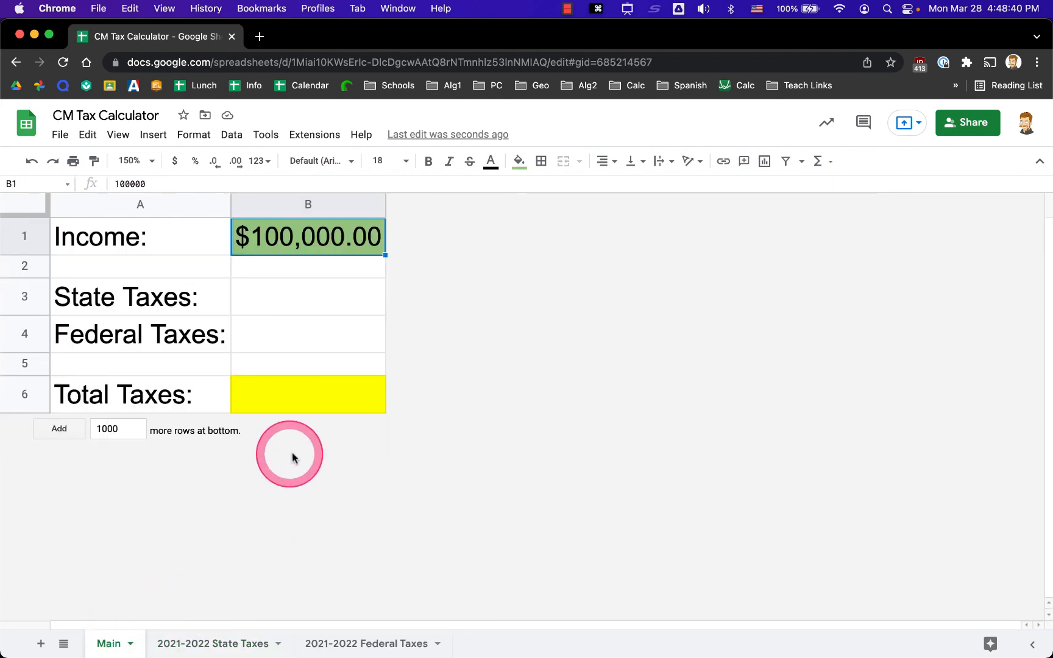
click(305, 293)
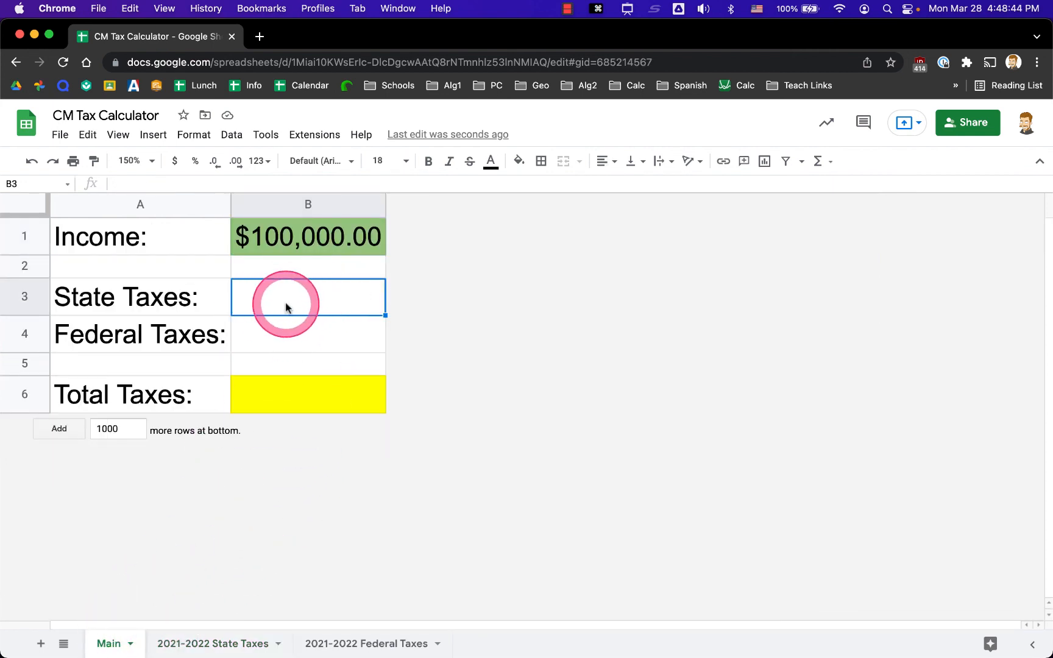
text(=)
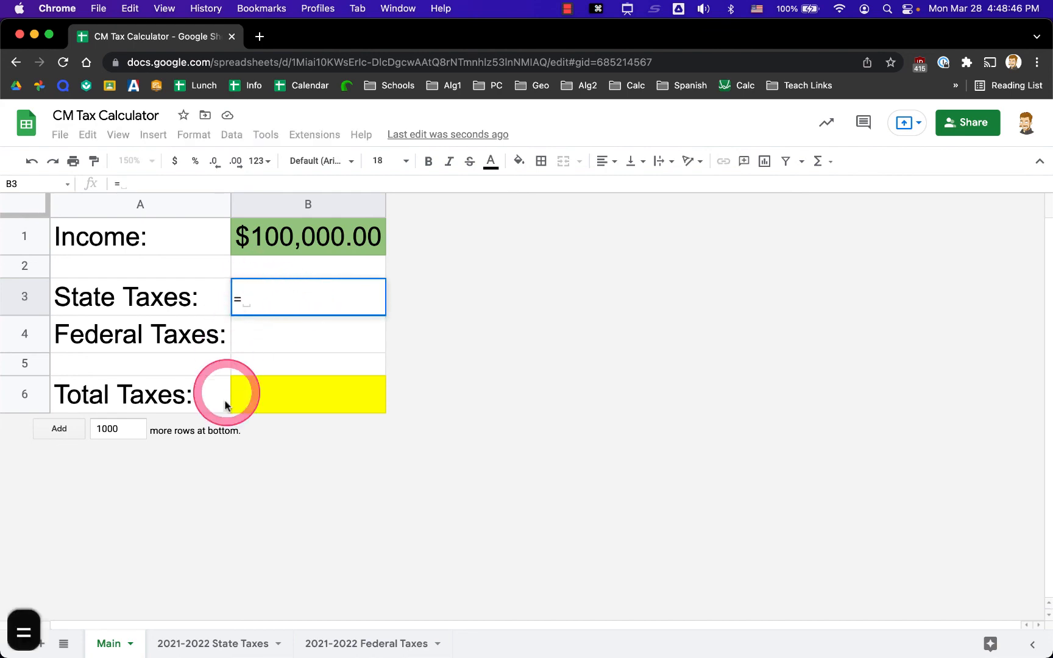
click(205, 647)
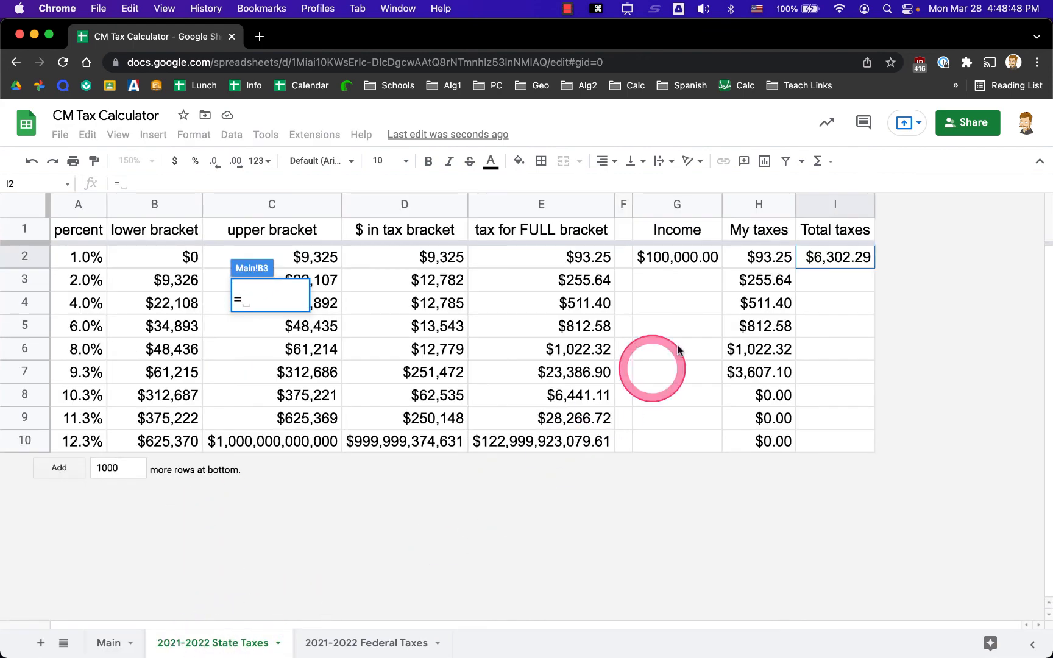
click(827, 258)
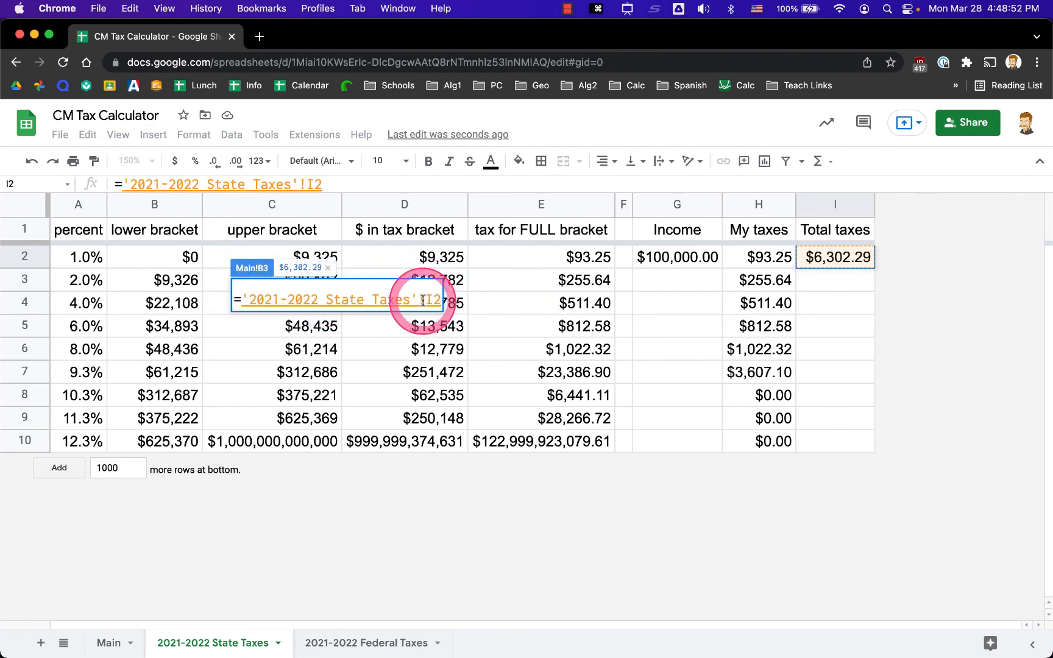
key(Return)
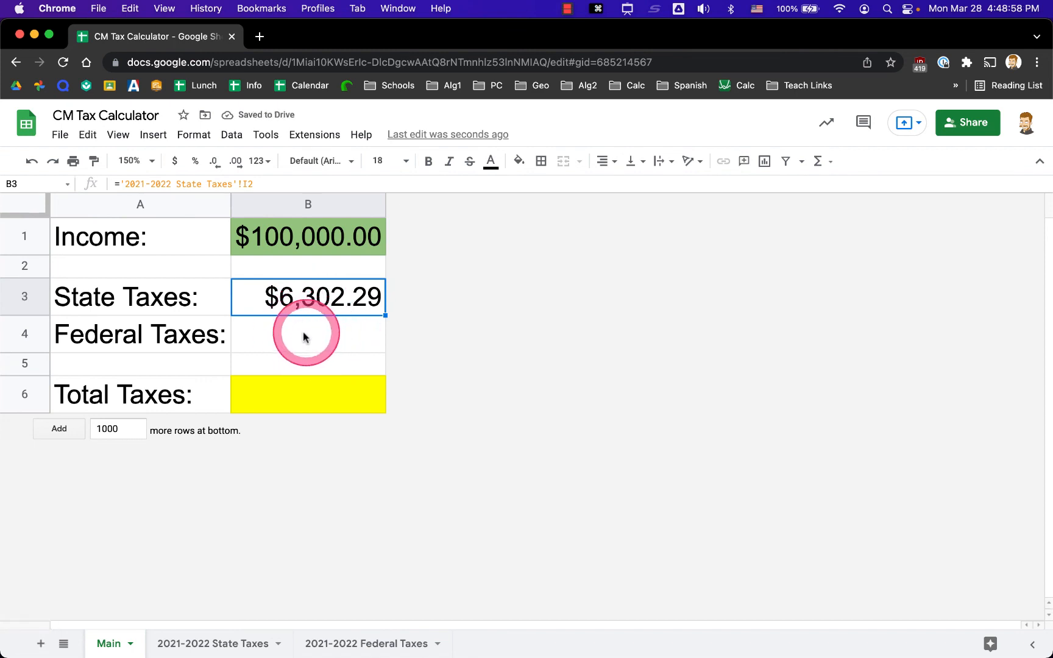
Link the Income value in G2 of the 2021-2022 Federal Taxes sheet to the Main sheet's income with =Main!B1.
click(315, 237)
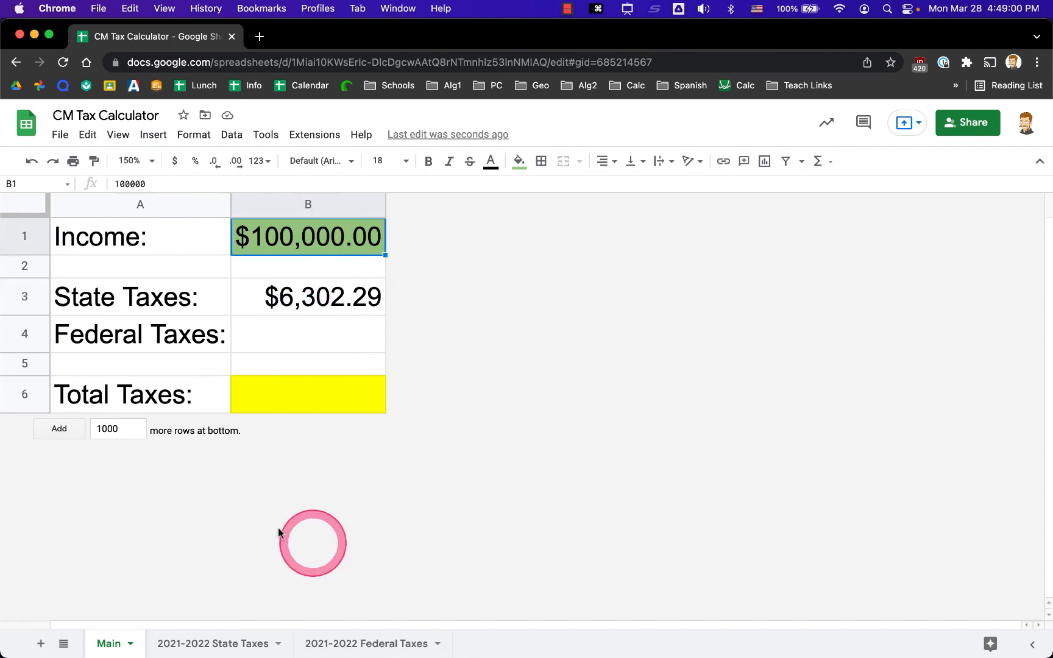
click(366, 645)
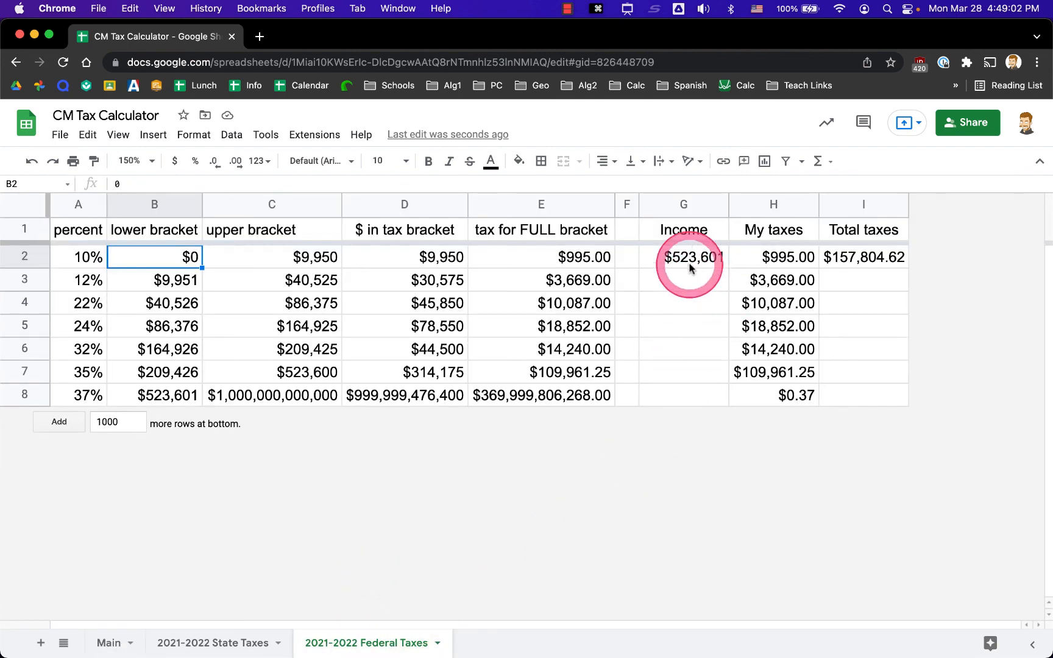
click(694, 257)
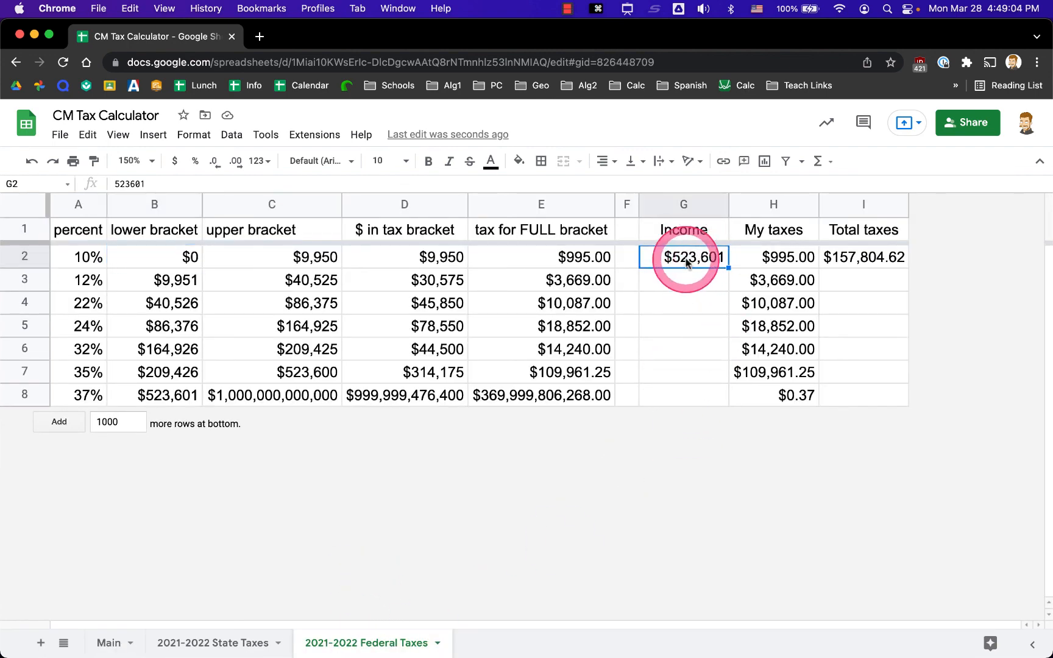
text(=)
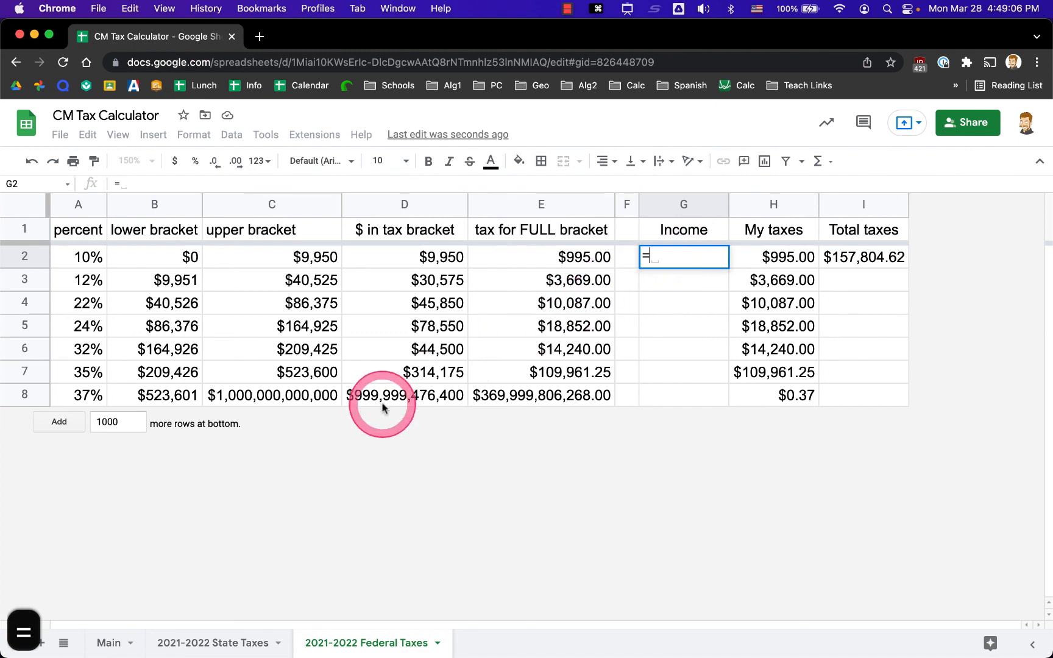
click(107, 645)
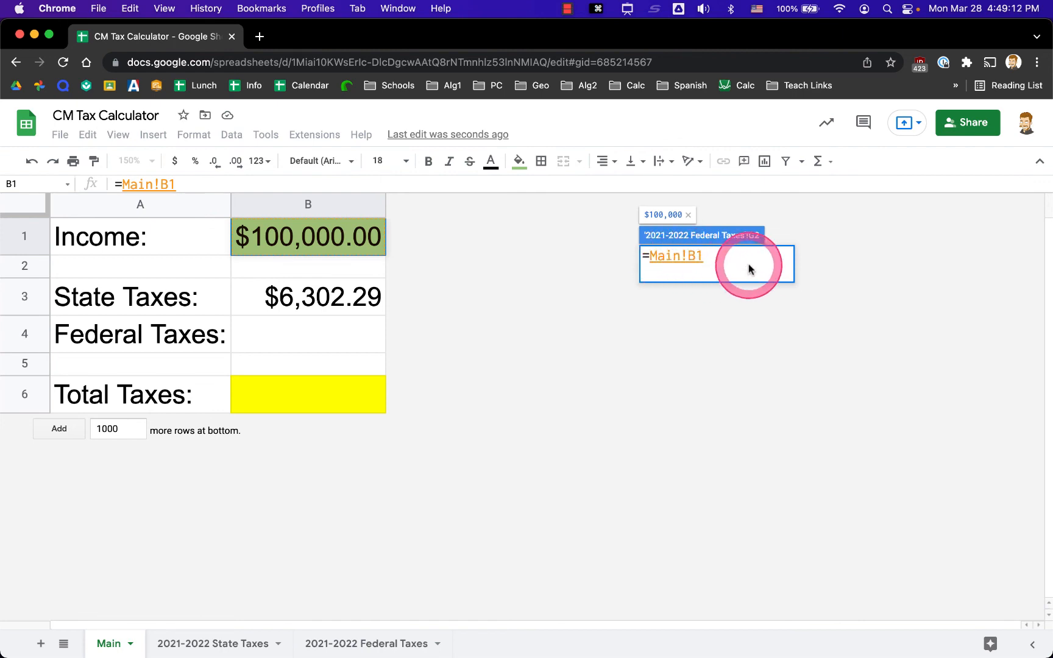
key(Return)
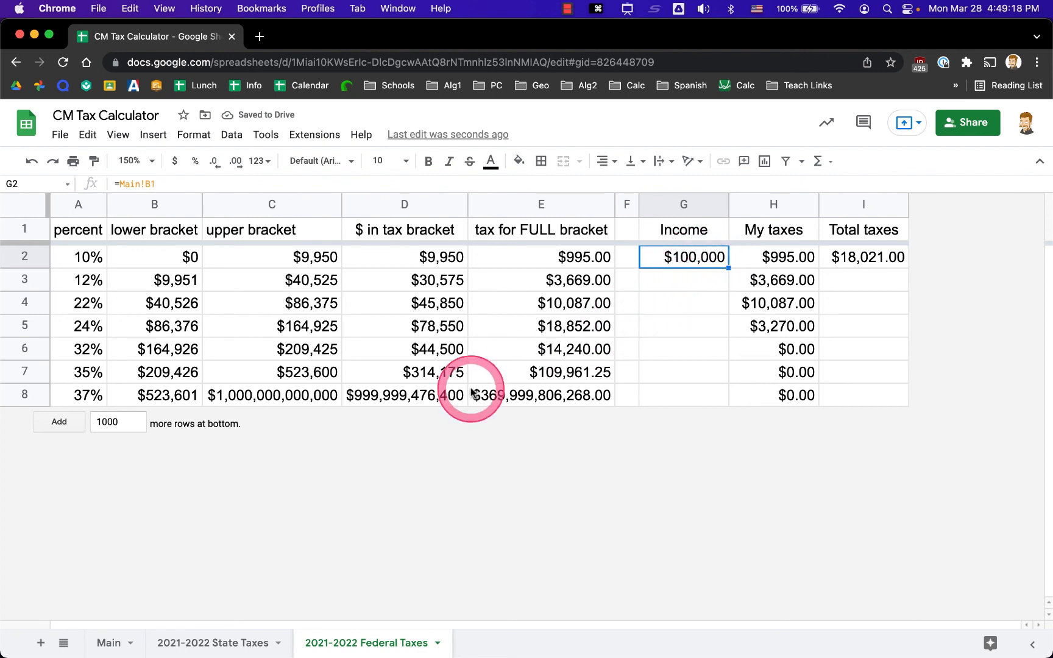
Change the Income value in B1 of the Main sheet to 150000.
click(113, 641)
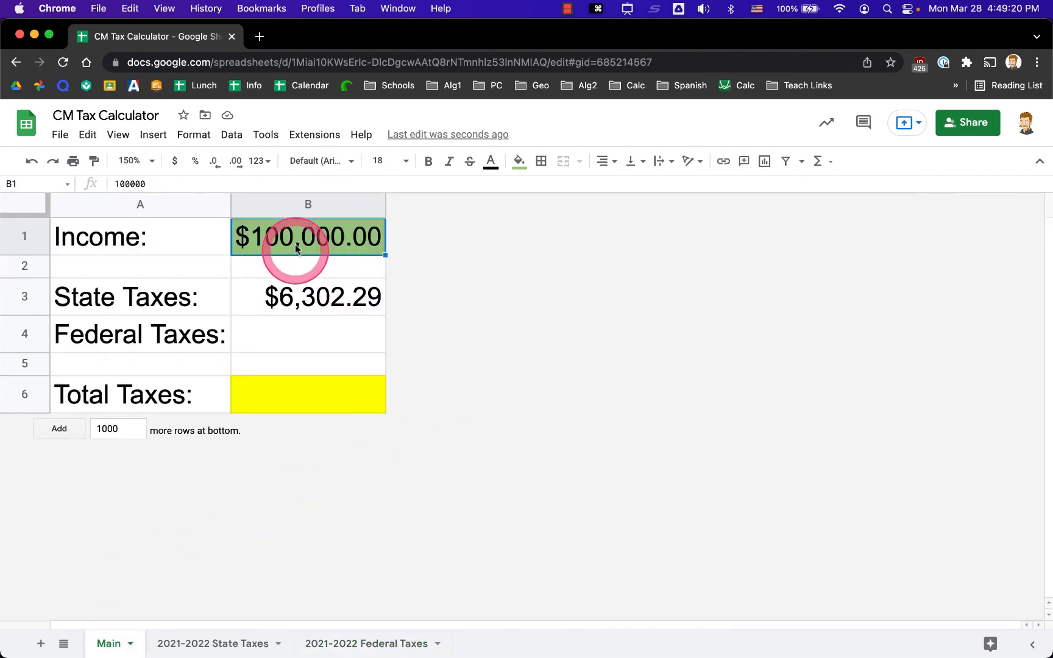
click(125, 184)
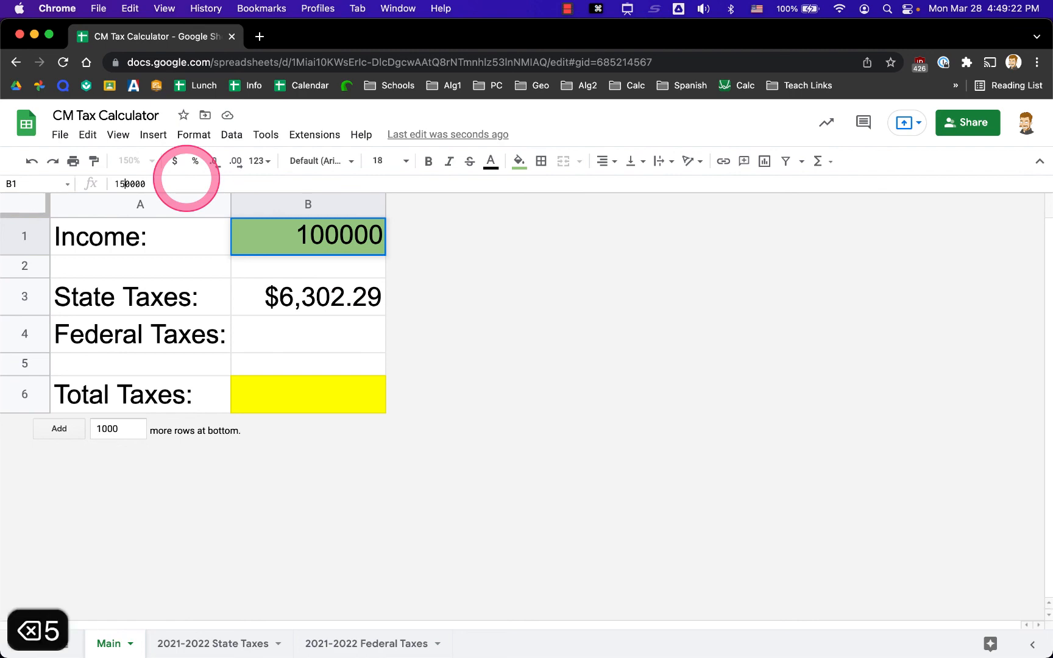
text(5)
key(Return)
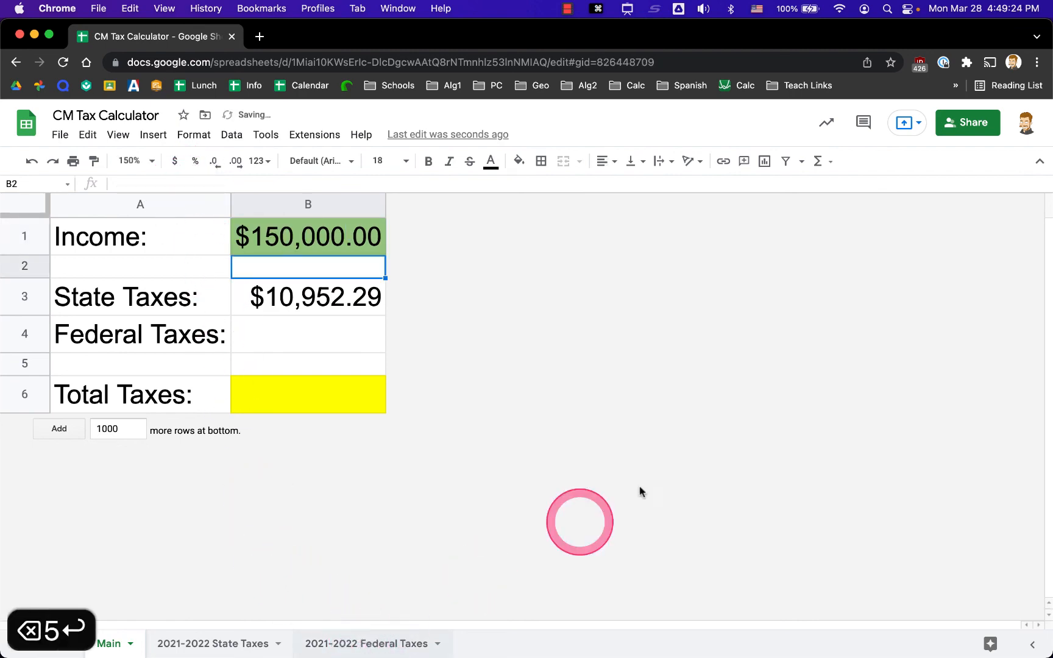
Link the Federal Taxes value in B4 of the Main sheet to the federal total with ='2021-2022 Federal Taxes'!I2.
click(366, 643)
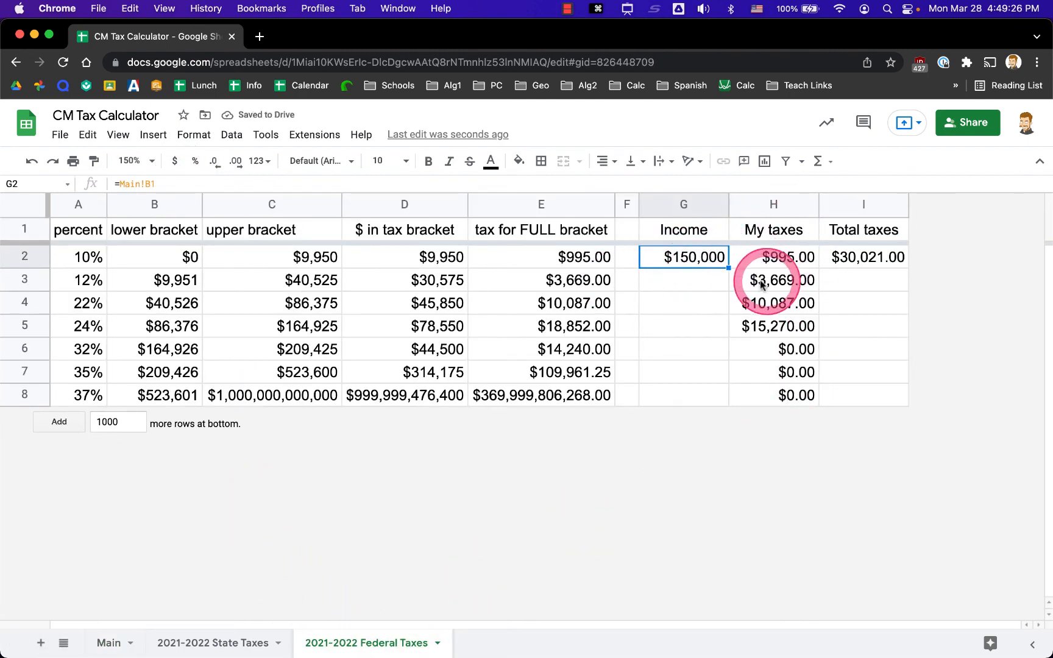
click(856, 262)
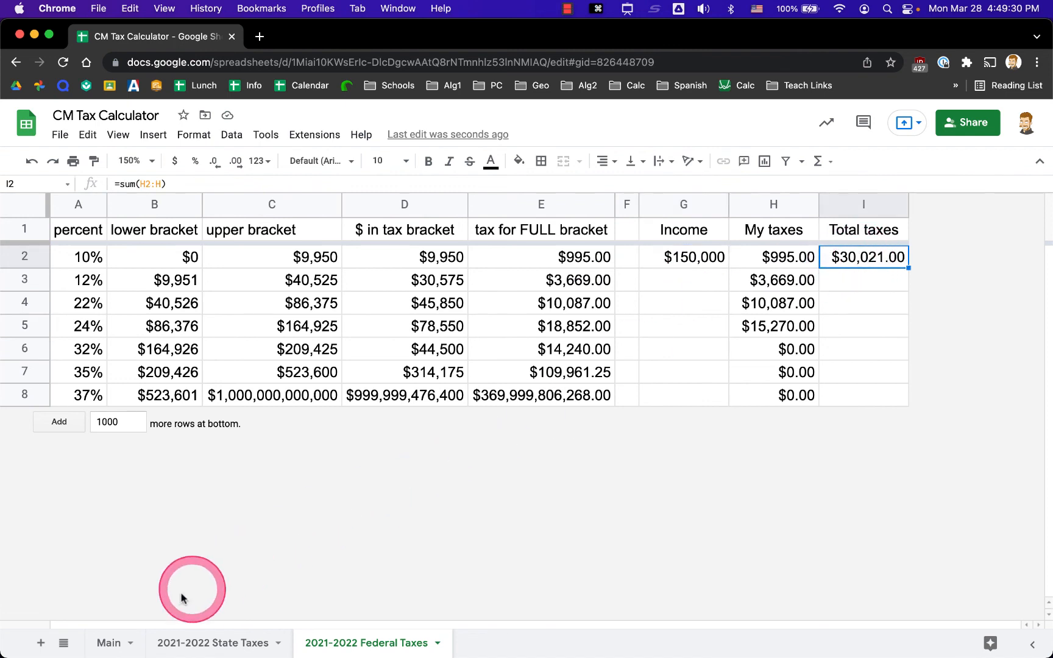
click(107, 642)
click(316, 342)
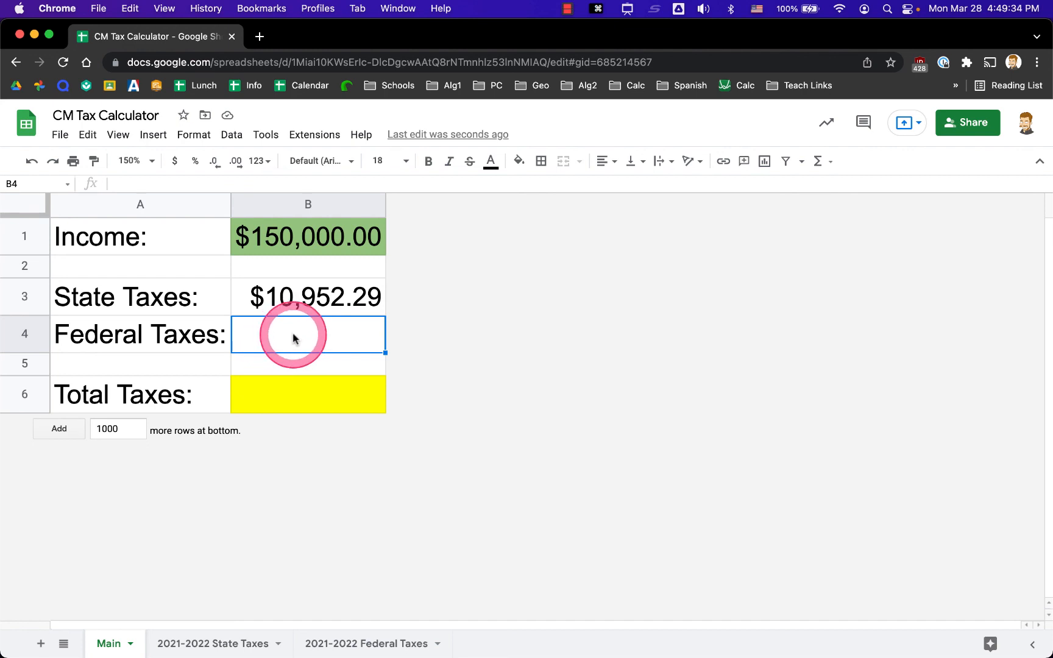
text(=)
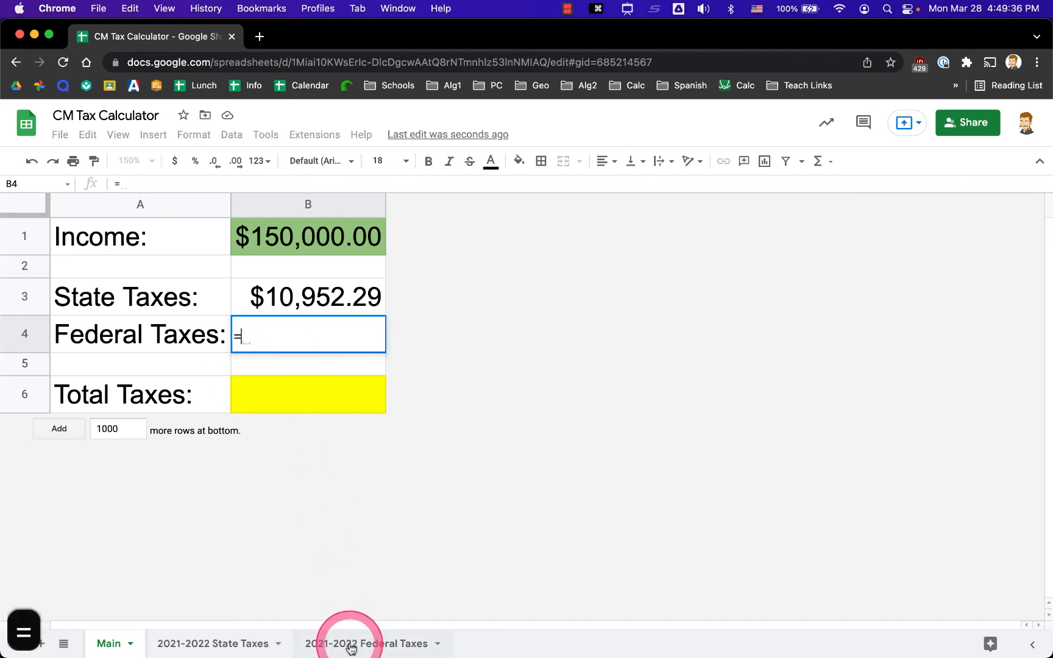
click(350, 647)
click(863, 259)
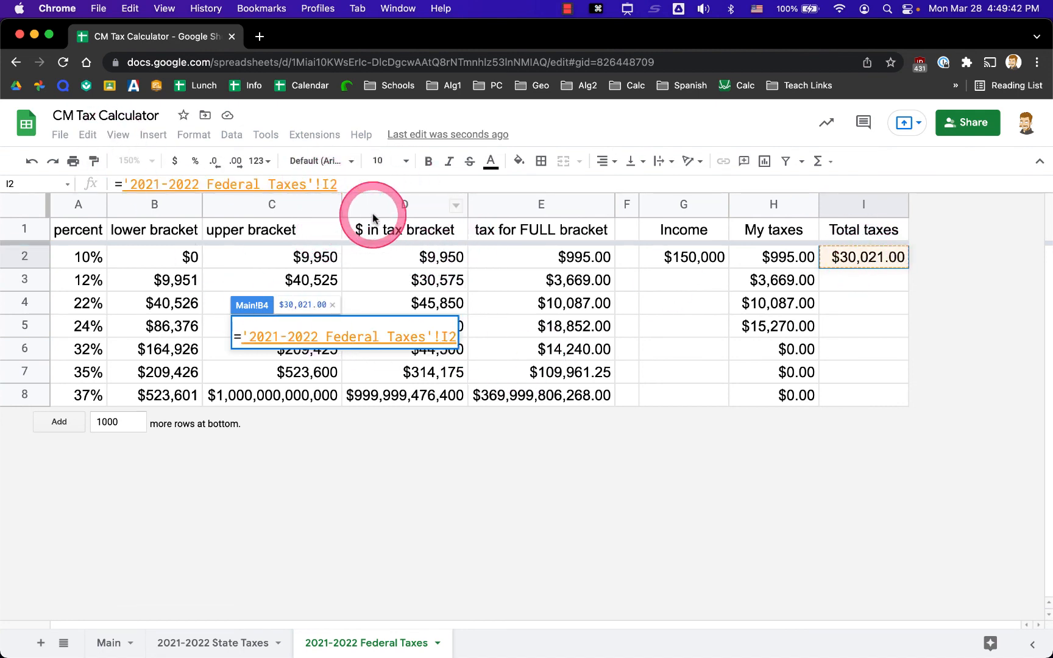
key(Return)
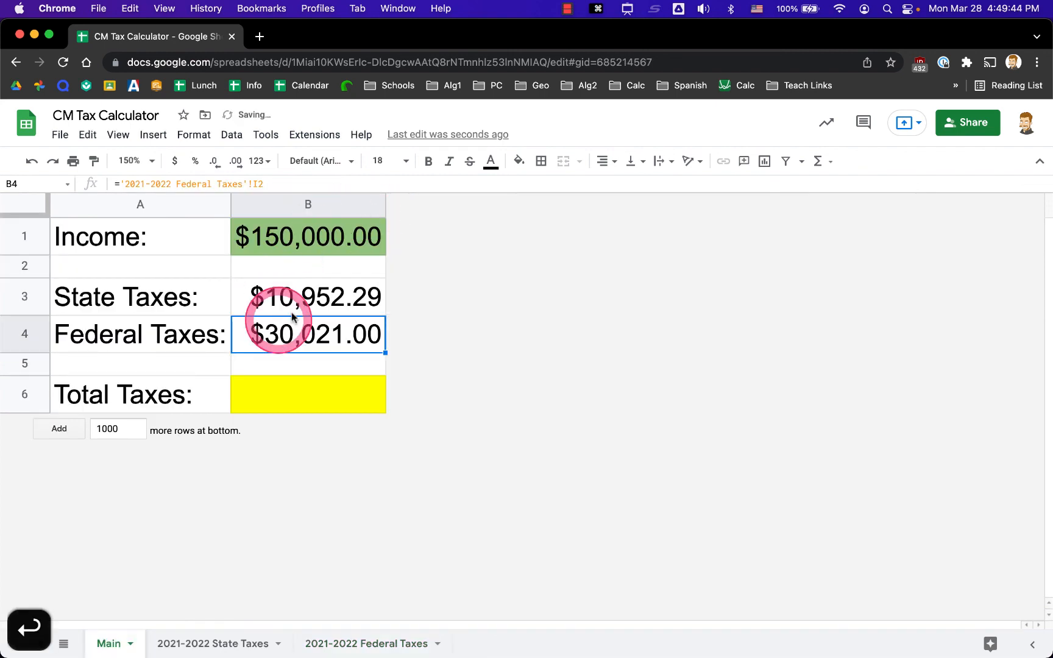
Add the state and federal taxes in the Total Taxes cell B6 with the formula =B3+B4.
click(298, 295)
drag(297, 337, 316, 378)
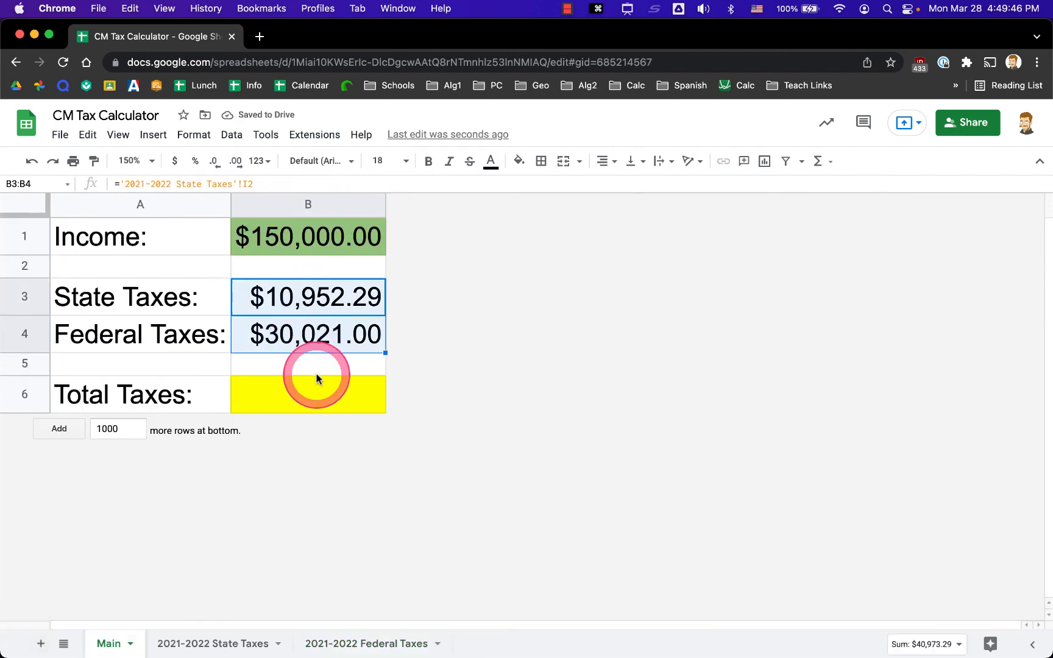
click(312, 389)
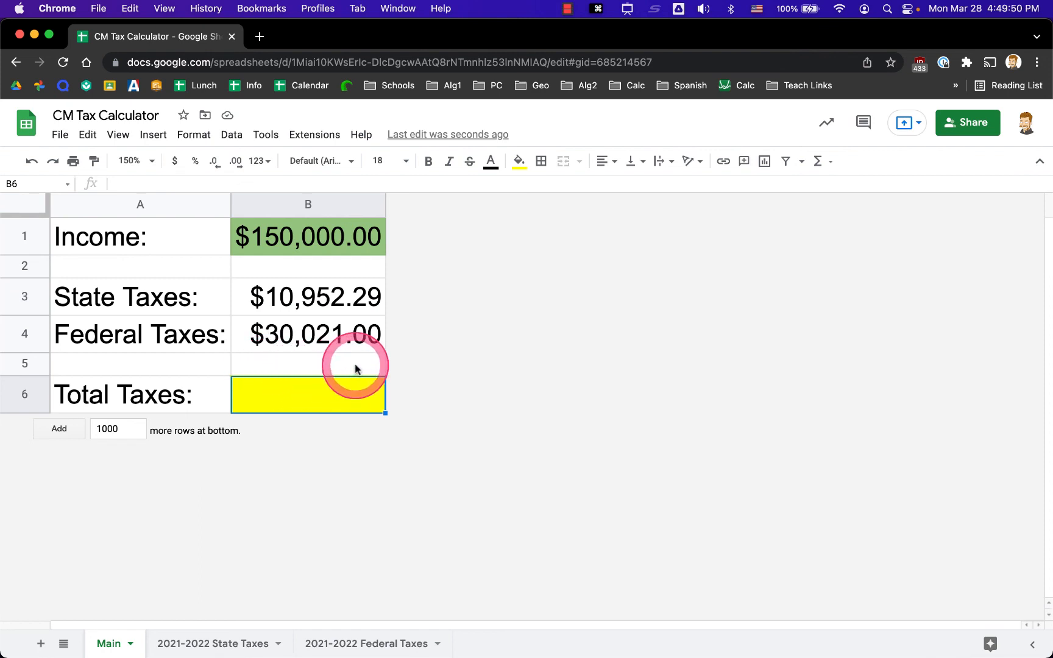
text(=)
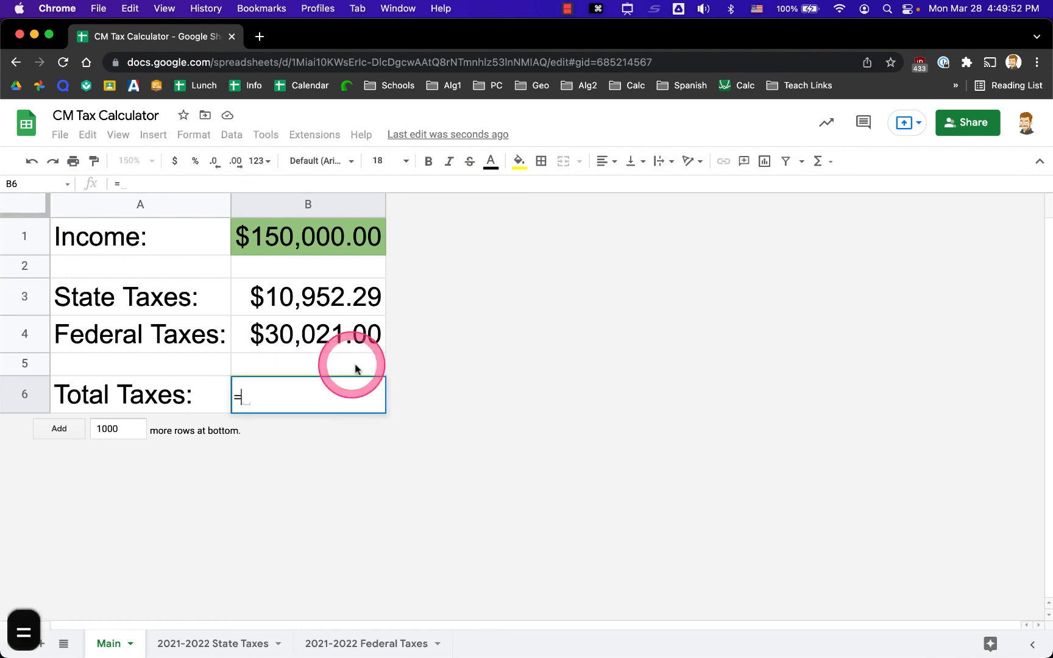
click(281, 299)
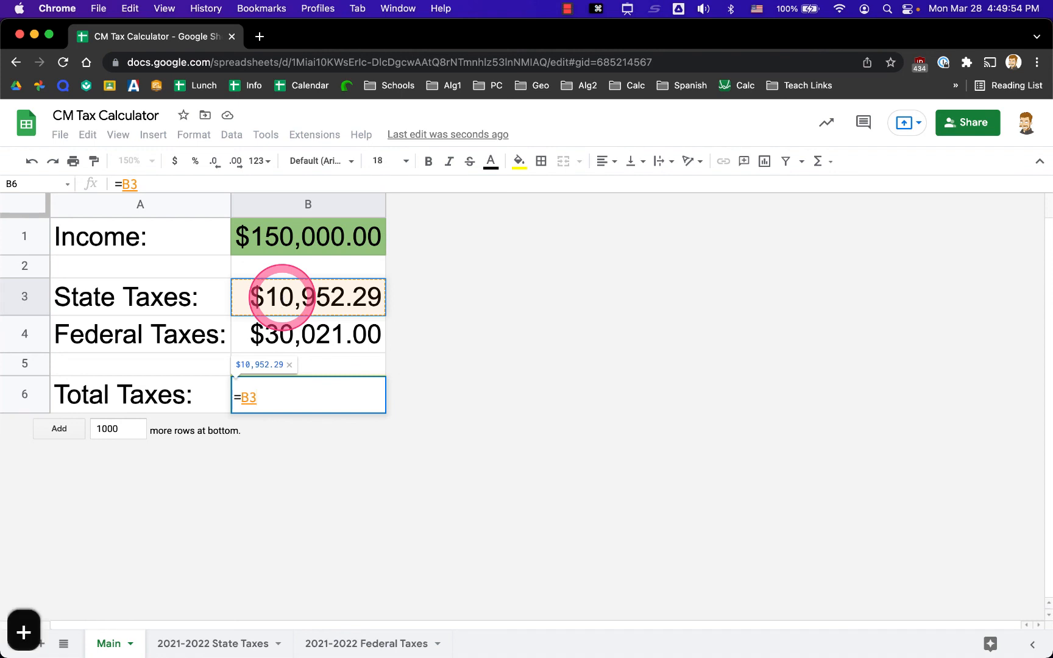
click(302, 324)
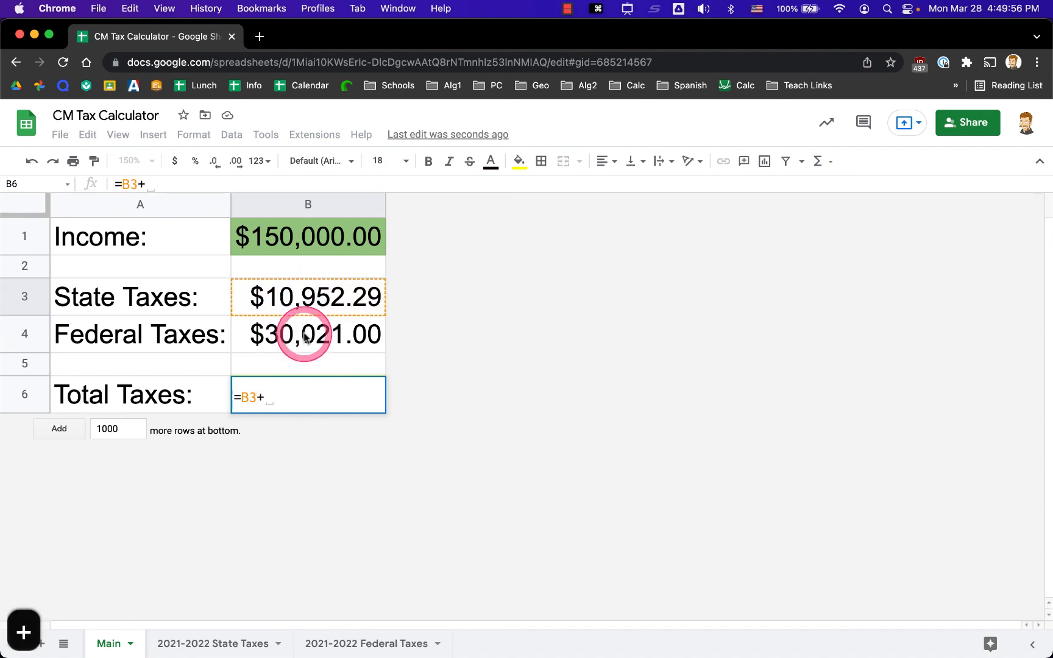
drag(305, 338, 366, 334)
key(Return)
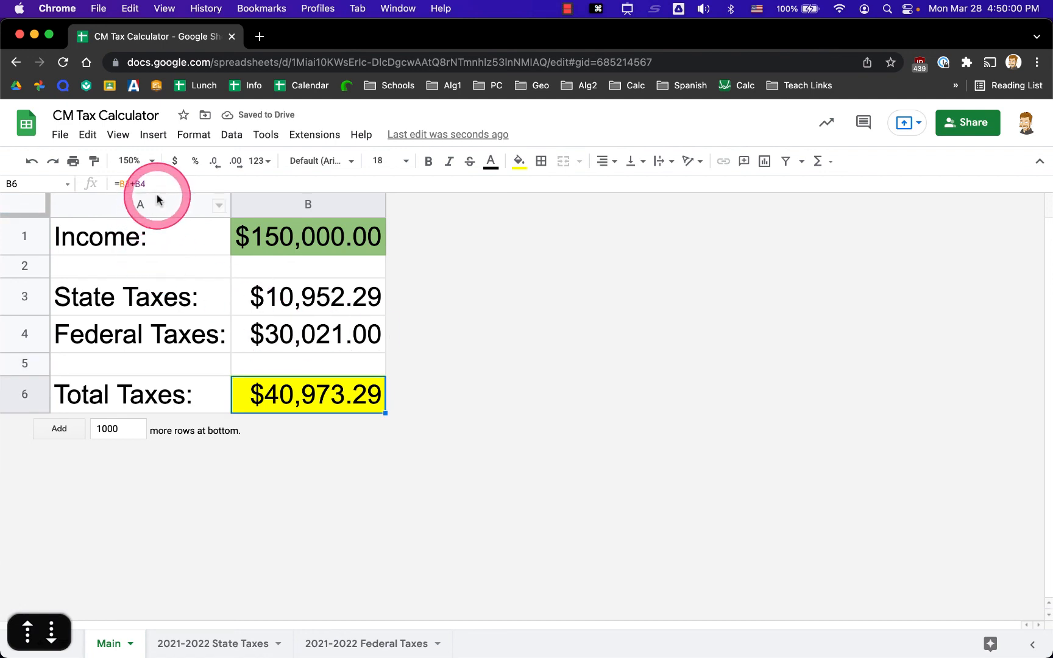
Replace the Total Taxes formula in B6 with =sum(B3:B4).
drag(147, 184, 275, 216)
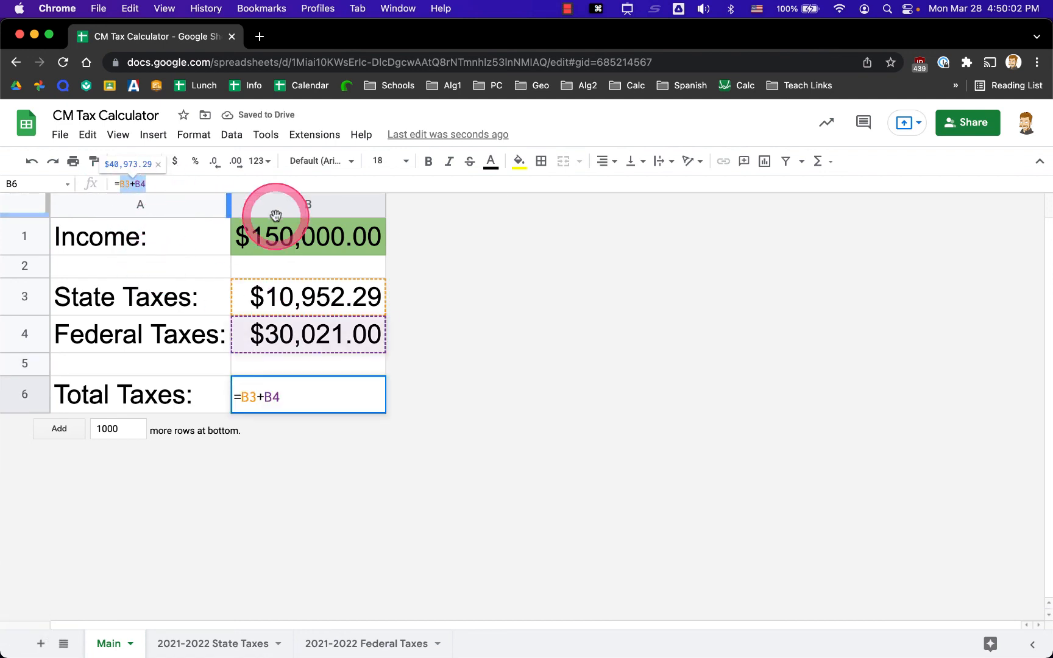
text(=)
key(BackSpace)
text(sum()
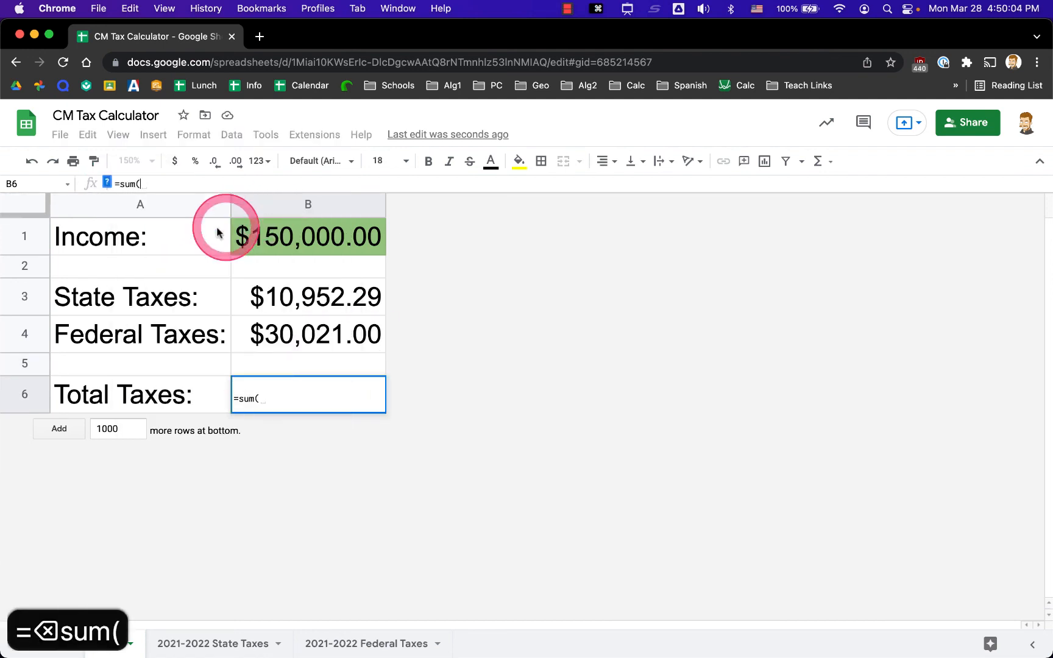
drag(286, 294, 294, 346)
text())
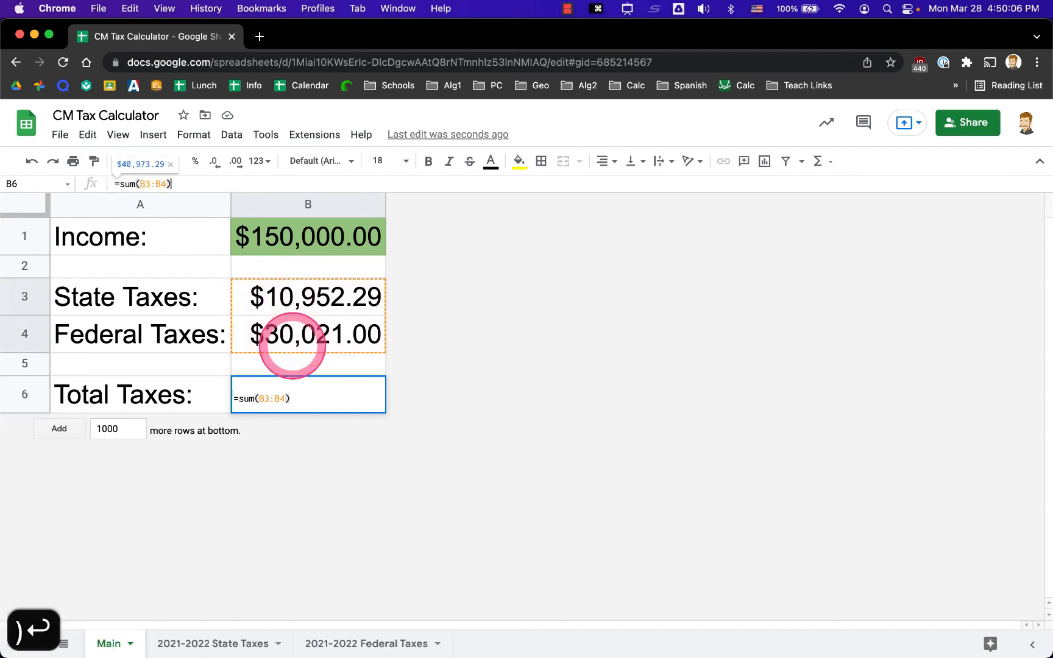
key(Return)
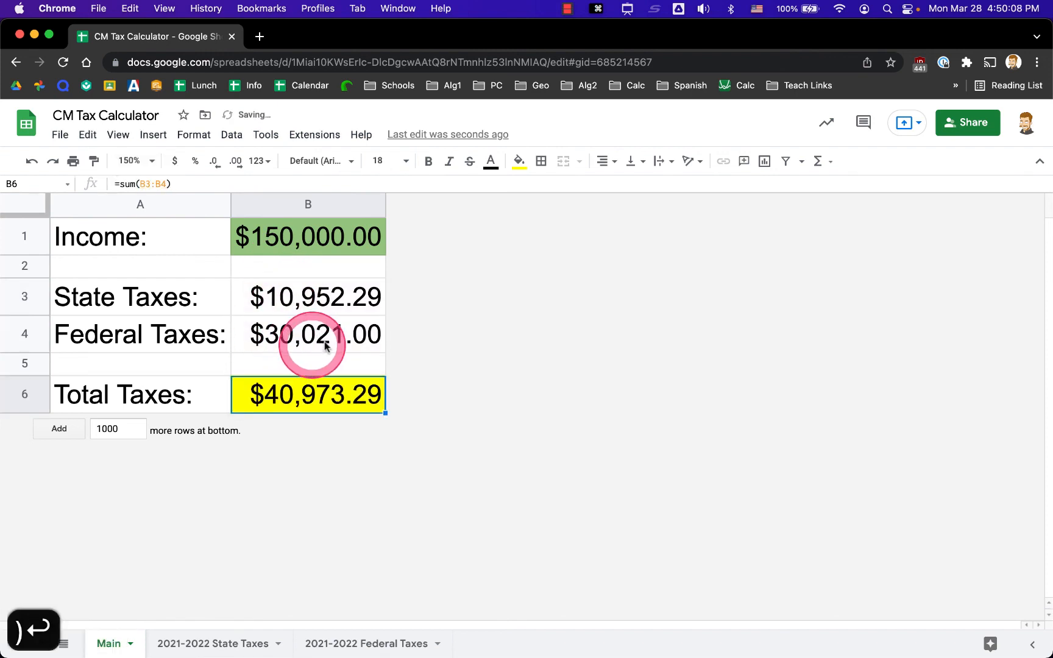
Examine the percent and bracket inputs in A2:C10 and the calculated columns D to I on the 2021-2022 State Taxes sheet.
click(311, 237)
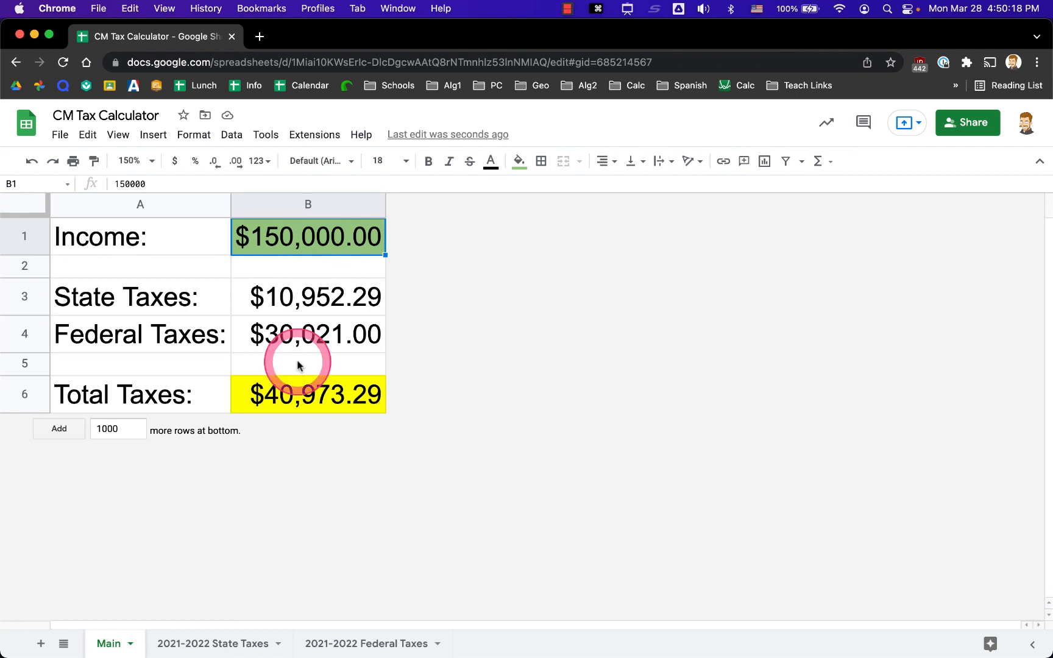
click(190, 647)
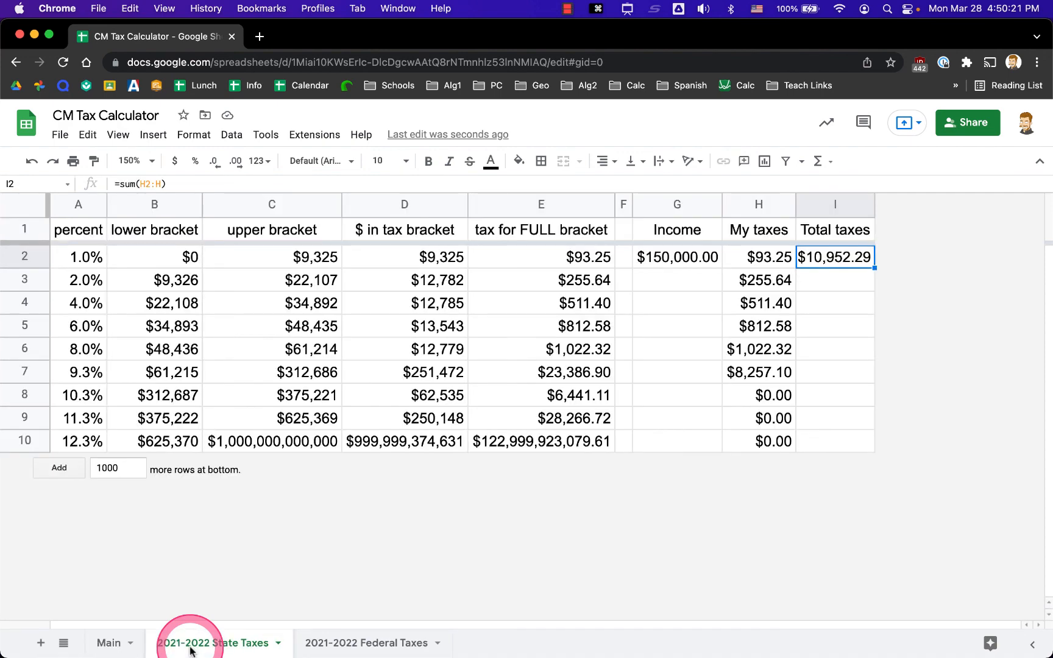
click(176, 279)
click(257, 277)
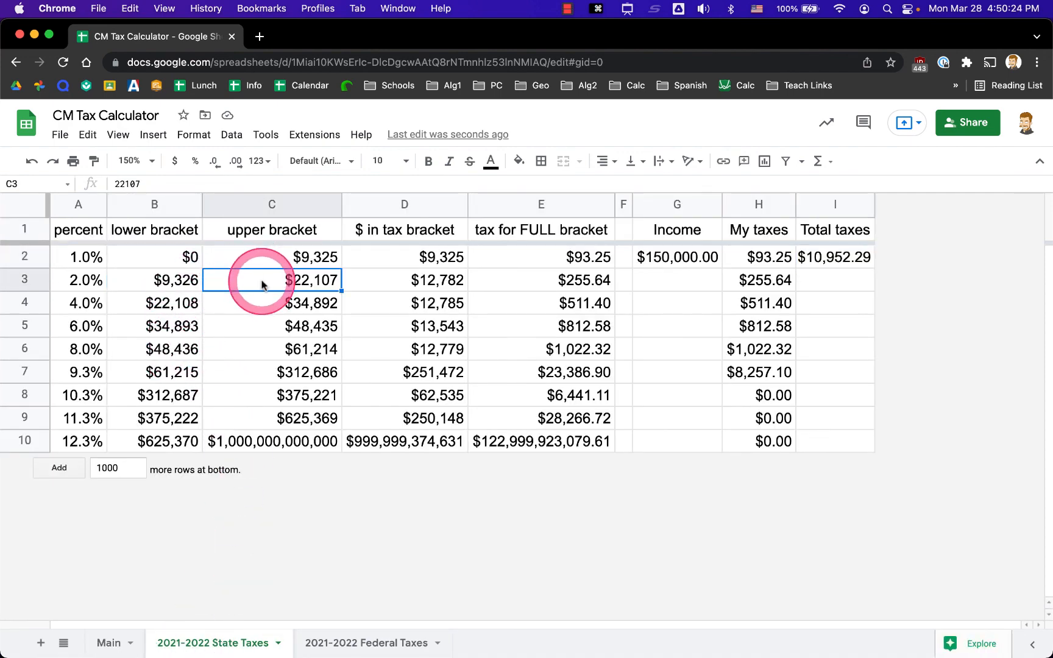
drag(433, 260, 845, 433)
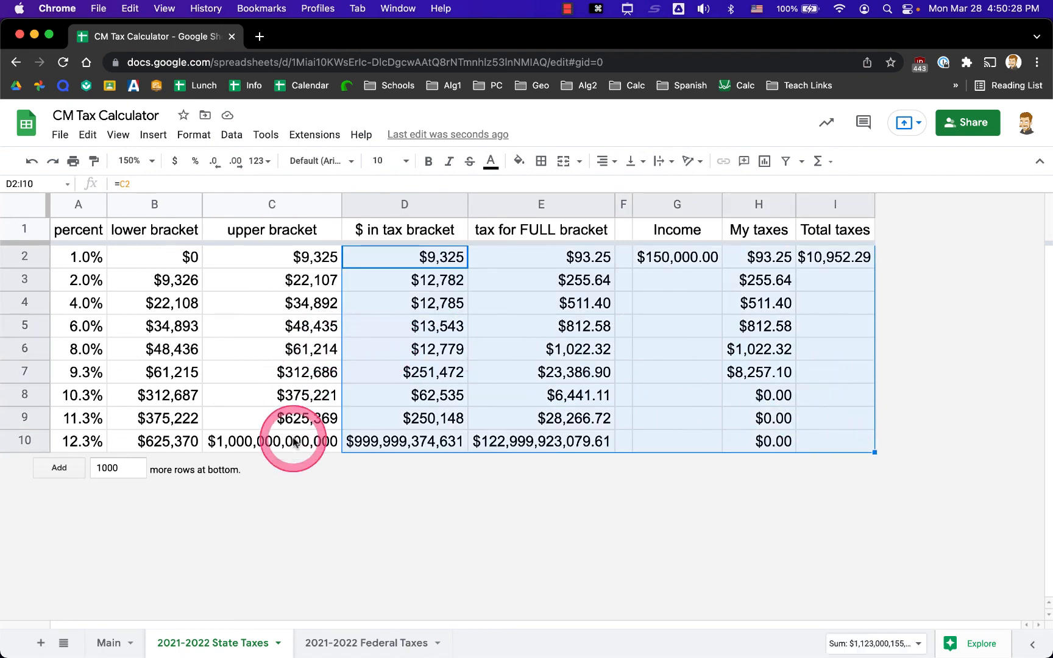
click(271, 440)
drag(249, 416, 82, 259)
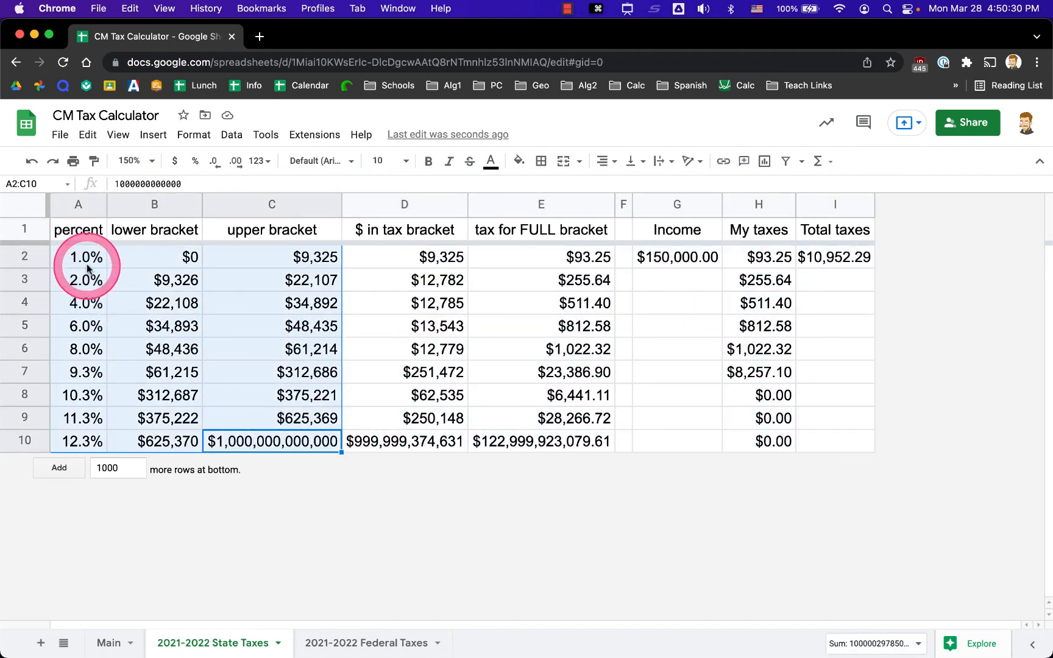
click(99, 262)
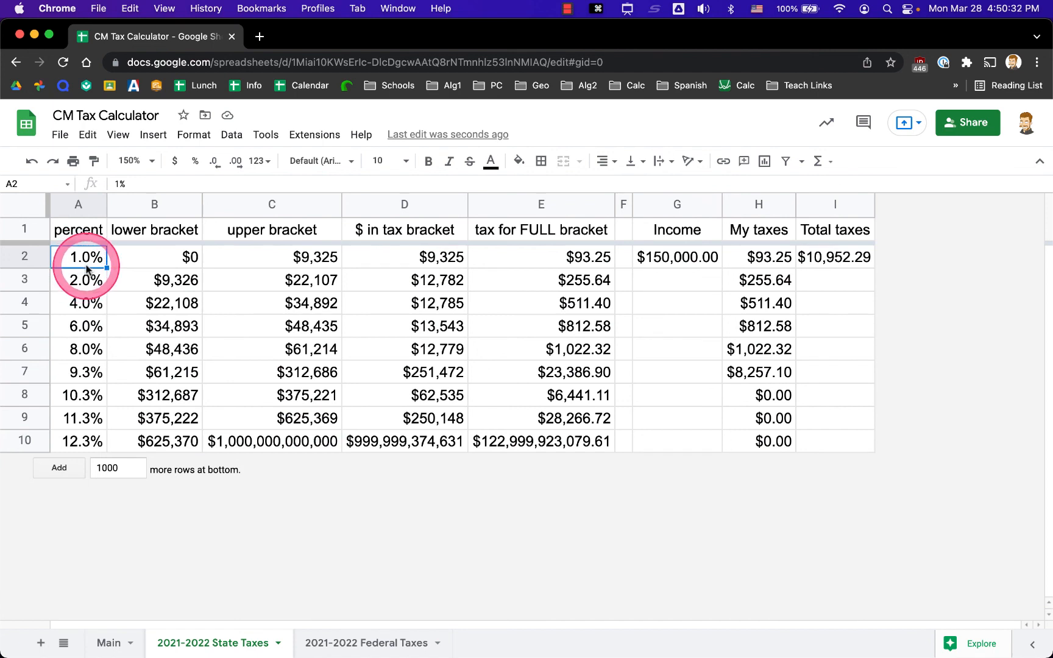
drag(300, 441, 191, 265)
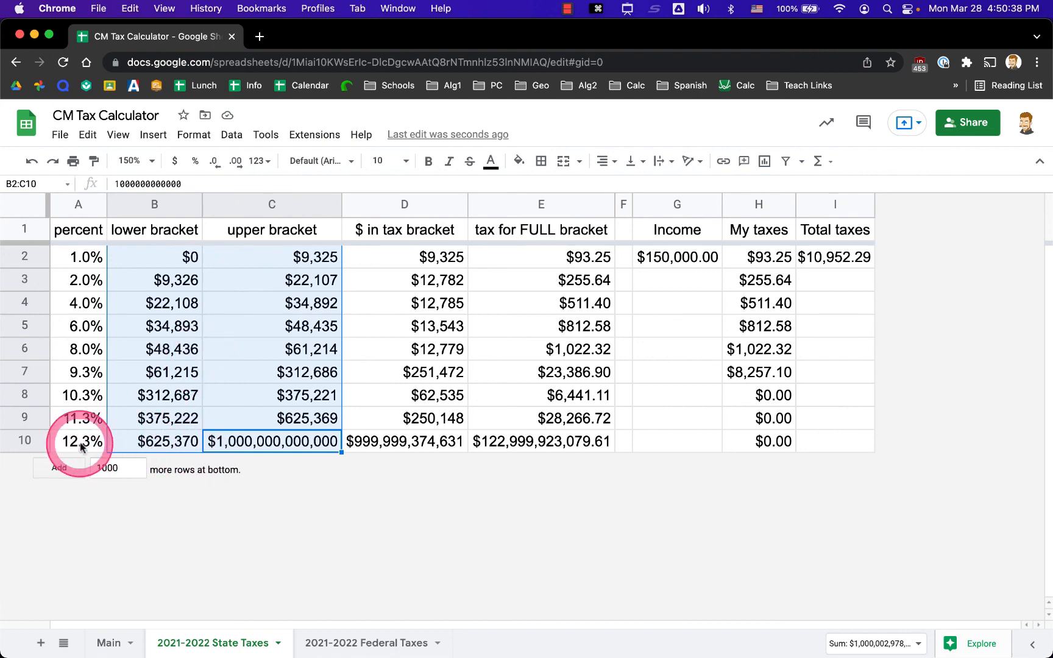
Insert a row above the 9.3% bracket on the 2021-2022 State Taxes sheet and fill the formulas of D6:H6 down into it.
right_click(24, 371)
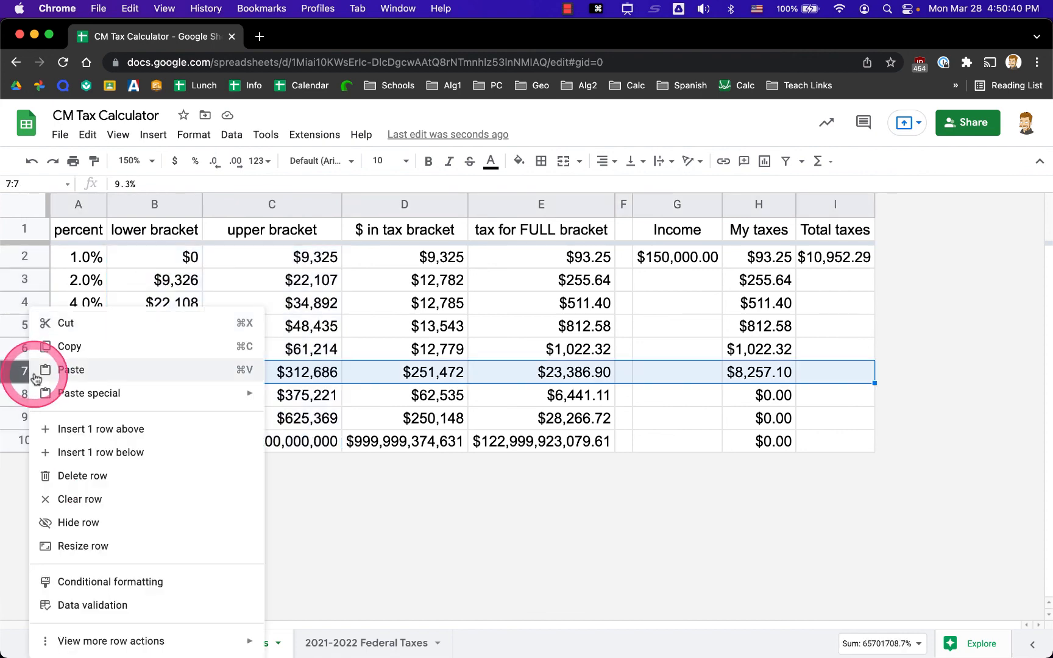
click(92, 430)
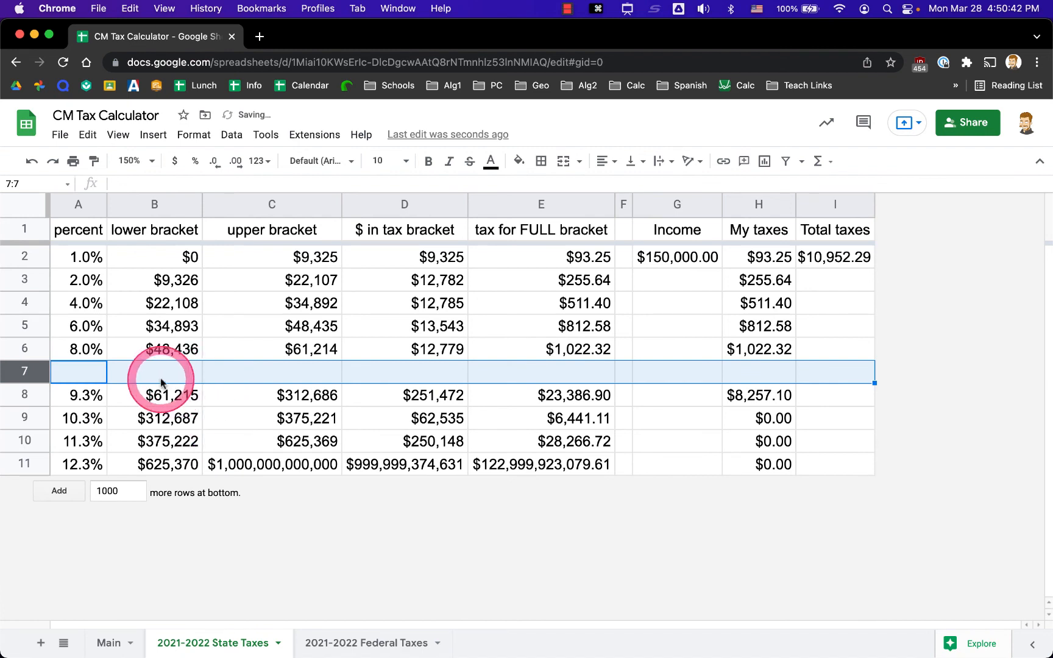
click(87, 348)
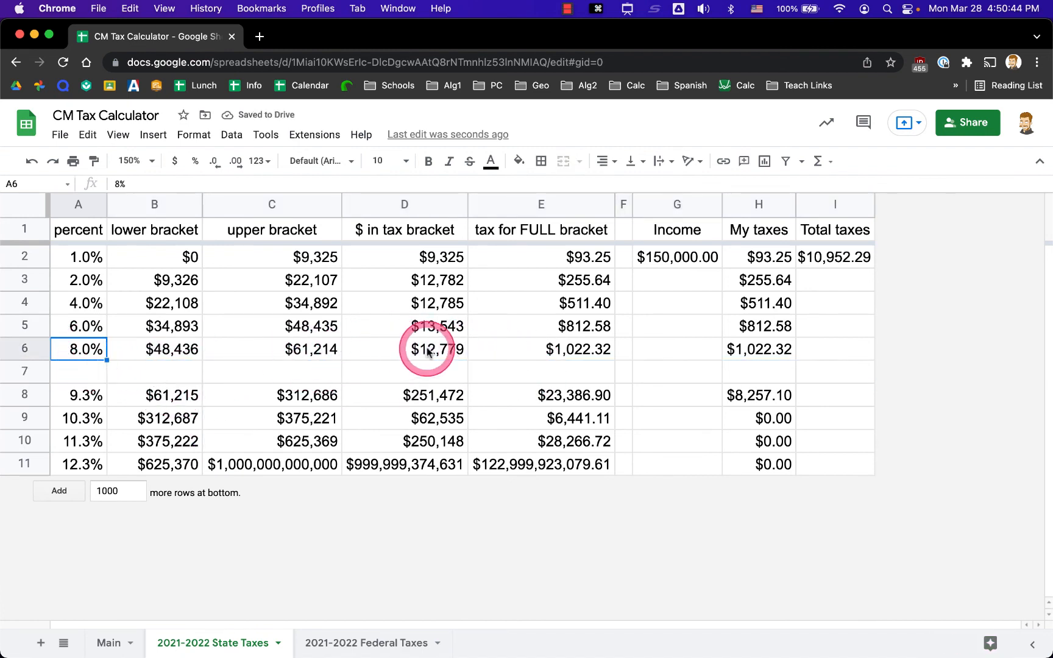
drag(370, 349, 789, 373)
click(183, 372)
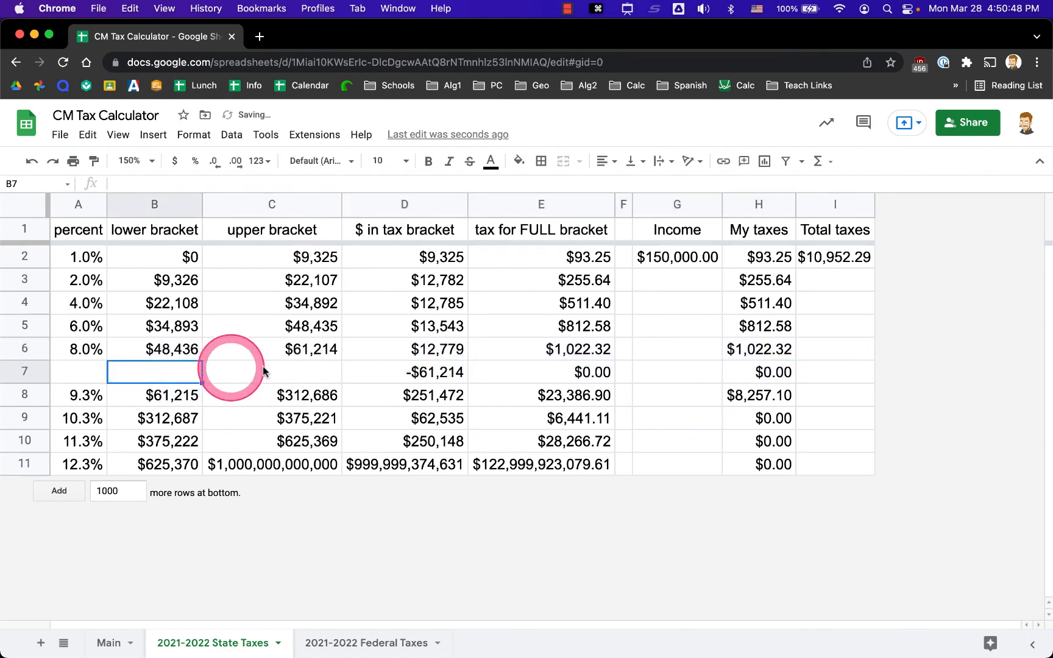
Undo the formula fill and the inserted row on the state sheet, keeping the SUM formula in B6 of the Main sheet.
key(super+z)
key(super+z)
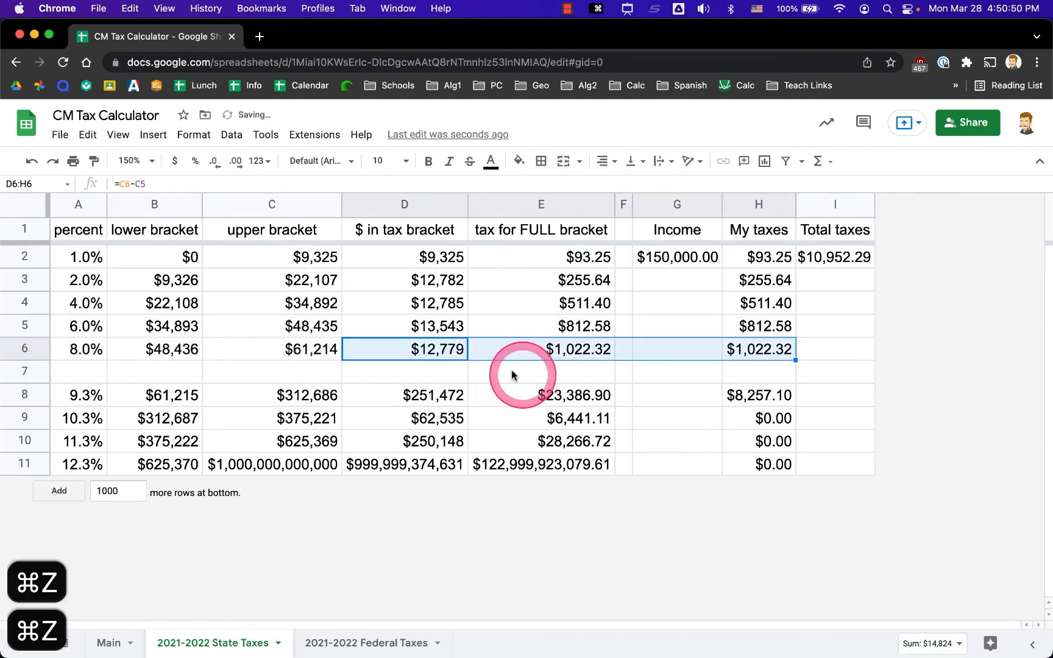
key(super+z)
key(super+shift+z)
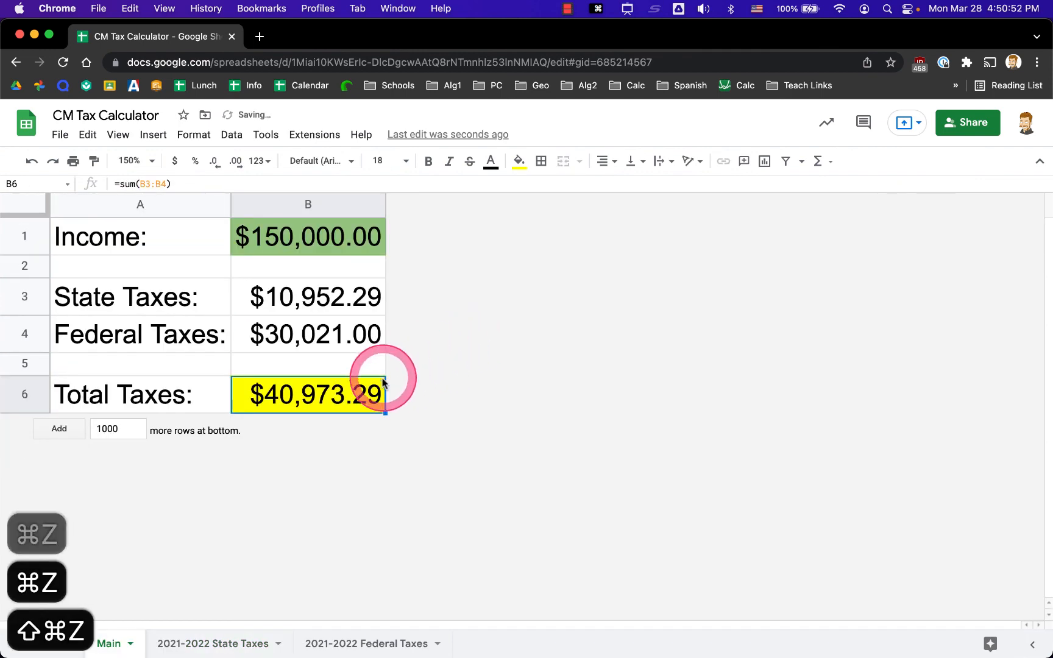
Review the upper bracket values in C3:C6 of the 2021-2022 Federal Taxes sheet and return to the Main sheet.
click(350, 641)
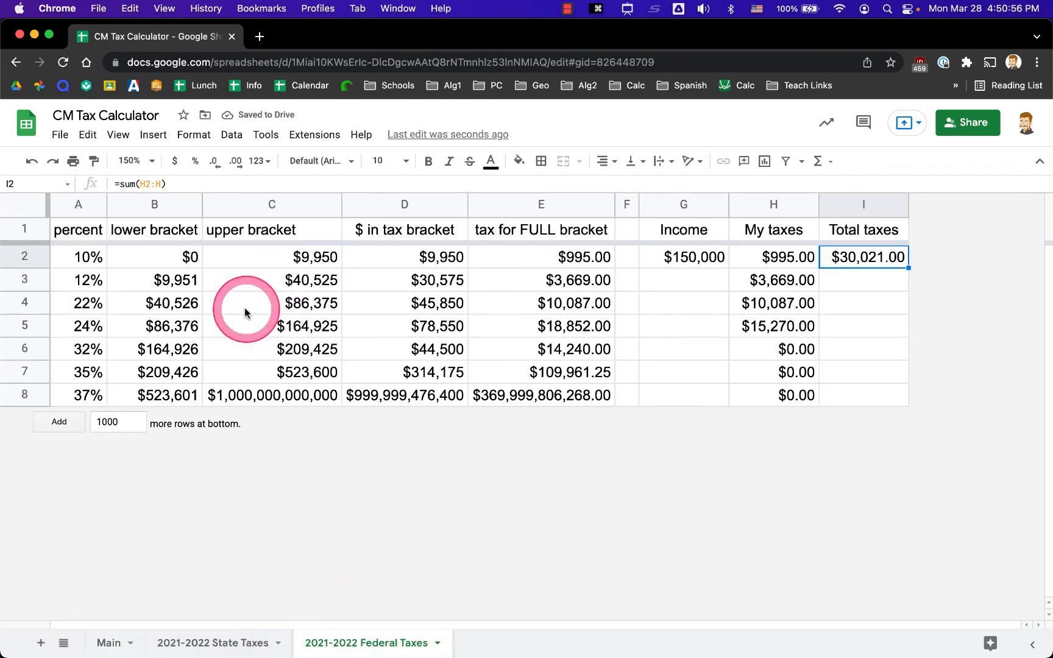
drag(256, 281, 302, 348)
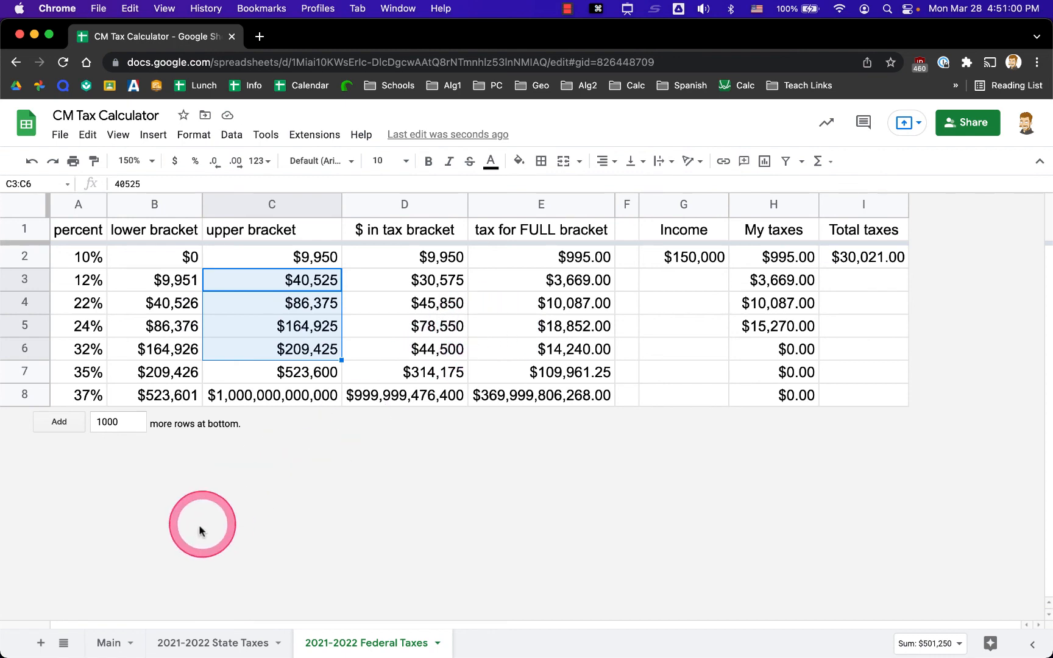
click(108, 645)
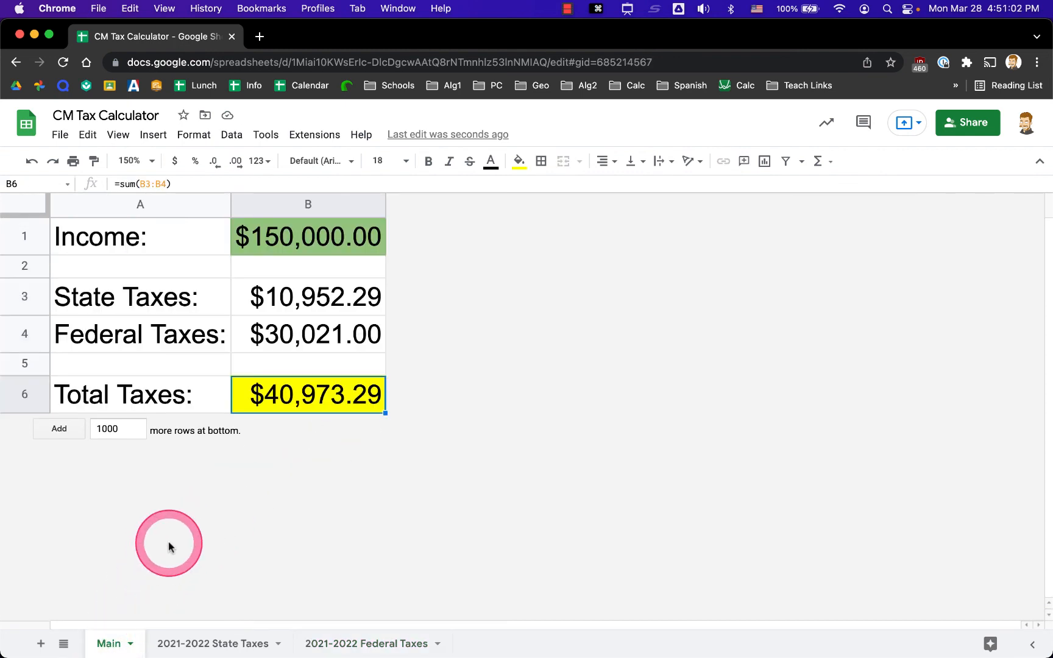